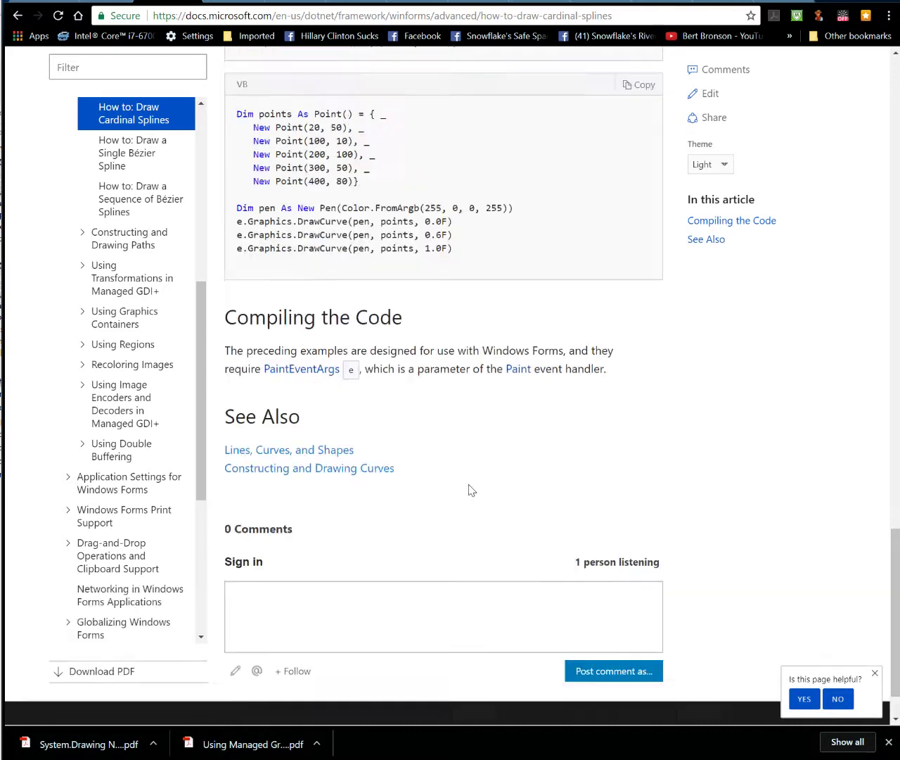
{"action": "scroll", "coordinate": [463, 501], "scroll_direction": "up", "scroll_amount": 4}
{"action": "scroll", "coordinate": [473, 480], "scroll_direction": "up", "scroll_amount": 4}
{"action": "scroll", "coordinate": [473, 480], "scroll_direction": "up", "scroll_amount": 3}
{"action": "scroll", "coordinate": [473, 479], "scroll_direction": "up", "scroll_amount": 5}
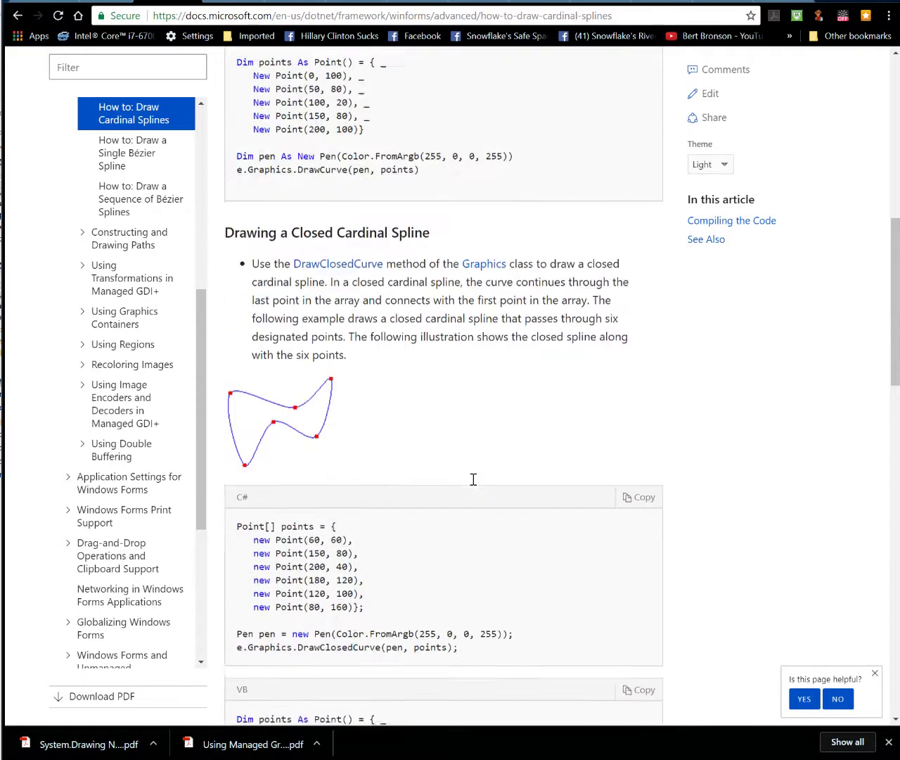
{"action": "scroll", "coordinate": [473, 479], "scroll_direction": "up", "scroll_amount": 3}
{"action": "scroll", "coordinate": [472, 480], "scroll_direction": "up", "scroll_amount": 5}
{"action": "scroll", "coordinate": [475, 485], "scroll_direction": "up", "scroll_amount": 4}
{"action": "scroll", "coordinate": [475, 485], "scroll_direction": "down", "scroll_amount": 5}
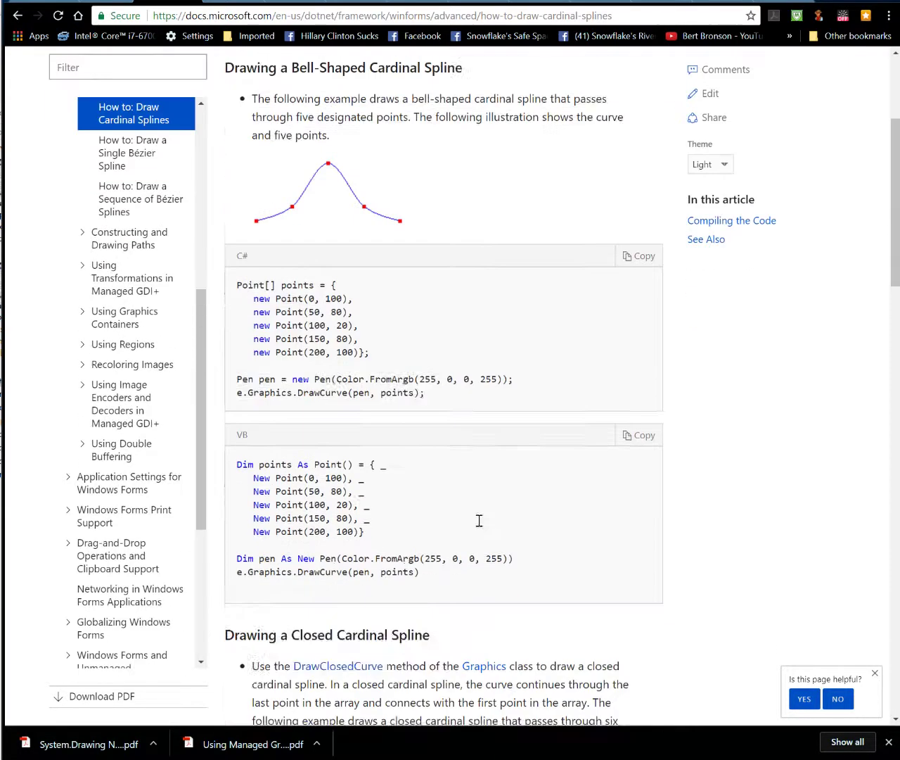
{"action": "scroll", "coordinate": [475, 484], "scroll_direction": "down", "scroll_amount": 3}
{"action": "scroll", "coordinate": [485, 493], "scroll_direction": "down", "scroll_amount": 5}
{"action": "scroll", "coordinate": [497, 514], "scroll_direction": "down", "scroll_amount": 4}
{"action": "scroll", "coordinate": [496, 514], "scroll_direction": "down", "scroll_amount": 5}
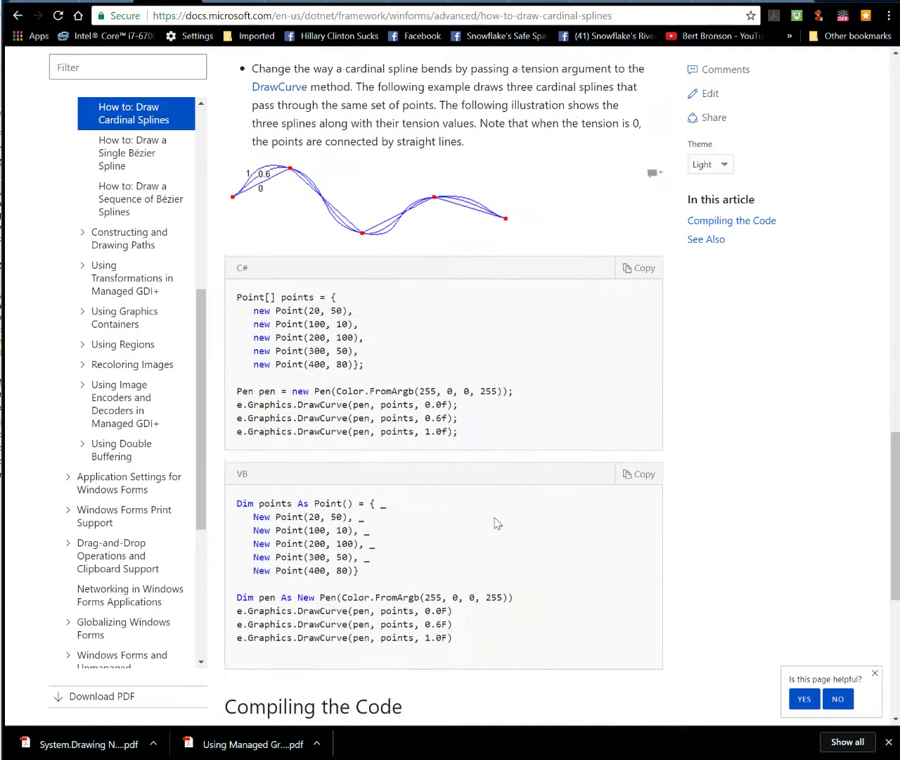
{"action": "scroll", "coordinate": [497, 514], "scroll_direction": "down", "scroll_amount": 2}
{"action": "scroll", "coordinate": [497, 514], "scroll_direction": "down", "scroll_amount": 4}
{"action": "scroll", "coordinate": [495, 518], "scroll_direction": "down", "scroll_amount": 3}
{"action": "scroll", "coordinate": [495, 517], "scroll_direction": "down", "scroll_amount": 2}
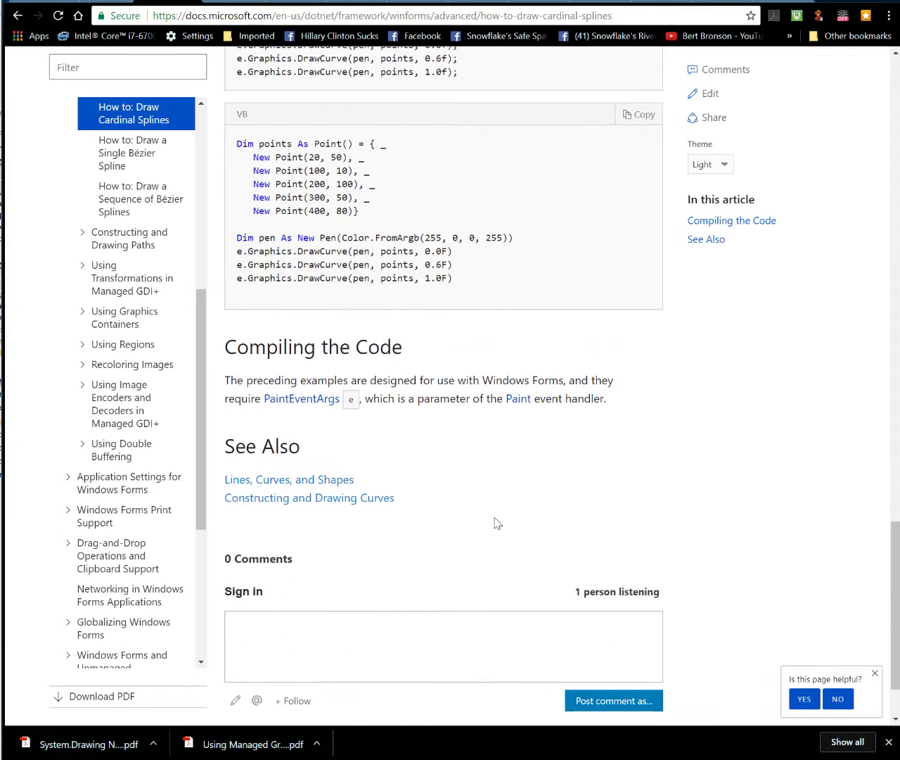
- Move from Cardinal Splines to the single Bézier spline article, then the sequence of Bézier splines article
{"action": "left_click", "coordinate": [130, 152]}
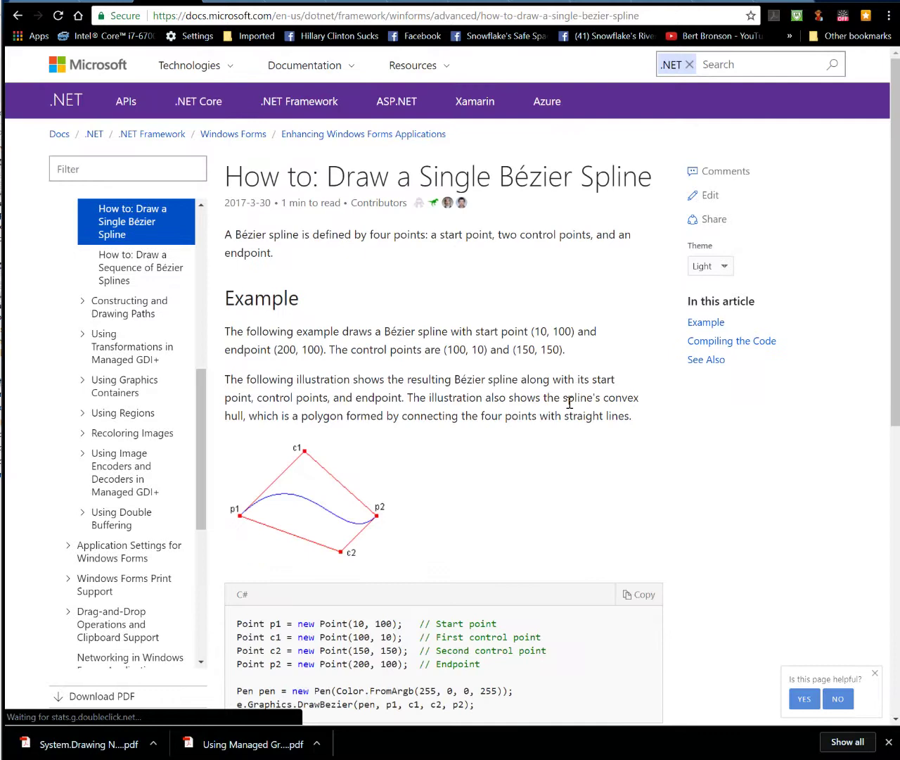
{"action": "scroll", "coordinate": [661, 477], "scroll_direction": "down", "scroll_amount": 1}
{"action": "scroll", "coordinate": [662, 477], "scroll_direction": "down", "scroll_amount": 1}
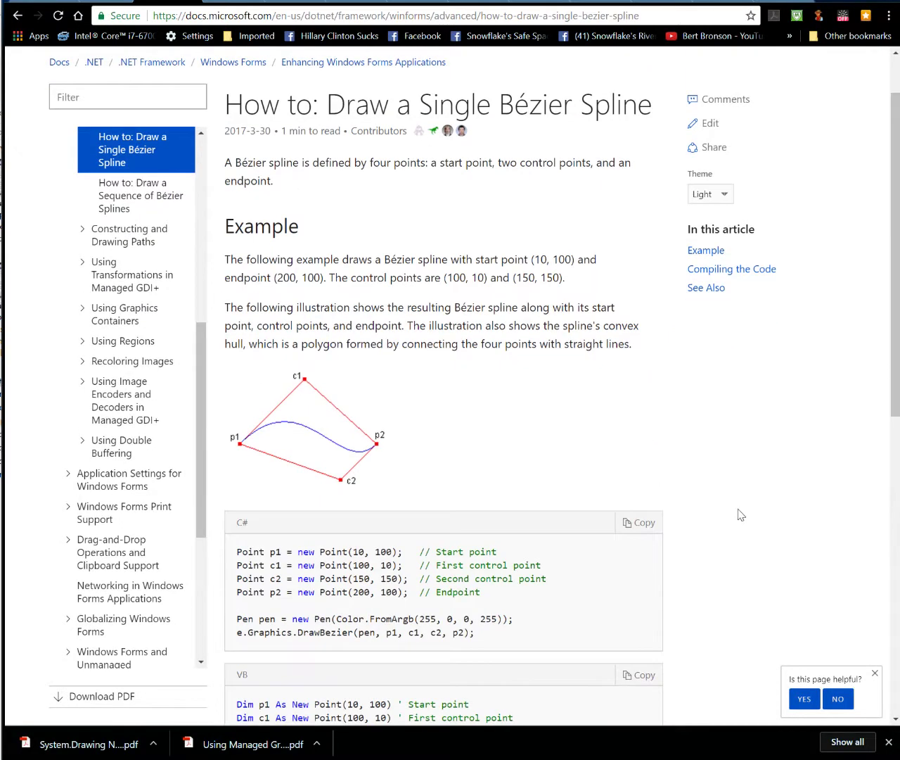
{"action": "scroll", "coordinate": [740, 515], "scroll_direction": "down", "scroll_amount": 2}
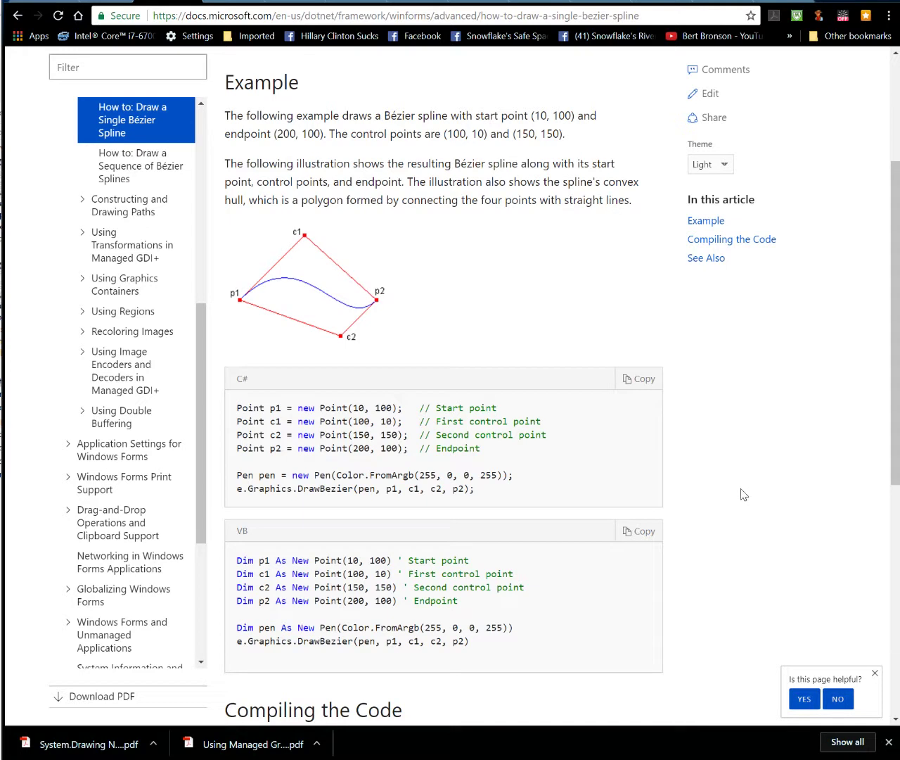
{"action": "scroll", "coordinate": [745, 494], "scroll_direction": "down", "scroll_amount": 3}
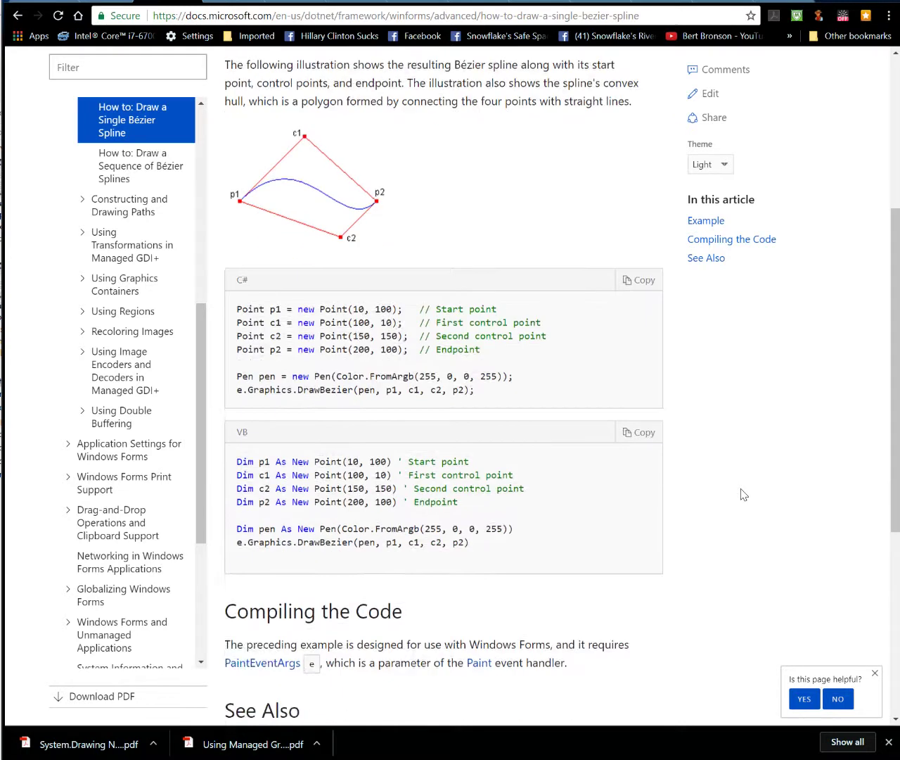
{"action": "scroll", "coordinate": [744, 495], "scroll_direction": "down", "scroll_amount": 3}
{"action": "scroll", "coordinate": [744, 495], "scroll_direction": "down", "scroll_amount": 3}
{"action": "scroll", "coordinate": [745, 494], "scroll_direction": "up", "scroll_amount": 4}
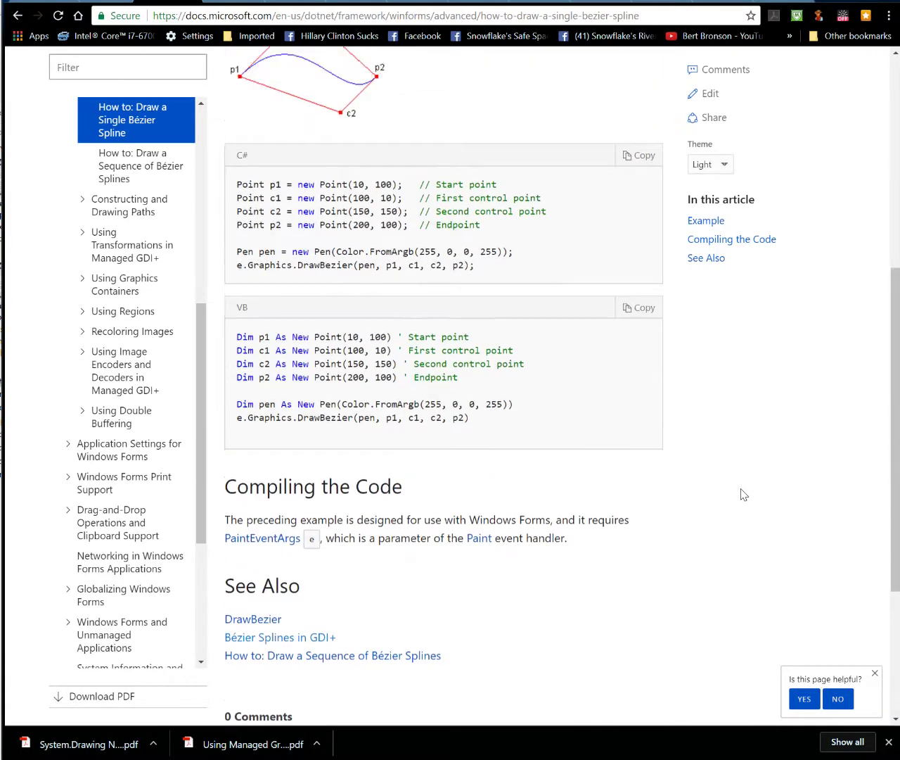
{"action": "scroll", "coordinate": [744, 494], "scroll_direction": "up", "scroll_amount": 2}
{"action": "scroll", "coordinate": [744, 494], "scroll_direction": "up", "scroll_amount": 4}
{"action": "scroll", "coordinate": [745, 495], "scroll_direction": "up", "scroll_amount": 2}
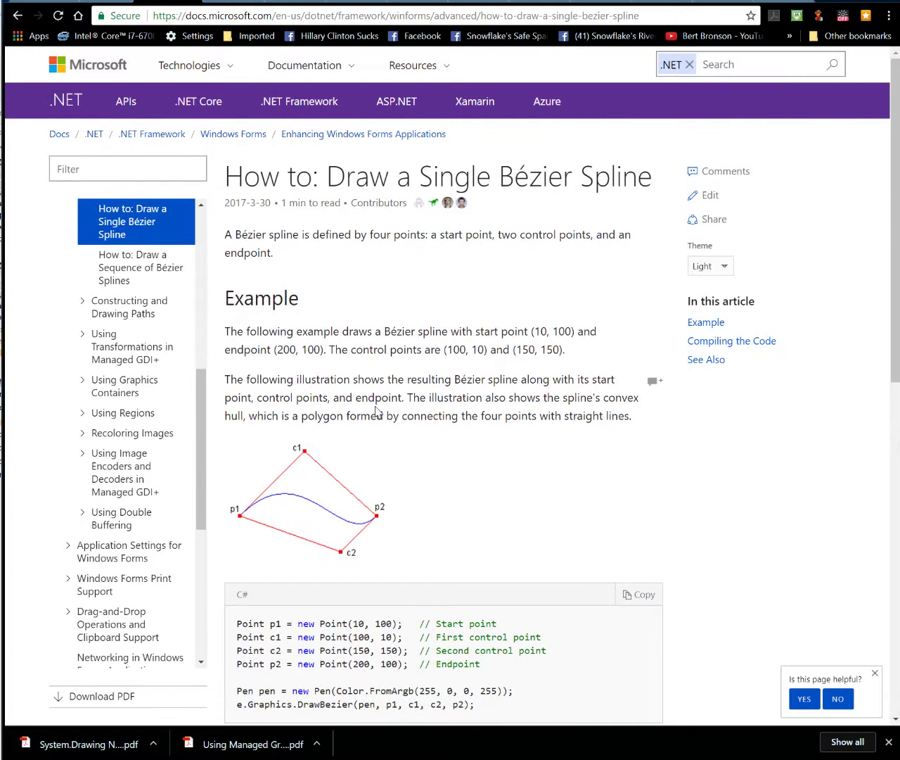
{"action": "left_click", "coordinate": [156, 268]}
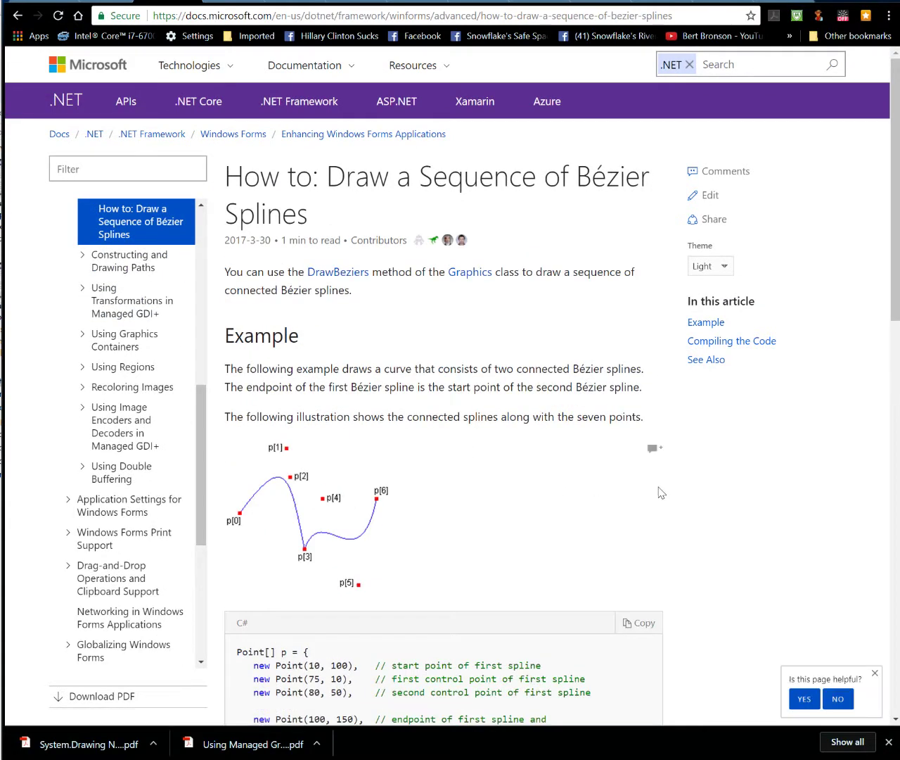
{"action": "scroll", "coordinate": [661, 493], "scroll_direction": "down", "scroll_amount": 2}
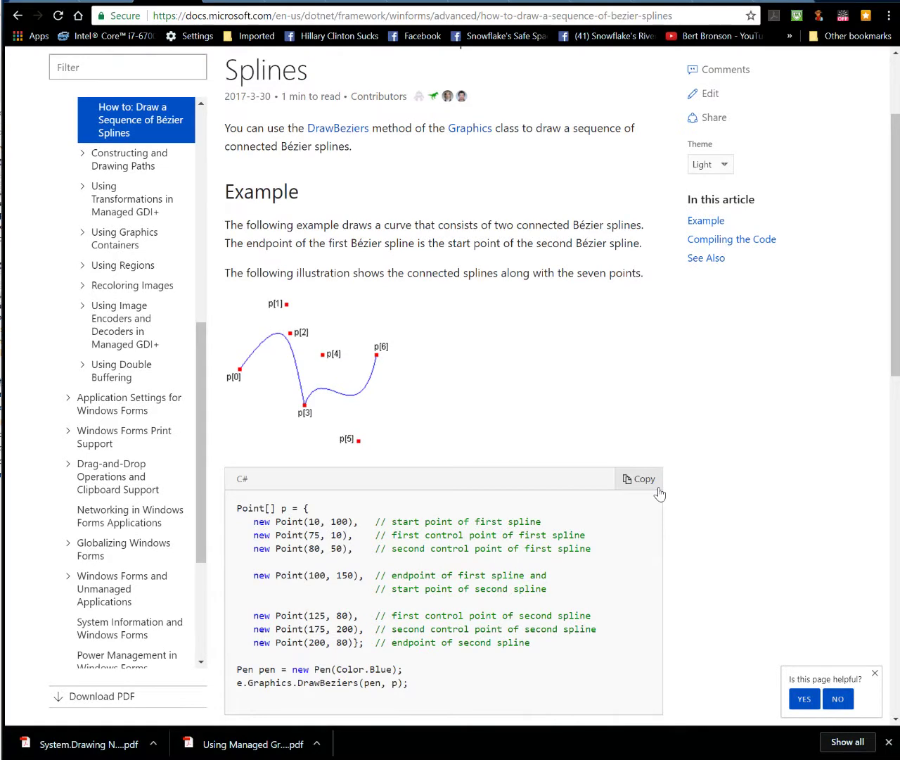
{"action": "scroll", "coordinate": [662, 493], "scroll_direction": "down", "scroll_amount": 2}
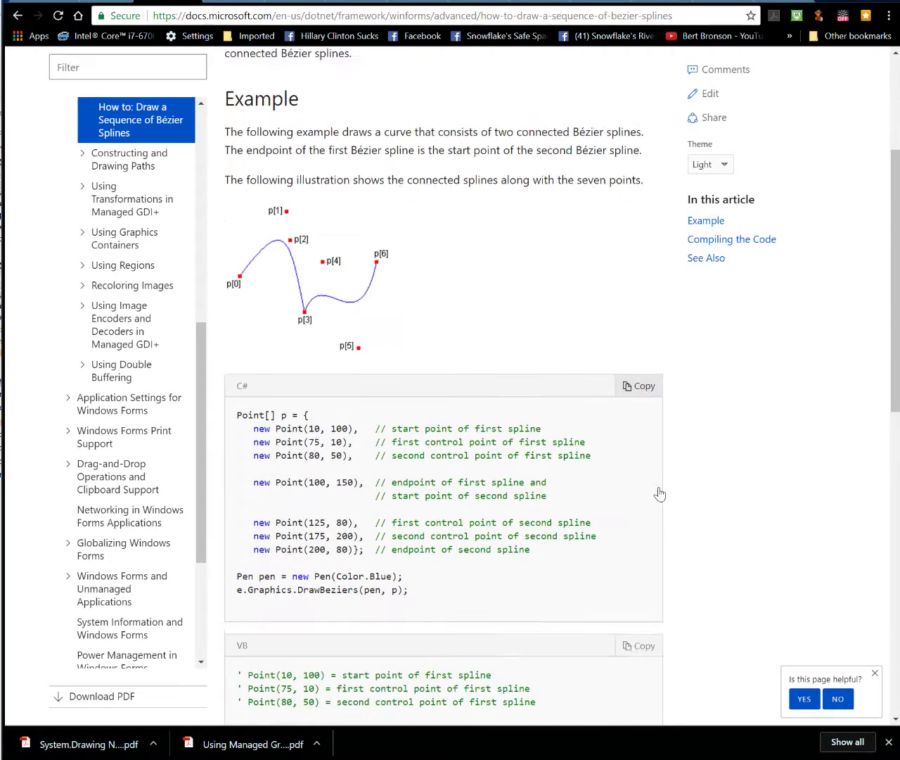
{"action": "scroll", "coordinate": [661, 493], "scroll_direction": "down", "scroll_amount": 2}
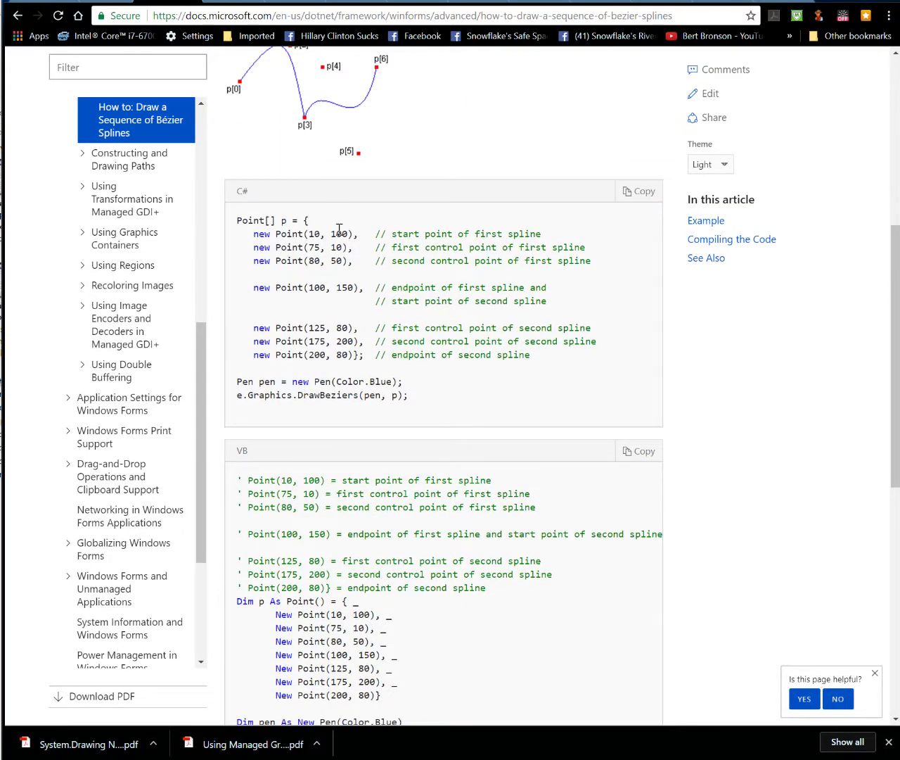
{"action": "scroll", "coordinate": [339, 229], "scroll_direction": "up", "scroll_amount": 2}
{"action": "scroll", "coordinate": [339, 229], "scroll_direction": "up", "scroll_amount": 1}
{"action": "scroll", "coordinate": [674, 411], "scroll_direction": "down", "scroll_amount": 5}
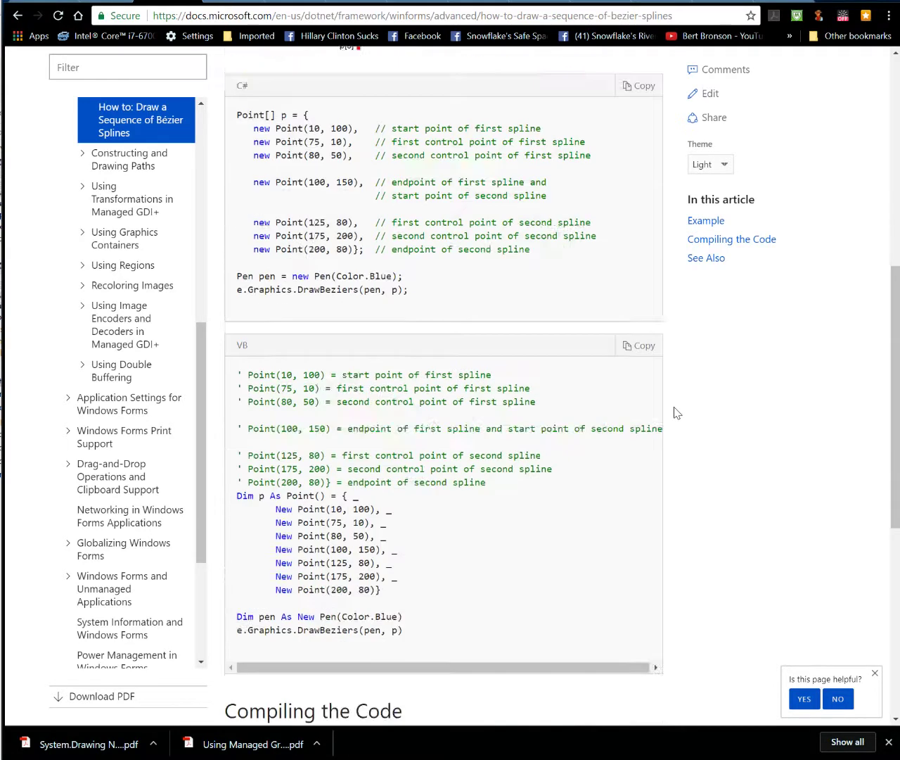
{"action": "scroll", "coordinate": [674, 412], "scroll_direction": "down", "scroll_amount": 3}
{"action": "scroll", "coordinate": [674, 412], "scroll_direction": "down", "scroll_amount": 4}
{"action": "scroll", "coordinate": [679, 432], "scroll_direction": "down", "scroll_amount": 3}
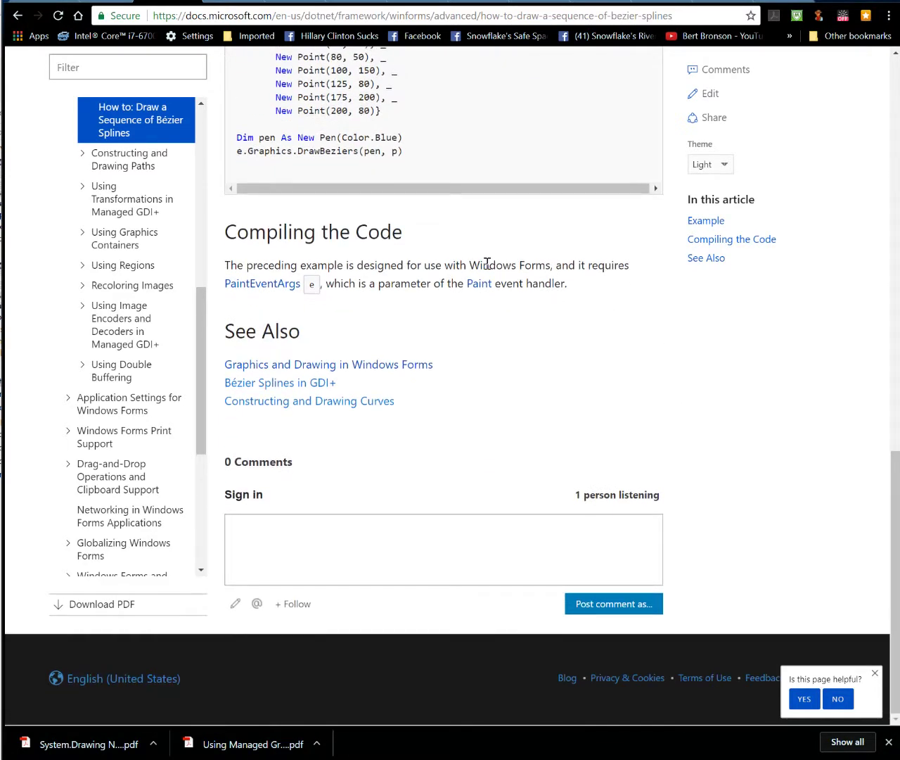
{"action": "scroll", "coordinate": [487, 264], "scroll_direction": "up", "scroll_amount": 4}
{"action": "scroll", "coordinate": [219, 171], "scroll_direction": "up", "scroll_amount": 1}
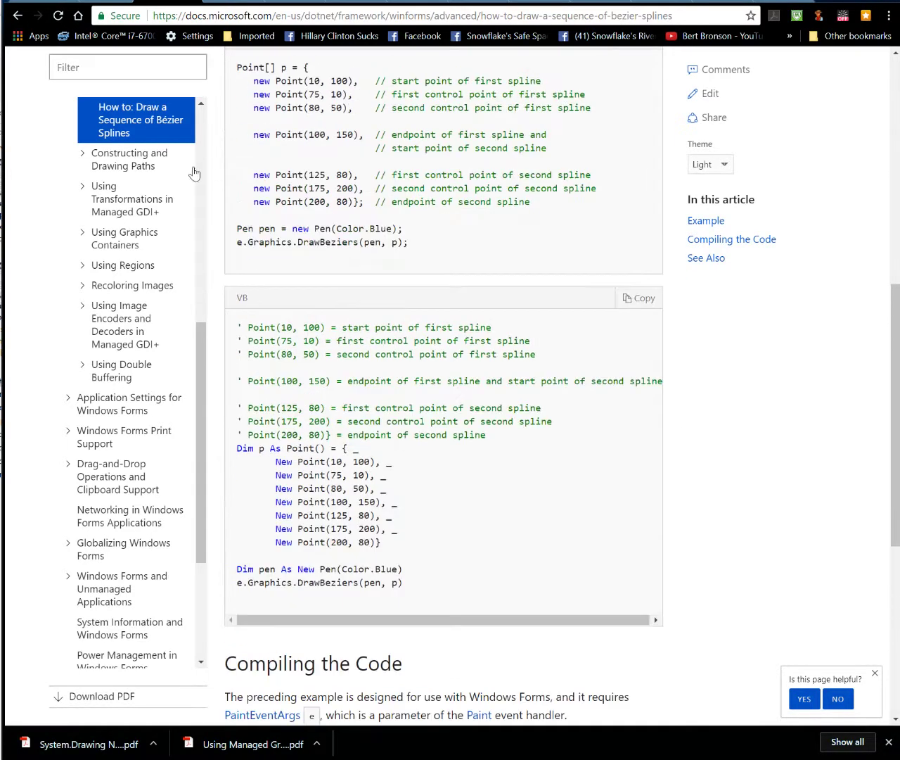
- Go through Constructing and Drawing Paths, figures from lines and curves, Fill Open Figures, then Flatten a Curved Path
{"action": "left_click", "coordinate": [129, 159]}
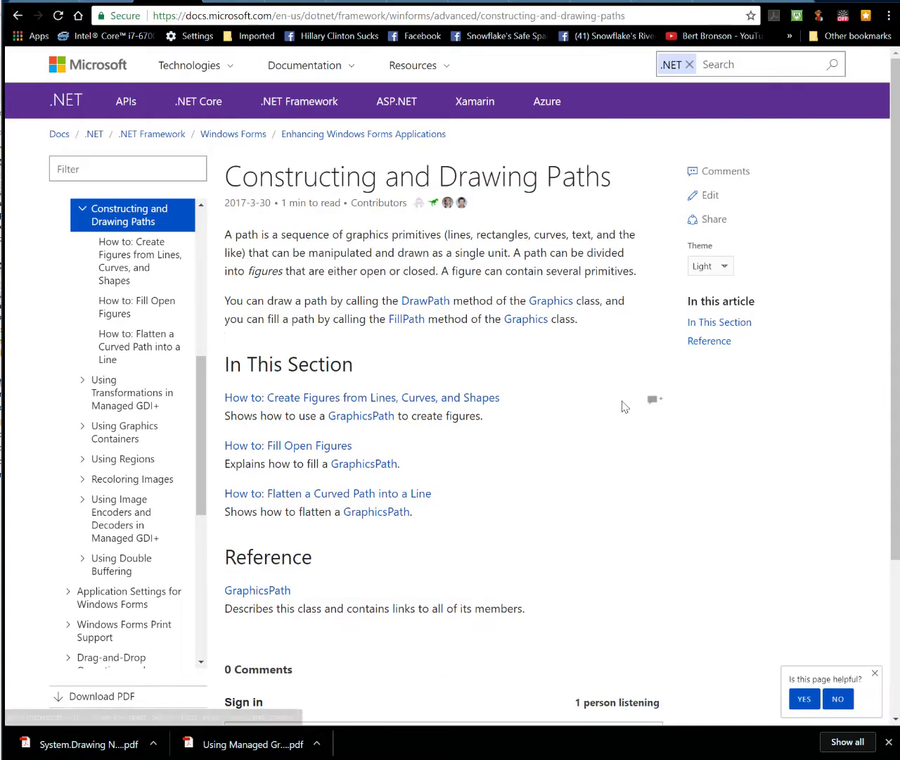
{"action": "scroll", "coordinate": [598, 409], "scroll_direction": "down", "scroll_amount": 1}
{"action": "scroll", "coordinate": [598, 409], "scroll_direction": "up", "scroll_amount": 2}
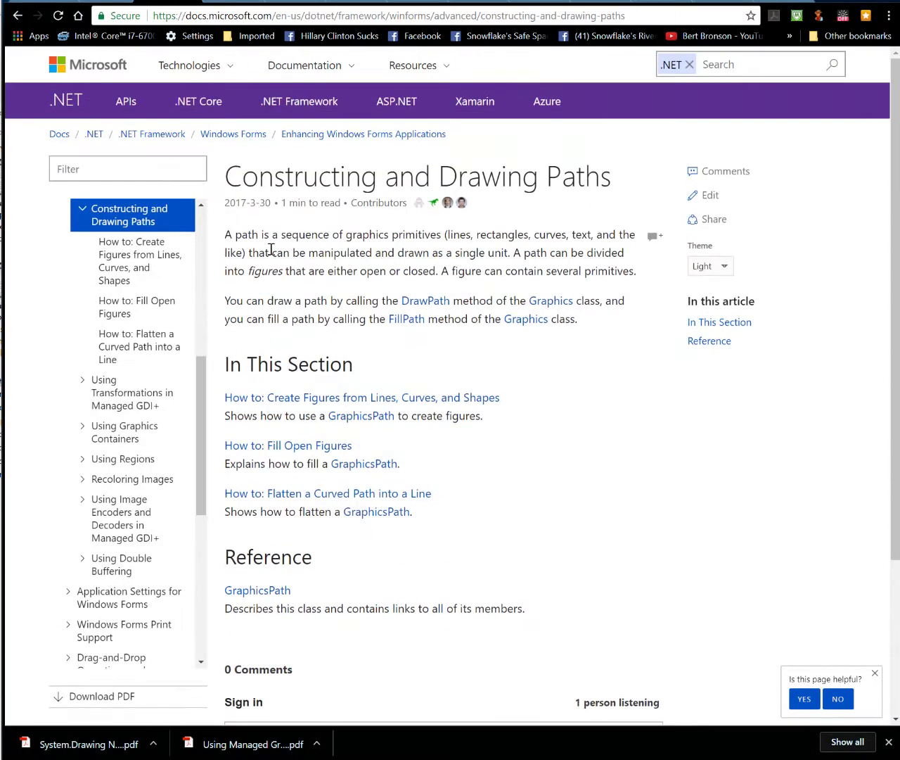
{"action": "left_click", "coordinate": [153, 243]}
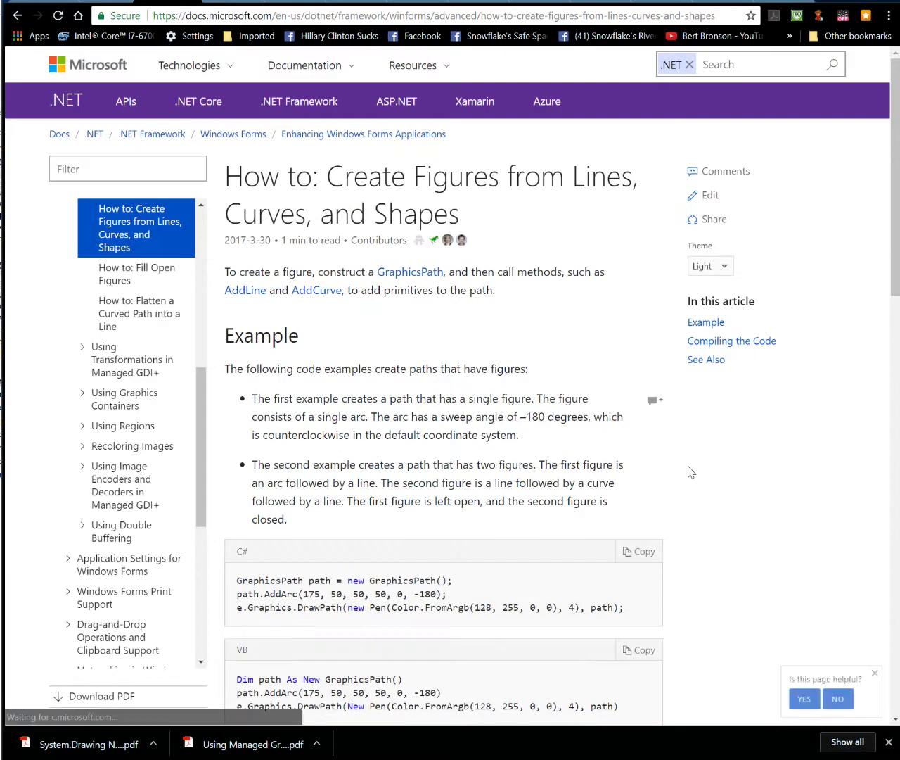
{"action": "scroll", "coordinate": [706, 480], "scroll_direction": "down", "scroll_amount": 2}
{"action": "scroll", "coordinate": [705, 480], "scroll_direction": "down", "scroll_amount": 1}
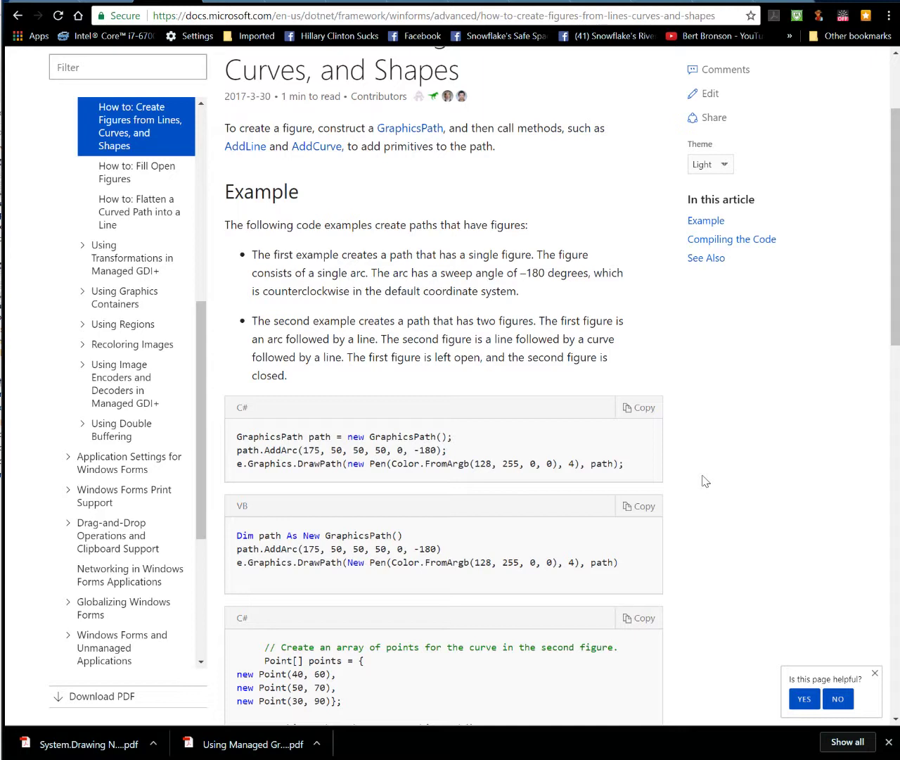
{"action": "scroll", "coordinate": [707, 482], "scroll_direction": "down", "scroll_amount": 3}
{"action": "scroll", "coordinate": [706, 482], "scroll_direction": "down", "scroll_amount": 2}
{"action": "scroll", "coordinate": [706, 481], "scroll_direction": "down", "scroll_amount": 3}
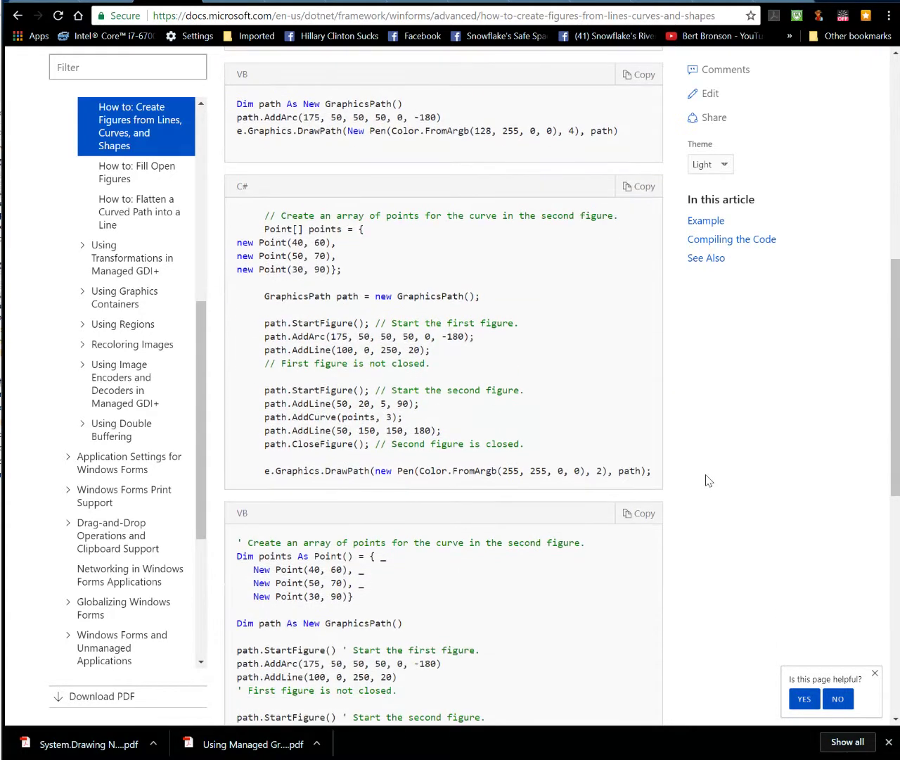
{"action": "scroll", "coordinate": [708, 480], "scroll_direction": "down", "scroll_amount": 4}
{"action": "scroll", "coordinate": [709, 481], "scroll_direction": "down", "scroll_amount": 1}
{"action": "scroll", "coordinate": [709, 481], "scroll_direction": "down", "scroll_amount": 2}
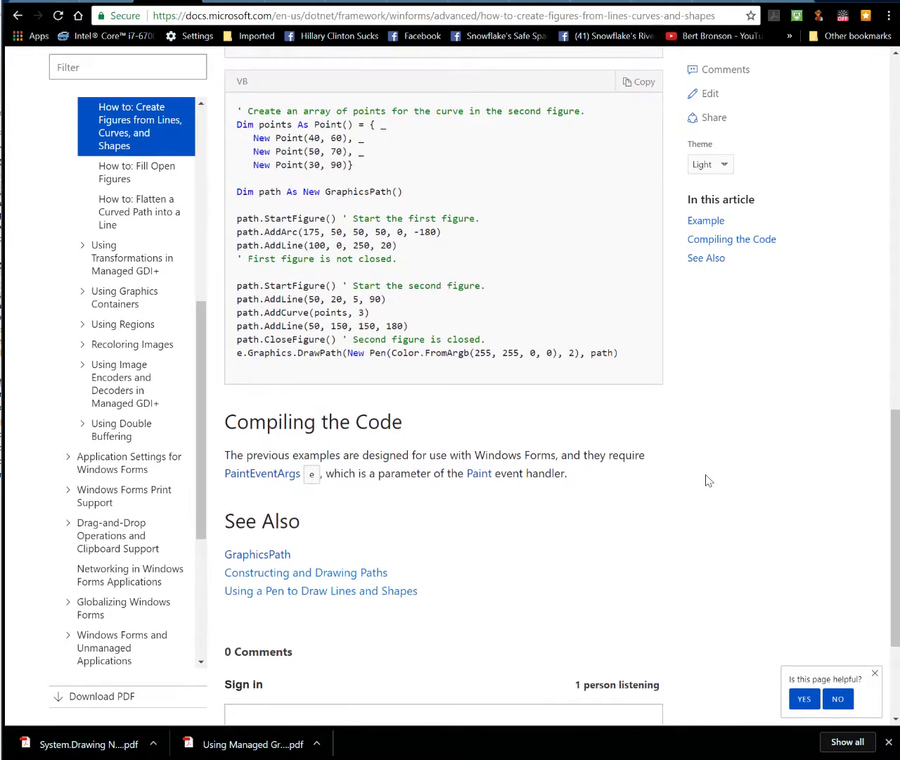
{"action": "scroll", "coordinate": [709, 481], "scroll_direction": "up", "scroll_amount": 4}
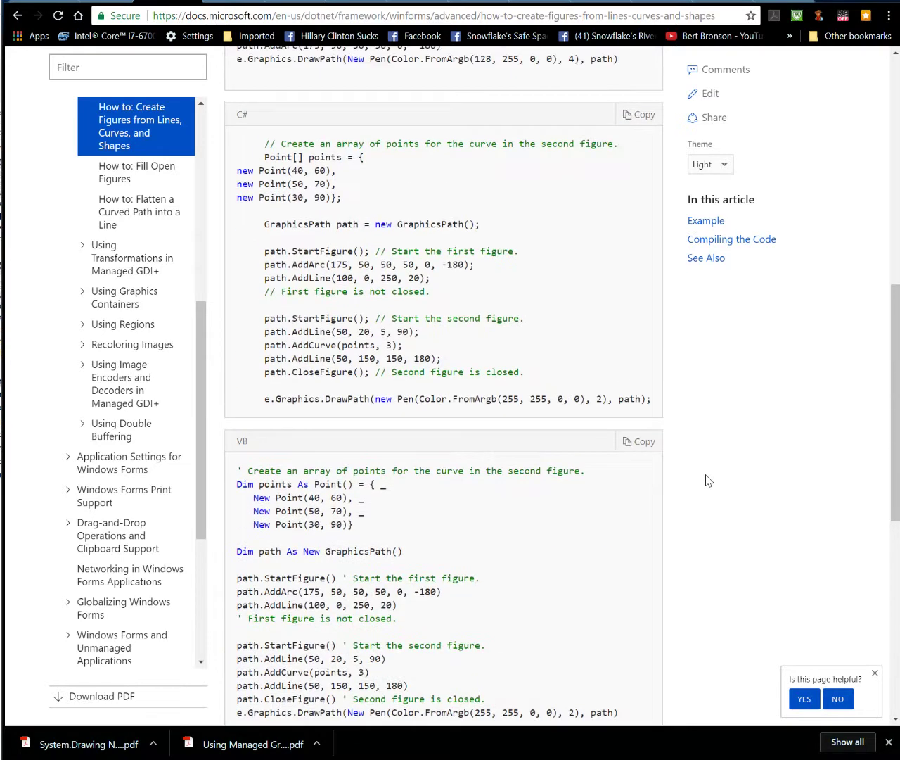
{"action": "scroll", "coordinate": [709, 480], "scroll_direction": "up", "scroll_amount": 3}
{"action": "scroll", "coordinate": [708, 480], "scroll_direction": "up", "scroll_amount": 3}
{"action": "scroll", "coordinate": [708, 480], "scroll_direction": "up", "scroll_amount": 3}
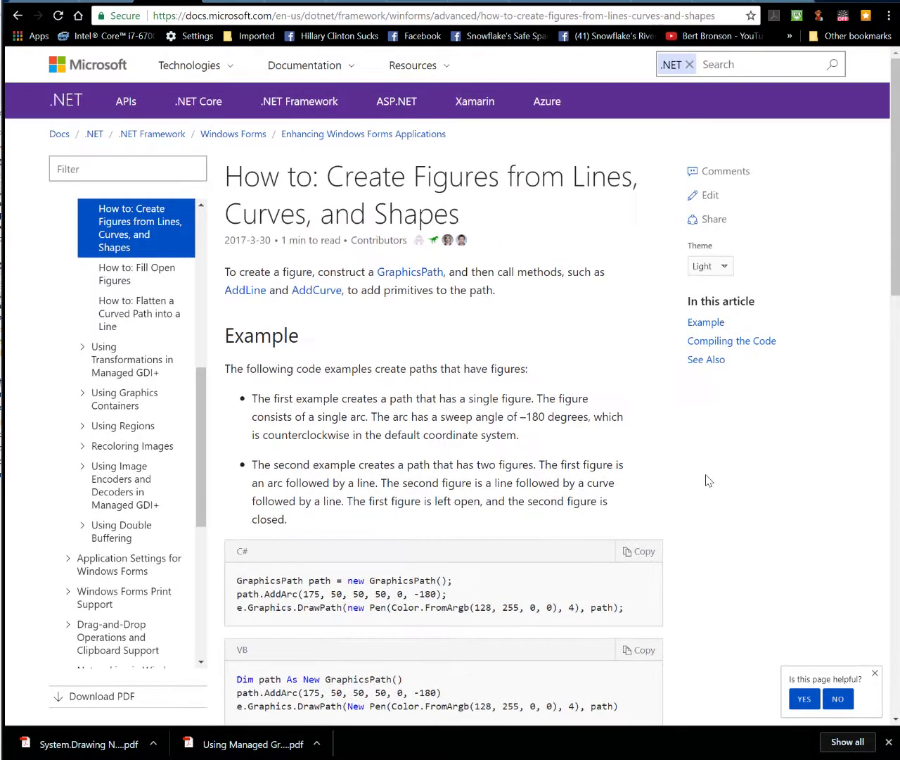
{"action": "scroll", "coordinate": [709, 480], "scroll_direction": "up", "scroll_amount": 3}
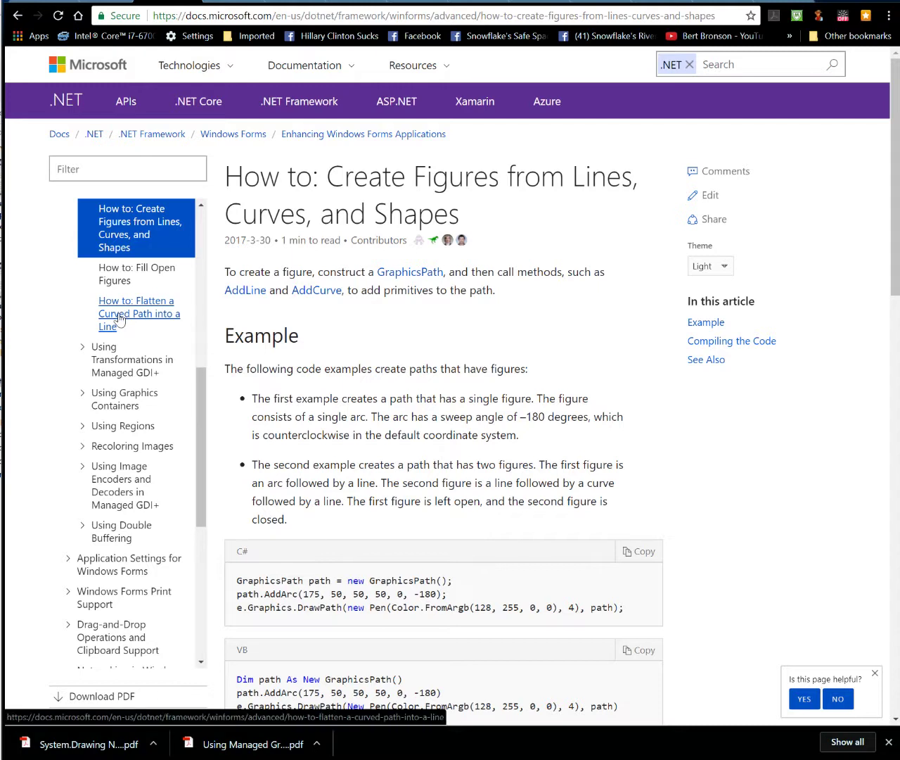
{"action": "left_click", "coordinate": [118, 273]}
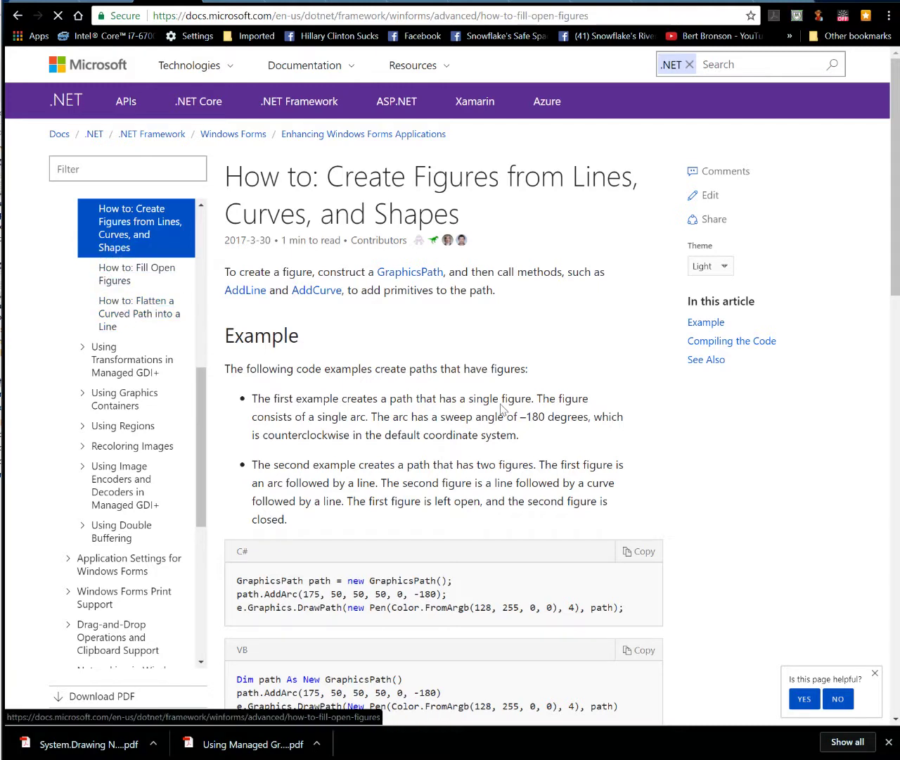
{"action": "scroll", "coordinate": [648, 439], "scroll_direction": "down", "scroll_amount": 1}
{"action": "scroll", "coordinate": [648, 439], "scroll_direction": "down", "scroll_amount": 1}
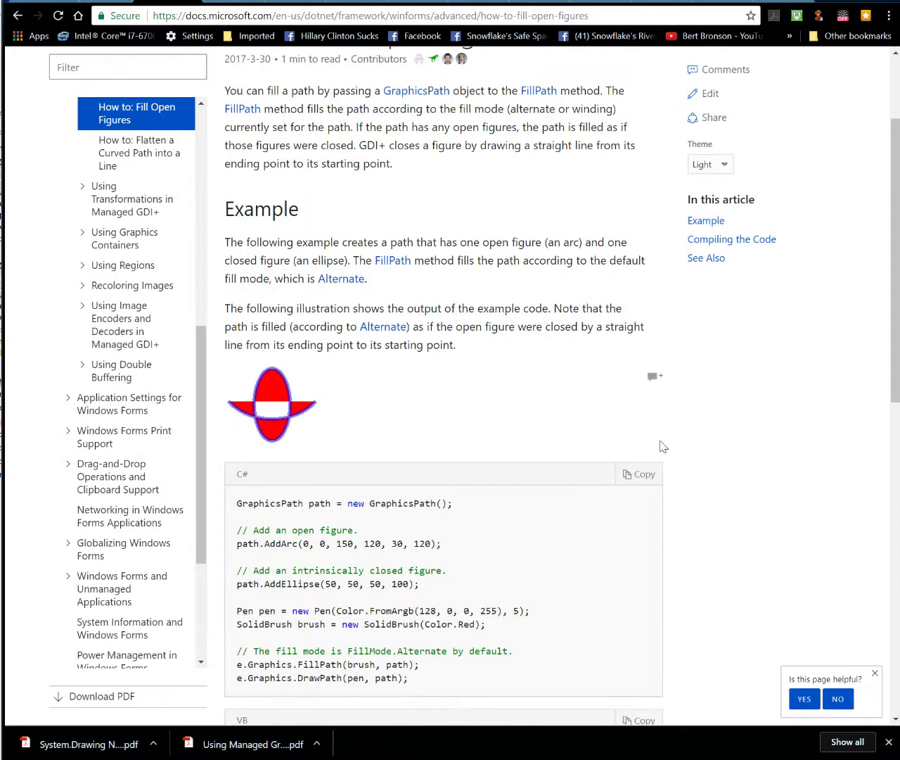
{"action": "scroll", "coordinate": [724, 449], "scroll_direction": "down", "scroll_amount": 2}
{"action": "scroll", "coordinate": [724, 448], "scroll_direction": "down", "scroll_amount": 1}
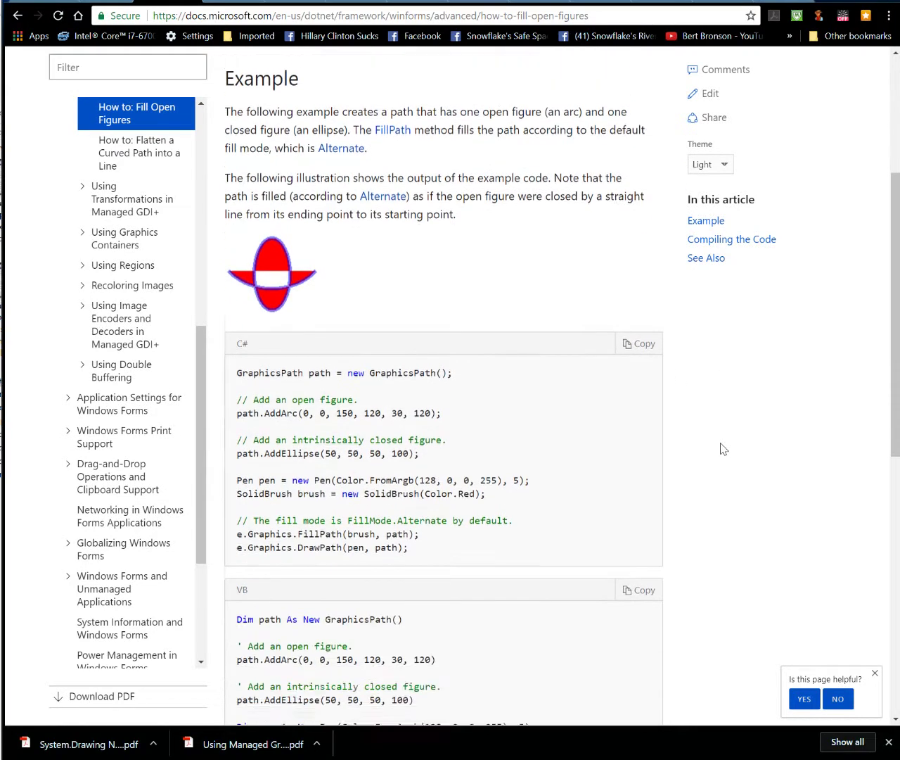
{"action": "scroll", "coordinate": [724, 449], "scroll_direction": "down", "scroll_amount": 2}
{"action": "scroll", "coordinate": [724, 449], "scroll_direction": "down", "scroll_amount": 1}
{"action": "scroll", "coordinate": [723, 449], "scroll_direction": "down", "scroll_amount": 3}
{"action": "scroll", "coordinate": [724, 449], "scroll_direction": "down", "scroll_amount": 1}
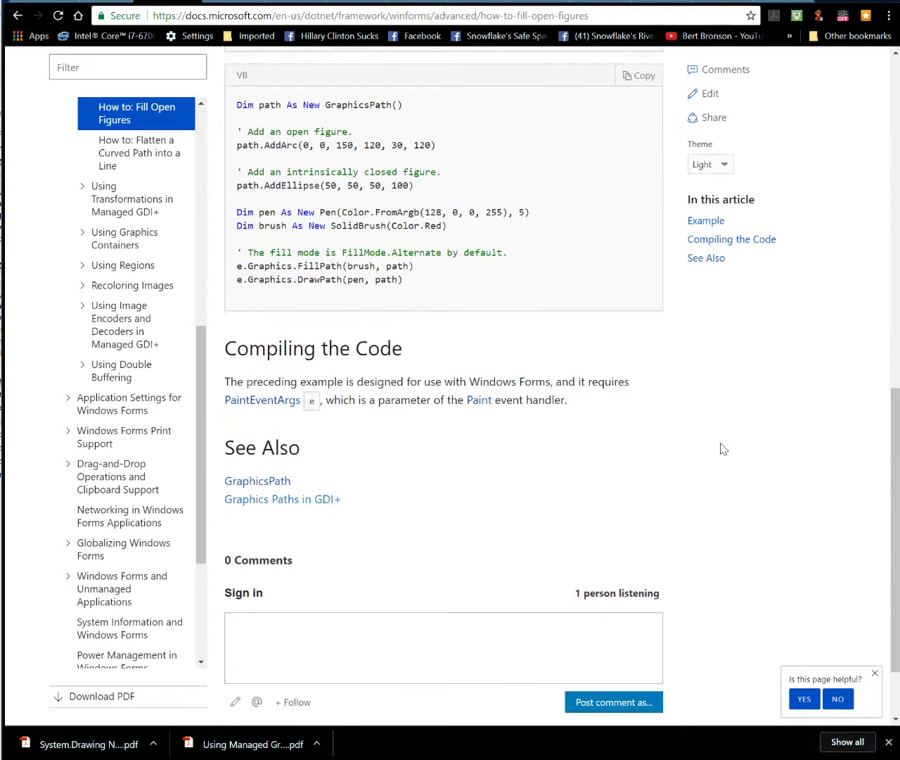
{"action": "scroll", "coordinate": [564, 384], "scroll_direction": "down", "scroll_amount": 2}
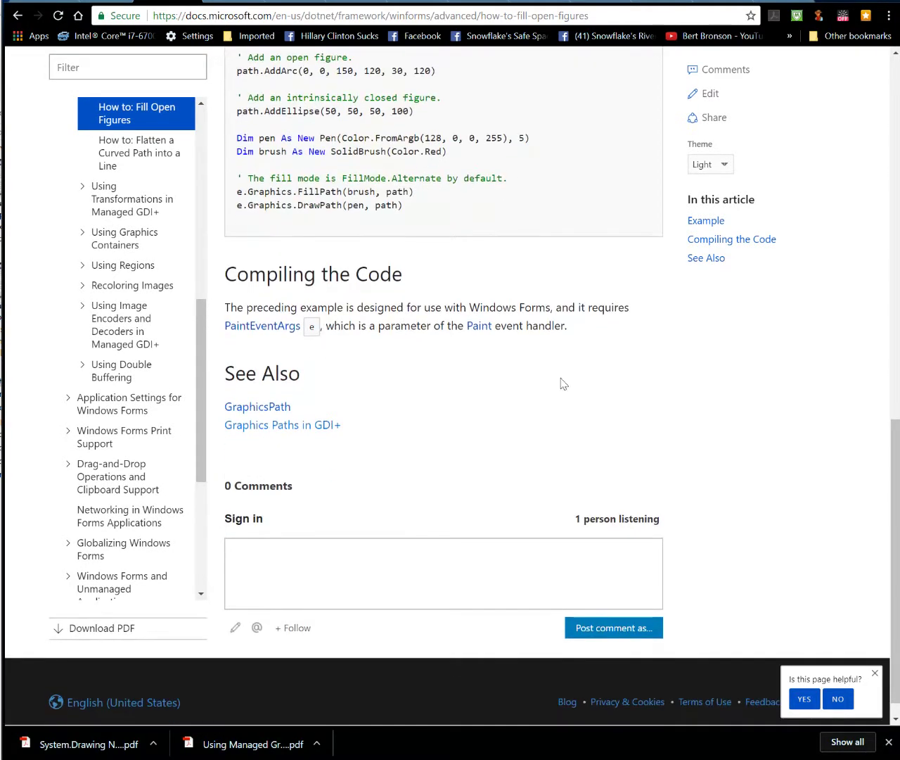
{"action": "left_click", "coordinate": [131, 153]}
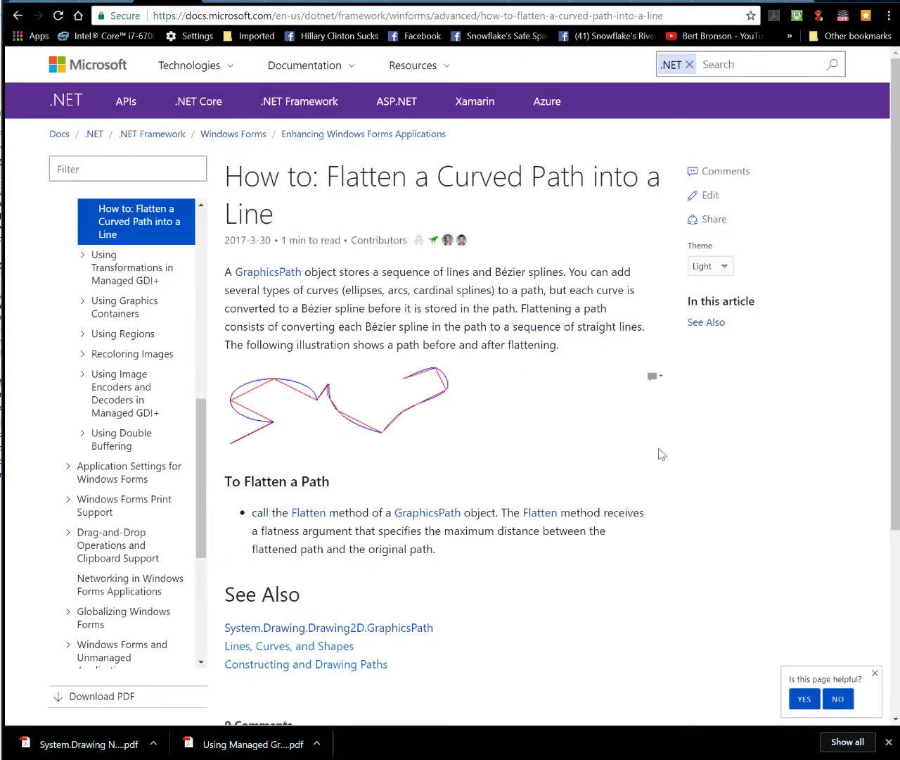
{"action": "scroll", "coordinate": [662, 454], "scroll_direction": "down", "scroll_amount": 2}
{"action": "scroll", "coordinate": [662, 454], "scroll_direction": "down", "scroll_amount": 2}
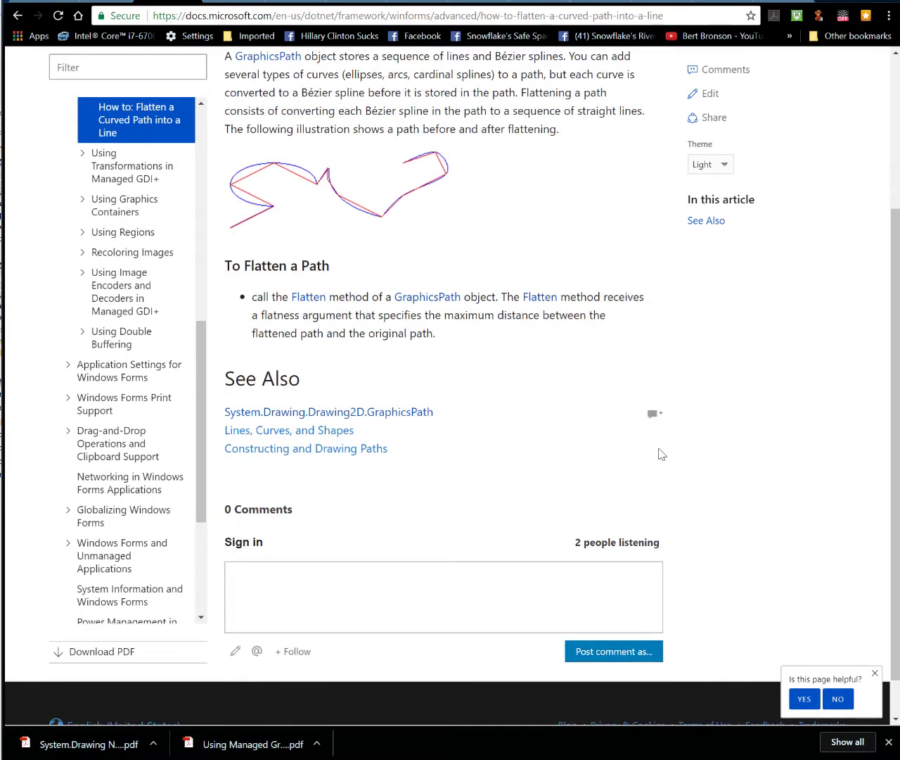
{"action": "scroll", "coordinate": [662, 454], "scroll_direction": "down", "scroll_amount": 1}
{"action": "scroll", "coordinate": [662, 454], "scroll_direction": "up", "scroll_amount": 5}
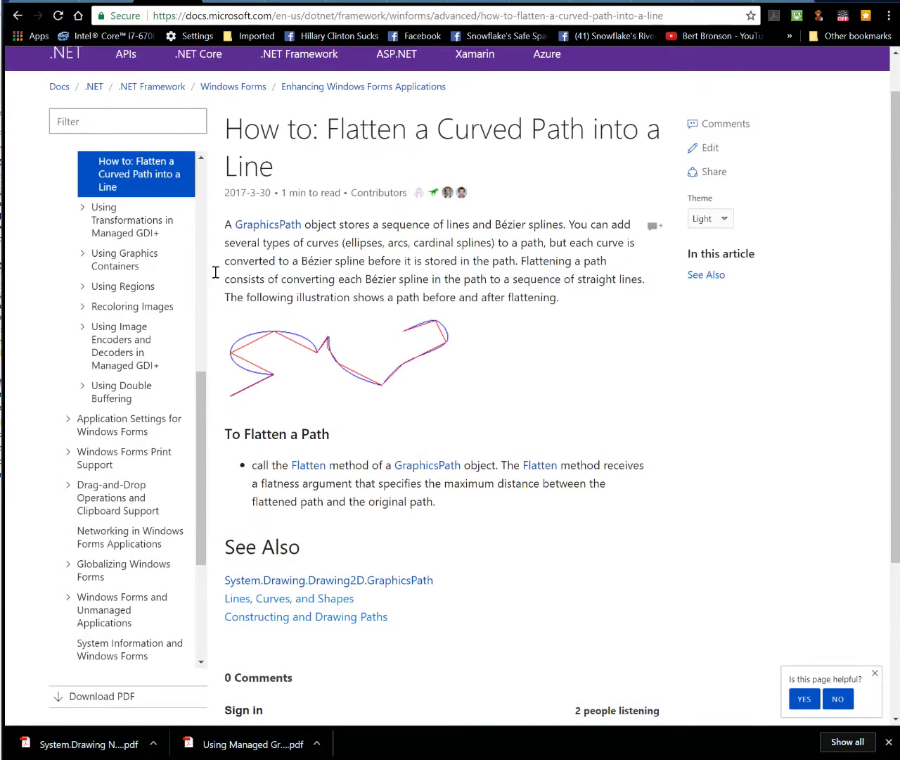
- Go through Using Transformations, World Transformation and Transformation Order articles, then Using Graphics Containers
{"action": "left_click", "coordinate": [138, 220]}
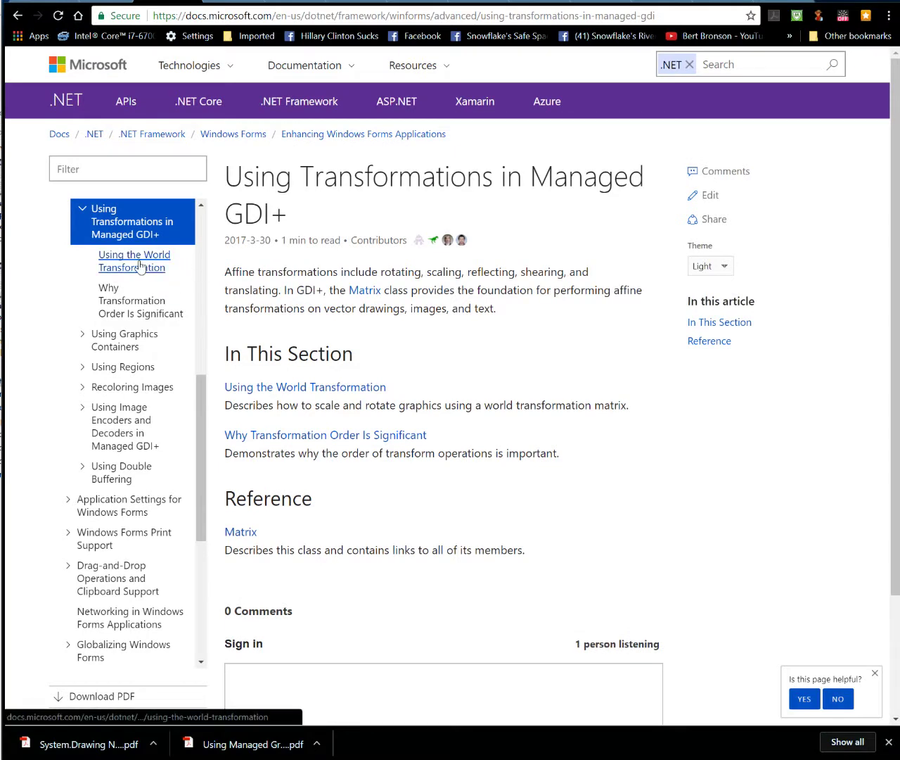
{"action": "left_click", "coordinate": [117, 261]}
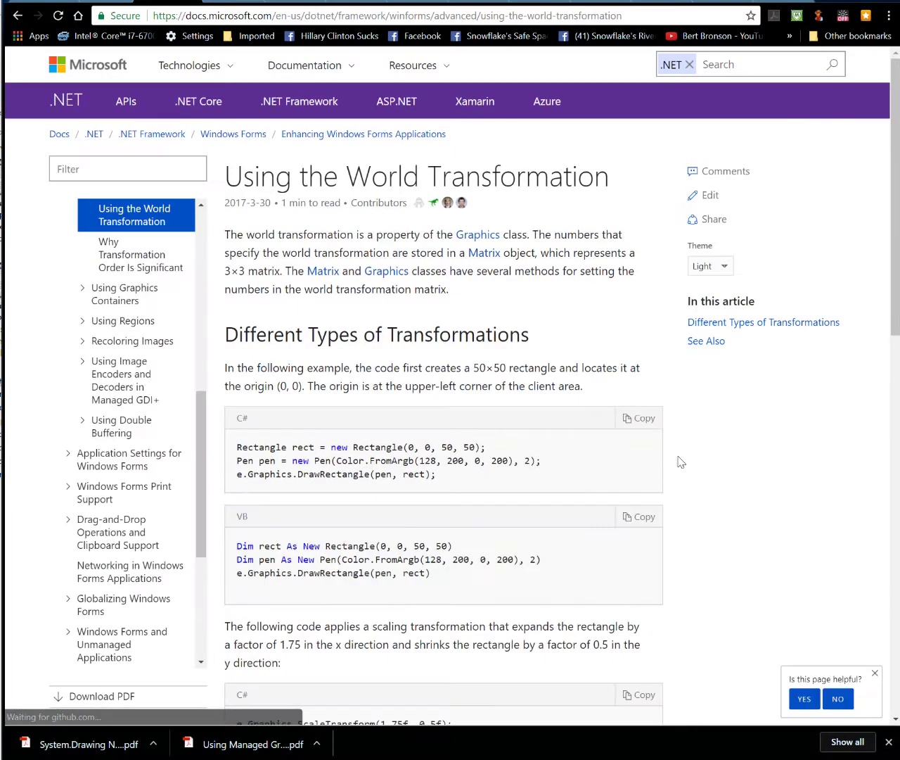
{"action": "scroll", "coordinate": [717, 477], "scroll_direction": "down", "scroll_amount": 3}
{"action": "scroll", "coordinate": [716, 477], "scroll_direction": "down", "scroll_amount": 2}
{"action": "scroll", "coordinate": [716, 477], "scroll_direction": "down", "scroll_amount": 2}
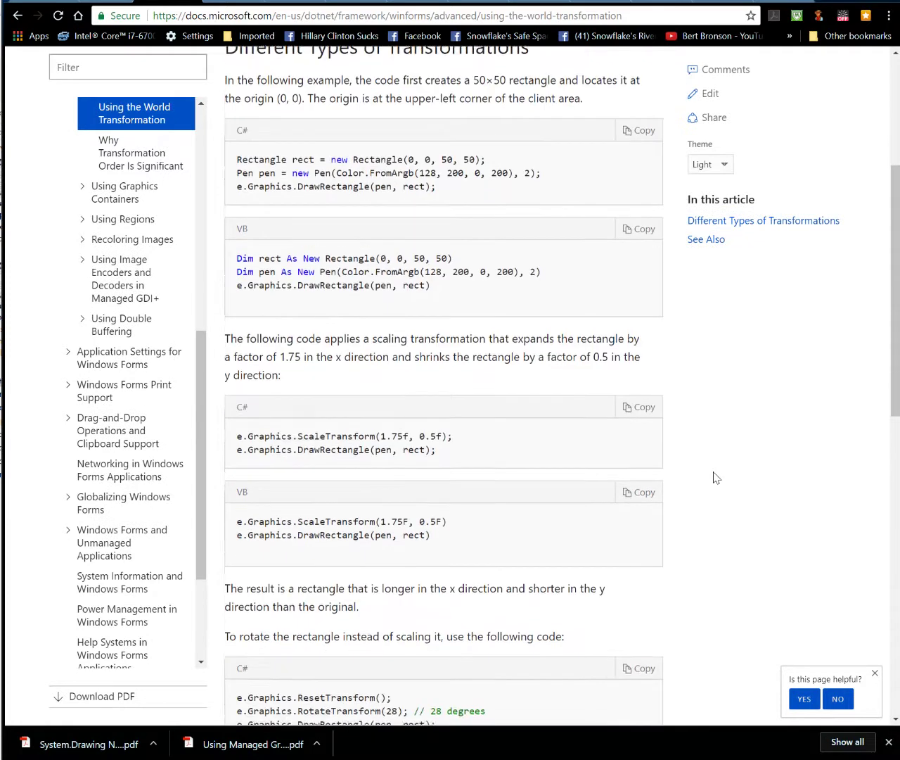
{"action": "scroll", "coordinate": [716, 477], "scroll_direction": "down", "scroll_amount": 2}
{"action": "scroll", "coordinate": [716, 477], "scroll_direction": "down", "scroll_amount": 2}
{"action": "scroll", "coordinate": [716, 477], "scroll_direction": "down", "scroll_amount": 5}
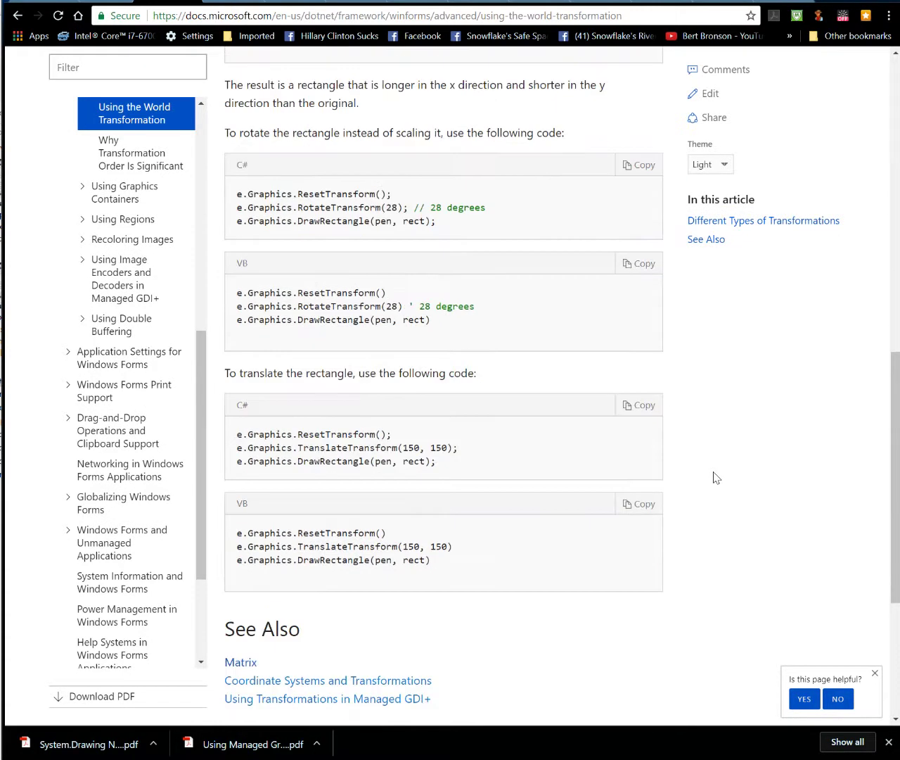
{"action": "scroll", "coordinate": [716, 477], "scroll_direction": "down", "scroll_amount": 2}
{"action": "scroll", "coordinate": [716, 477], "scroll_direction": "down", "scroll_amount": 1}
{"action": "scroll", "coordinate": [717, 477], "scroll_direction": "down", "scroll_amount": 2}
{"action": "scroll", "coordinate": [717, 477], "scroll_direction": "down", "scroll_amount": 1}
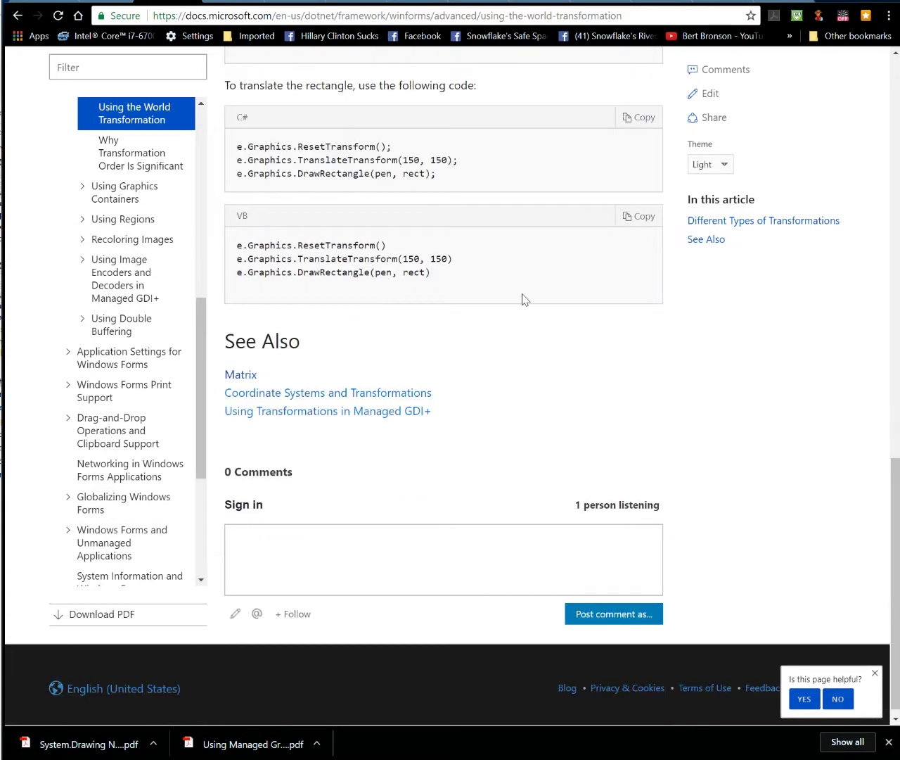
{"action": "left_click", "coordinate": [128, 153]}
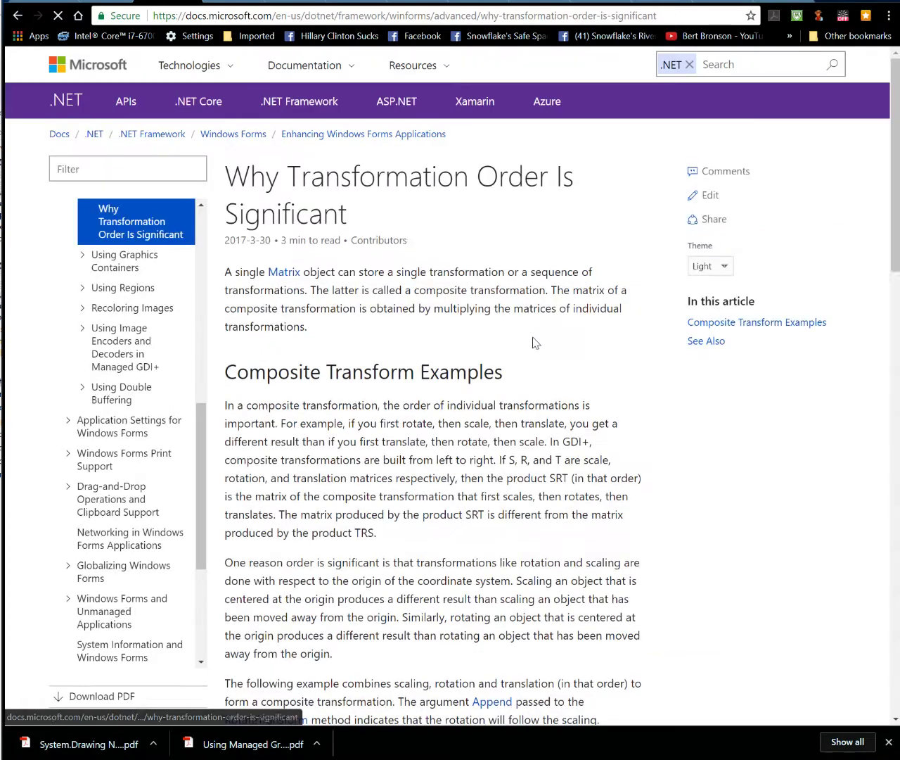
{"action": "scroll", "coordinate": [637, 389], "scroll_direction": "down", "scroll_amount": 2}
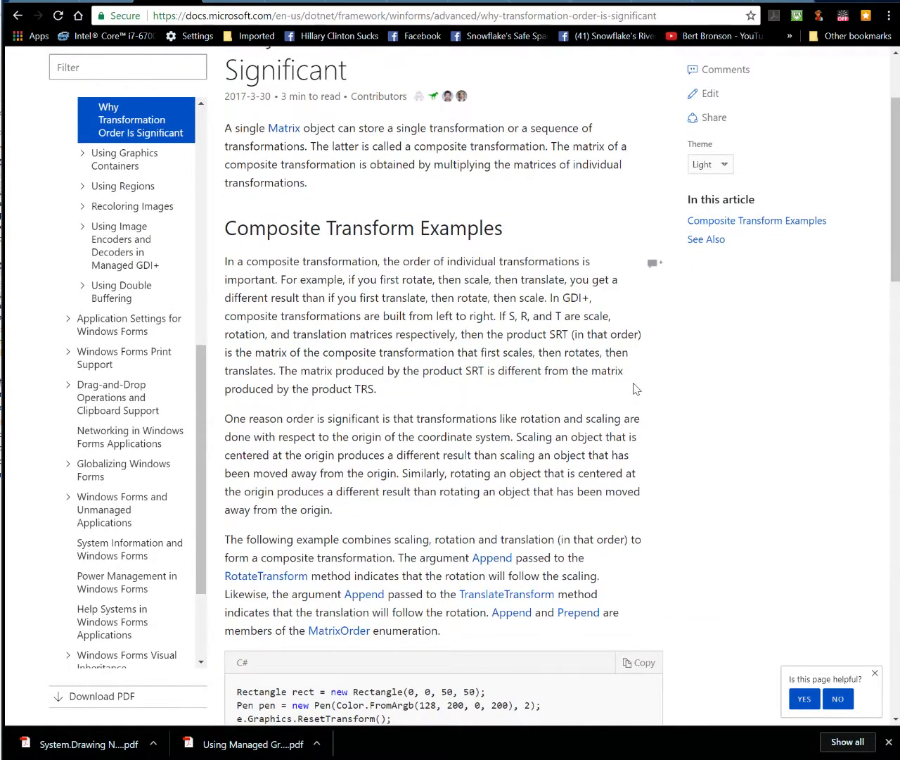
{"action": "scroll", "coordinate": [637, 389], "scroll_direction": "down", "scroll_amount": 2}
{"action": "scroll", "coordinate": [637, 389], "scroll_direction": "down", "scroll_amount": 2}
{"action": "scroll", "coordinate": [637, 389], "scroll_direction": "down", "scroll_amount": 1}
{"action": "scroll", "coordinate": [641, 398], "scroll_direction": "down", "scroll_amount": 2}
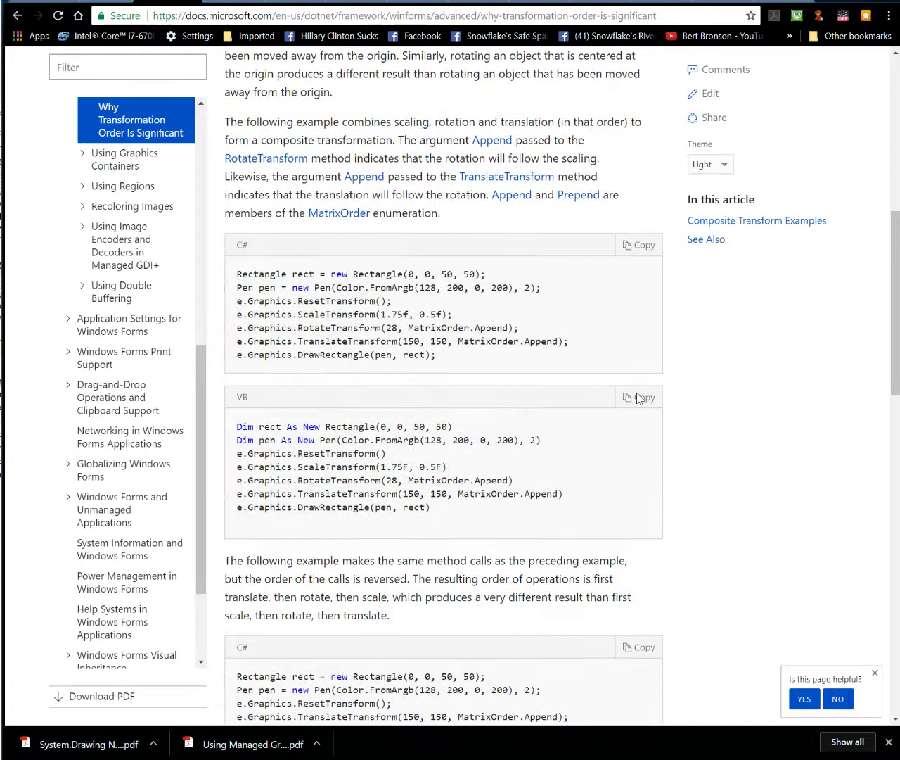
{"action": "scroll", "coordinate": [641, 399], "scroll_direction": "up", "scroll_amount": 4}
{"action": "scroll", "coordinate": [639, 393], "scroll_direction": "up", "scroll_amount": 1}
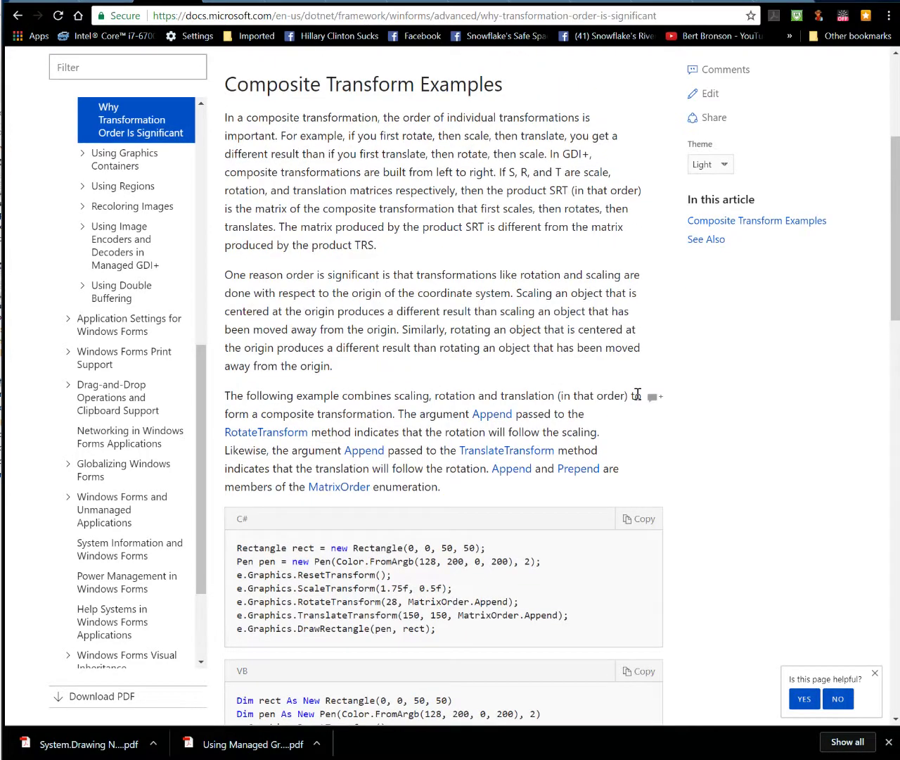
{"action": "scroll", "coordinate": [638, 394], "scroll_direction": "down", "scroll_amount": 2}
{"action": "scroll", "coordinate": [639, 394], "scroll_direction": "down", "scroll_amount": 2}
{"action": "scroll", "coordinate": [648, 415], "scroll_direction": "down", "scroll_amount": 1}
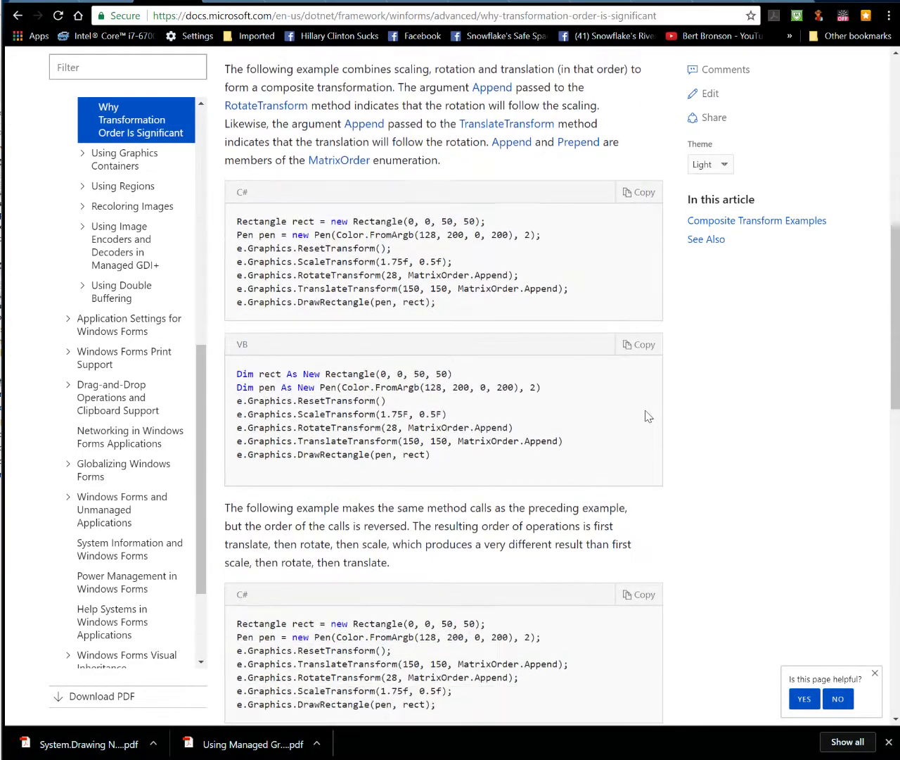
{"action": "scroll", "coordinate": [648, 416], "scroll_direction": "down", "scroll_amount": 2}
{"action": "scroll", "coordinate": [649, 416], "scroll_direction": "down", "scroll_amount": 2}
{"action": "scroll", "coordinate": [648, 416], "scroll_direction": "down", "scroll_amount": 1}
{"action": "scroll", "coordinate": [650, 420], "scroll_direction": "down", "scroll_amount": 2}
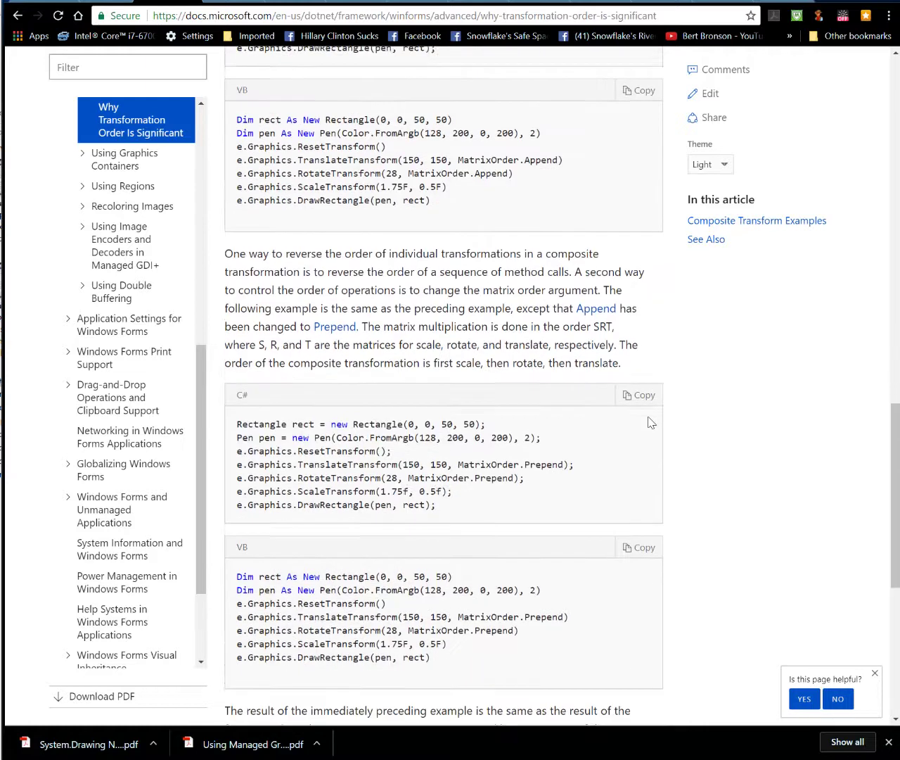
{"action": "scroll", "coordinate": [650, 422], "scroll_direction": "down", "scroll_amount": 2}
{"action": "scroll", "coordinate": [651, 422], "scroll_direction": "down", "scroll_amount": 3}
{"action": "scroll", "coordinate": [651, 422], "scroll_direction": "down", "scroll_amount": 1}
{"action": "scroll", "coordinate": [650, 422], "scroll_direction": "down", "scroll_amount": 2}
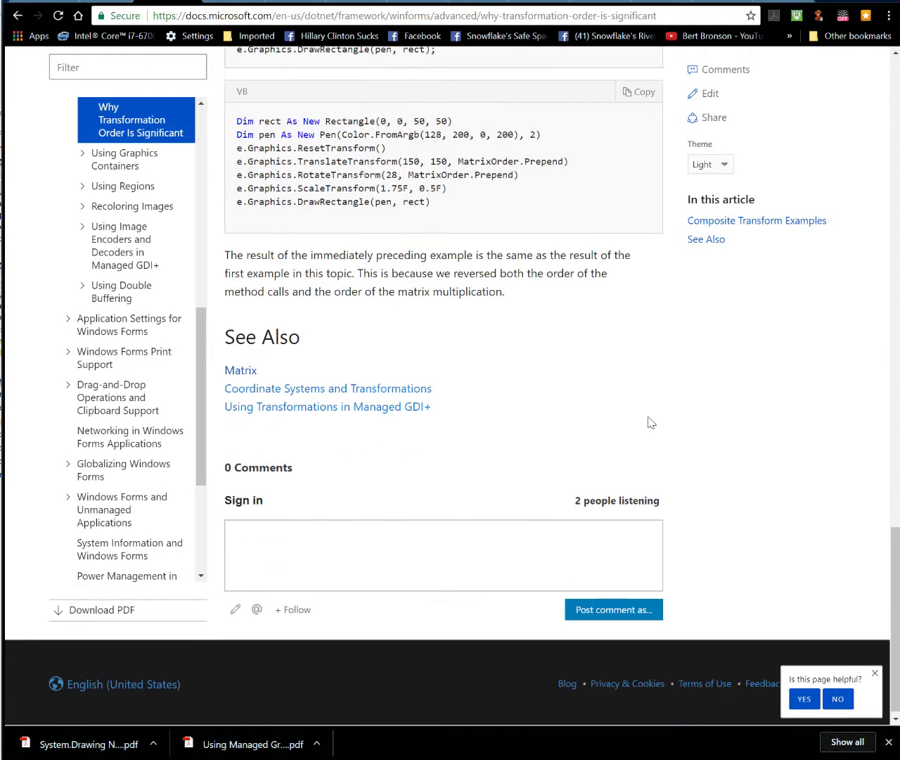
{"action": "left_click", "coordinate": [107, 169]}
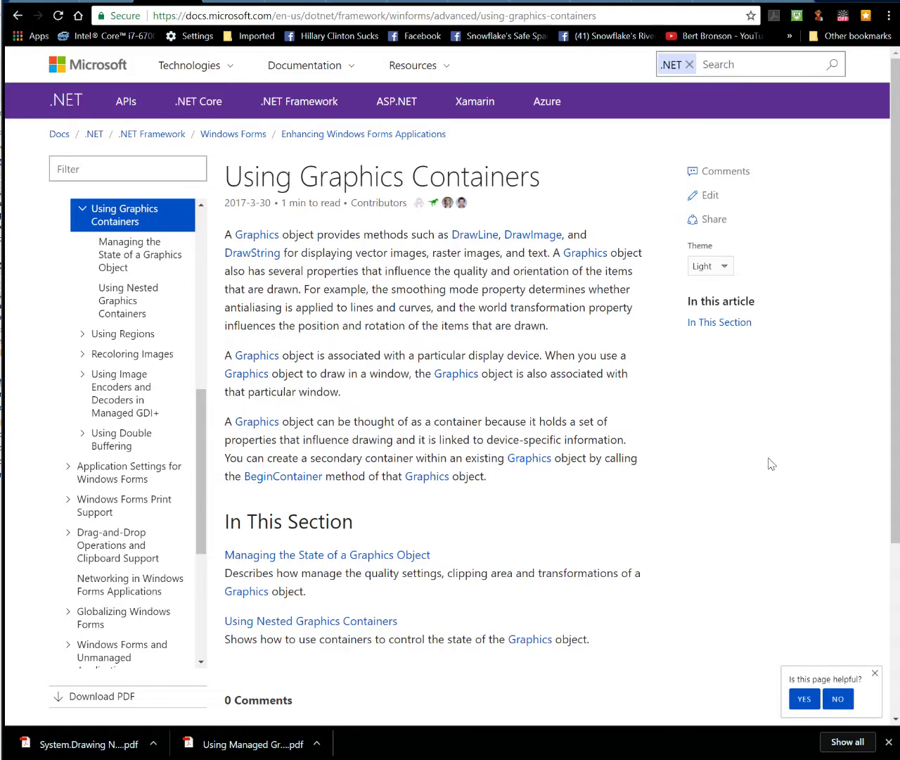
{"action": "scroll", "coordinate": [772, 464], "scroll_direction": "down", "scroll_amount": 5}
{"action": "scroll", "coordinate": [772, 450], "scroll_direction": "down", "scroll_amount": 3}
{"action": "scroll", "coordinate": [773, 450], "scroll_direction": "up", "scroll_amount": 10}
- Go to the 'Managing the State of a Graphics Object' article and scroll to its end
{"action": "left_click", "coordinate": [143, 254]}
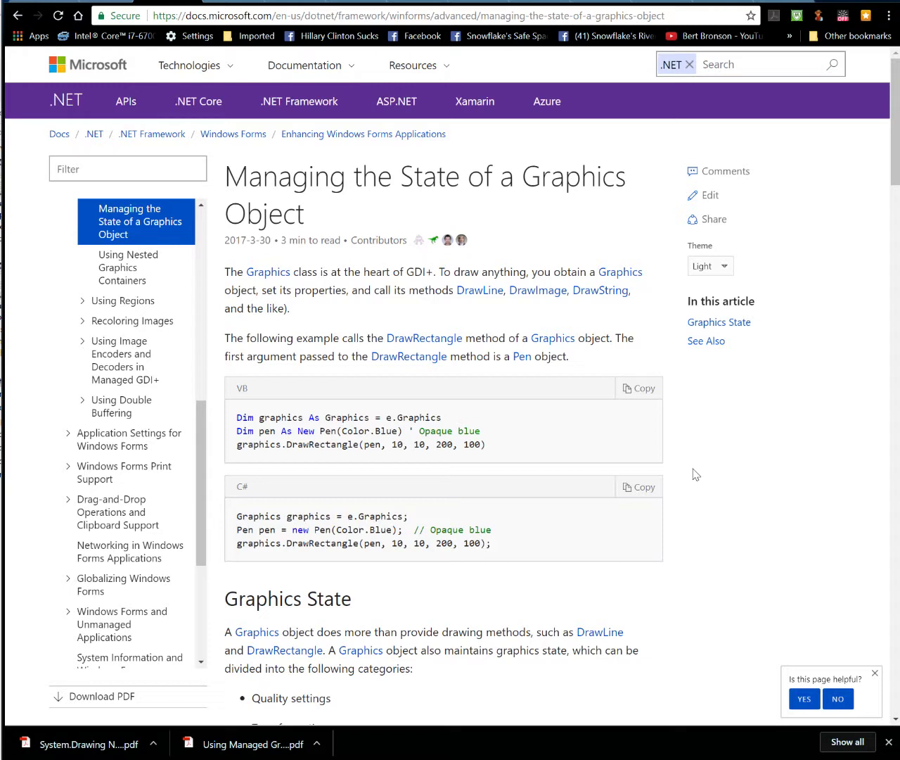
{"action": "scroll", "coordinate": [695, 475], "scroll_direction": "down", "scroll_amount": 2}
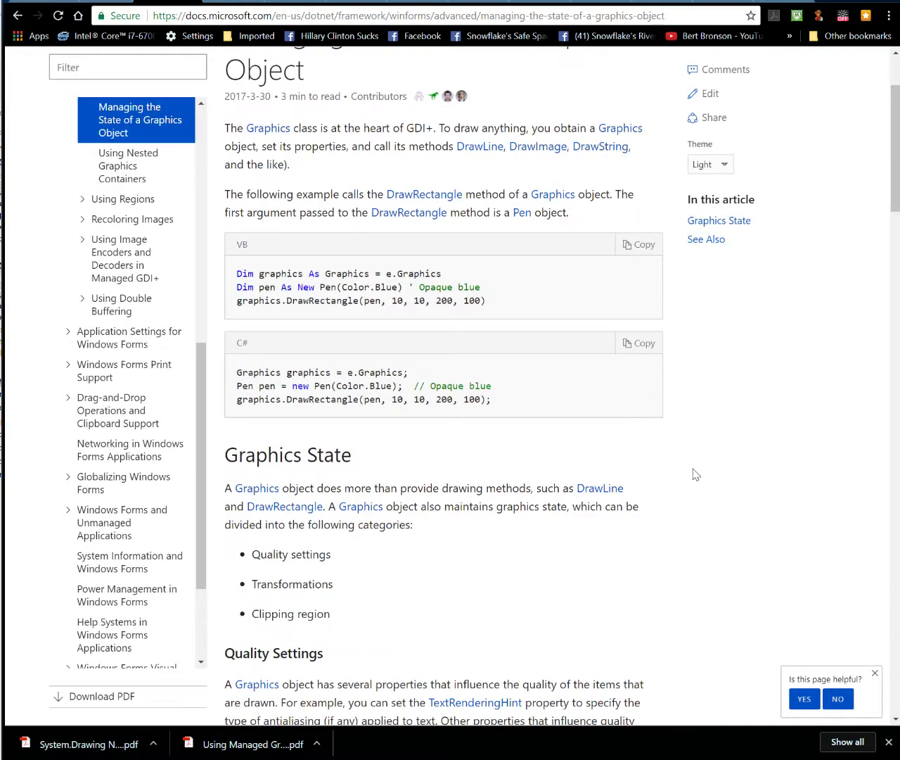
{"action": "scroll", "coordinate": [696, 475], "scroll_direction": "up", "scroll_amount": 1}
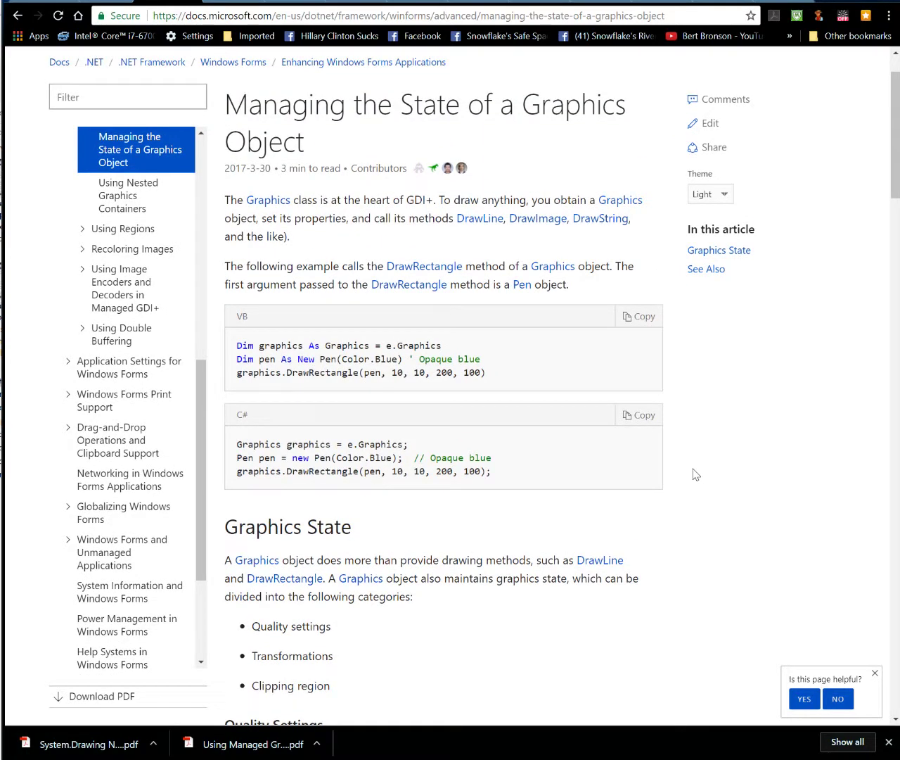
{"action": "scroll", "coordinate": [695, 475], "scroll_direction": "down", "scroll_amount": 3}
{"action": "scroll", "coordinate": [696, 475], "scroll_direction": "down", "scroll_amount": 2}
{"action": "scroll", "coordinate": [696, 475], "scroll_direction": "down", "scroll_amount": 2}
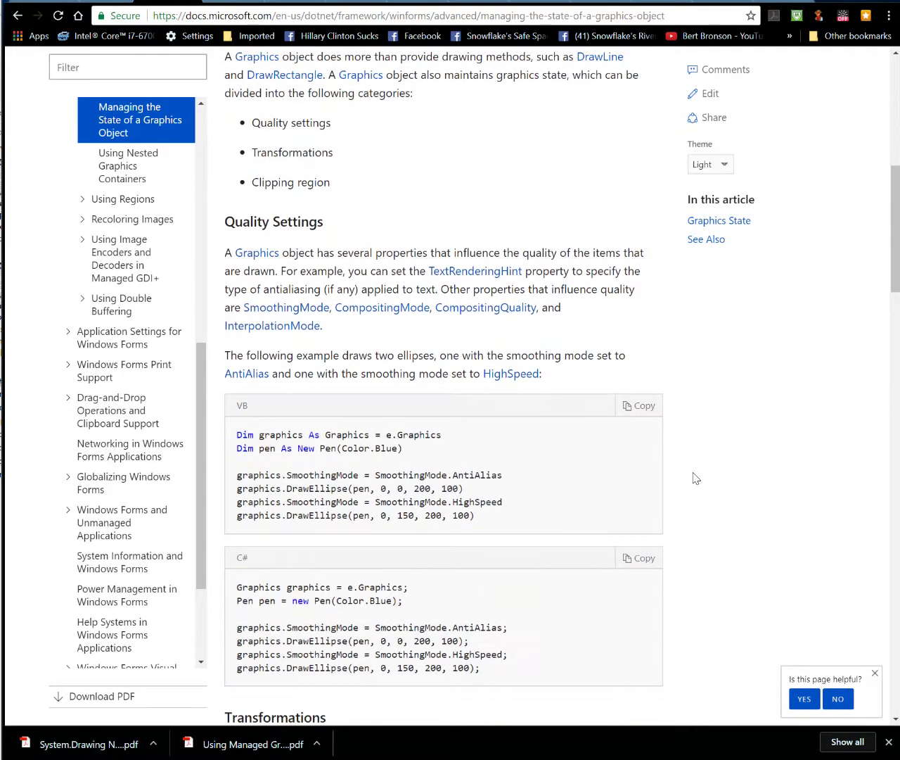
{"action": "scroll", "coordinate": [696, 477], "scroll_direction": "down", "scroll_amount": 1}
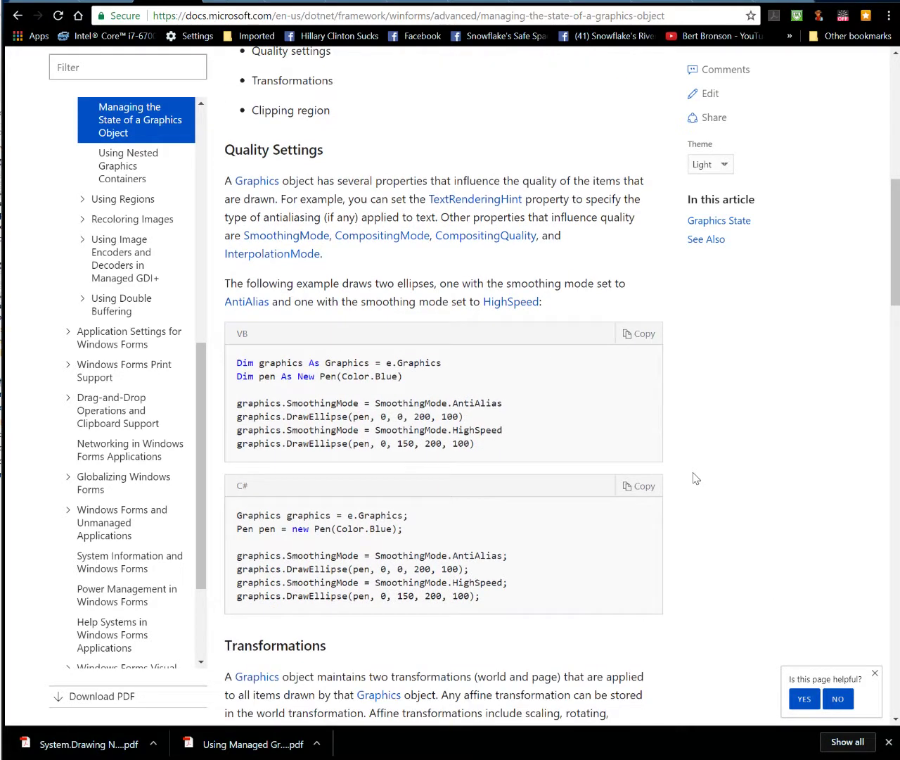
{"action": "scroll", "coordinate": [696, 477], "scroll_direction": "down", "scroll_amount": 1}
{"action": "scroll", "coordinate": [695, 478], "scroll_direction": "down", "scroll_amount": 1}
{"action": "scroll", "coordinate": [696, 478], "scroll_direction": "down", "scroll_amount": 1}
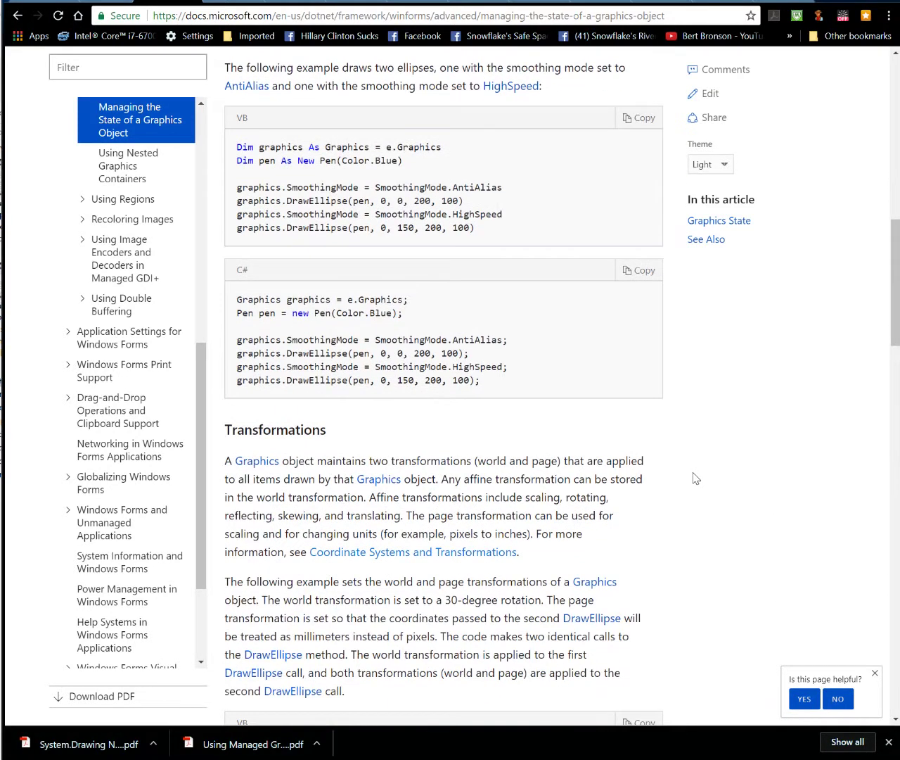
{"action": "scroll", "coordinate": [696, 477], "scroll_direction": "down", "scroll_amount": 5}
{"action": "scroll", "coordinate": [695, 477], "scroll_direction": "down", "scroll_amount": 2}
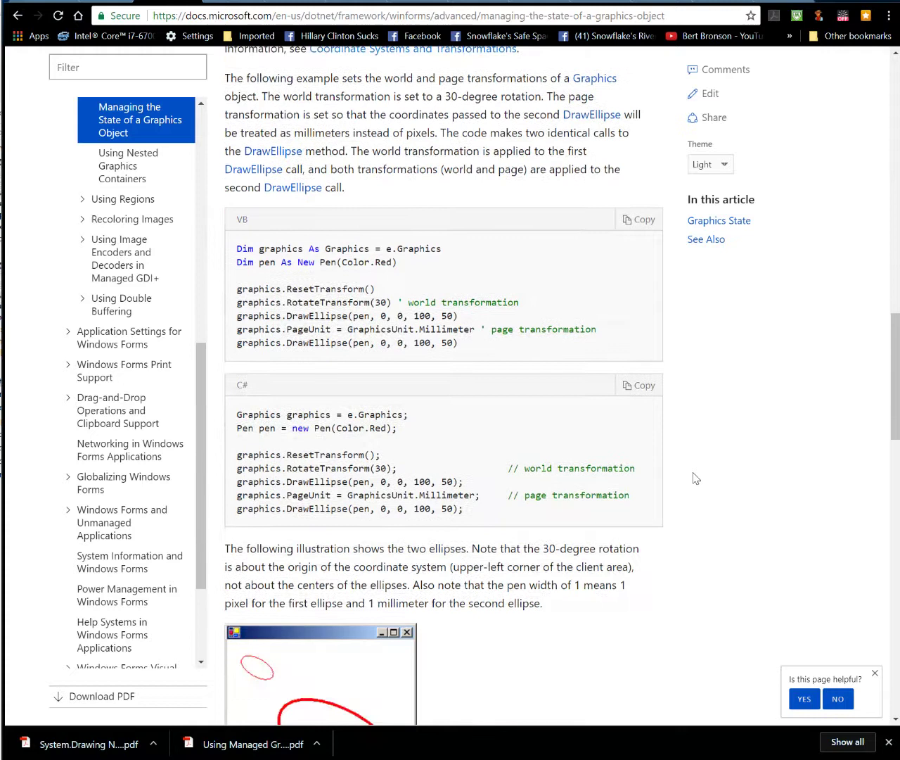
{"action": "scroll", "coordinate": [696, 477], "scroll_direction": "down", "scroll_amount": 1}
{"action": "scroll", "coordinate": [696, 478], "scroll_direction": "down", "scroll_amount": 2}
{"action": "scroll", "coordinate": [695, 478], "scroll_direction": "down", "scroll_amount": 1}
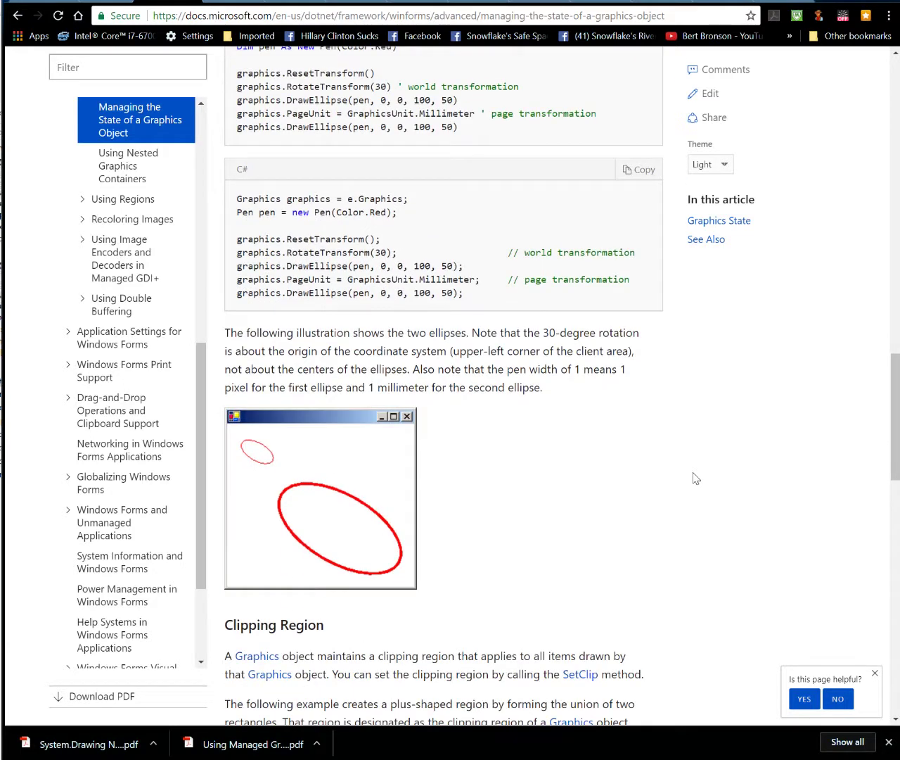
{"action": "scroll", "coordinate": [696, 477], "scroll_direction": "down", "scroll_amount": 3}
{"action": "scroll", "coordinate": [695, 477], "scroll_direction": "down", "scroll_amount": 3}
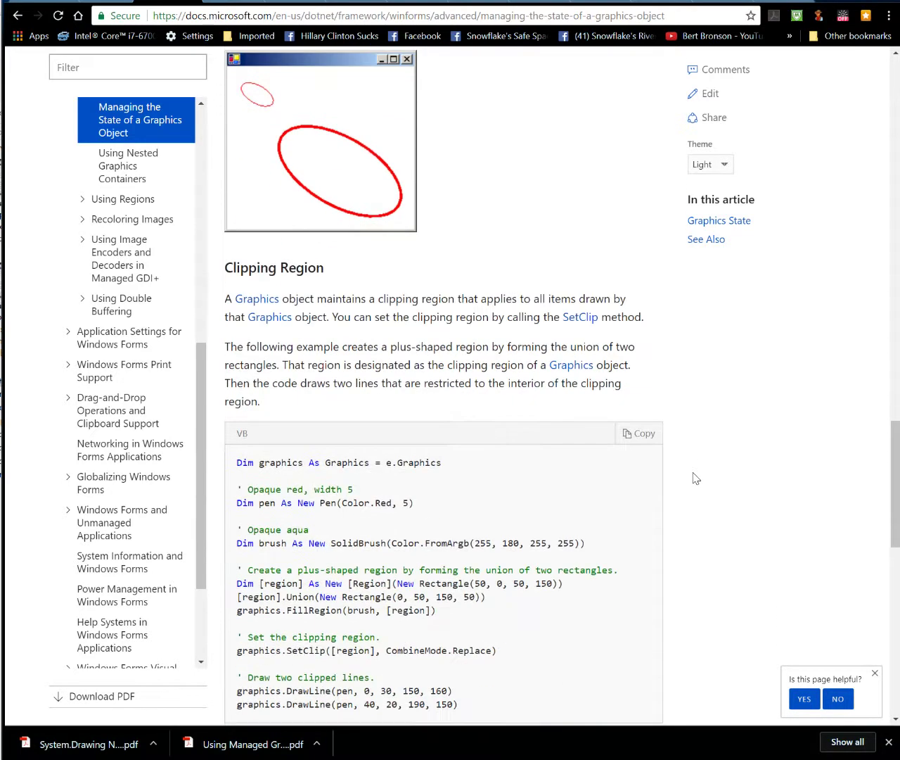
{"action": "scroll", "coordinate": [696, 478], "scroll_direction": "down", "scroll_amount": 2}
{"action": "scroll", "coordinate": [696, 478], "scroll_direction": "down", "scroll_amount": 1}
{"action": "scroll", "coordinate": [696, 477], "scroll_direction": "down", "scroll_amount": 2}
{"action": "scroll", "coordinate": [695, 477], "scroll_direction": "down", "scroll_amount": 1}
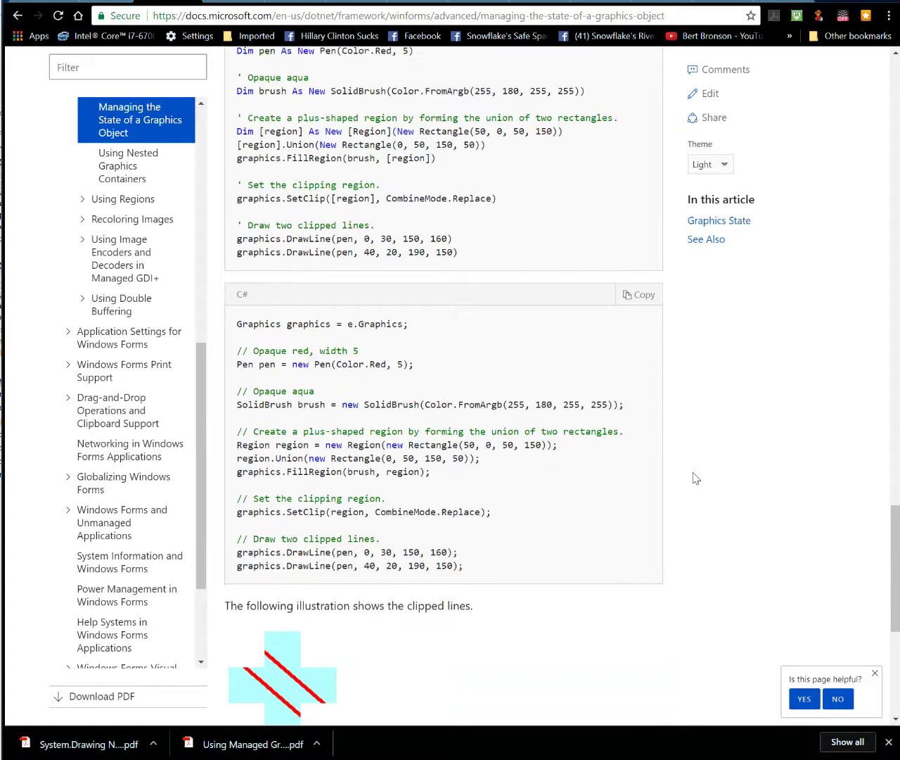
{"action": "scroll", "coordinate": [696, 478], "scroll_direction": "down", "scroll_amount": 2}
{"action": "scroll", "coordinate": [696, 478], "scroll_direction": "down", "scroll_amount": 1}
{"action": "scroll", "coordinate": [696, 477], "scroll_direction": "down", "scroll_amount": 1}
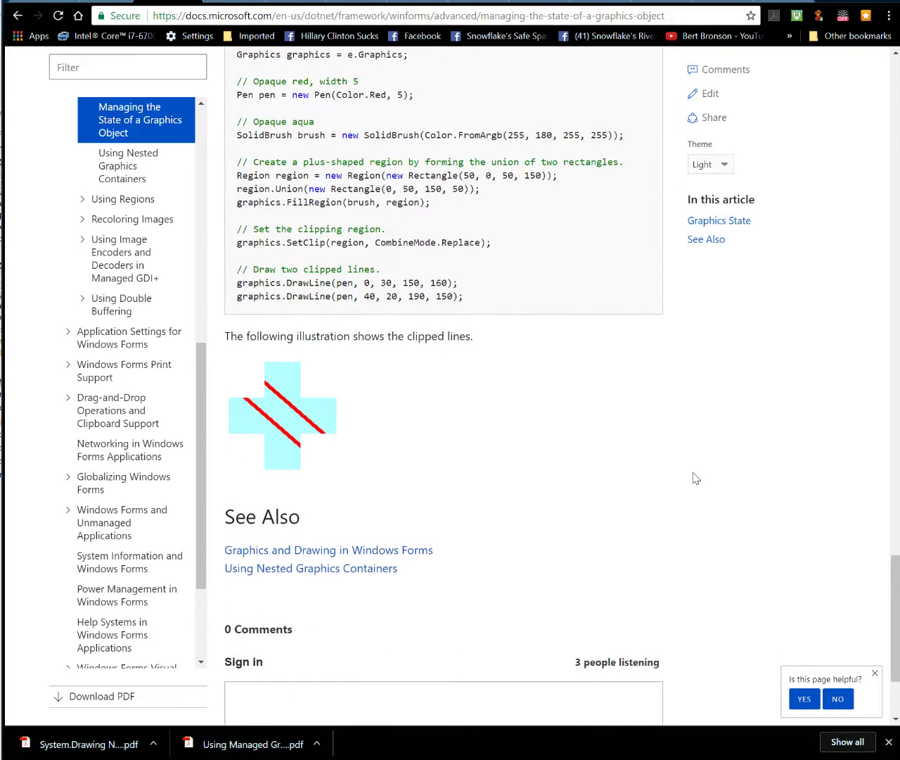
{"action": "scroll", "coordinate": [695, 478], "scroll_direction": "down", "scroll_amount": 2}
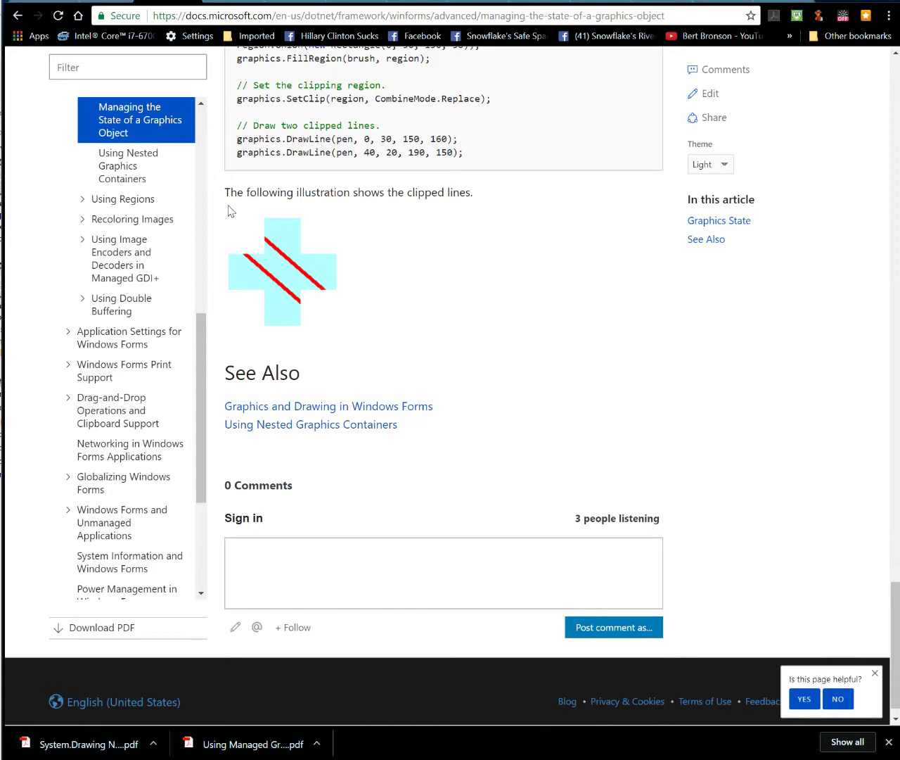
- Go to 'Using Nested Graphics Containers' and scroll down to See Also and comments
{"action": "left_click", "coordinate": [141, 166]}
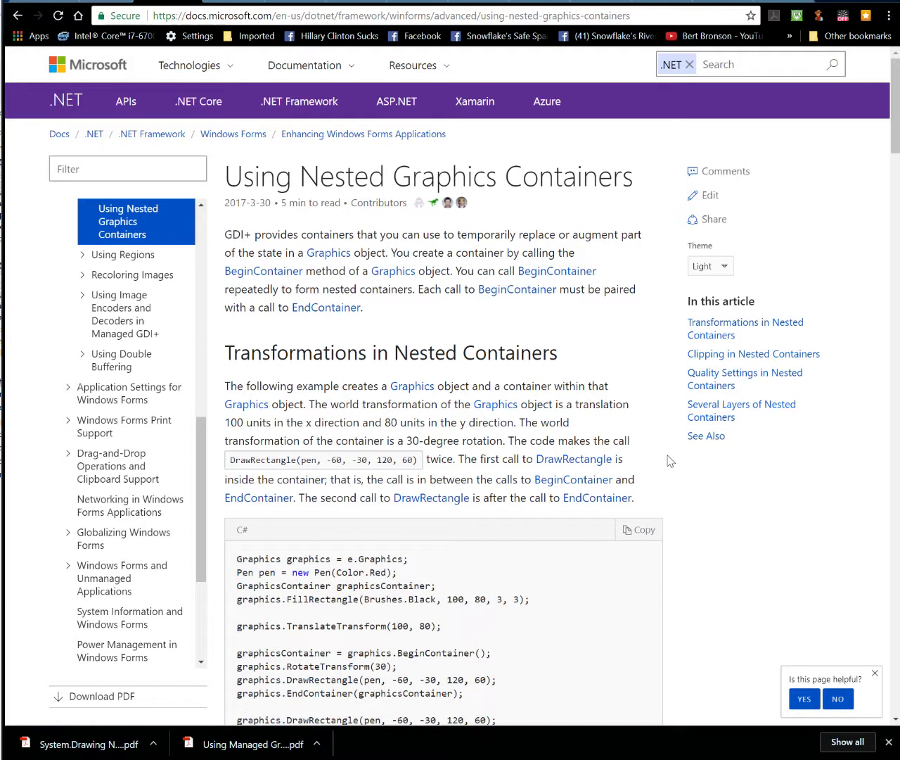
{"action": "scroll", "coordinate": [670, 460], "scroll_direction": "down", "scroll_amount": 1}
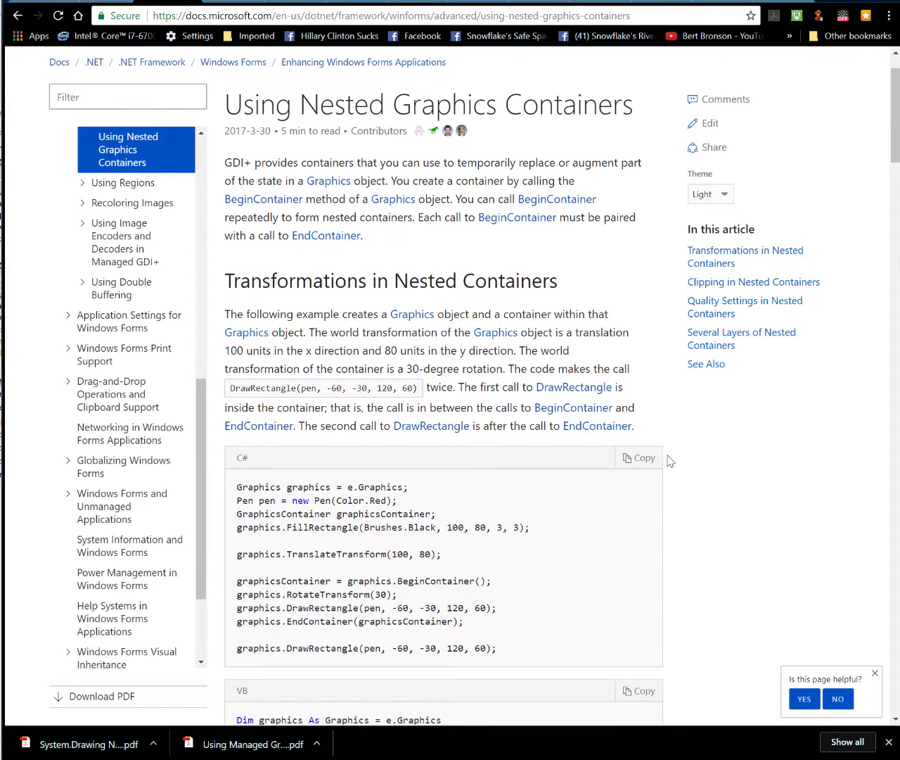
{"action": "scroll", "coordinate": [670, 461], "scroll_direction": "down", "scroll_amount": 3}
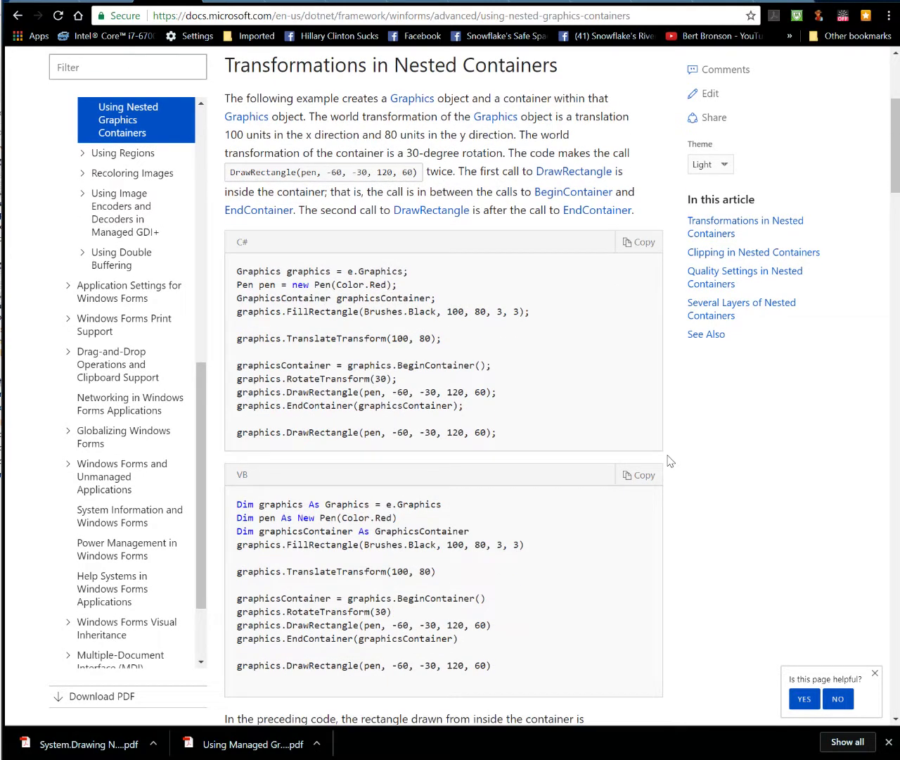
{"action": "scroll", "coordinate": [671, 461], "scroll_direction": "down", "scroll_amount": 3}
{"action": "scroll", "coordinate": [671, 461], "scroll_direction": "down", "scroll_amount": 1}
{"action": "scroll", "coordinate": [671, 460], "scroll_direction": "down", "scroll_amount": 1}
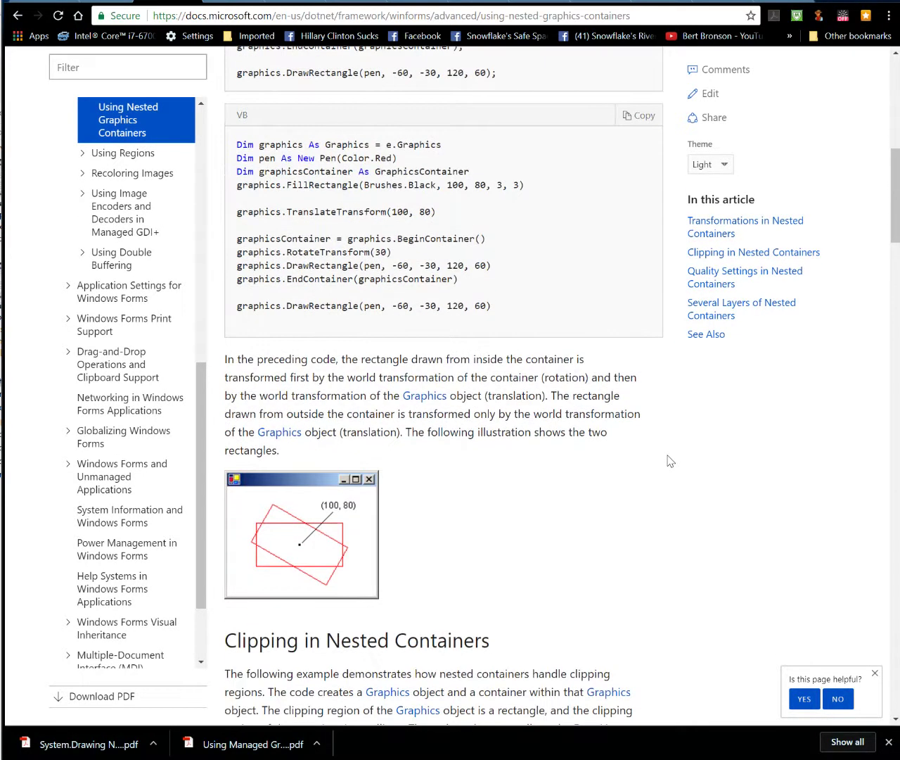
{"action": "scroll", "coordinate": [670, 461], "scroll_direction": "down", "scroll_amount": 3}
{"action": "scroll", "coordinate": [670, 461], "scroll_direction": "down", "scroll_amount": 1}
{"action": "scroll", "coordinate": [671, 461], "scroll_direction": "down", "scroll_amount": 1}
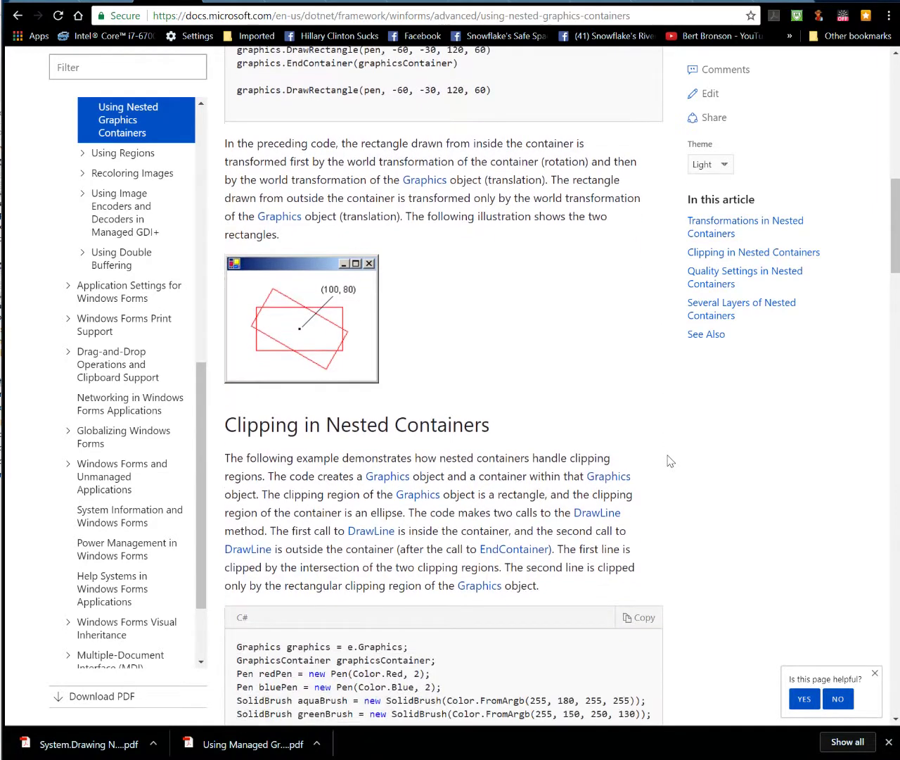
{"action": "scroll", "coordinate": [670, 461], "scroll_direction": "down", "scroll_amount": 1}
{"action": "scroll", "coordinate": [670, 461], "scroll_direction": "down", "scroll_amount": 2}
{"action": "scroll", "coordinate": [671, 461], "scroll_direction": "down", "scroll_amount": 1}
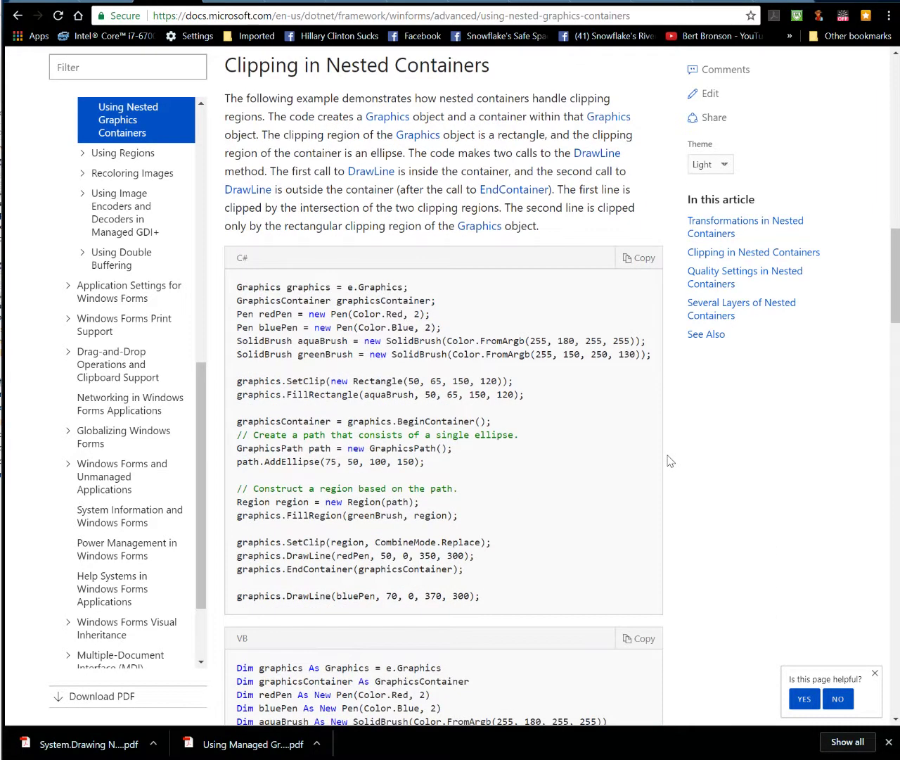
{"action": "scroll", "coordinate": [671, 461], "scroll_direction": "down", "scroll_amount": 2}
{"action": "scroll", "coordinate": [671, 461], "scroll_direction": "down", "scroll_amount": 1}
{"action": "scroll", "coordinate": [670, 461], "scroll_direction": "down", "scroll_amount": 1}
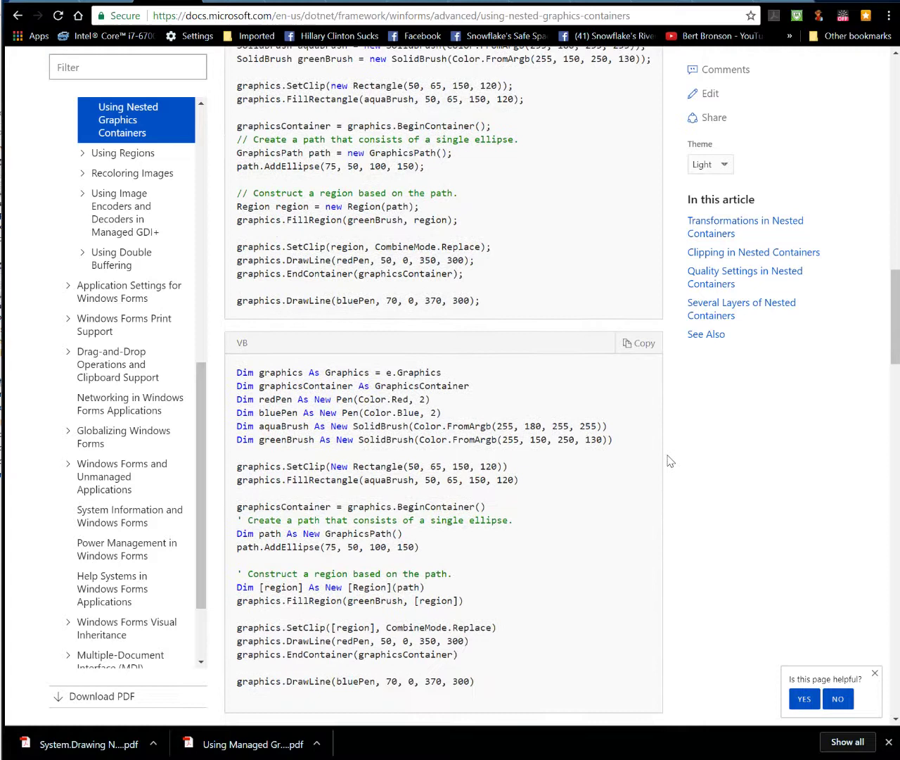
{"action": "scroll", "coordinate": [670, 461], "scroll_direction": "down", "scroll_amount": 2}
{"action": "scroll", "coordinate": [671, 461], "scroll_direction": "down", "scroll_amount": 1}
{"action": "scroll", "coordinate": [670, 461], "scroll_direction": "down", "scroll_amount": 1}
{"action": "scroll", "coordinate": [670, 461], "scroll_direction": "down", "scroll_amount": 1}
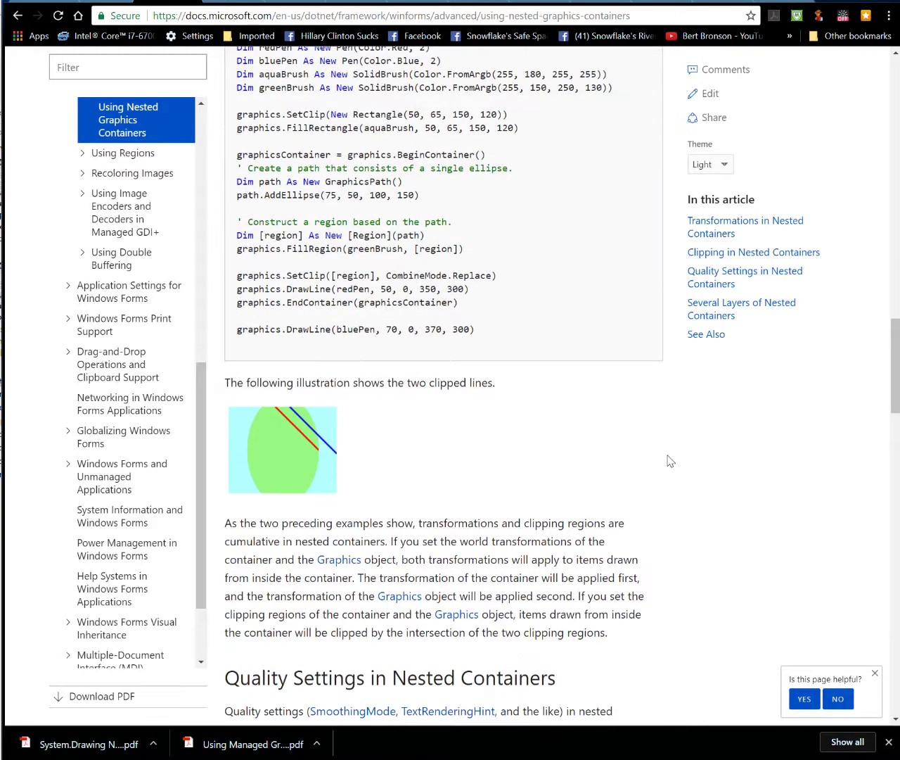
{"action": "scroll", "coordinate": [670, 461], "scroll_direction": "down", "scroll_amount": 2}
{"action": "scroll", "coordinate": [671, 461], "scroll_direction": "down", "scroll_amount": 1}
{"action": "scroll", "coordinate": [671, 460], "scroll_direction": "down", "scroll_amount": 2}
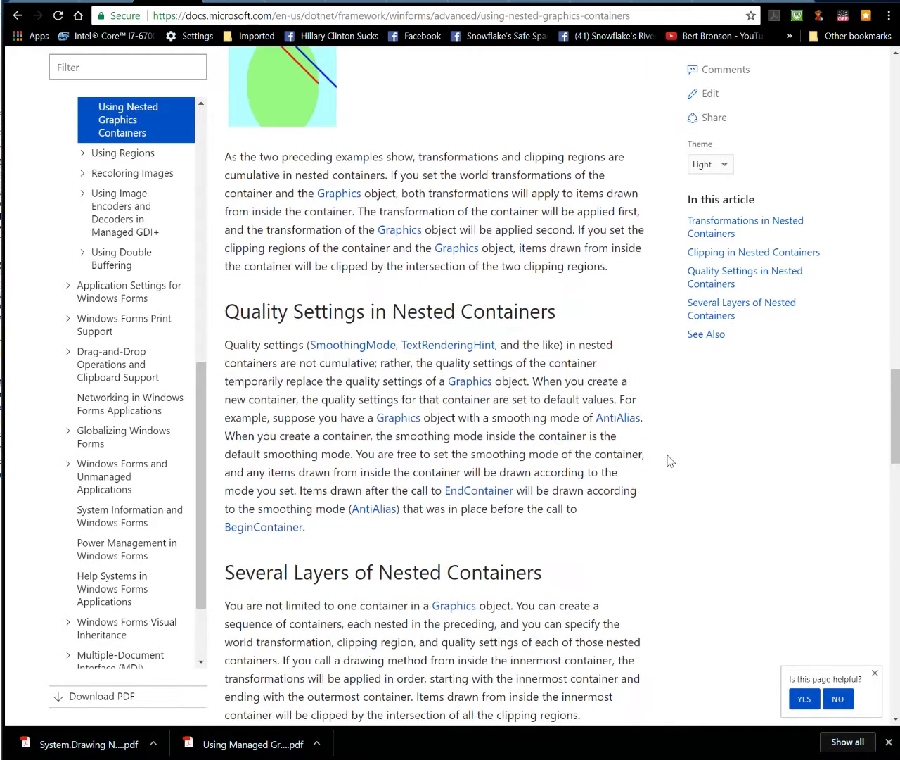
{"action": "scroll", "coordinate": [670, 461], "scroll_direction": "down", "scroll_amount": 2}
{"action": "scroll", "coordinate": [671, 461], "scroll_direction": "down", "scroll_amount": 1}
{"action": "scroll", "coordinate": [670, 461], "scroll_direction": "down", "scroll_amount": 2}
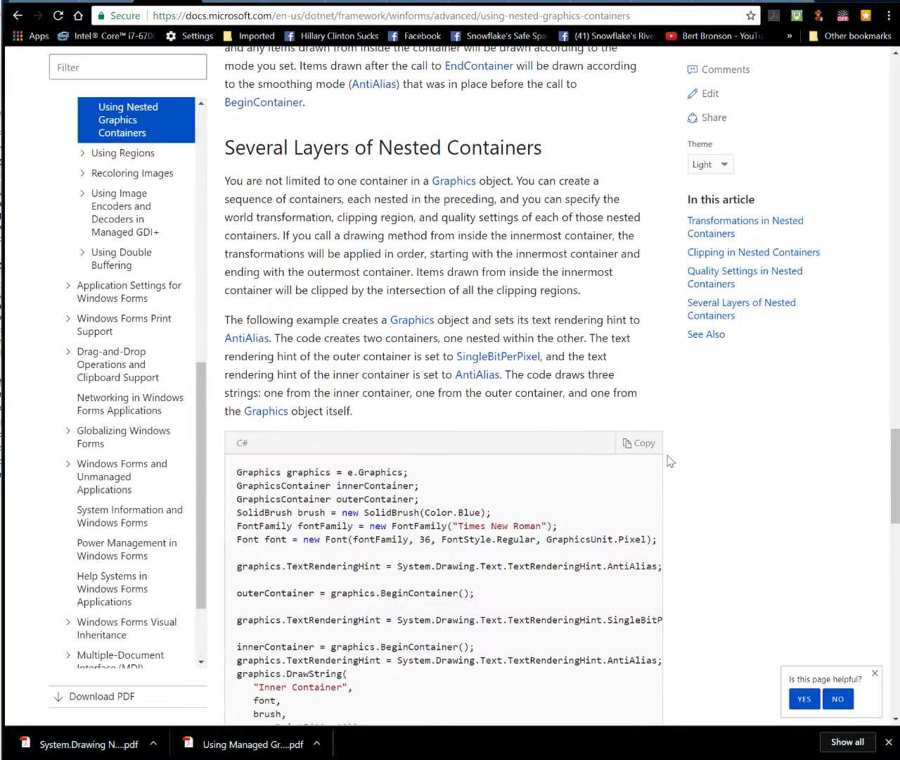
{"action": "scroll", "coordinate": [670, 461], "scroll_direction": "down", "scroll_amount": 1}
{"action": "scroll", "coordinate": [670, 461], "scroll_direction": "down", "scroll_amount": 3}
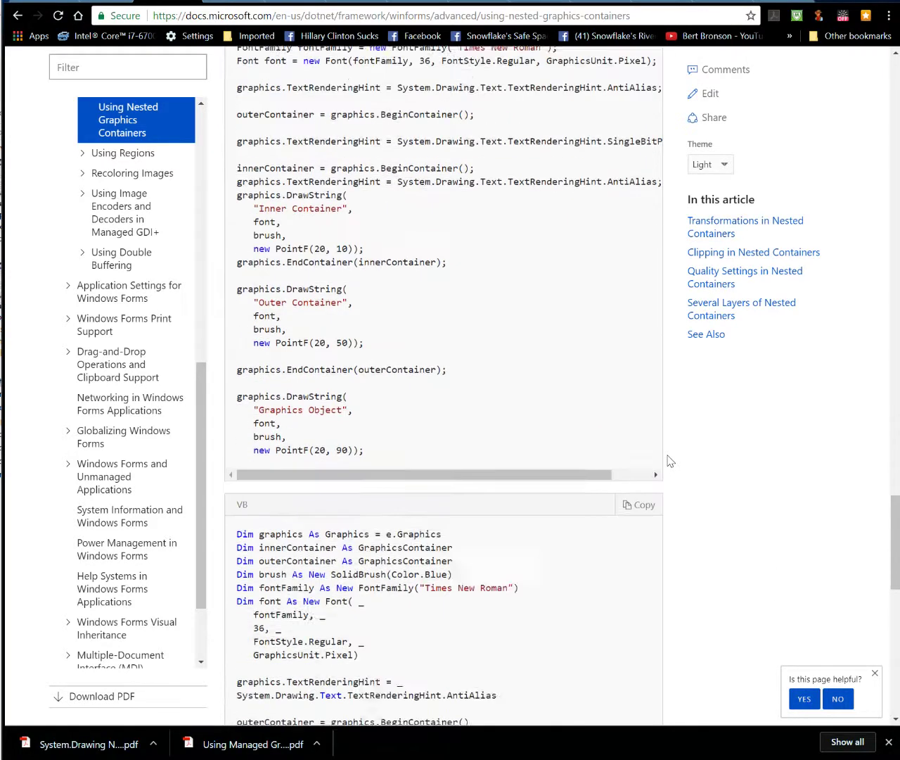
{"action": "scroll", "coordinate": [670, 460], "scroll_direction": "down", "scroll_amount": 3}
{"action": "scroll", "coordinate": [670, 460], "scroll_direction": "down", "scroll_amount": 3}
{"action": "scroll", "coordinate": [670, 460], "scroll_direction": "down", "scroll_amount": 3}
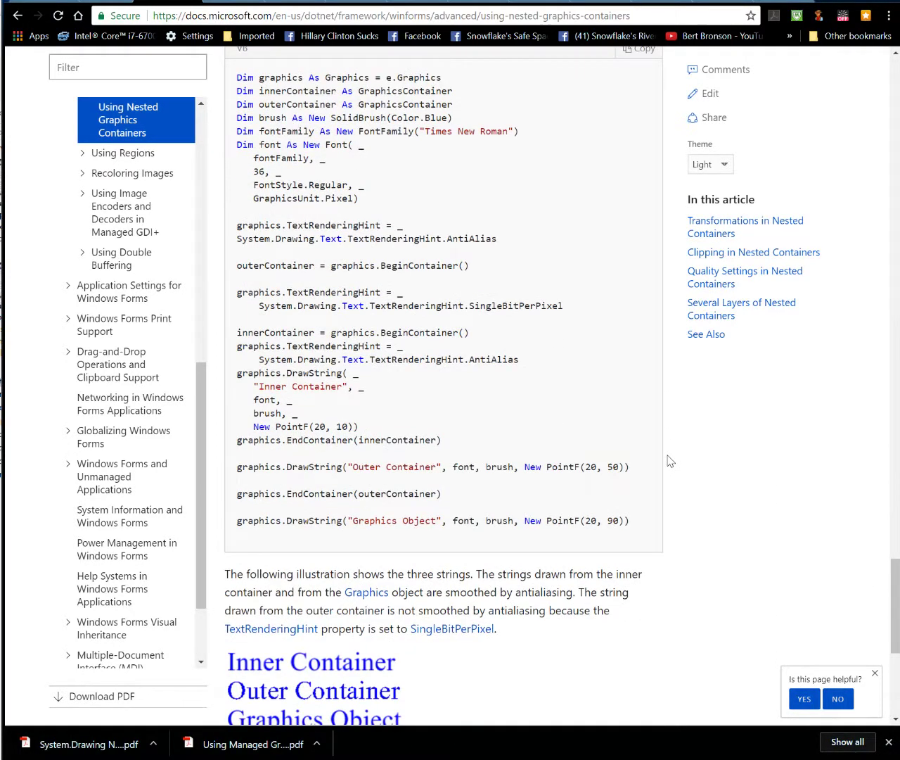
{"action": "scroll", "coordinate": [670, 460], "scroll_direction": "down", "scroll_amount": 3}
{"action": "scroll", "coordinate": [669, 460], "scroll_direction": "down", "scroll_amount": 1}
{"action": "scroll", "coordinate": [670, 461], "scroll_direction": "down", "scroll_amount": 1}
{"action": "scroll", "coordinate": [670, 460], "scroll_direction": "down", "scroll_amount": 1}
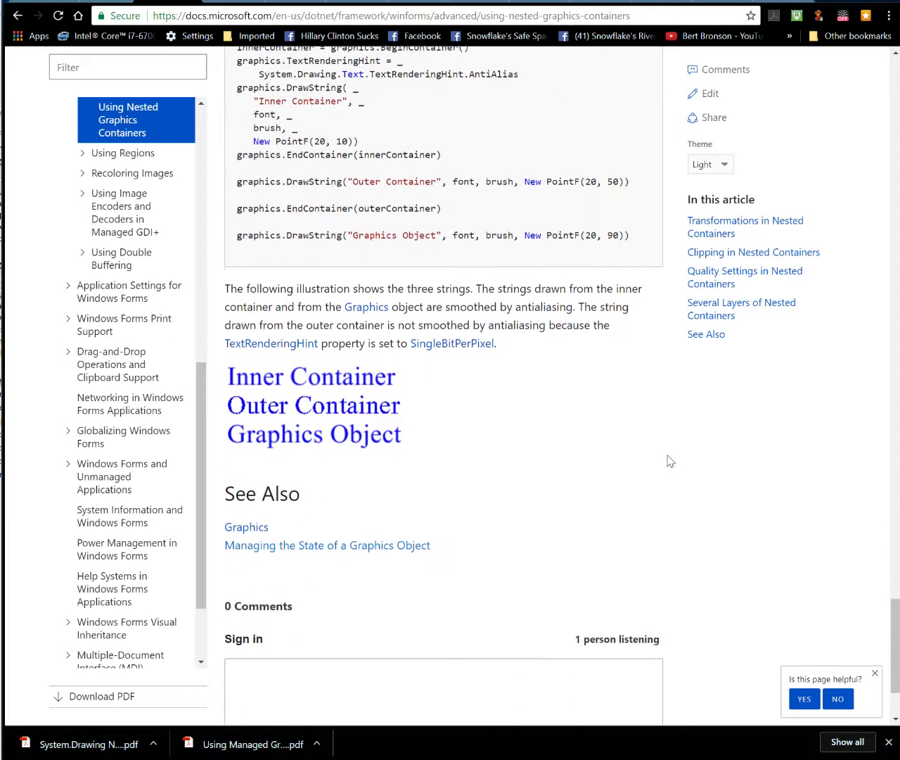
{"action": "scroll", "coordinate": [670, 460], "scroll_direction": "down", "scroll_amount": 1}
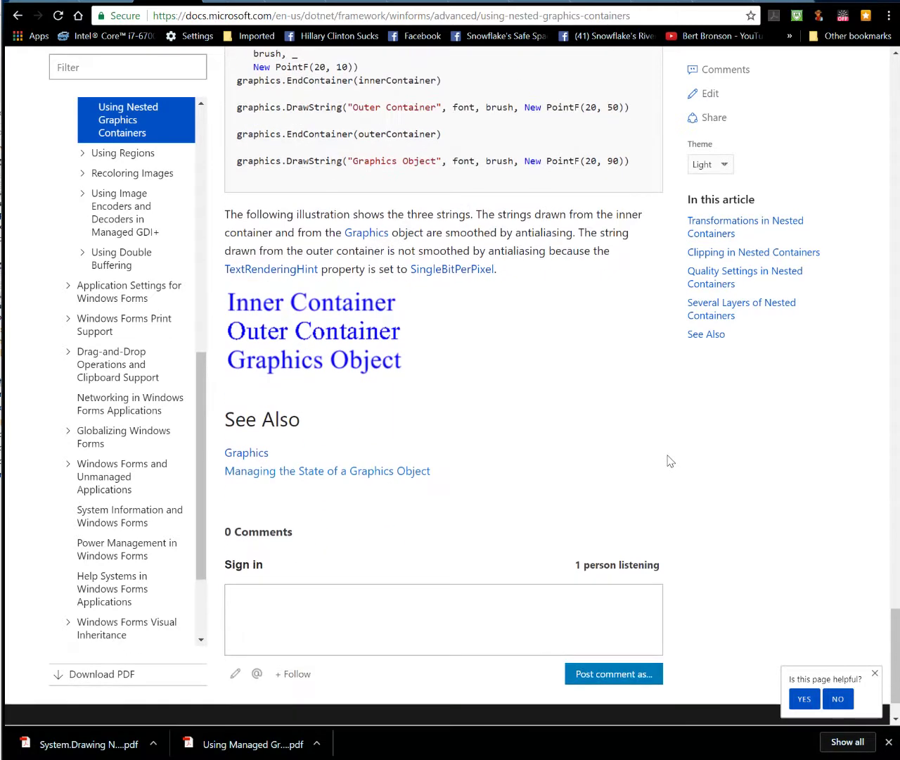
- Go from the Using Regions overview to the 'Use Hit Testing with a Region' example code
{"action": "left_click", "coordinate": [123, 153]}
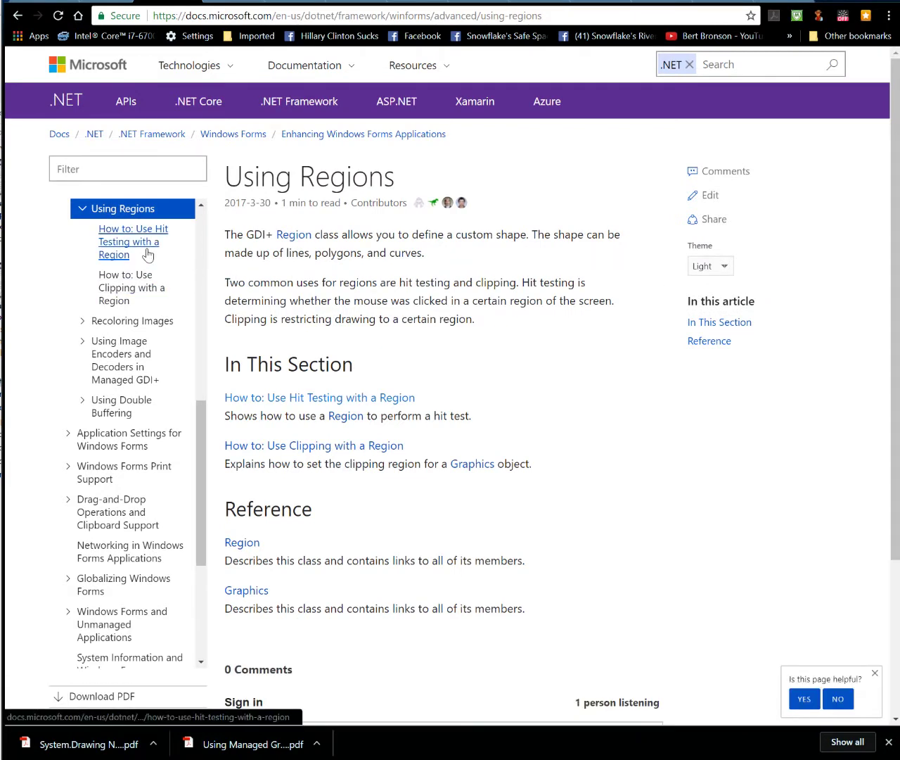
{"action": "left_click", "coordinate": [144, 243]}
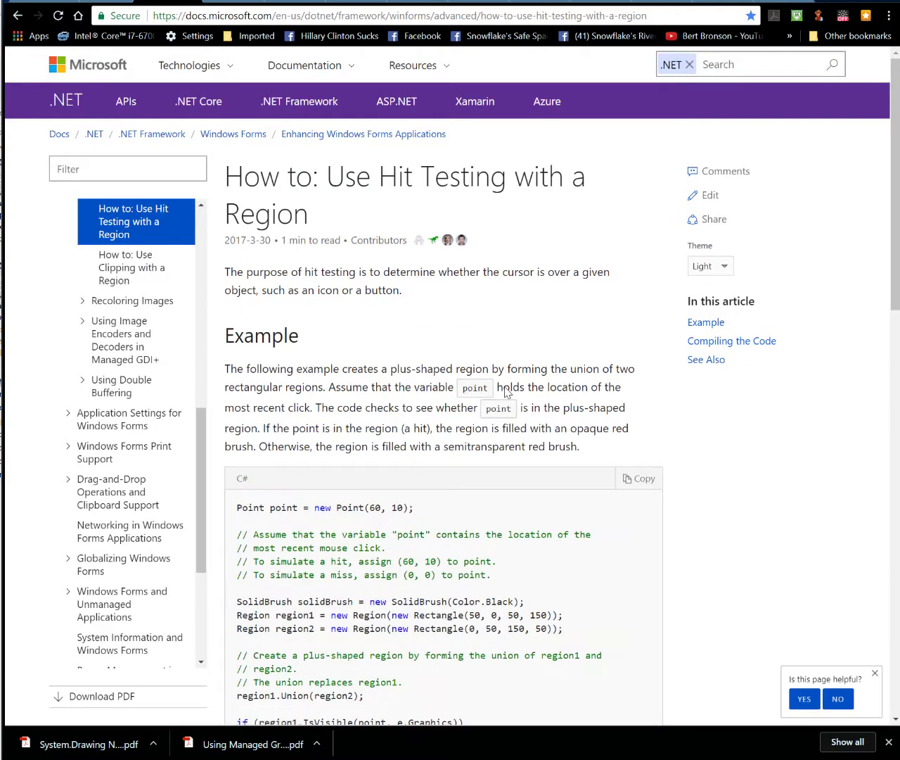
{"action": "scroll", "coordinate": [744, 482], "scroll_direction": "down", "scroll_amount": 2}
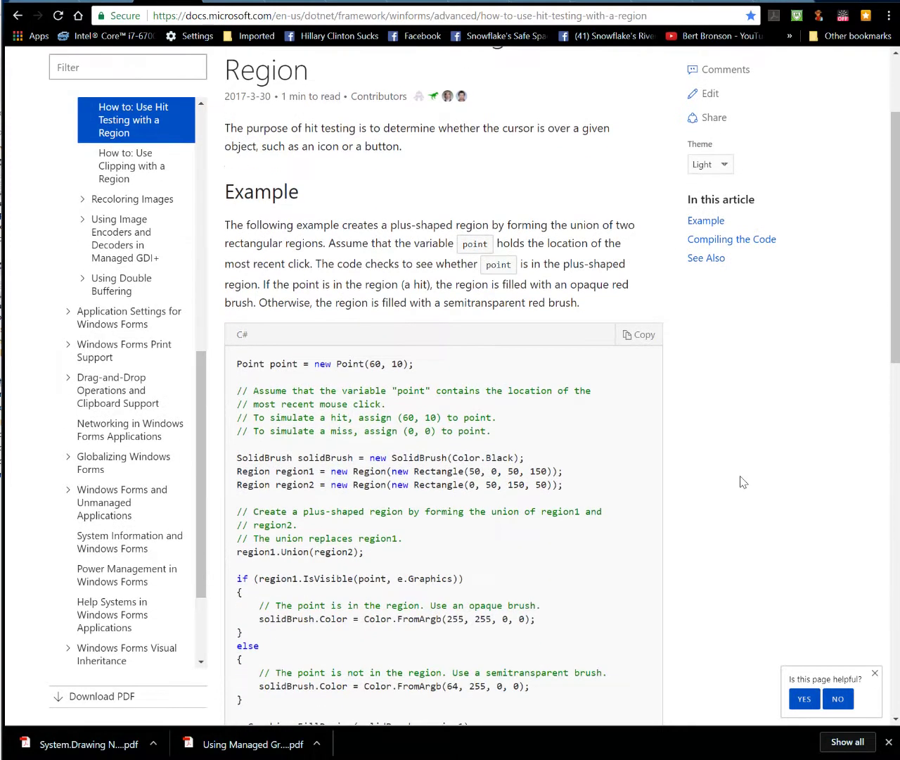
{"action": "scroll", "coordinate": [744, 482], "scroll_direction": "down", "scroll_amount": 2}
{"action": "scroll", "coordinate": [744, 482], "scroll_direction": "down", "scroll_amount": 2}
{"action": "scroll", "coordinate": [743, 482], "scroll_direction": "down", "scroll_amount": 2}
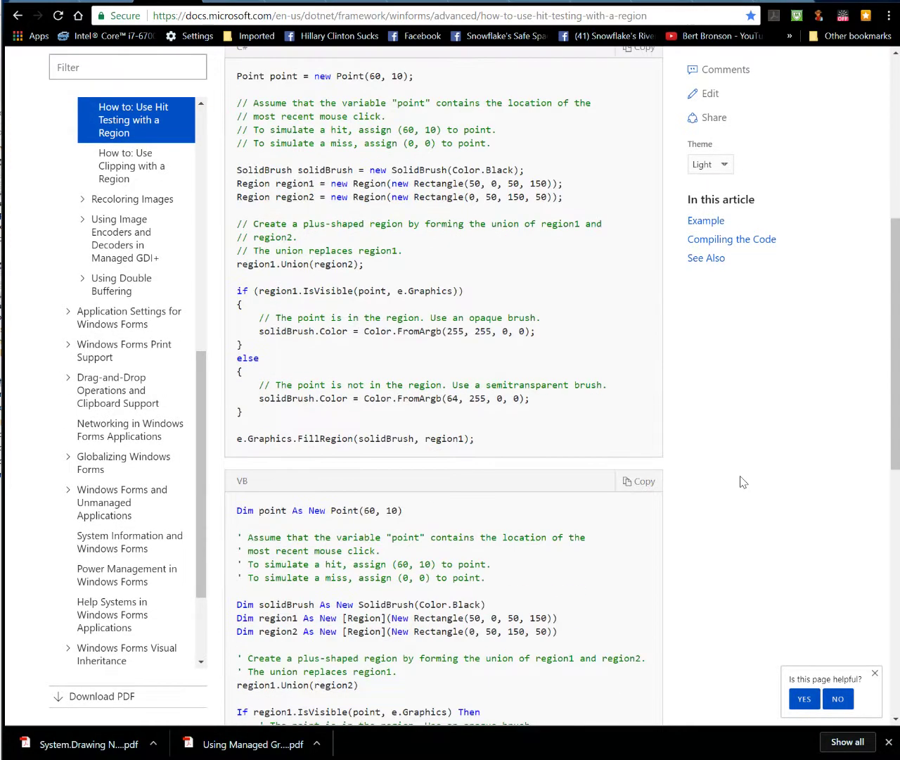
{"action": "scroll", "coordinate": [744, 482], "scroll_direction": "down", "scroll_amount": 1}
{"action": "scroll", "coordinate": [744, 482], "scroll_direction": "down", "scroll_amount": 3}
{"action": "scroll", "coordinate": [744, 482], "scroll_direction": "down", "scroll_amount": 2}
{"action": "scroll", "coordinate": [744, 482], "scroll_direction": "down", "scroll_amount": 1}
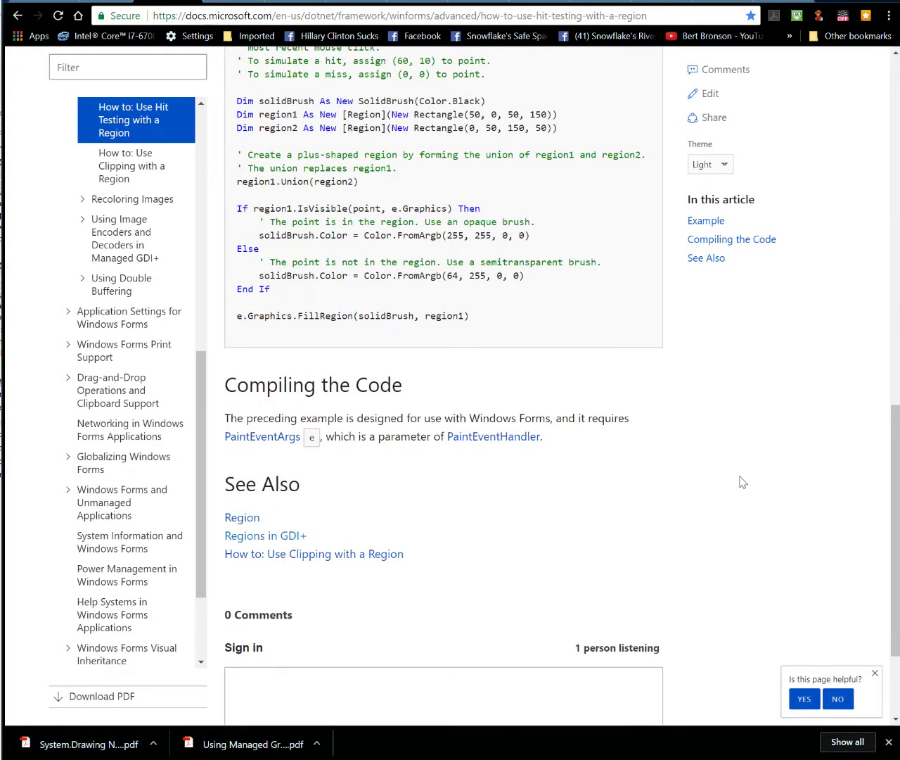
{"action": "scroll", "coordinate": [743, 481], "scroll_direction": "up", "scroll_amount": 4}
{"action": "scroll", "coordinate": [743, 482], "scroll_direction": "up", "scroll_amount": 3}
{"action": "scroll", "coordinate": [743, 482], "scroll_direction": "up", "scroll_amount": 3}
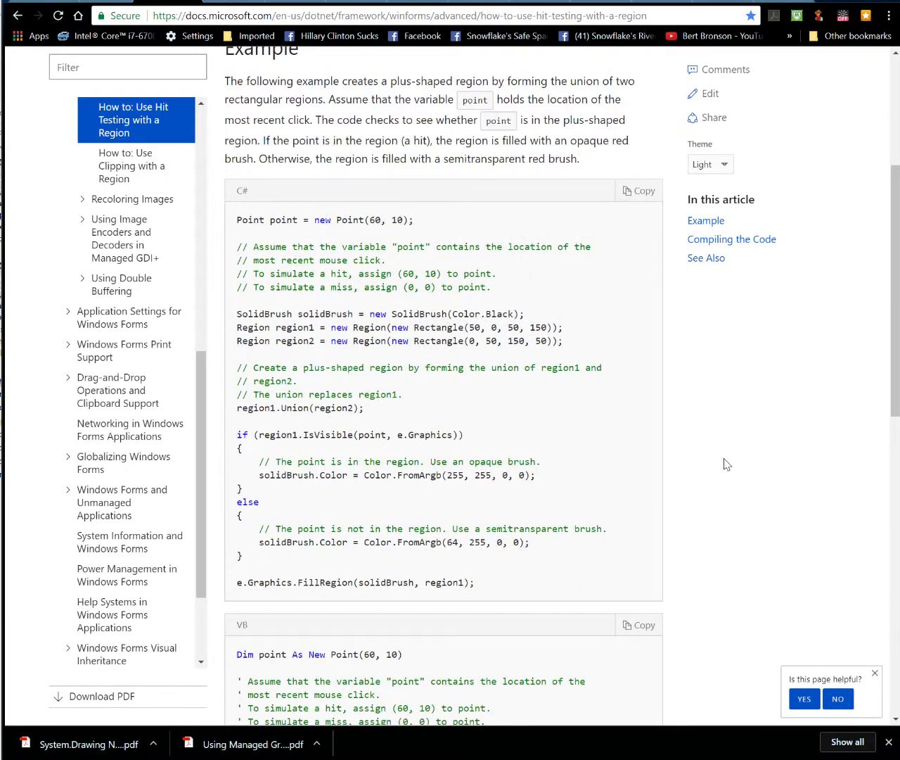
{"action": "scroll", "coordinate": [698, 434], "scroll_direction": "up", "scroll_amount": 4}
{"action": "mouse_move", "coordinate": [125, 166]}
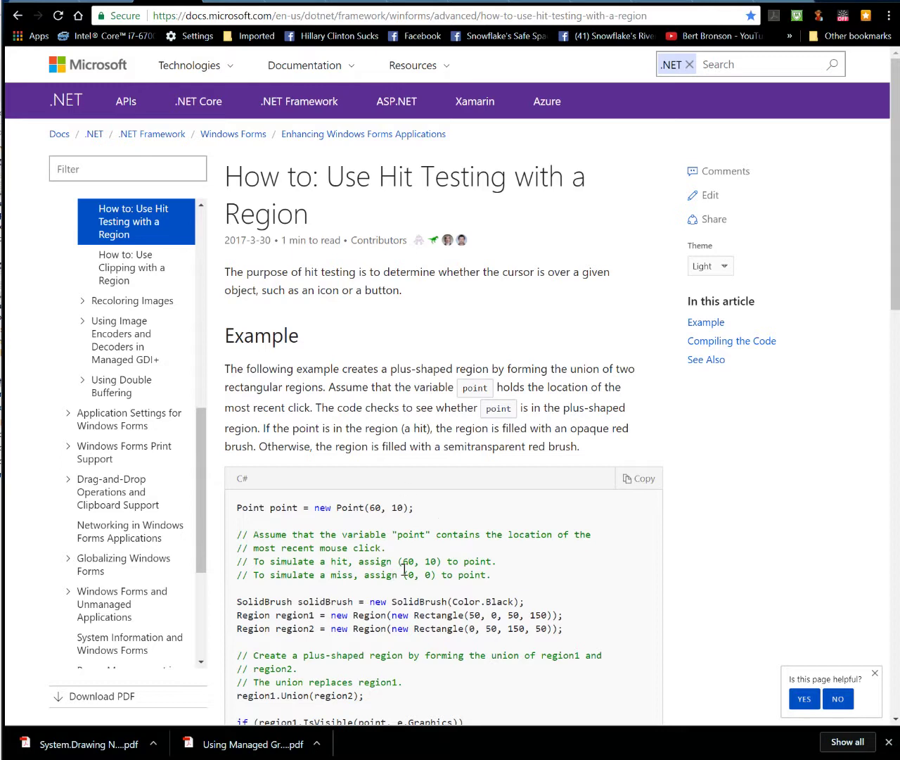
- Go to 'How to: Use Clipping with a Region' and scroll down to See Also
{"action": "left_click", "coordinate": [142, 281]}
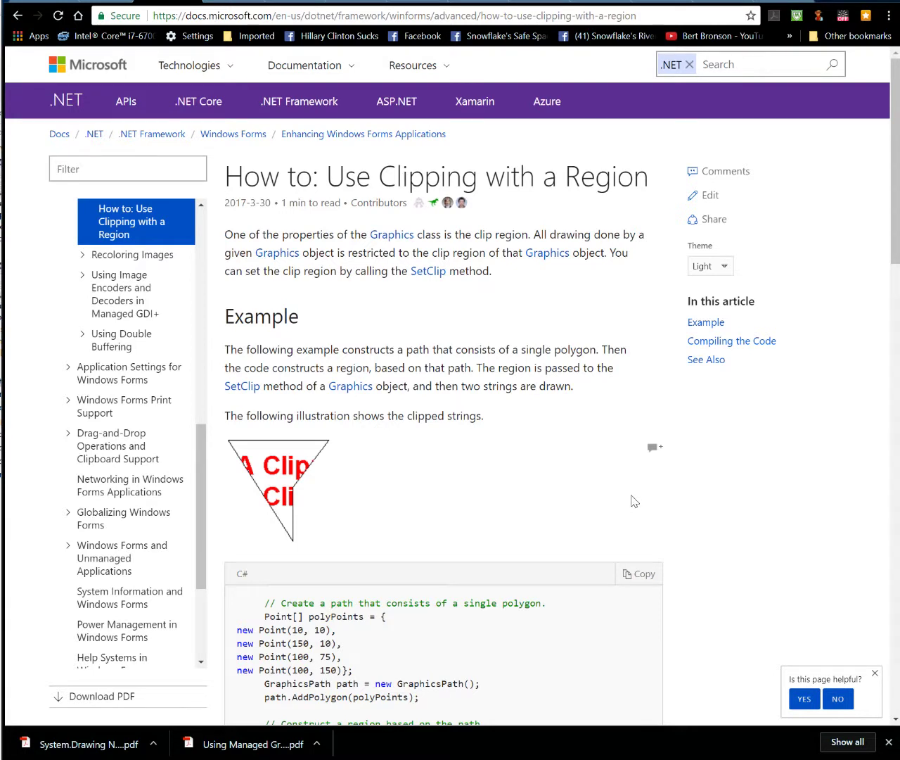
{"action": "scroll", "coordinate": [635, 501], "scroll_direction": "down", "scroll_amount": 1}
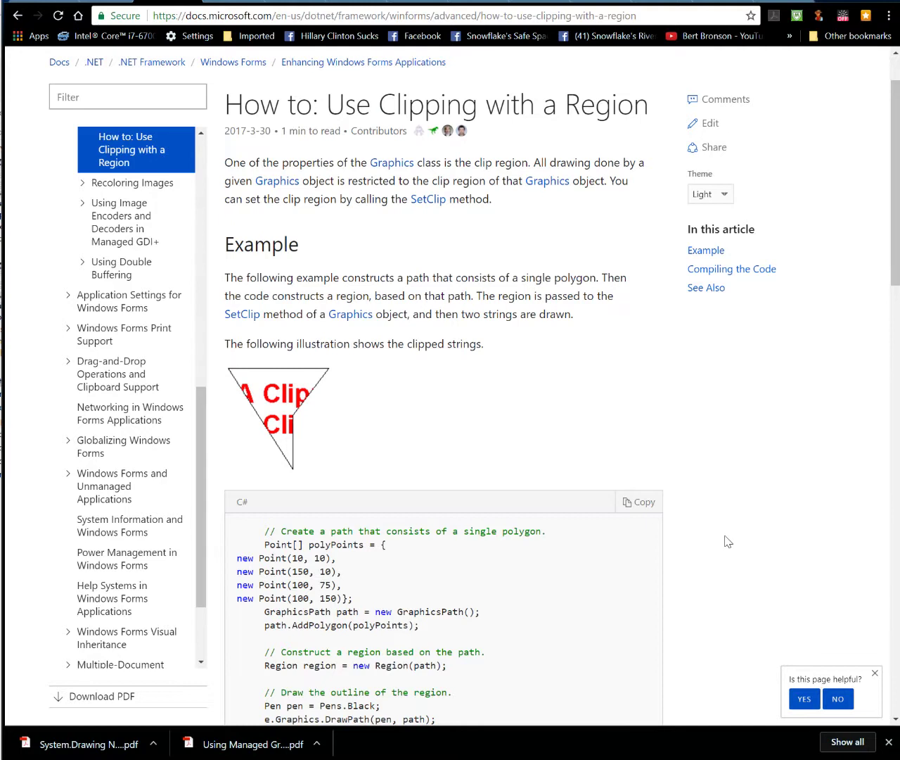
{"action": "scroll", "coordinate": [728, 541], "scroll_direction": "down", "scroll_amount": 1}
{"action": "scroll", "coordinate": [729, 542], "scroll_direction": "down", "scroll_amount": 2}
{"action": "scroll", "coordinate": [728, 542], "scroll_direction": "down", "scroll_amount": 2}
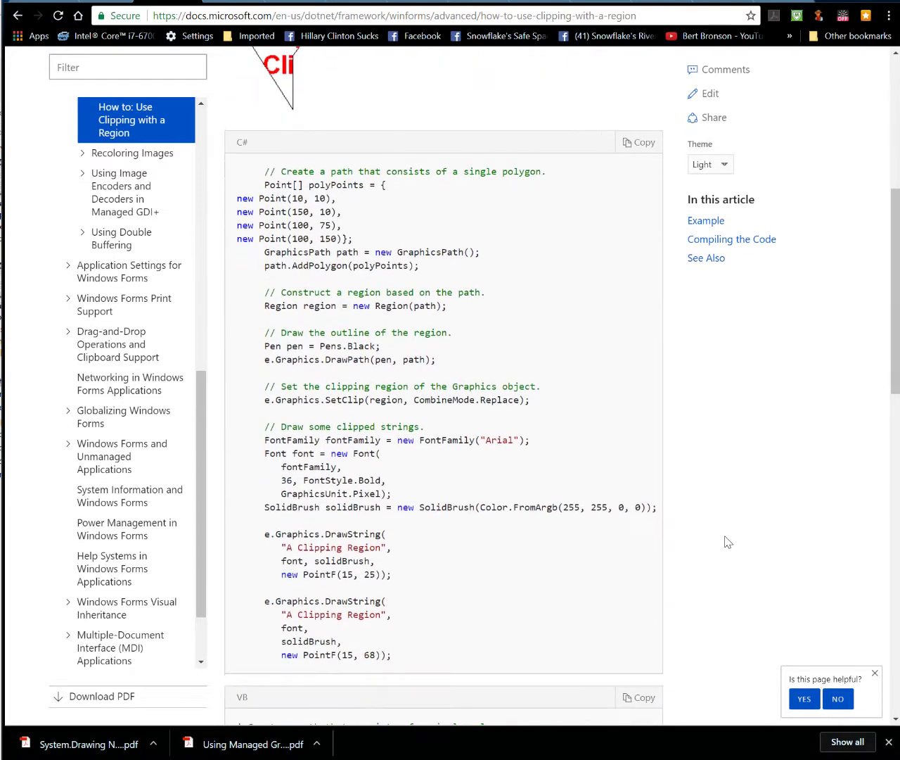
{"action": "scroll", "coordinate": [728, 541], "scroll_direction": "down", "scroll_amount": 5}
{"action": "scroll", "coordinate": [729, 542], "scroll_direction": "down", "scroll_amount": 2}
{"action": "scroll", "coordinate": [728, 542], "scroll_direction": "down", "scroll_amount": 3}
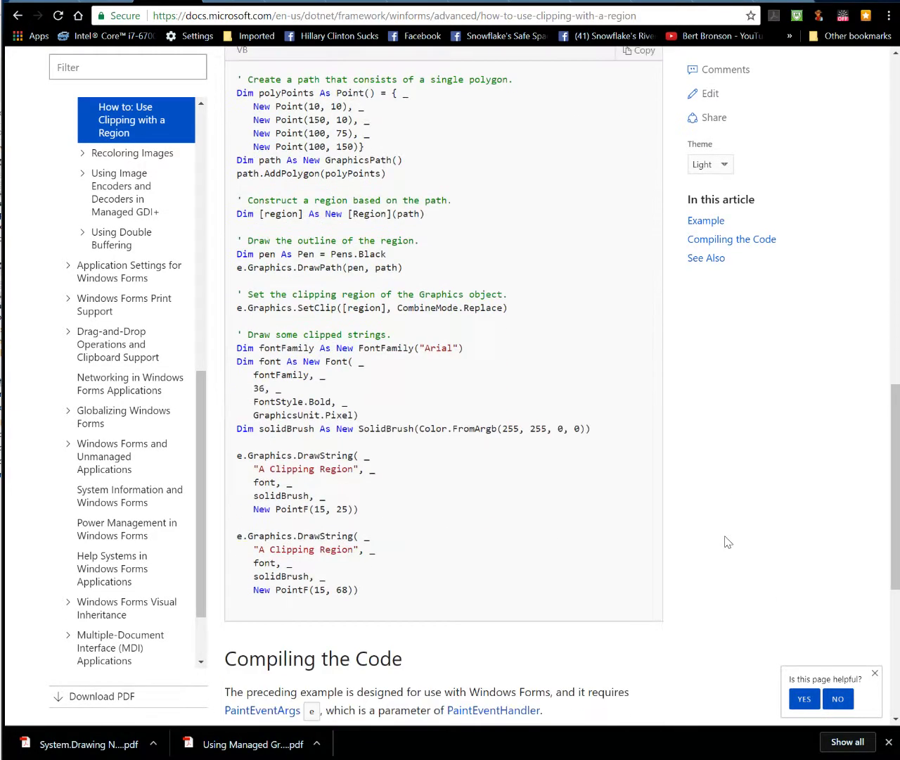
{"action": "scroll", "coordinate": [728, 542], "scroll_direction": "down", "scroll_amount": 4}
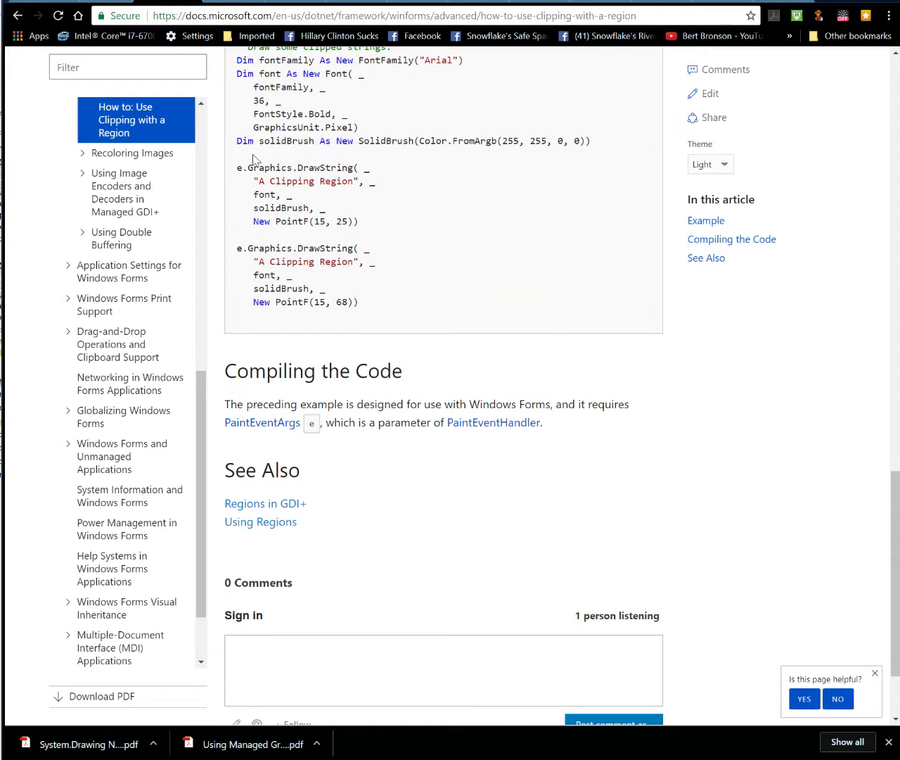
- Go to the Recoloring Images overview and skim its section links and Reference list
{"action": "left_click", "coordinate": [132, 153]}
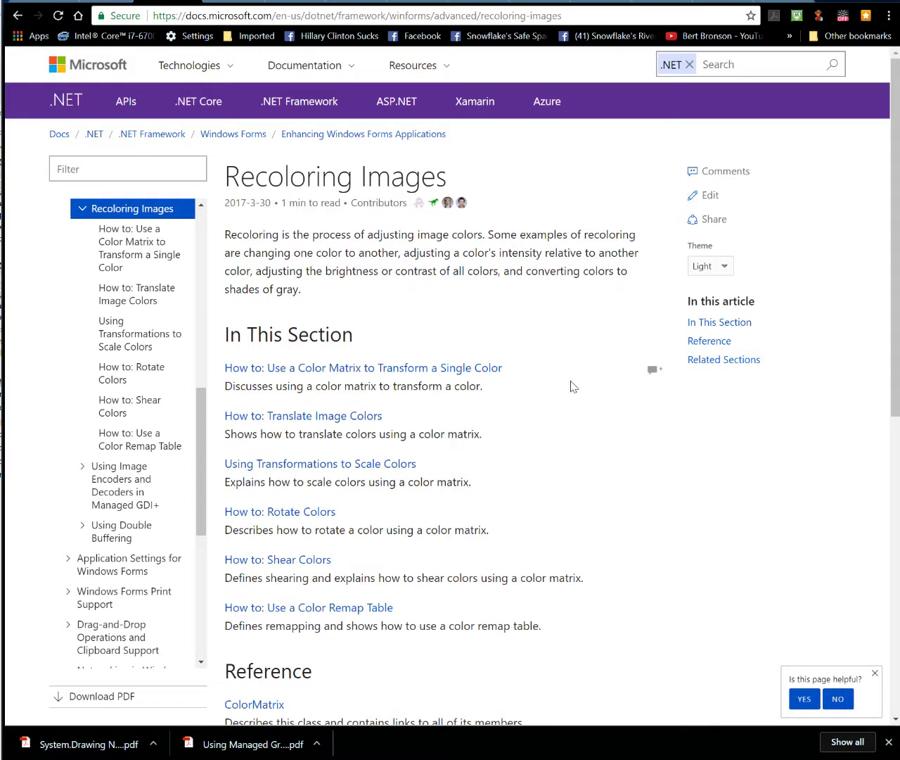
{"action": "scroll", "coordinate": [573, 387], "scroll_direction": "down", "scroll_amount": 2}
{"action": "scroll", "coordinate": [573, 386], "scroll_direction": "down", "scroll_amount": 2}
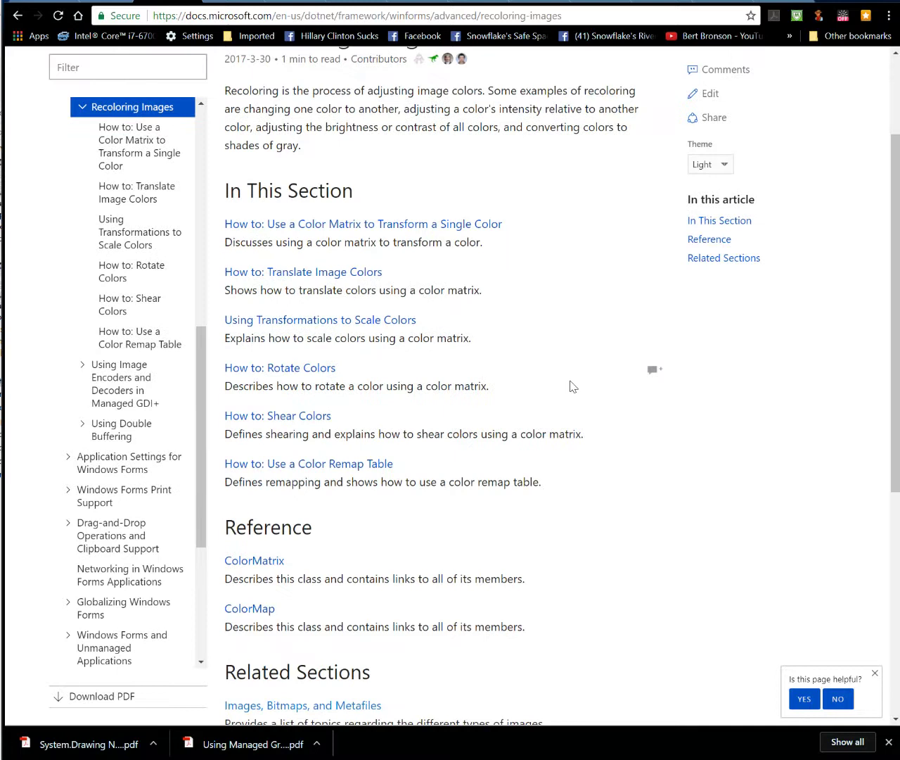
{"action": "scroll", "coordinate": [574, 386], "scroll_direction": "down", "scroll_amount": 2}
{"action": "scroll", "coordinate": [573, 387], "scroll_direction": "up", "scroll_amount": 6}
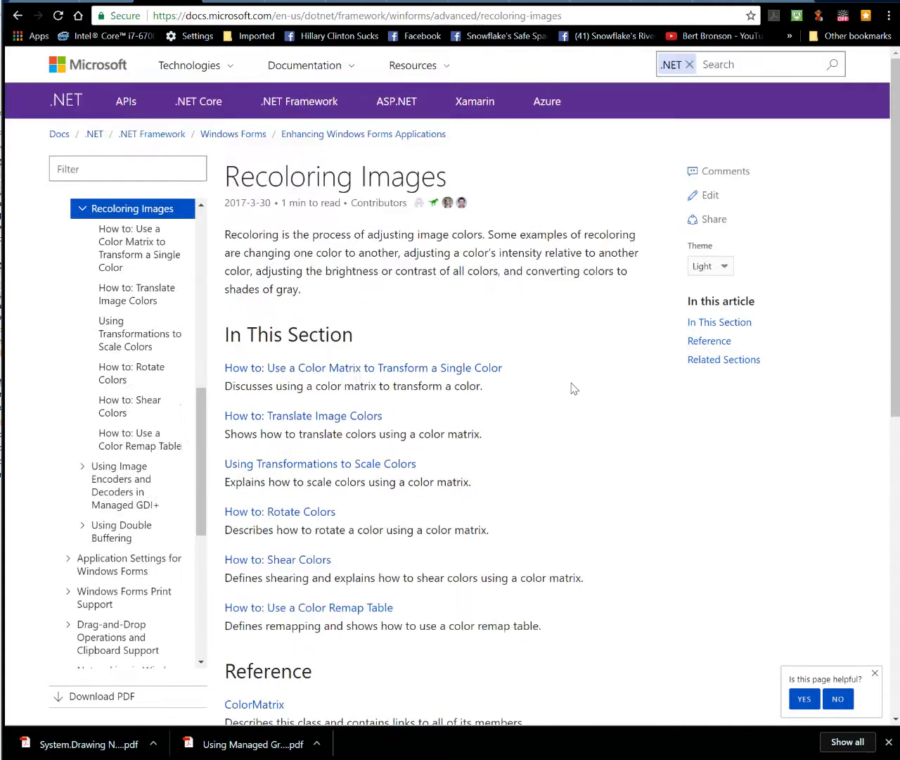
- Finish the single-color matrix article, then read 'Translate Image Colors' down to See Also
{"action": "left_click", "coordinate": [130, 236]}
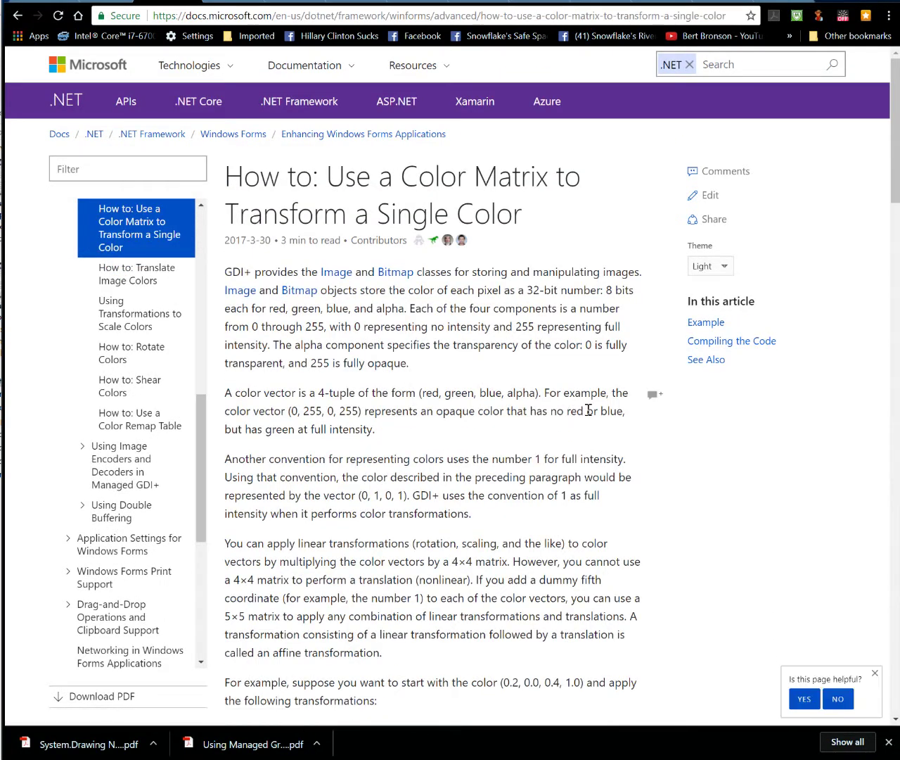
{"action": "scroll", "coordinate": [570, 420], "scroll_direction": "down", "scroll_amount": 2}
{"action": "scroll", "coordinate": [591, 411], "scroll_direction": "down", "scroll_amount": 3}
{"action": "scroll", "coordinate": [594, 415], "scroll_direction": "down", "scroll_amount": 3}
{"action": "scroll", "coordinate": [598, 419], "scroll_direction": "down", "scroll_amount": 3}
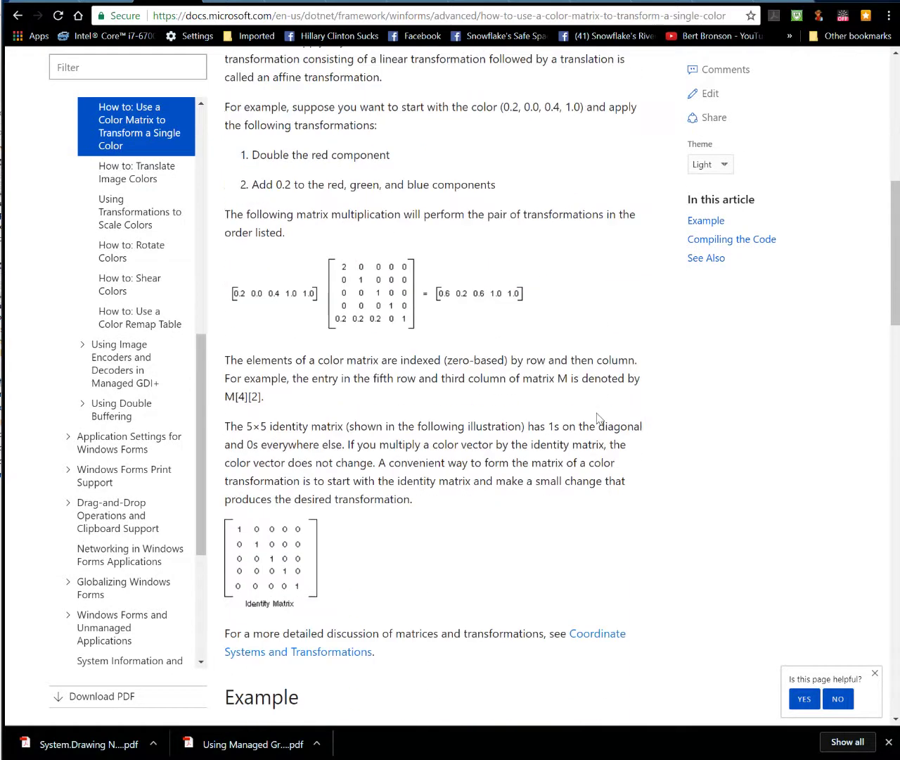
{"action": "scroll", "coordinate": [598, 419], "scroll_direction": "down", "scroll_amount": 1}
{"action": "scroll", "coordinate": [598, 419], "scroll_direction": "down", "scroll_amount": 2}
{"action": "scroll", "coordinate": [598, 418], "scroll_direction": "down", "scroll_amount": 1}
{"action": "scroll", "coordinate": [598, 419], "scroll_direction": "down", "scroll_amount": 5}
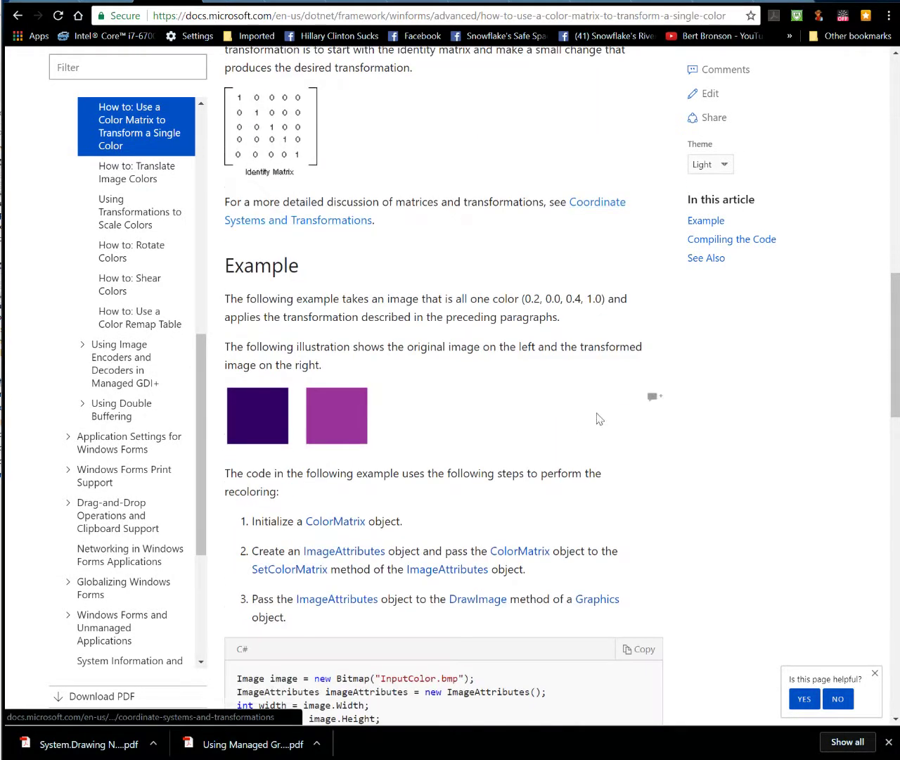
{"action": "scroll", "coordinate": [598, 418], "scroll_direction": "down", "scroll_amount": 1}
{"action": "scroll", "coordinate": [598, 419], "scroll_direction": "down", "scroll_amount": 3}
{"action": "scroll", "coordinate": [598, 419], "scroll_direction": "down", "scroll_amount": 2}
{"action": "scroll", "coordinate": [600, 418], "scroll_direction": "down", "scroll_amount": 4}
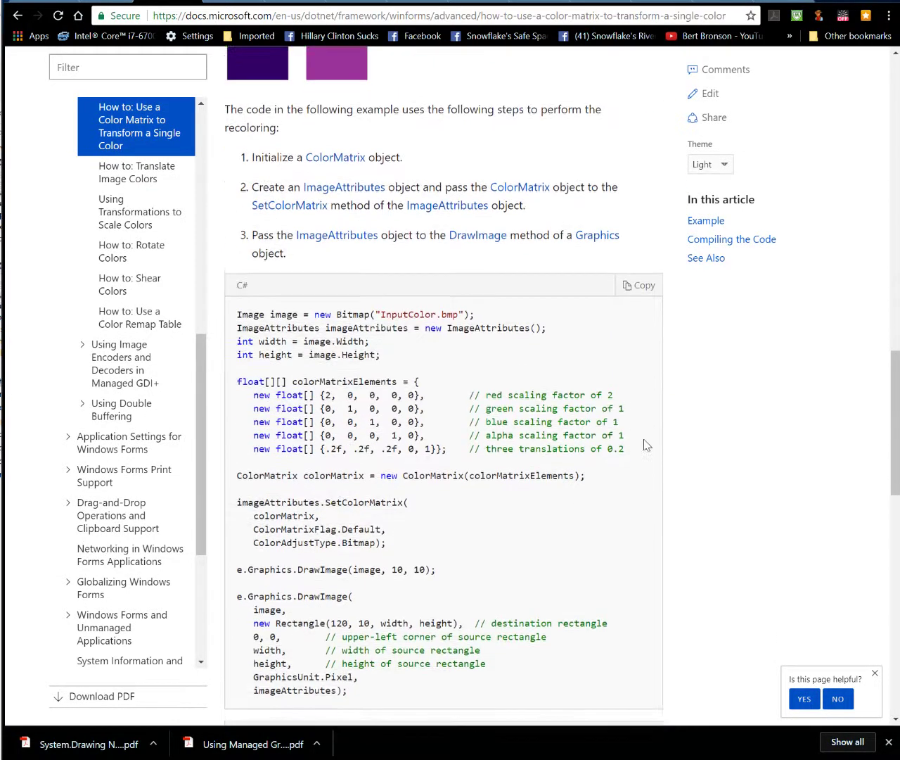
{"action": "scroll", "coordinate": [633, 436], "scroll_direction": "down", "scroll_amount": 3}
{"action": "scroll", "coordinate": [647, 443], "scroll_direction": "down", "scroll_amount": 3}
{"action": "scroll", "coordinate": [652, 447], "scroll_direction": "down", "scroll_amount": 2}
{"action": "scroll", "coordinate": [651, 447], "scroll_direction": "down", "scroll_amount": 4}
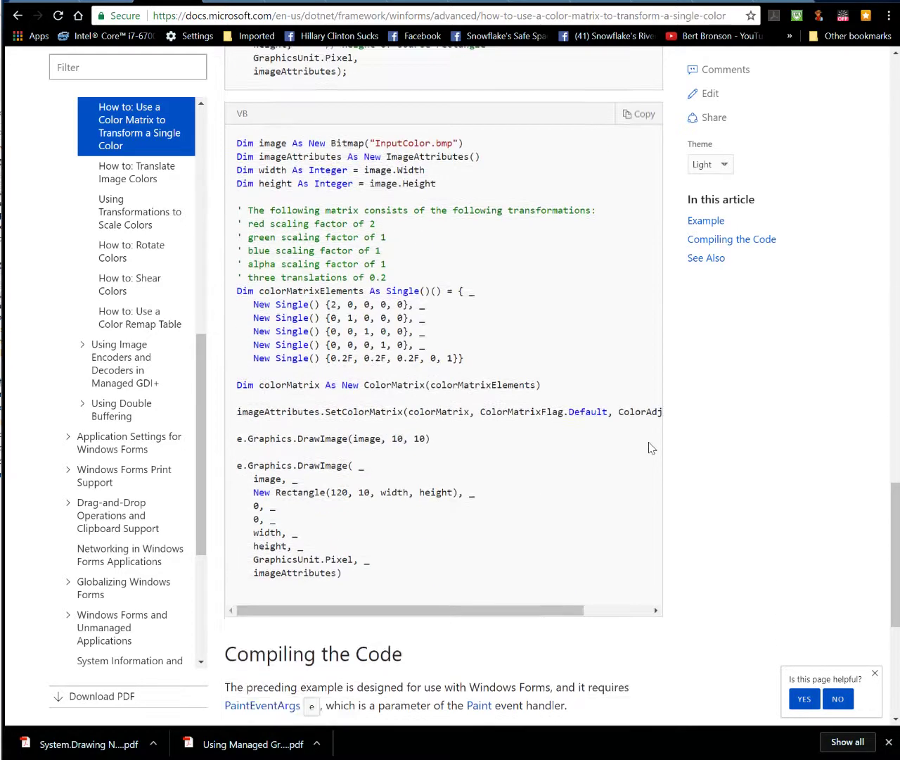
{"action": "scroll", "coordinate": [652, 448], "scroll_direction": "down", "scroll_amount": 3}
{"action": "scroll", "coordinate": [651, 447], "scroll_direction": "down", "scroll_amount": 1}
{"action": "scroll", "coordinate": [652, 448], "scroll_direction": "down", "scroll_amount": 1}
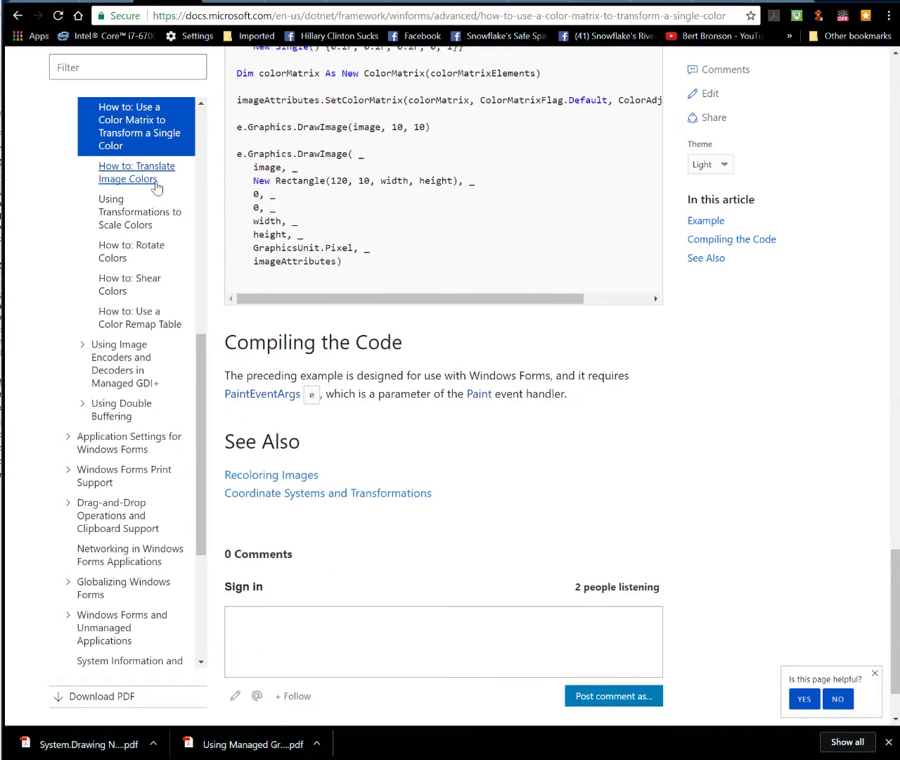
{"action": "left_click", "coordinate": [137, 173]}
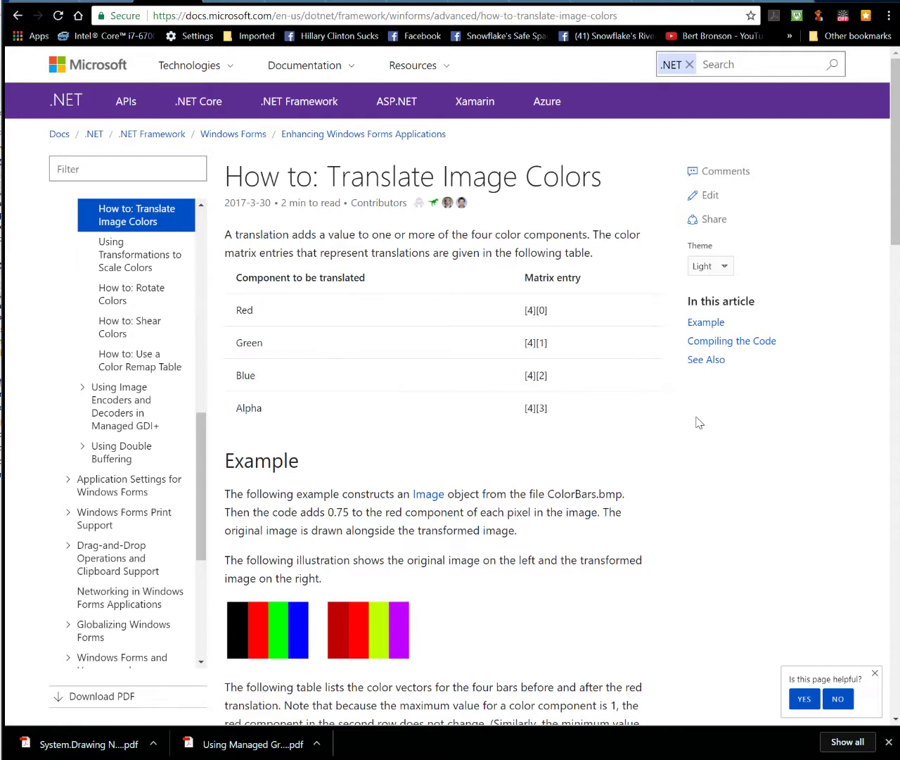
{"action": "scroll", "coordinate": [700, 422], "scroll_direction": "down", "scroll_amount": 2}
{"action": "scroll", "coordinate": [700, 423], "scroll_direction": "down", "scroll_amount": 2}
{"action": "scroll", "coordinate": [700, 422], "scroll_direction": "down", "scroll_amount": 2}
{"action": "scroll", "coordinate": [700, 422], "scroll_direction": "down", "scroll_amount": 3}
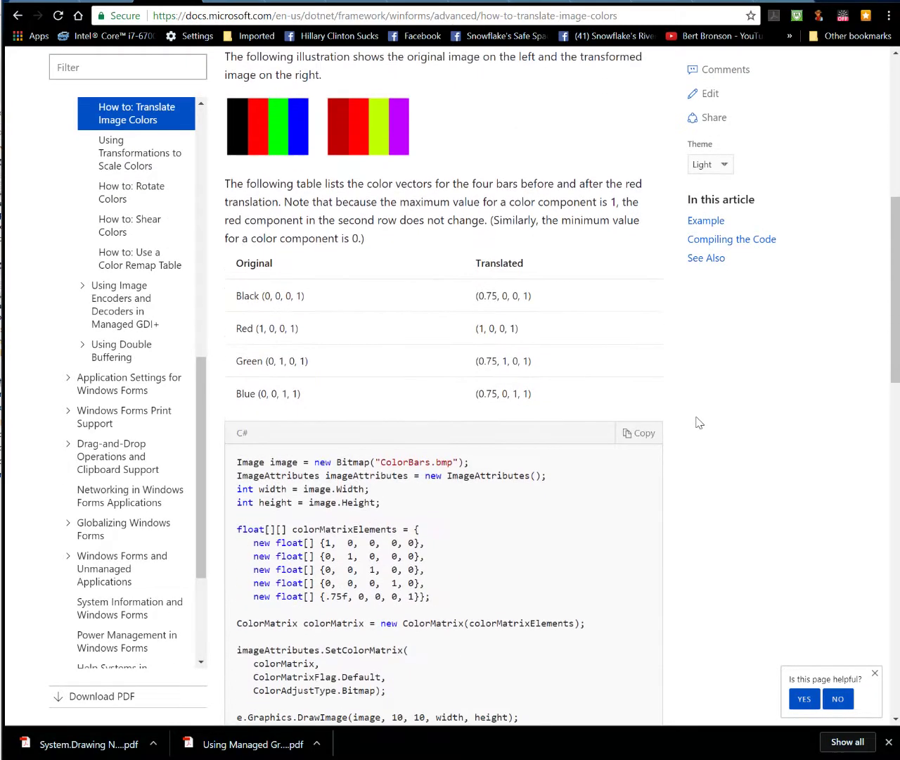
{"action": "scroll", "coordinate": [699, 422], "scroll_direction": "down", "scroll_amount": 1}
{"action": "scroll", "coordinate": [699, 422], "scroll_direction": "down", "scroll_amount": 3}
{"action": "scroll", "coordinate": [700, 423], "scroll_direction": "down", "scroll_amount": 2}
{"action": "scroll", "coordinate": [699, 422], "scroll_direction": "down", "scroll_amount": 3}
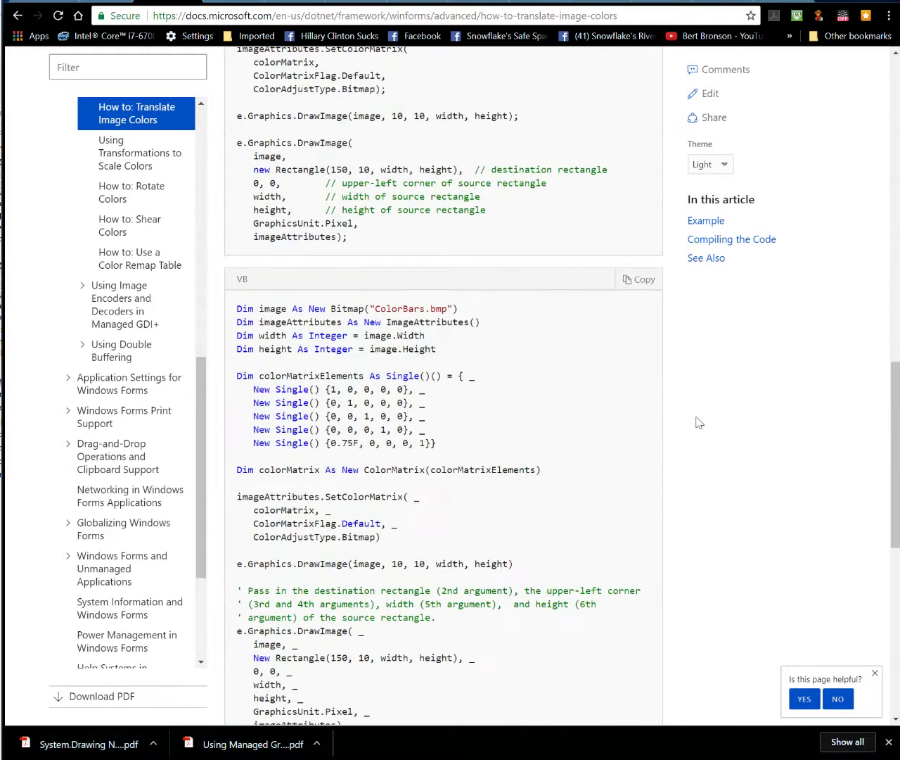
{"action": "scroll", "coordinate": [699, 422], "scroll_direction": "down", "scroll_amount": 1}
{"action": "scroll", "coordinate": [699, 422], "scroll_direction": "down", "scroll_amount": 2}
{"action": "scroll", "coordinate": [699, 422], "scroll_direction": "down", "scroll_amount": 2}
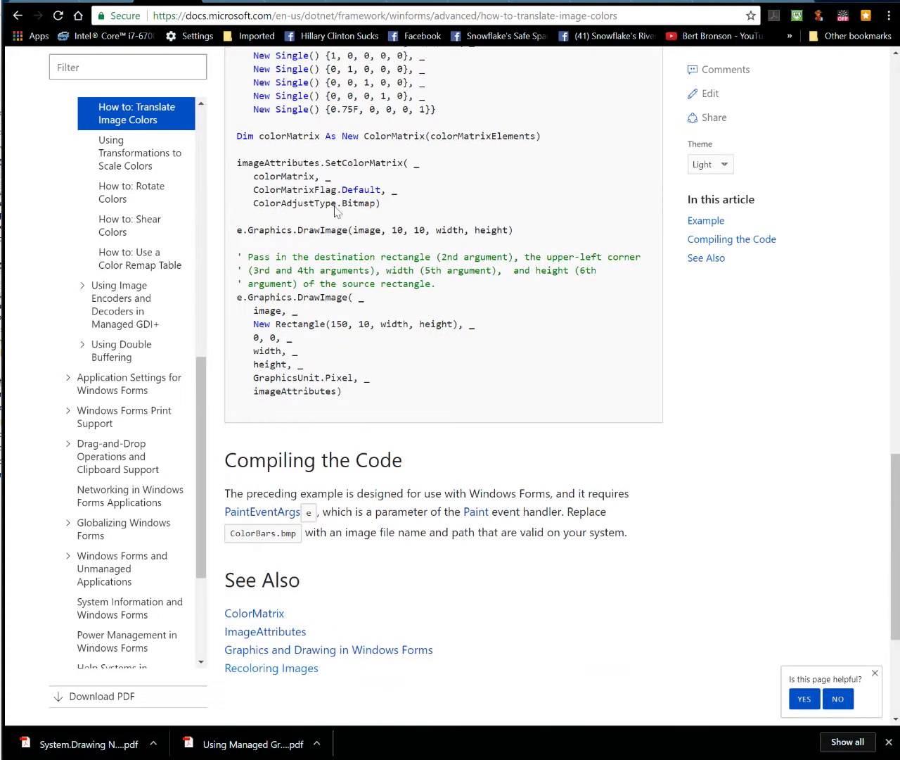
- Go to 'Using Transformations to Scale Colors' and scroll through both examples to See Also
{"action": "left_click", "coordinate": [119, 153]}
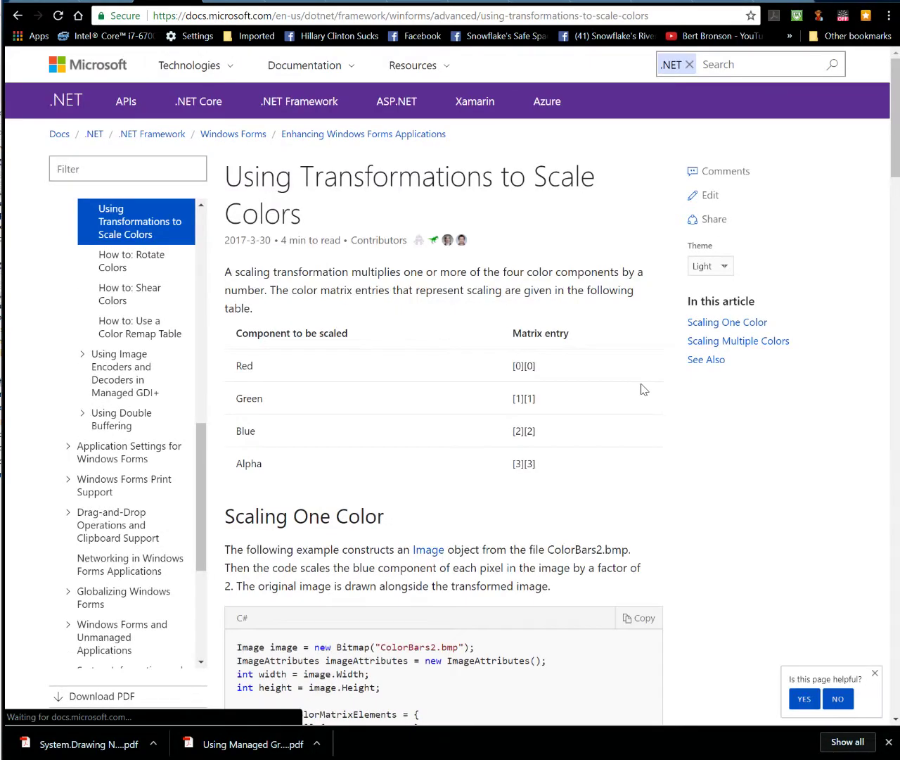
{"action": "scroll", "coordinate": [647, 401], "scroll_direction": "down", "scroll_amount": 2}
{"action": "scroll", "coordinate": [647, 401], "scroll_direction": "down", "scroll_amount": 1}
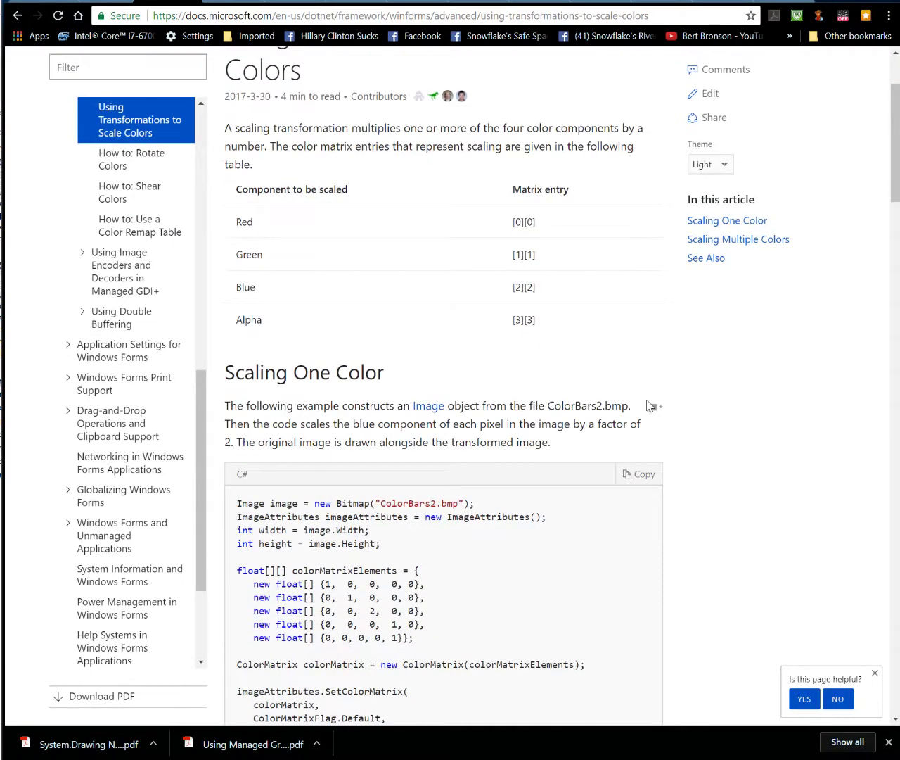
{"action": "scroll", "coordinate": [650, 405], "scroll_direction": "down", "scroll_amount": 3}
{"action": "scroll", "coordinate": [650, 406], "scroll_direction": "down", "scroll_amount": 2}
{"action": "scroll", "coordinate": [650, 406], "scroll_direction": "down", "scroll_amount": 2}
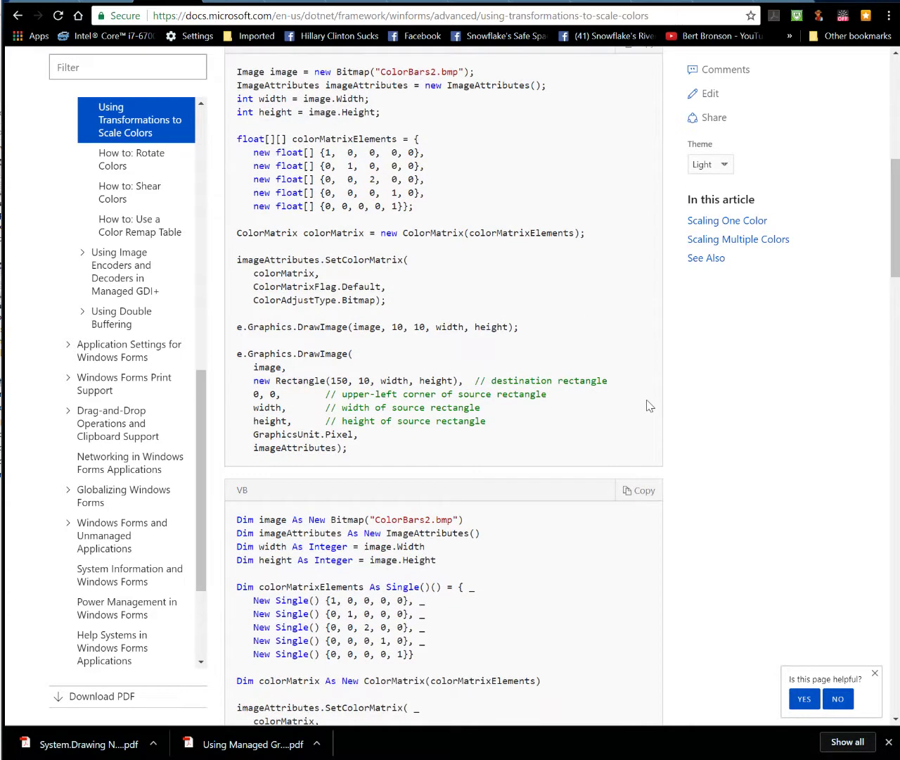
{"action": "scroll", "coordinate": [650, 405], "scroll_direction": "down", "scroll_amount": 2}
{"action": "scroll", "coordinate": [650, 406], "scroll_direction": "down", "scroll_amount": 1}
{"action": "scroll", "coordinate": [650, 406], "scroll_direction": "down", "scroll_amount": 3}
{"action": "scroll", "coordinate": [650, 406], "scroll_direction": "down", "scroll_amount": 1}
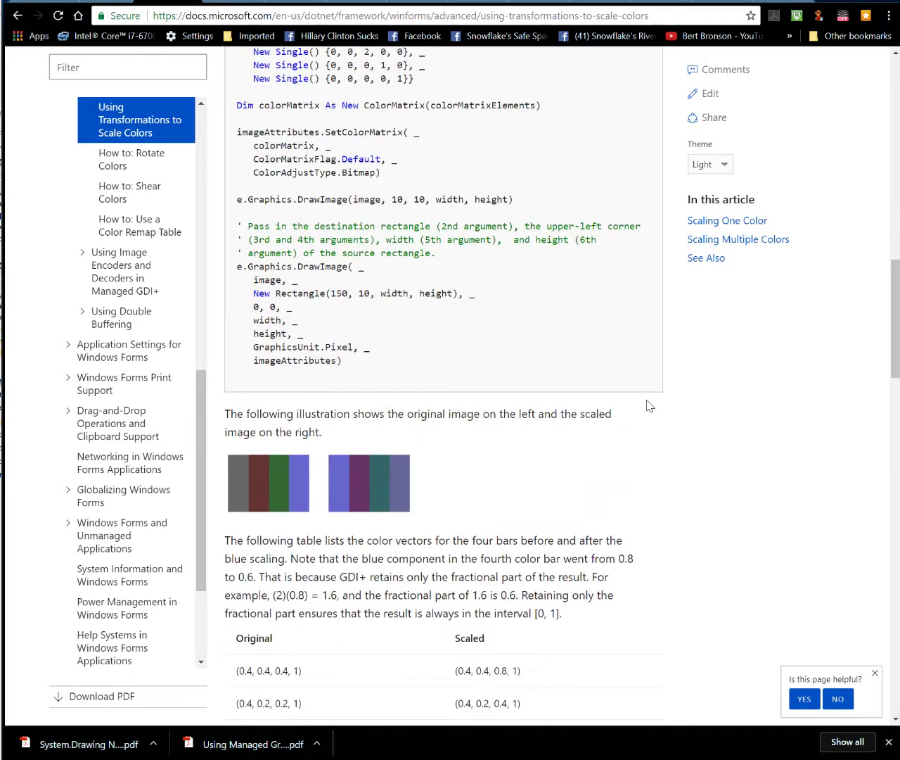
{"action": "scroll", "coordinate": [650, 406], "scroll_direction": "down", "scroll_amount": 2}
{"action": "scroll", "coordinate": [650, 406], "scroll_direction": "down", "scroll_amount": 1}
{"action": "scroll", "coordinate": [650, 406], "scroll_direction": "down", "scroll_amount": 1}
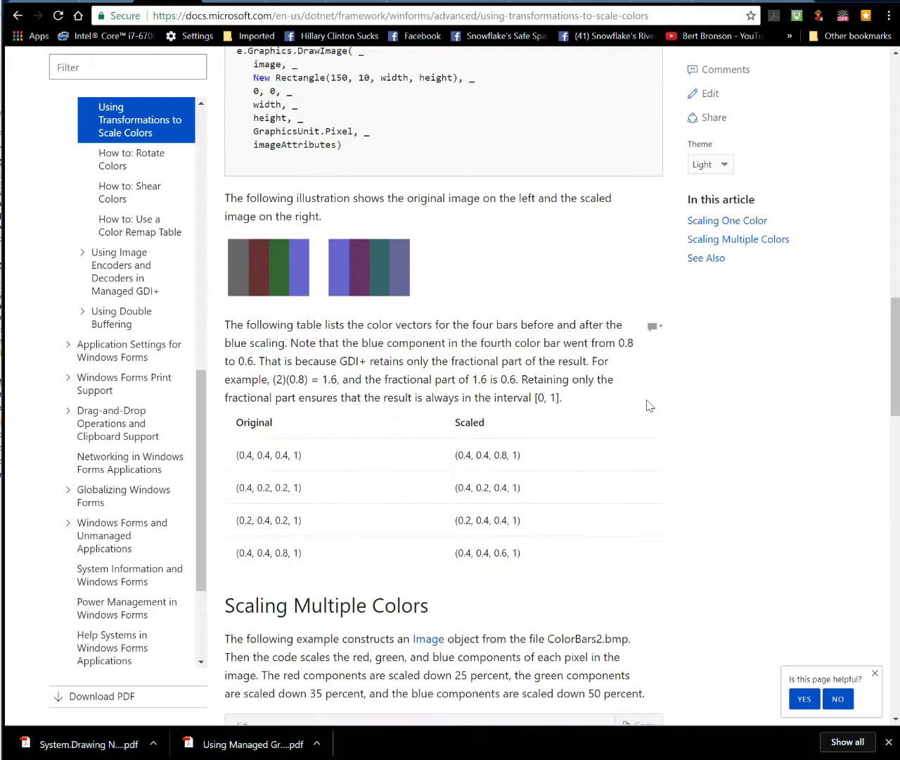
{"action": "scroll", "coordinate": [650, 406], "scroll_direction": "down", "scroll_amount": 1}
{"action": "scroll", "coordinate": [650, 406], "scroll_direction": "down", "scroll_amount": 3}
{"action": "scroll", "coordinate": [650, 406], "scroll_direction": "down", "scroll_amount": 1}
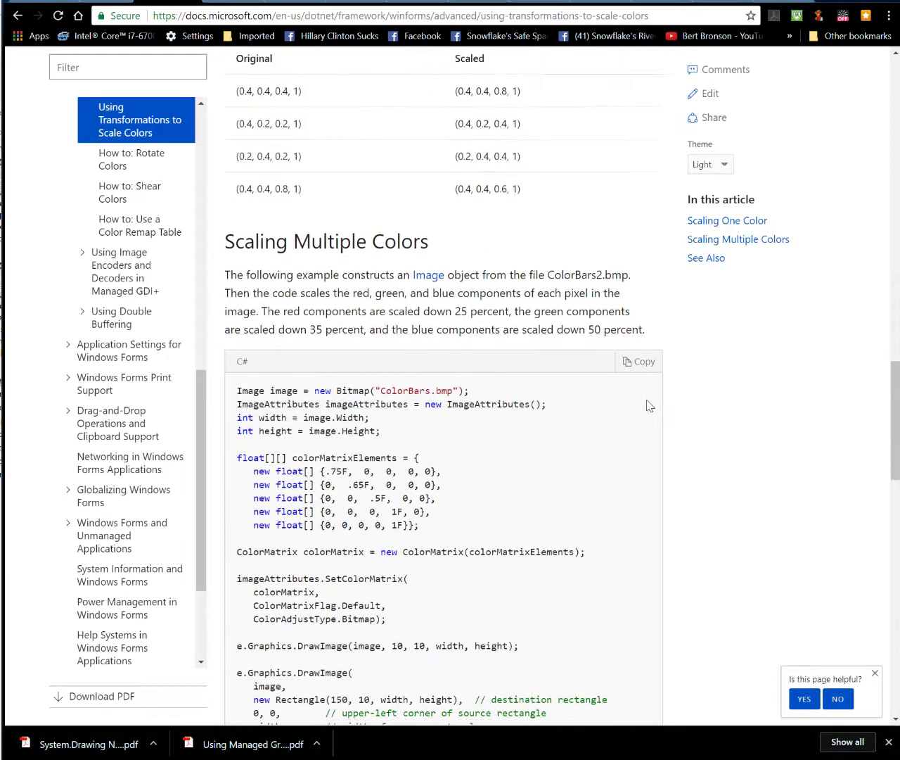
{"action": "scroll", "coordinate": [650, 406], "scroll_direction": "down", "scroll_amount": 2}
{"action": "scroll", "coordinate": [650, 406], "scroll_direction": "down", "scroll_amount": 1}
{"action": "scroll", "coordinate": [650, 406], "scroll_direction": "down", "scroll_amount": 2}
{"action": "scroll", "coordinate": [650, 406], "scroll_direction": "down", "scroll_amount": 1}
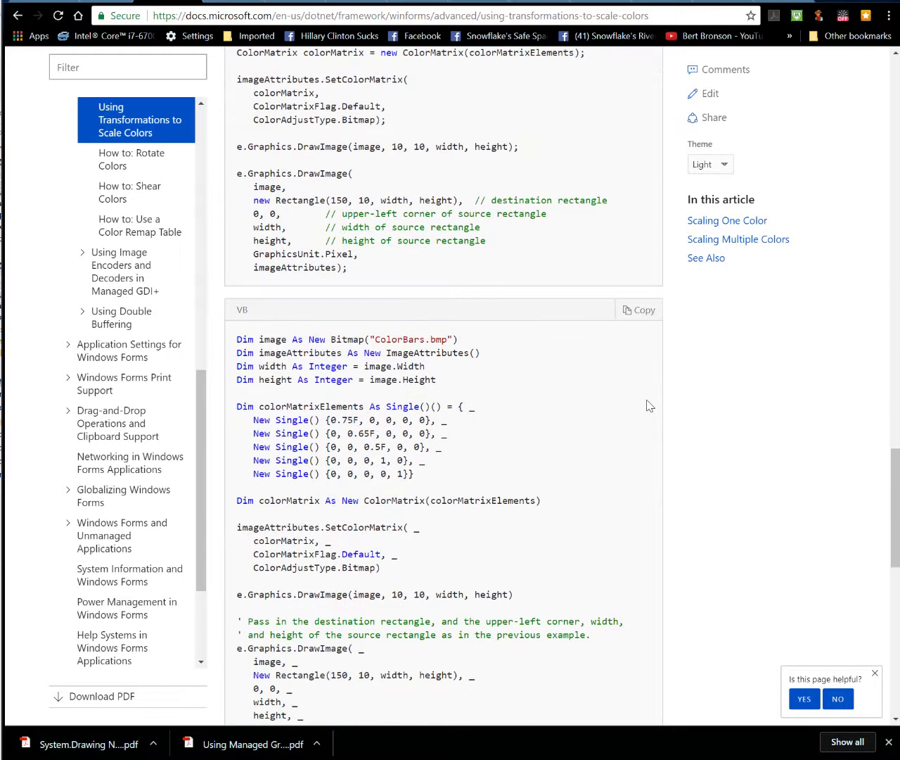
{"action": "scroll", "coordinate": [650, 406], "scroll_direction": "down", "scroll_amount": 1}
{"action": "scroll", "coordinate": [650, 406], "scroll_direction": "down", "scroll_amount": 3}
{"action": "scroll", "coordinate": [650, 406], "scroll_direction": "down", "scroll_amount": 1}
{"action": "scroll", "coordinate": [650, 405], "scroll_direction": "down", "scroll_amount": 2}
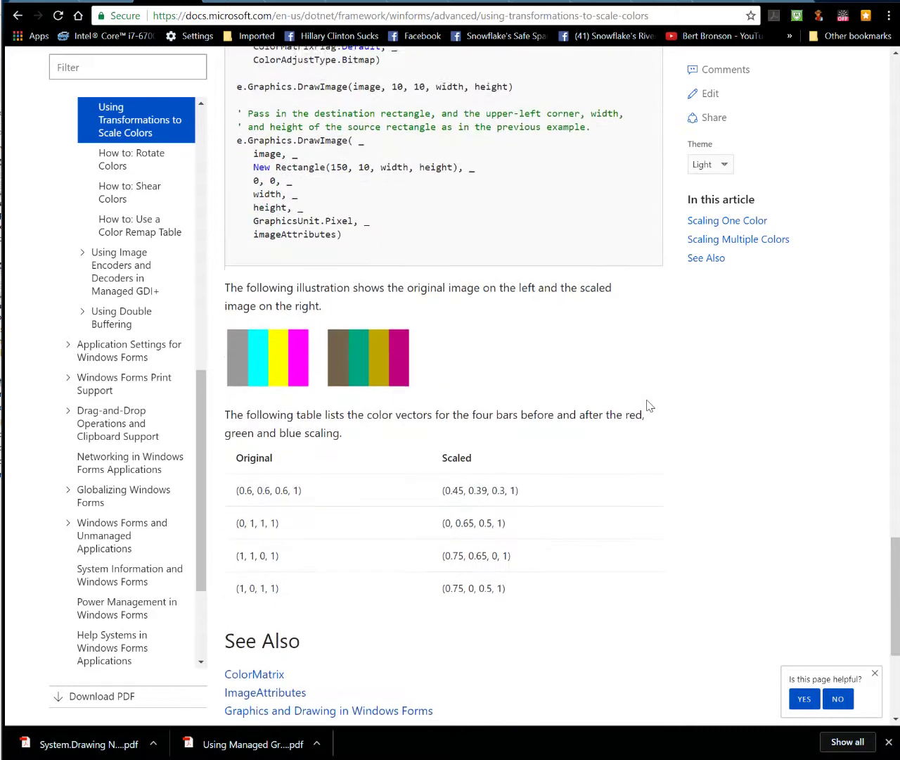
{"action": "scroll", "coordinate": [650, 406], "scroll_direction": "down", "scroll_amount": 2}
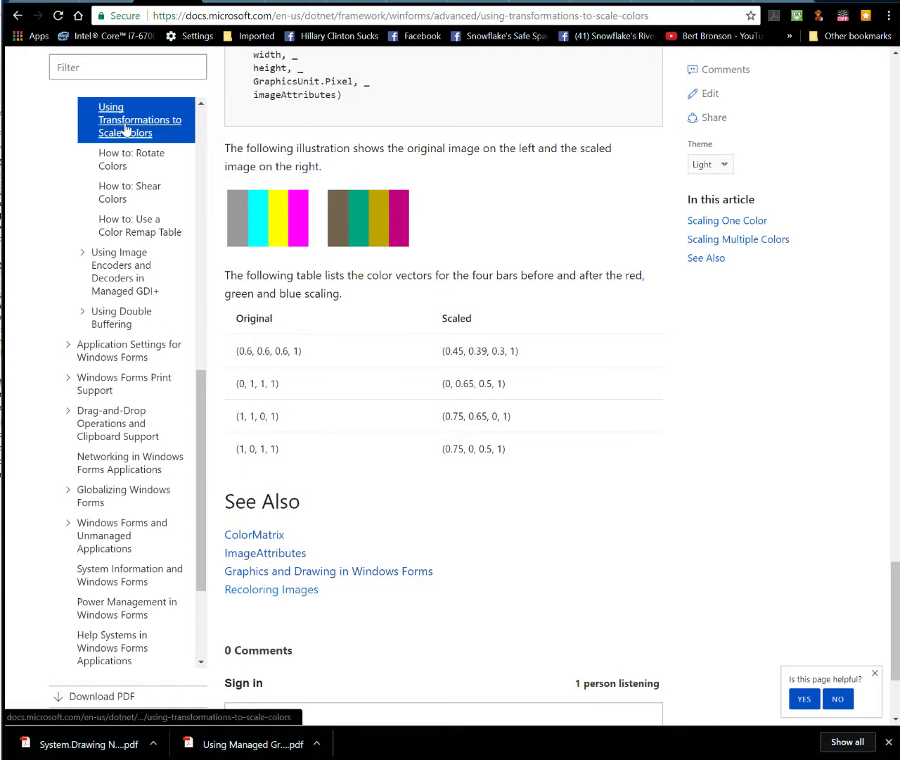
- Open 'How to: Rotate Colors' from the sidebar and read its C# and VB examples
{"action": "left_click", "coordinate": [132, 156]}
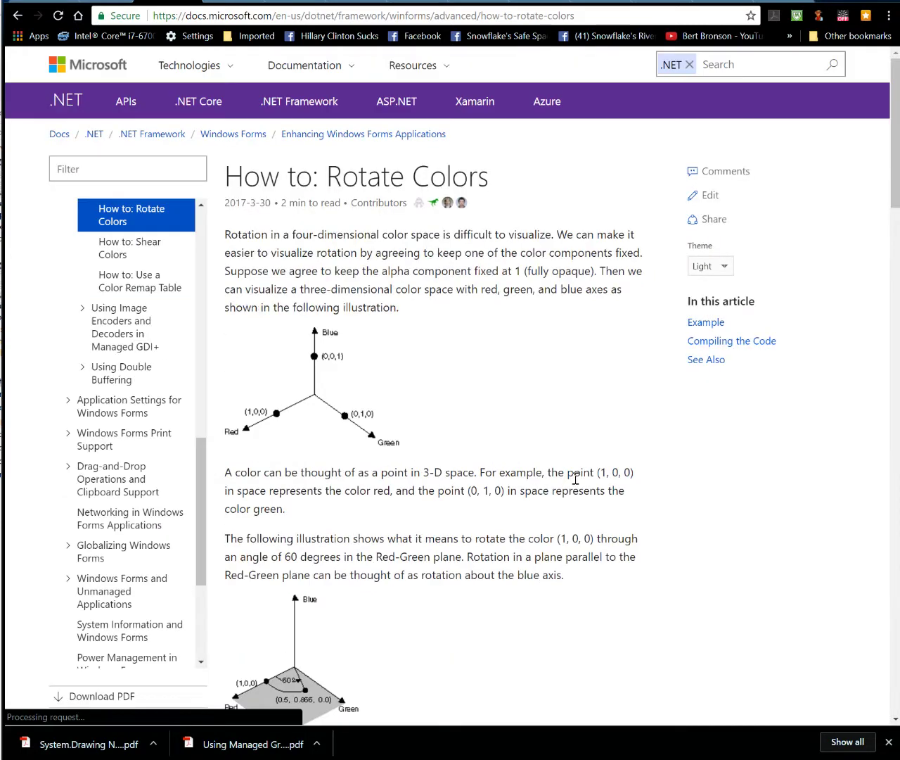
{"action": "scroll", "coordinate": [635, 487], "scroll_direction": "down", "scroll_amount": 1}
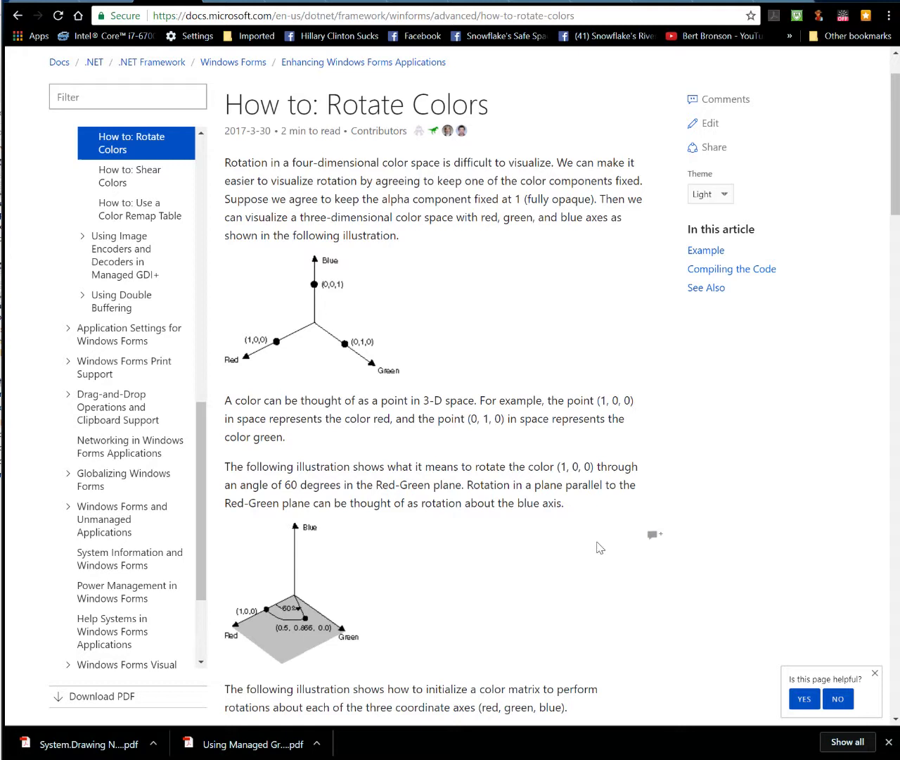
{"action": "scroll", "coordinate": [603, 547], "scroll_direction": "down", "scroll_amount": 2}
{"action": "scroll", "coordinate": [602, 548], "scroll_direction": "down", "scroll_amount": 1}
{"action": "scroll", "coordinate": [602, 548], "scroll_direction": "down", "scroll_amount": 1}
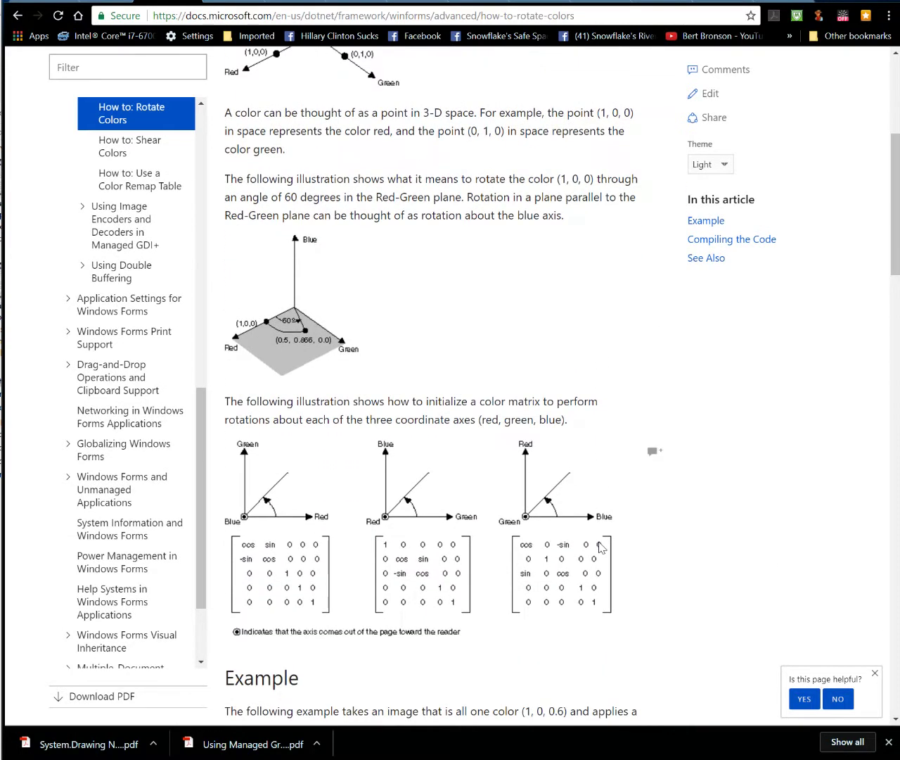
{"action": "scroll", "coordinate": [602, 547], "scroll_direction": "down", "scroll_amount": 1}
{"action": "scroll", "coordinate": [602, 547], "scroll_direction": "down", "scroll_amount": 3}
{"action": "scroll", "coordinate": [602, 548], "scroll_direction": "down", "scroll_amount": 2}
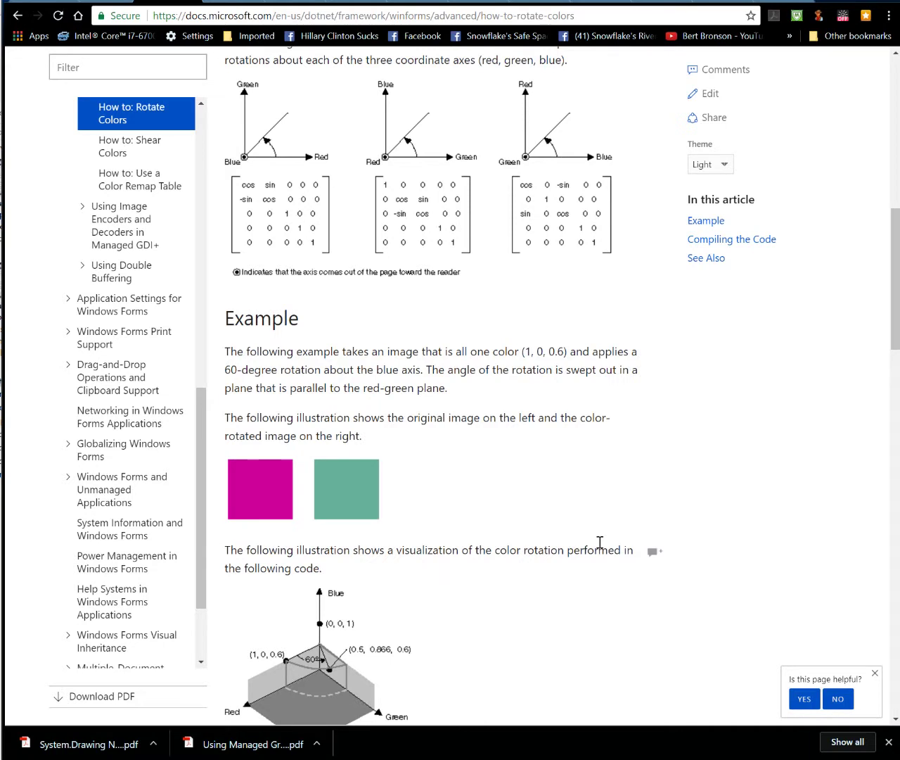
{"action": "scroll", "coordinate": [600, 543], "scroll_direction": "down", "scroll_amount": 2}
{"action": "scroll", "coordinate": [600, 543], "scroll_direction": "down", "scroll_amount": 1}
{"action": "scroll", "coordinate": [600, 543], "scroll_direction": "down", "scroll_amount": 1}
{"action": "scroll", "coordinate": [601, 543], "scroll_direction": "down", "scroll_amount": 1}
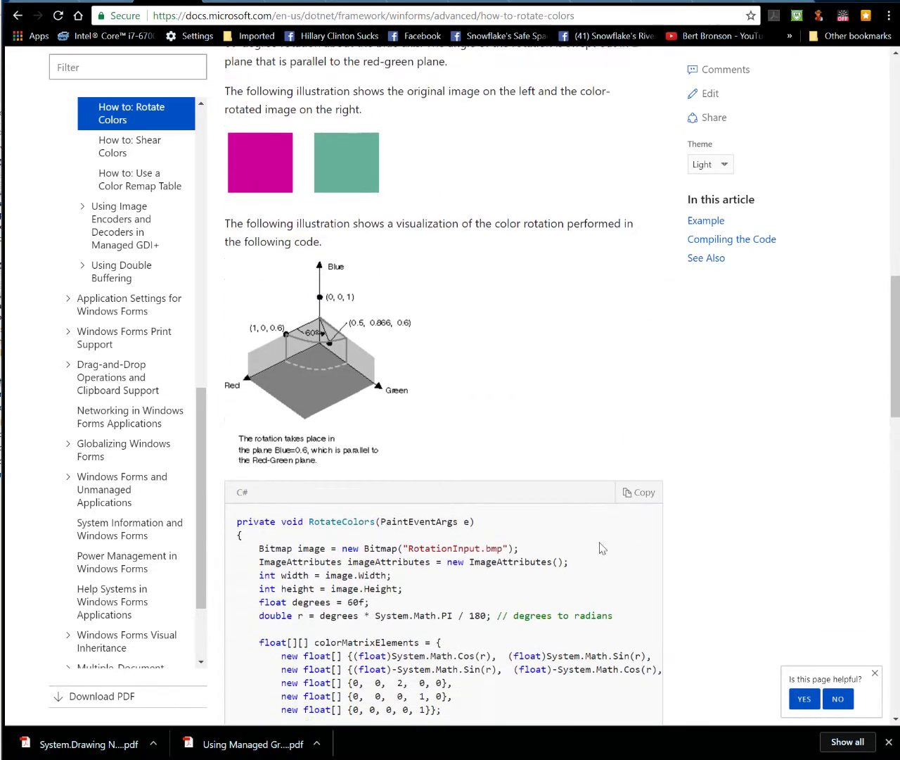
{"action": "scroll", "coordinate": [603, 547], "scroll_direction": "down", "scroll_amount": 2}
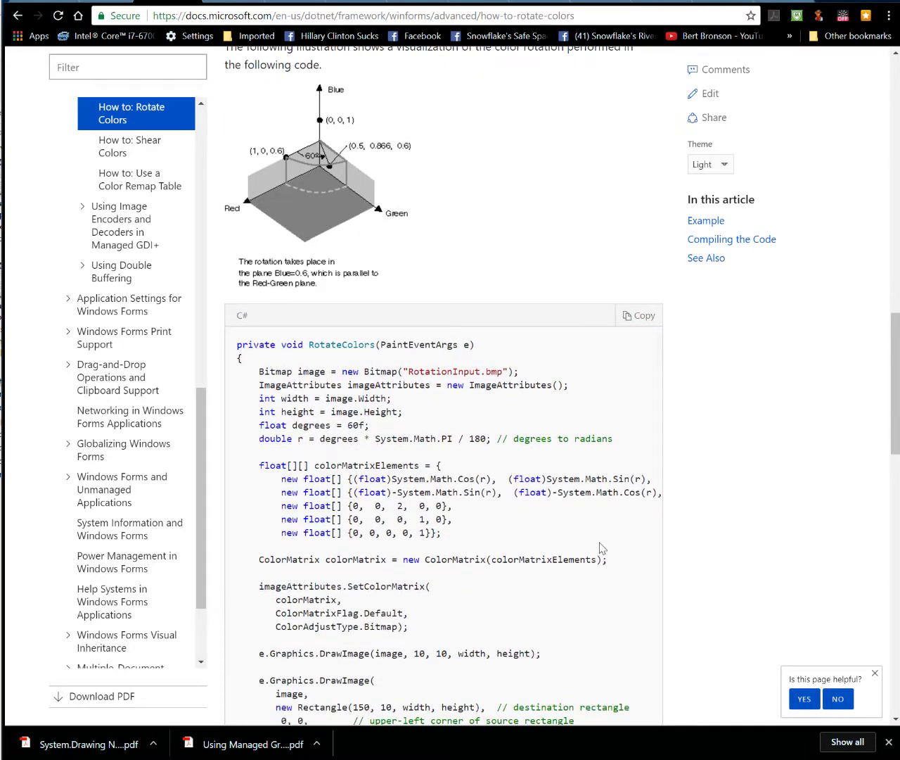
{"action": "scroll", "coordinate": [602, 548], "scroll_direction": "down", "scroll_amount": 4}
{"action": "scroll", "coordinate": [602, 547], "scroll_direction": "down", "scroll_amount": 2}
{"action": "scroll", "coordinate": [603, 547], "scroll_direction": "down", "scroll_amount": 1}
{"action": "scroll", "coordinate": [602, 547], "scroll_direction": "down", "scroll_amount": 2}
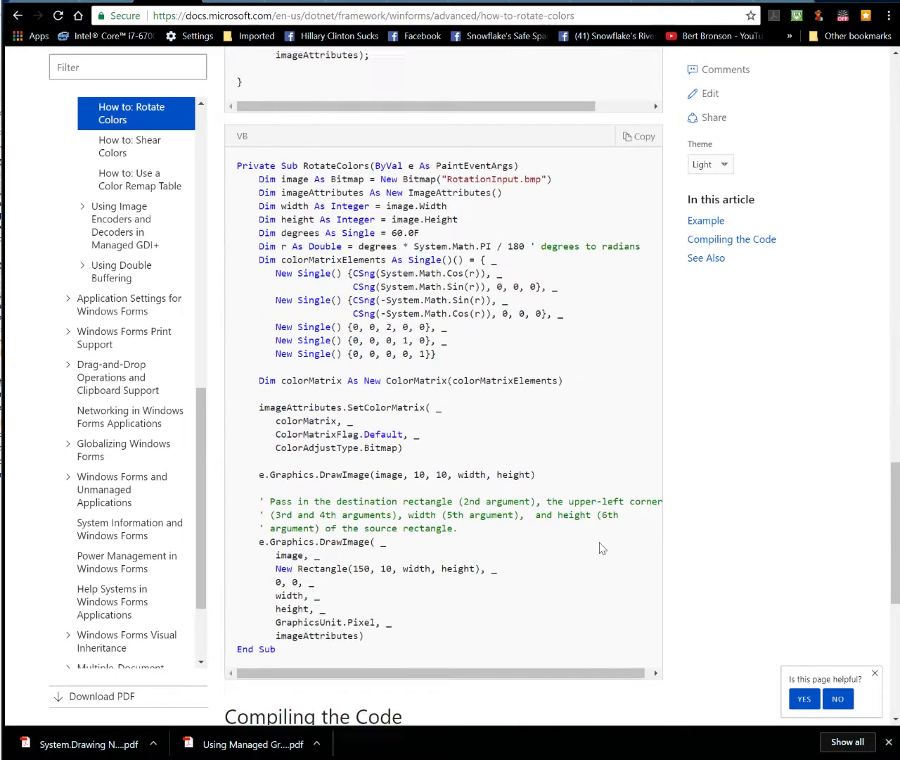
{"action": "scroll", "coordinate": [603, 548], "scroll_direction": "down", "scroll_amount": 2}
{"action": "scroll", "coordinate": [602, 548], "scroll_direction": "down", "scroll_amount": 3}
{"action": "scroll", "coordinate": [602, 547], "scroll_direction": "up", "scroll_amount": 3}
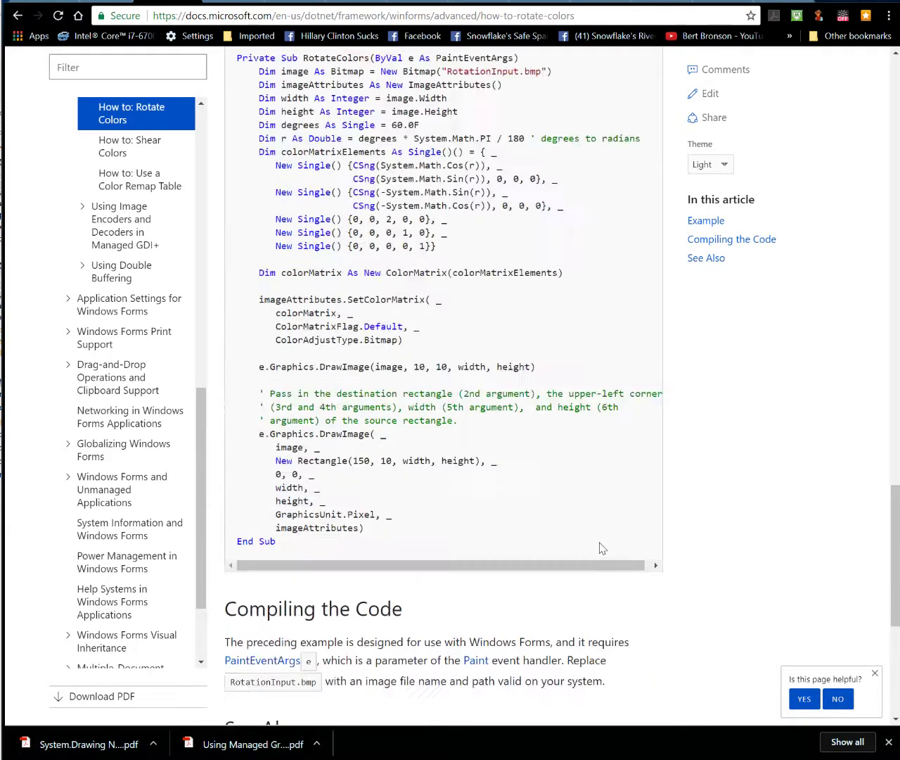
{"action": "scroll", "coordinate": [603, 547], "scroll_direction": "up", "scroll_amount": 2}
{"action": "scroll", "coordinate": [602, 548], "scroll_direction": "up", "scroll_amount": 4}
{"action": "scroll", "coordinate": [602, 547], "scroll_direction": "up", "scroll_amount": 3}
{"action": "scroll", "coordinate": [602, 547], "scroll_direction": "up", "scroll_amount": 3}
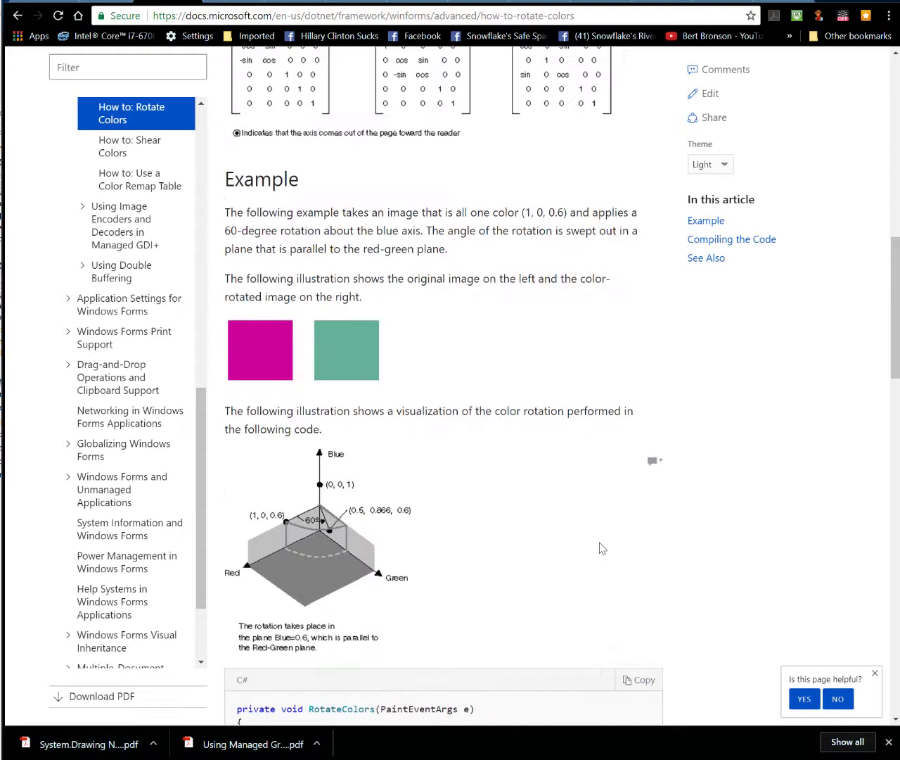
{"action": "scroll", "coordinate": [602, 548], "scroll_direction": "up", "scroll_amount": 3}
{"action": "scroll", "coordinate": [603, 547], "scroll_direction": "up", "scroll_amount": 3}
{"action": "scroll", "coordinate": [603, 547], "scroll_direction": "up", "scroll_amount": 3}
{"action": "scroll", "coordinate": [590, 547], "scroll_direction": "up", "scroll_amount": 1}
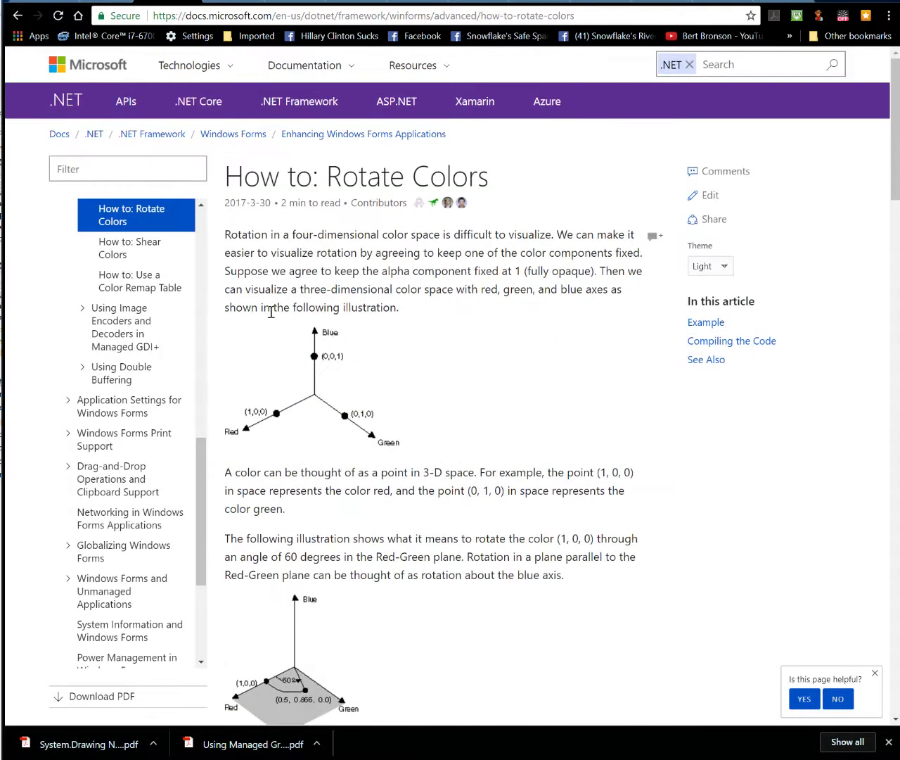
- Go via 'How to: Shear Colors' to 'How to: Use a Color Remap Table' and read it
{"action": "left_click", "coordinate": [116, 245]}
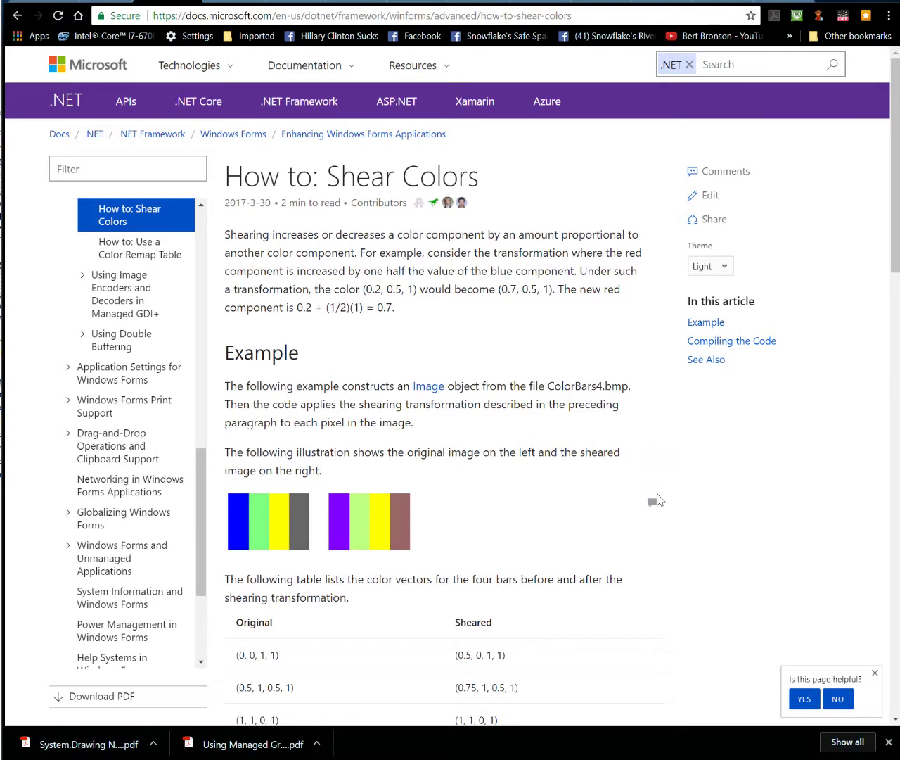
{"action": "scroll", "coordinate": [667, 505], "scroll_direction": "down", "scroll_amount": 2}
{"action": "scroll", "coordinate": [669, 513], "scroll_direction": "down", "scroll_amount": 2}
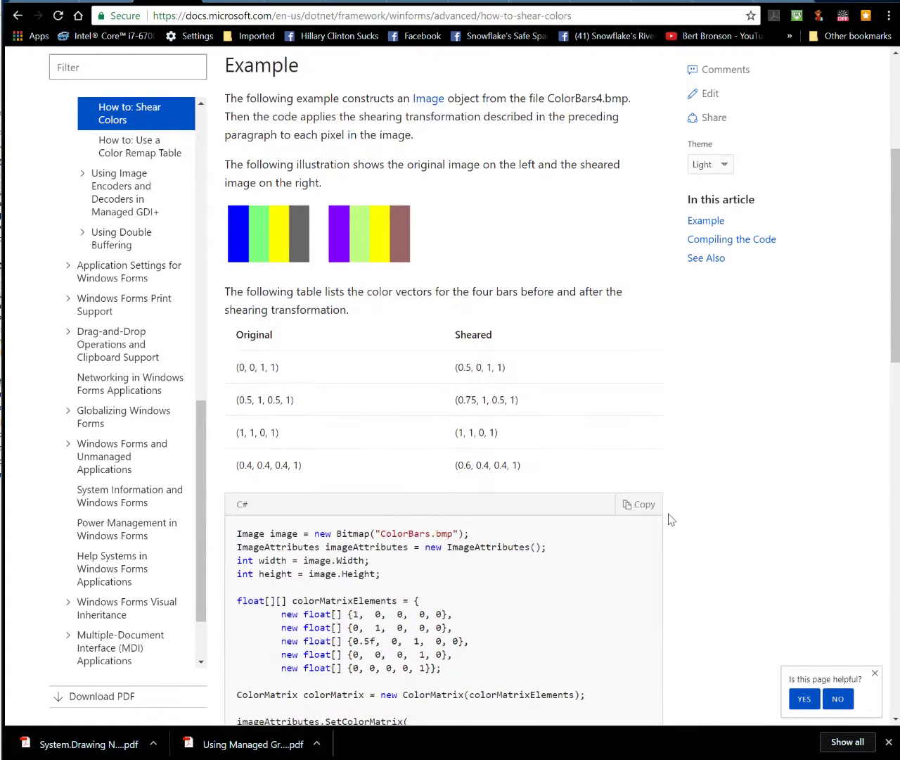
{"action": "scroll", "coordinate": [671, 519], "scroll_direction": "down", "scroll_amount": 3}
{"action": "scroll", "coordinate": [671, 519], "scroll_direction": "down", "scroll_amount": 5}
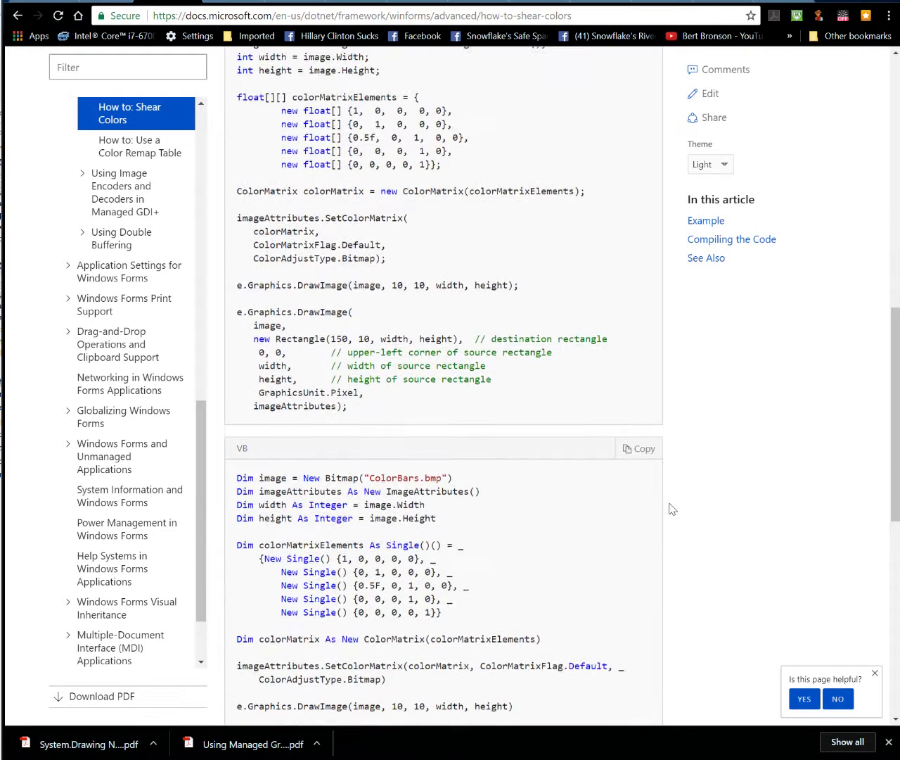
{"action": "scroll", "coordinate": [671, 520], "scroll_direction": "down", "scroll_amount": 4}
{"action": "scroll", "coordinate": [673, 522], "scroll_direction": "down", "scroll_amount": 3}
{"action": "scroll", "coordinate": [674, 523], "scroll_direction": "down", "scroll_amount": 4}
{"action": "scroll", "coordinate": [675, 526], "scroll_direction": "up", "scroll_amount": 2}
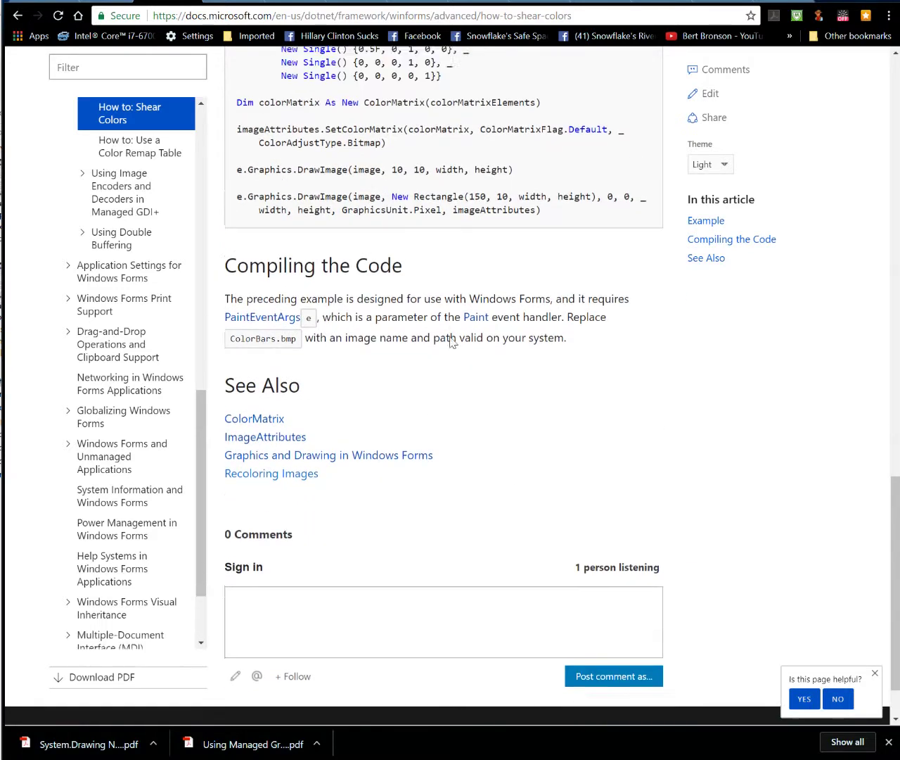
{"action": "left_click", "coordinate": [144, 149]}
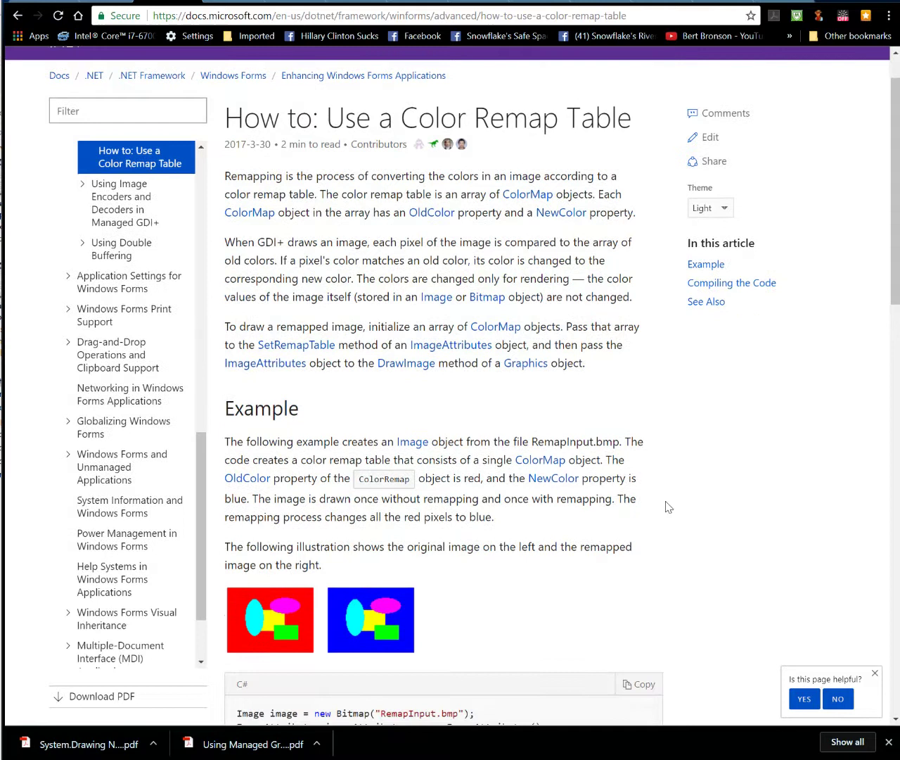
{"action": "scroll", "coordinate": [668, 506], "scroll_direction": "down", "scroll_amount": 3}
{"action": "scroll", "coordinate": [668, 508], "scroll_direction": "down", "scroll_amount": 1}
{"action": "scroll", "coordinate": [669, 511], "scroll_direction": "down", "scroll_amount": 1}
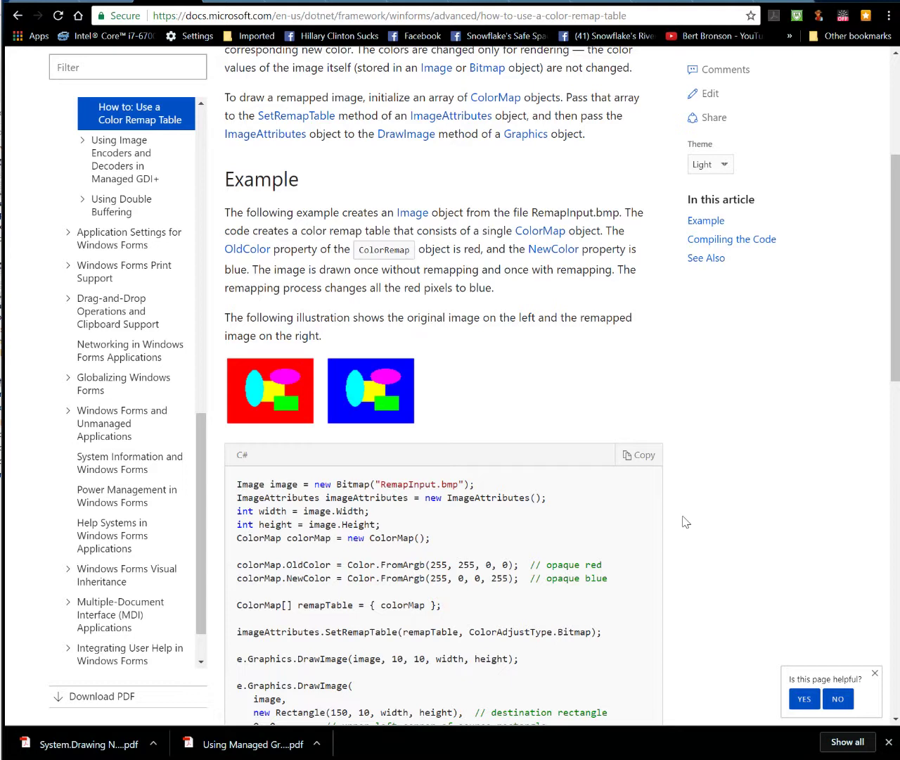
{"action": "scroll", "coordinate": [686, 522], "scroll_direction": "down", "scroll_amount": 1}
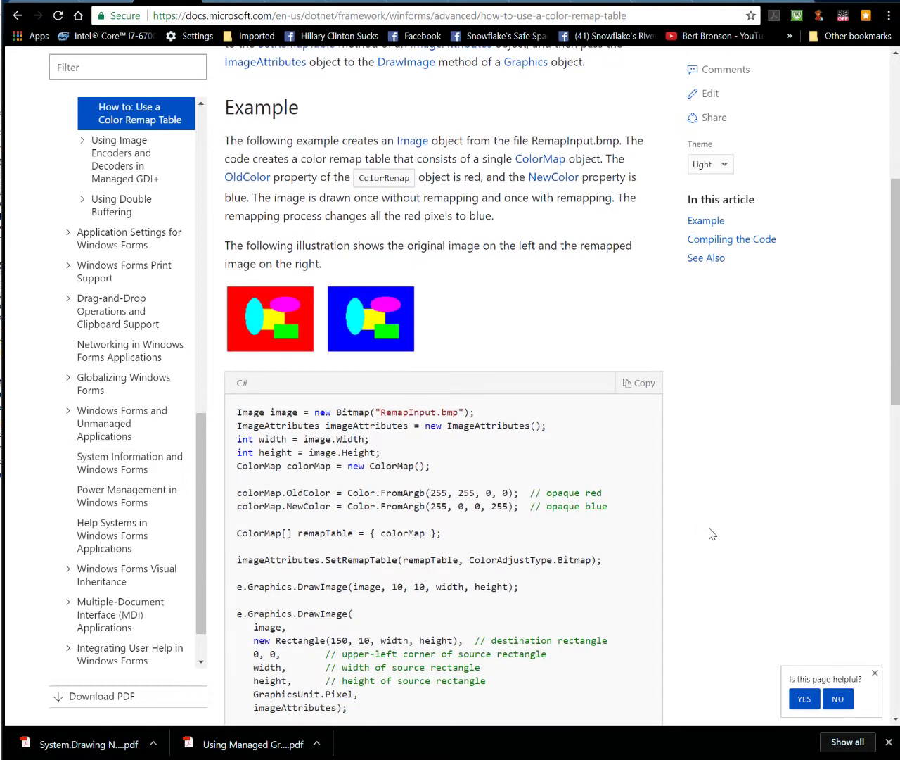
{"action": "scroll", "coordinate": [717, 535], "scroll_direction": "down", "scroll_amount": 5}
{"action": "scroll", "coordinate": [725, 539], "scroll_direction": "down", "scroll_amount": 3}
{"action": "scroll", "coordinate": [730, 543], "scroll_direction": "down", "scroll_amount": 4}
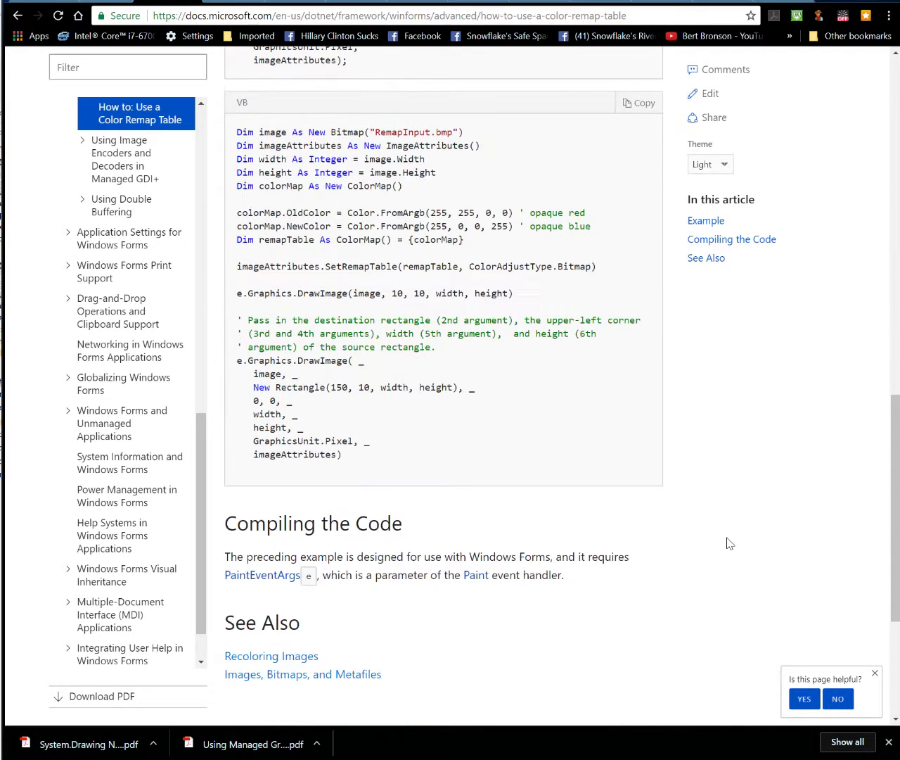
{"action": "scroll", "coordinate": [730, 543], "scroll_direction": "down", "scroll_amount": 2}
- Open 'Using Image Encoders and Decoders in Managed GDI+' and skim its file types list
{"action": "left_click", "coordinate": [119, 159]}
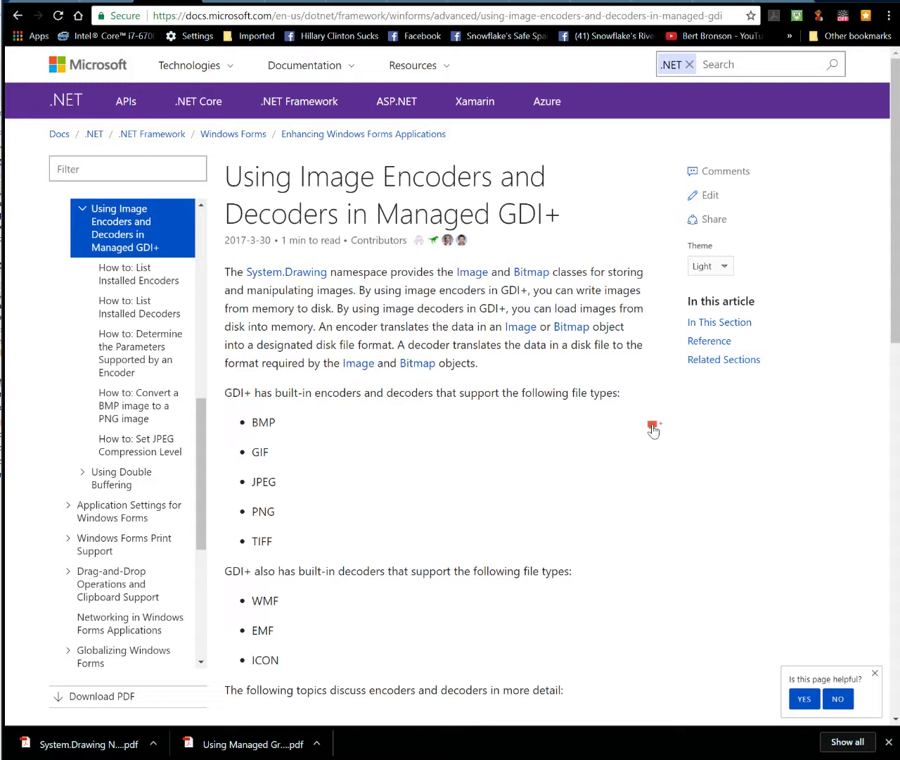
{"action": "scroll", "coordinate": [654, 431], "scroll_direction": "down", "scroll_amount": 3}
{"action": "scroll", "coordinate": [654, 430], "scroll_direction": "down", "scroll_amount": 1}
{"action": "scroll", "coordinate": [654, 431], "scroll_direction": "down", "scroll_amount": 1}
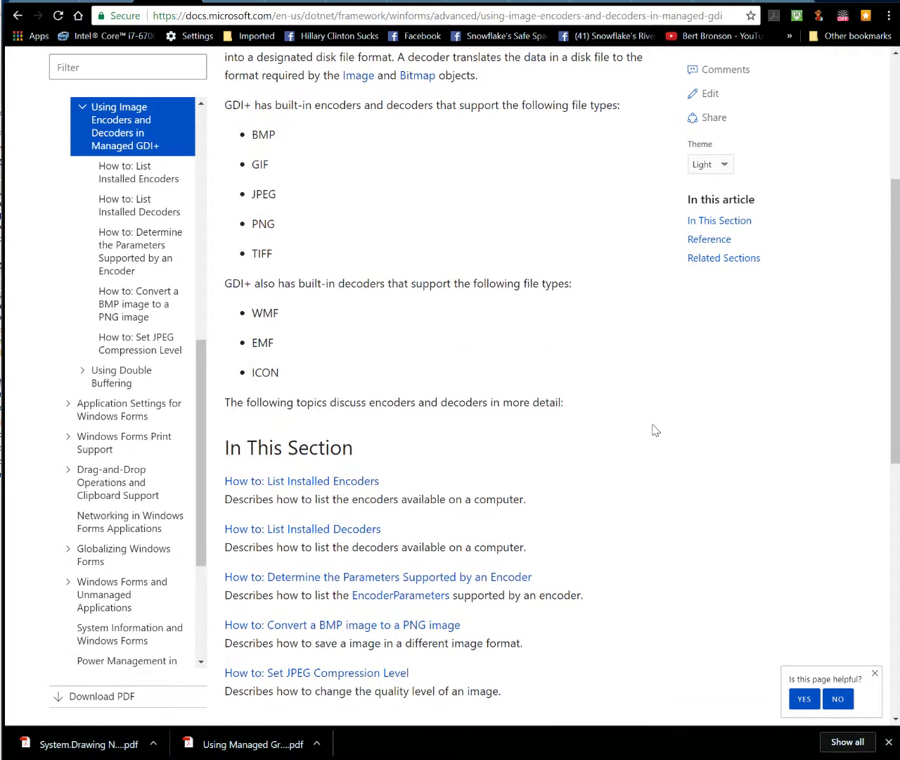
{"action": "scroll", "coordinate": [654, 431], "scroll_direction": "down", "scroll_amount": 4}
{"action": "scroll", "coordinate": [654, 431], "scroll_direction": "up", "scroll_amount": 6}
{"action": "scroll", "coordinate": [654, 431], "scroll_direction": "down", "scroll_amount": 6}
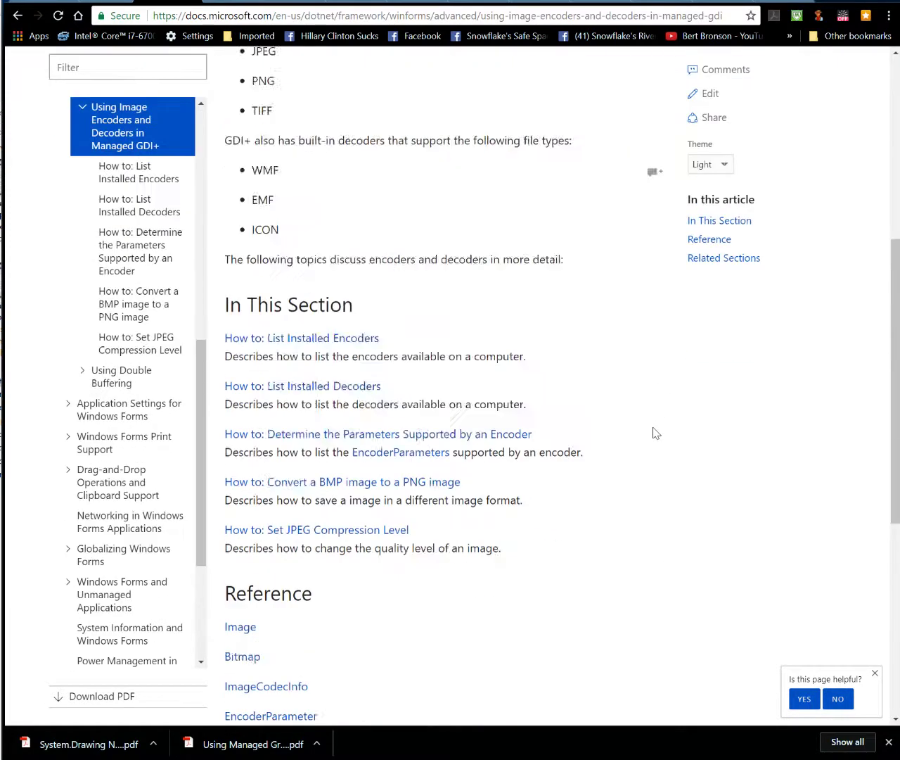
{"action": "scroll", "coordinate": [654, 431], "scroll_direction": "down", "scroll_amount": 1}
{"action": "scroll", "coordinate": [653, 430], "scroll_direction": "up", "scroll_amount": 1}
{"action": "scroll", "coordinate": [654, 431], "scroll_direction": "up", "scroll_amount": 3}
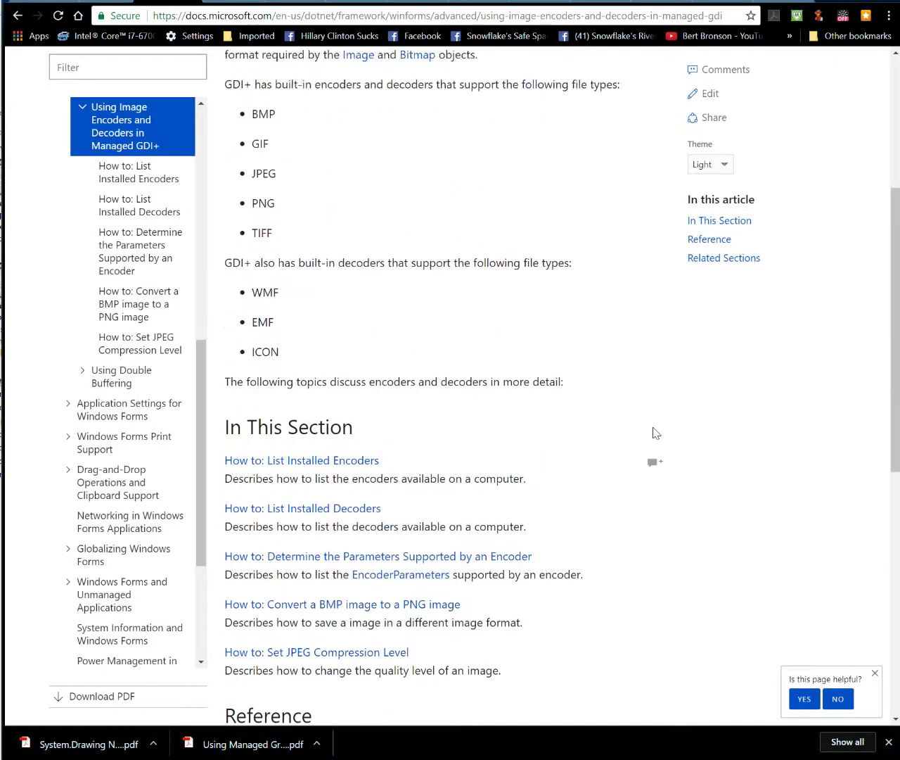
{"action": "scroll", "coordinate": [654, 430], "scroll_direction": "up", "scroll_amount": 4}
- Read 'How to: List Installed Encoders', then open 'How to: List Installed Decoders'
{"action": "left_click", "coordinate": [162, 274]}
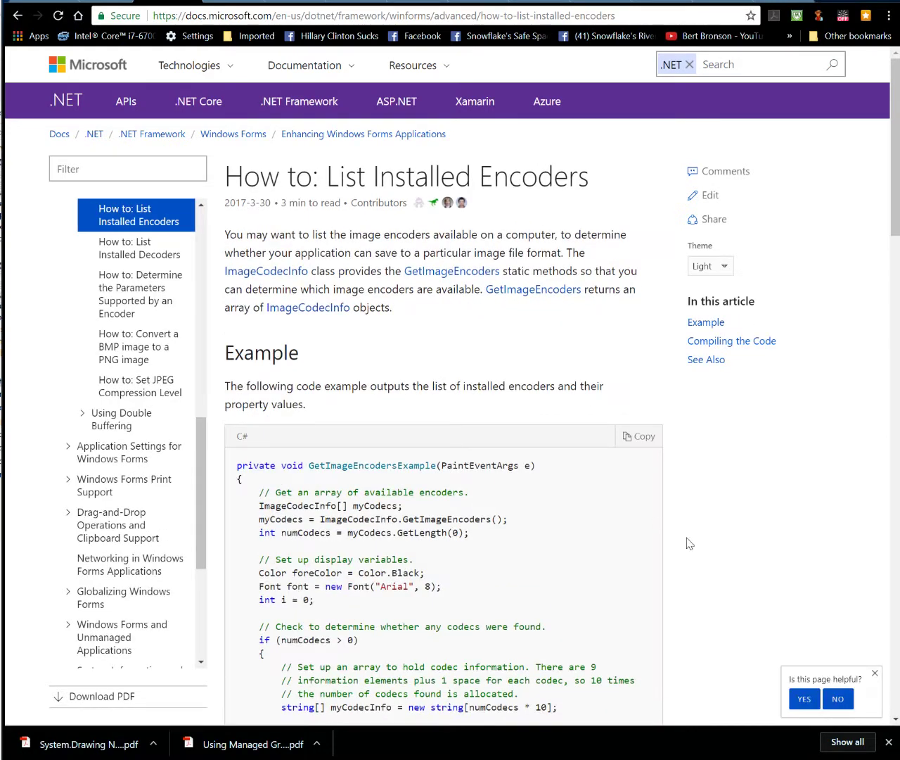
{"action": "scroll", "coordinate": [690, 543], "scroll_direction": "down", "scroll_amount": 3}
{"action": "scroll", "coordinate": [697, 549], "scroll_direction": "down", "scroll_amount": 5}
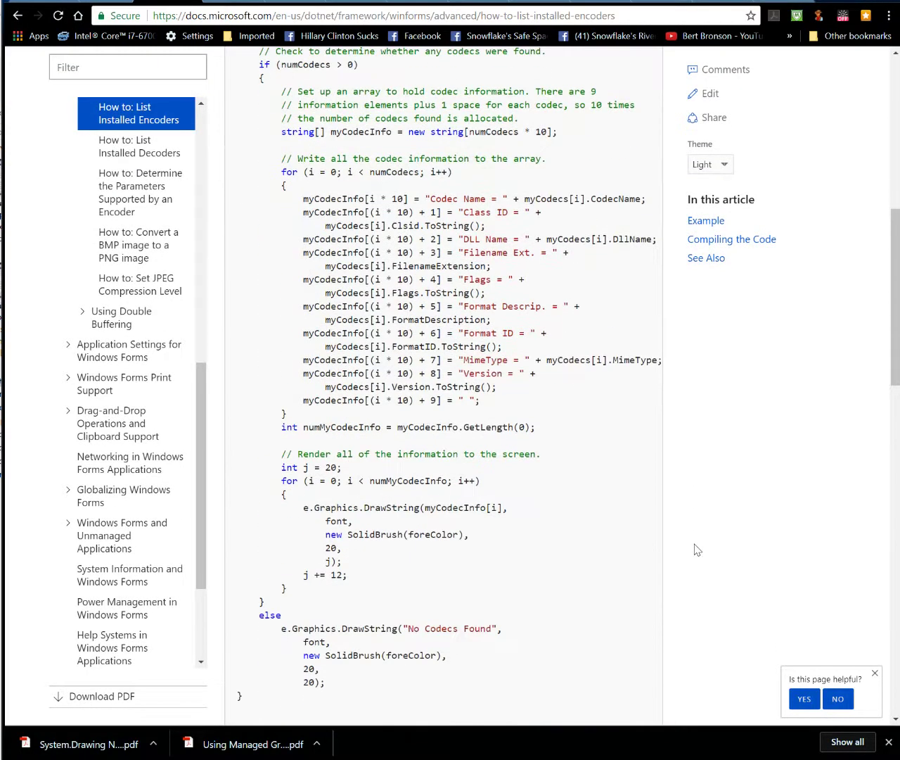
{"action": "scroll", "coordinate": [698, 550], "scroll_direction": "down", "scroll_amount": 3}
{"action": "scroll", "coordinate": [698, 550], "scroll_direction": "down", "scroll_amount": 2}
{"action": "scroll", "coordinate": [700, 552], "scroll_direction": "down", "scroll_amount": 3}
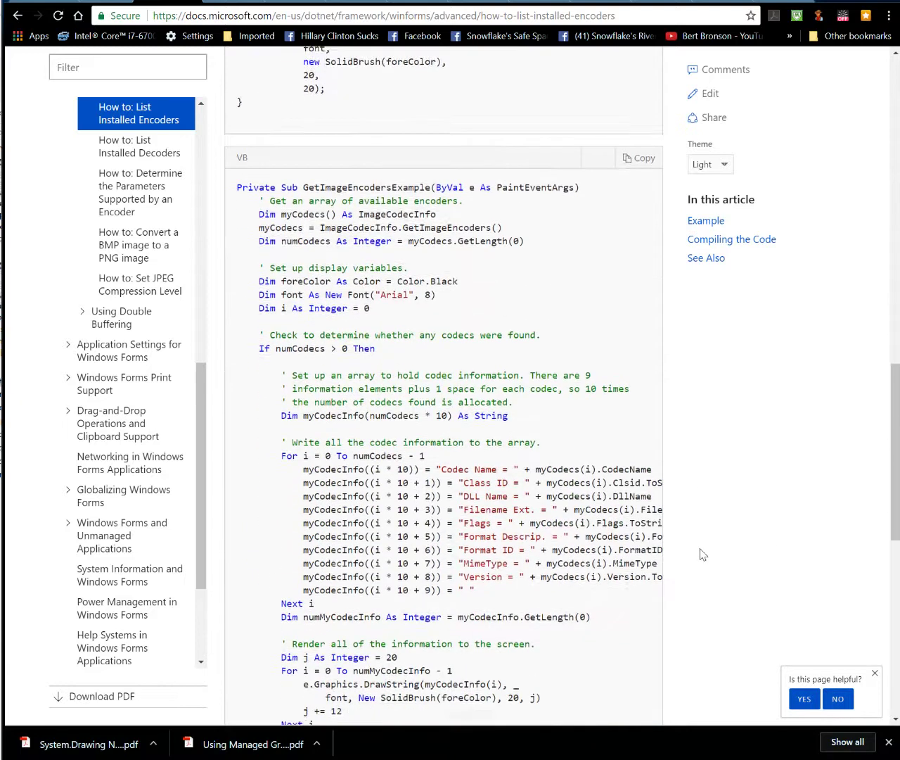
{"action": "scroll", "coordinate": [703, 555], "scroll_direction": "down", "scroll_amount": 2}
{"action": "scroll", "coordinate": [703, 555], "scroll_direction": "down", "scroll_amount": 5}
{"action": "scroll", "coordinate": [703, 555], "scroll_direction": "down", "scroll_amount": 3}
{"action": "scroll", "coordinate": [689, 554], "scroll_direction": "down", "scroll_amount": 3}
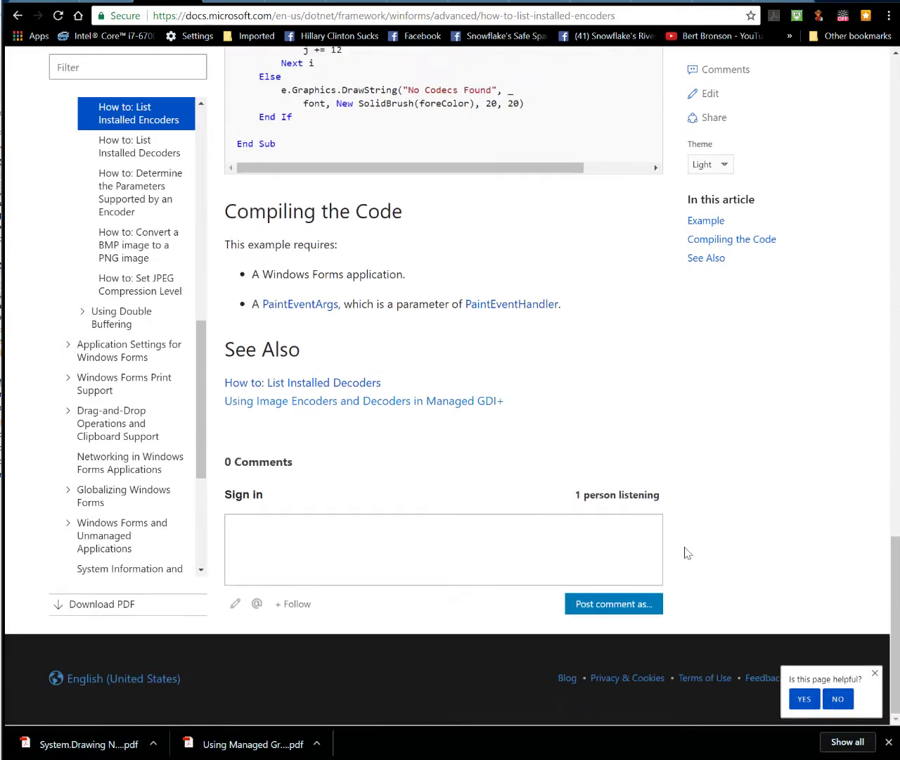
{"action": "left_click", "coordinate": [123, 146]}
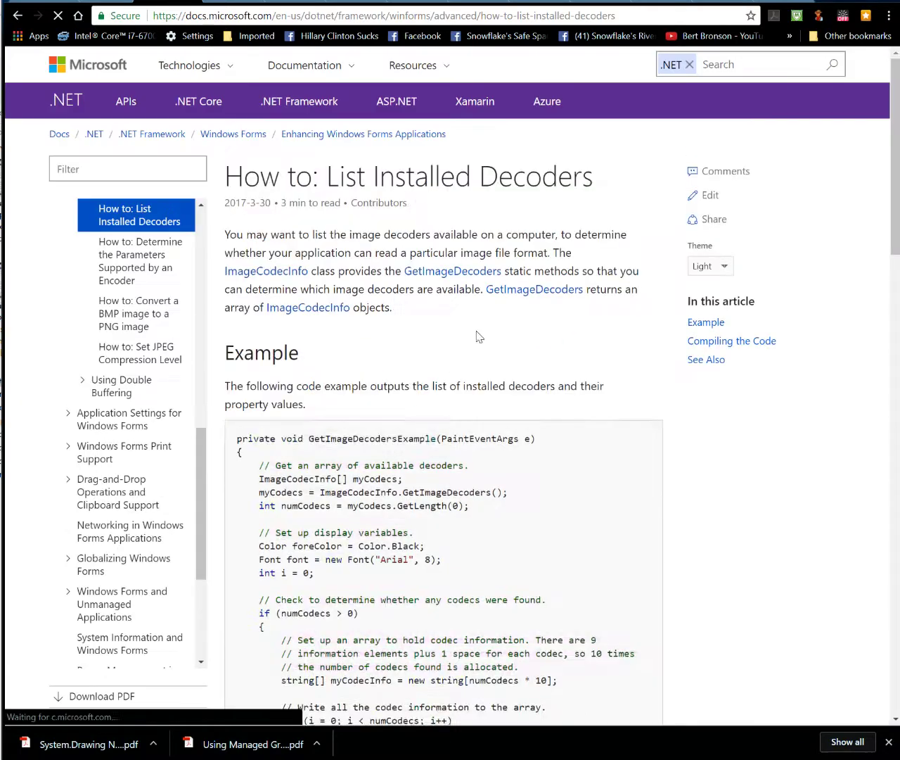
{"action": "scroll", "coordinate": [659, 451], "scroll_direction": "down", "scroll_amount": 3}
{"action": "scroll", "coordinate": [660, 452], "scroll_direction": "down", "scroll_amount": 3}
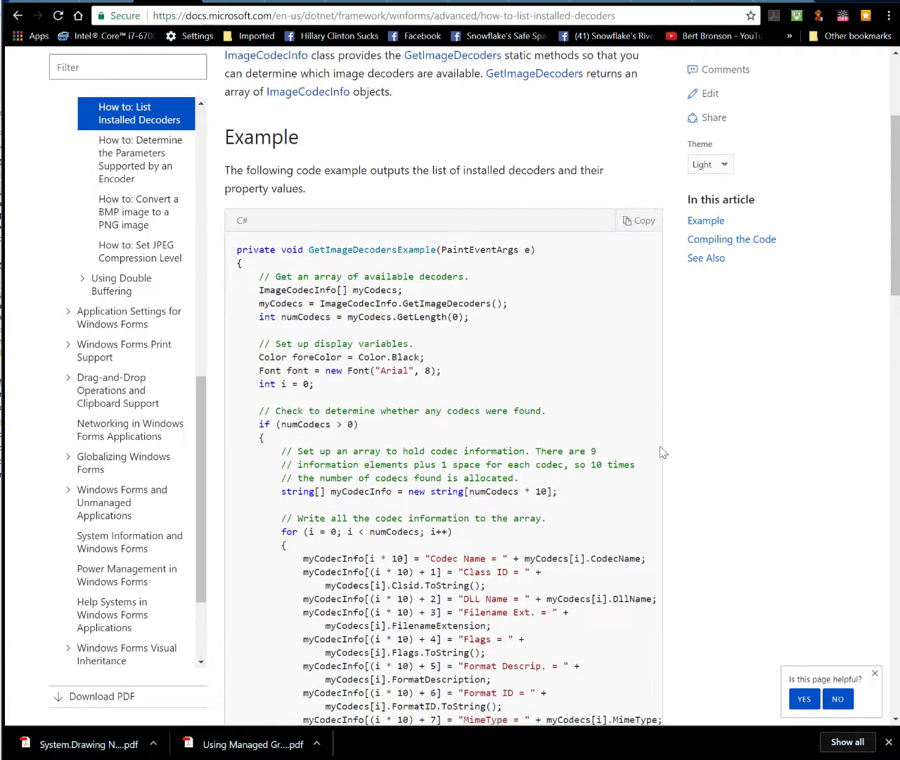
{"action": "scroll", "coordinate": [660, 451], "scroll_direction": "down", "scroll_amount": 3}
{"action": "scroll", "coordinate": [661, 452], "scroll_direction": "down", "scroll_amount": 2}
{"action": "scroll", "coordinate": [663, 453], "scroll_direction": "down", "scroll_amount": 4}
{"action": "scroll", "coordinate": [663, 453], "scroll_direction": "down", "scroll_amount": 2}
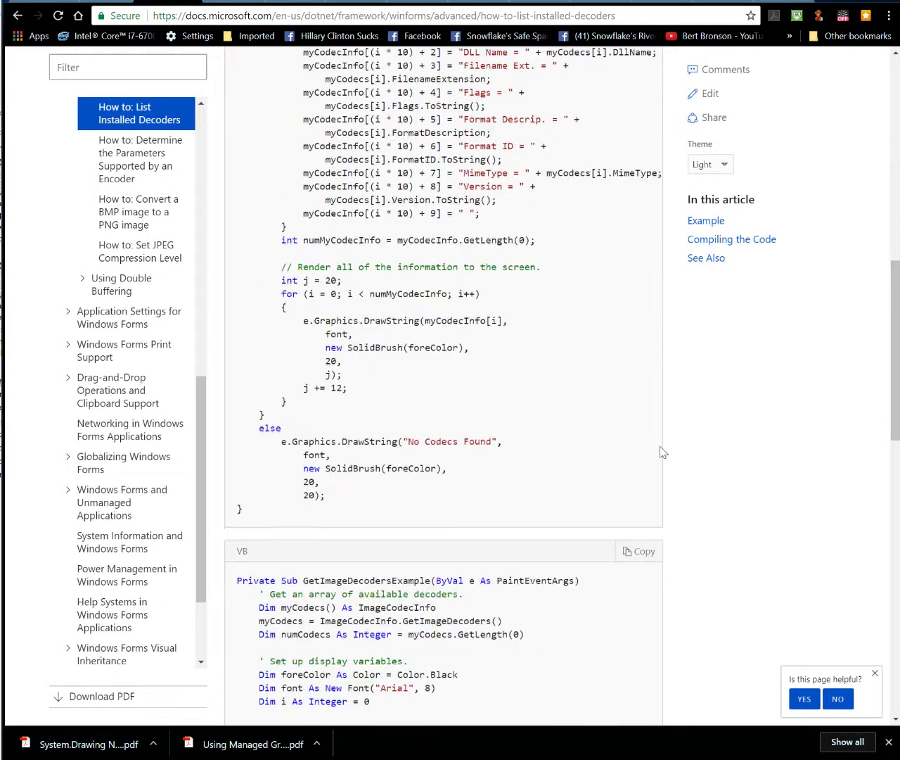
{"action": "scroll", "coordinate": [664, 453], "scroll_direction": "down", "scroll_amount": 4}
{"action": "scroll", "coordinate": [664, 453], "scroll_direction": "down", "scroll_amount": 3}
{"action": "scroll", "coordinate": [664, 453], "scroll_direction": "down", "scroll_amount": 3}
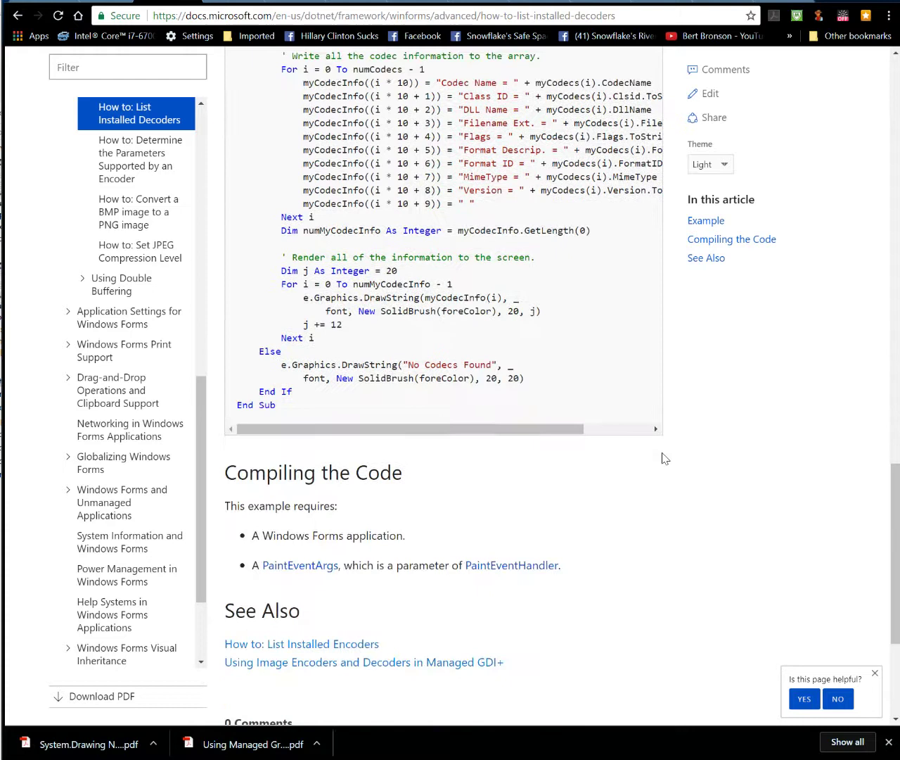
{"action": "scroll", "coordinate": [665, 458], "scroll_direction": "down", "scroll_amount": 1}
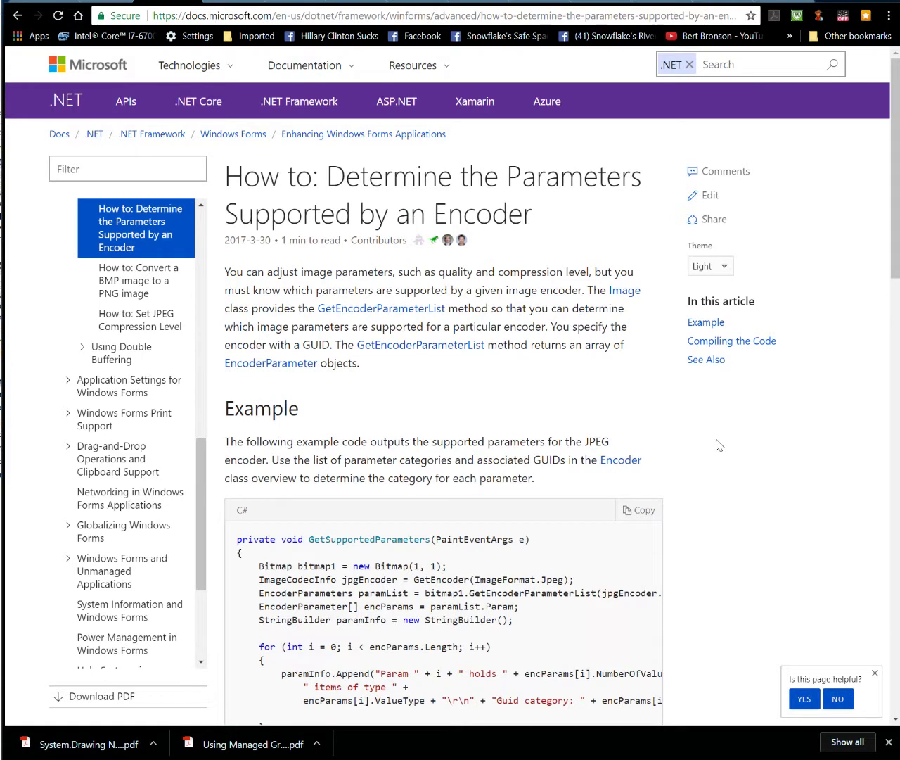
{"action": "scroll", "coordinate": [720, 445], "scroll_direction": "down", "scroll_amount": 4}
{"action": "scroll", "coordinate": [720, 444], "scroll_direction": "down", "scroll_amount": 3}
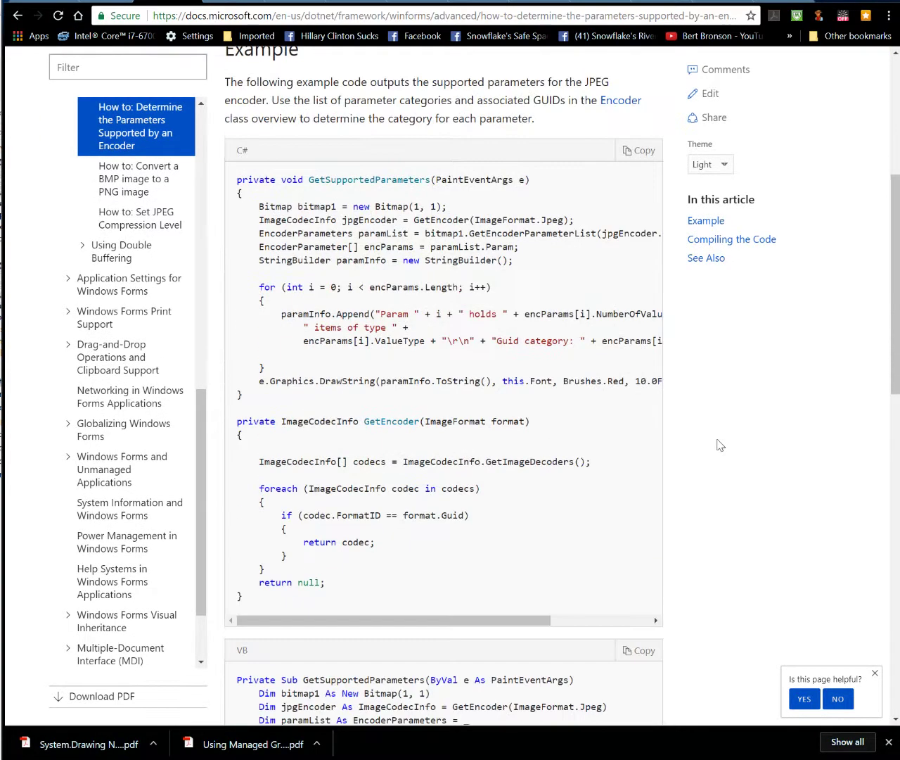
{"action": "scroll", "coordinate": [720, 445], "scroll_direction": "down", "scroll_amount": 3}
{"action": "scroll", "coordinate": [720, 445], "scroll_direction": "down", "scroll_amount": 2}
{"action": "scroll", "coordinate": [720, 445], "scroll_direction": "down", "scroll_amount": 3}
{"action": "scroll", "coordinate": [719, 445], "scroll_direction": "down", "scroll_amount": 2}
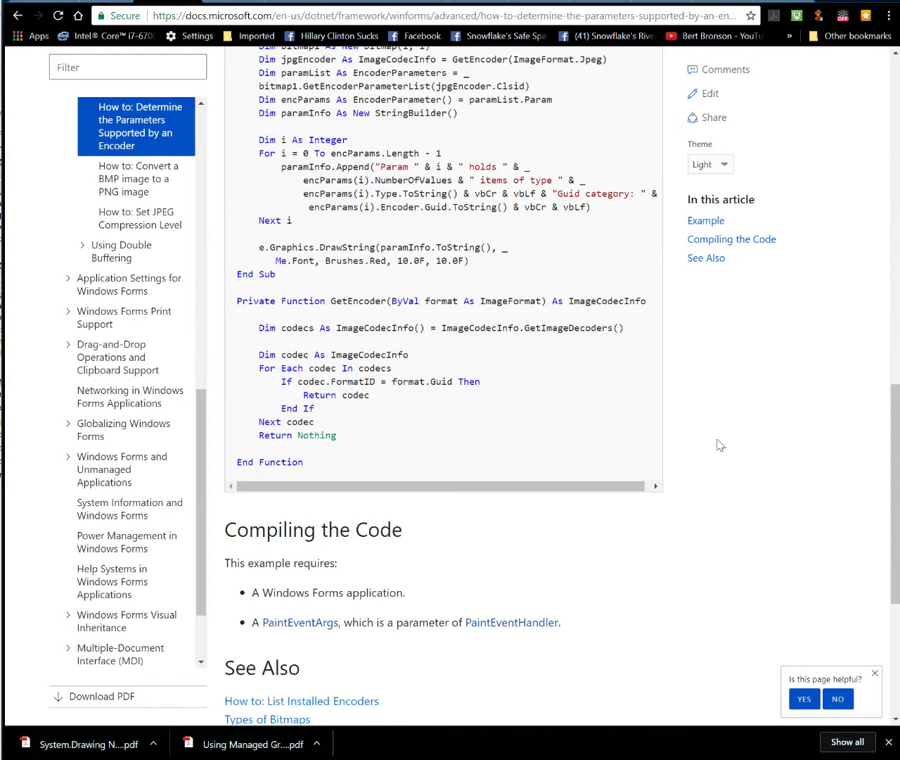
- Open 'How to: Convert a BMP image to a PNG image' and read down to See Also
{"action": "left_click", "coordinate": [161, 170]}
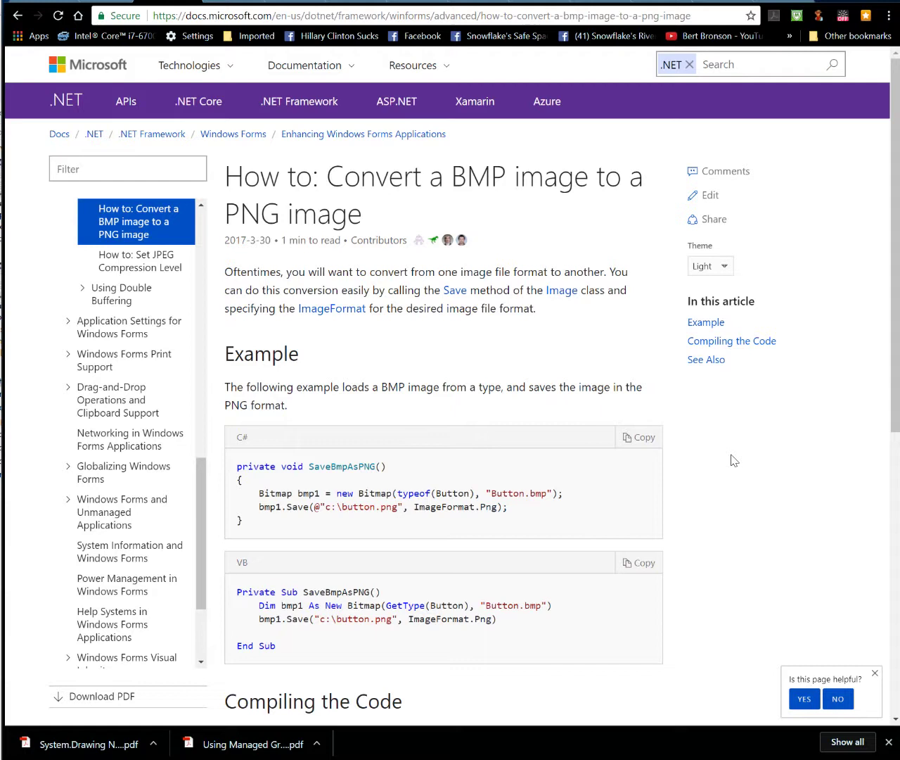
{"action": "scroll", "coordinate": [733, 461], "scroll_direction": "down", "scroll_amount": 2}
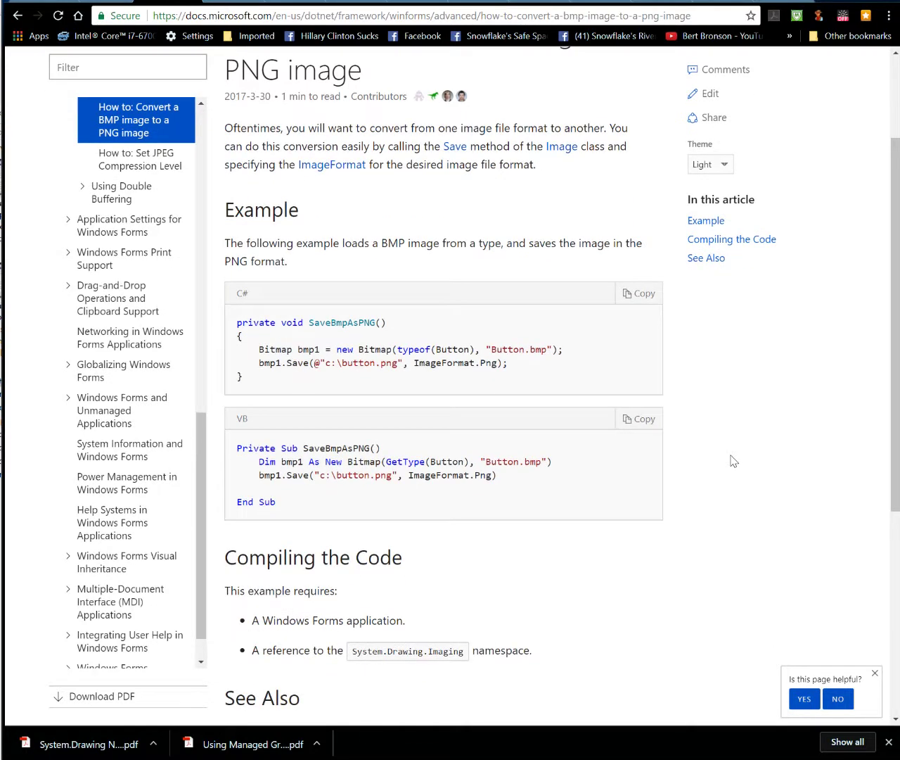
{"action": "scroll", "coordinate": [734, 461], "scroll_direction": "down", "scroll_amount": 1}
{"action": "scroll", "coordinate": [734, 461], "scroll_direction": "down", "scroll_amount": 3}
{"action": "scroll", "coordinate": [733, 461], "scroll_direction": "down", "scroll_amount": 1}
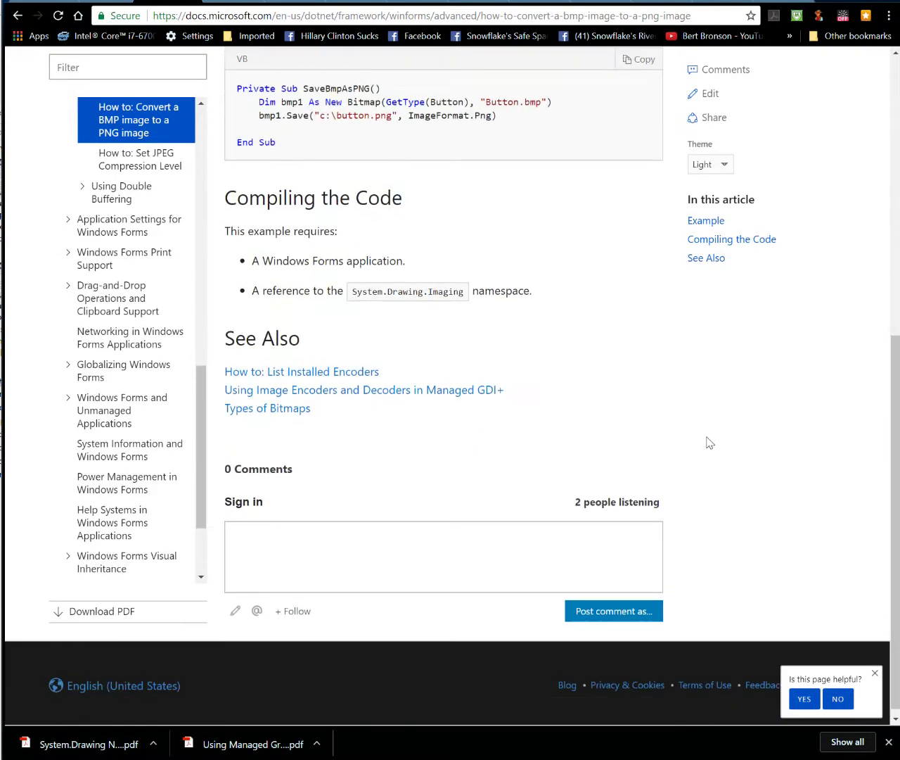
- Open 'How to: Set JPEG Compression Level' and read its code samples to See Also
{"action": "left_click", "coordinate": [136, 159]}
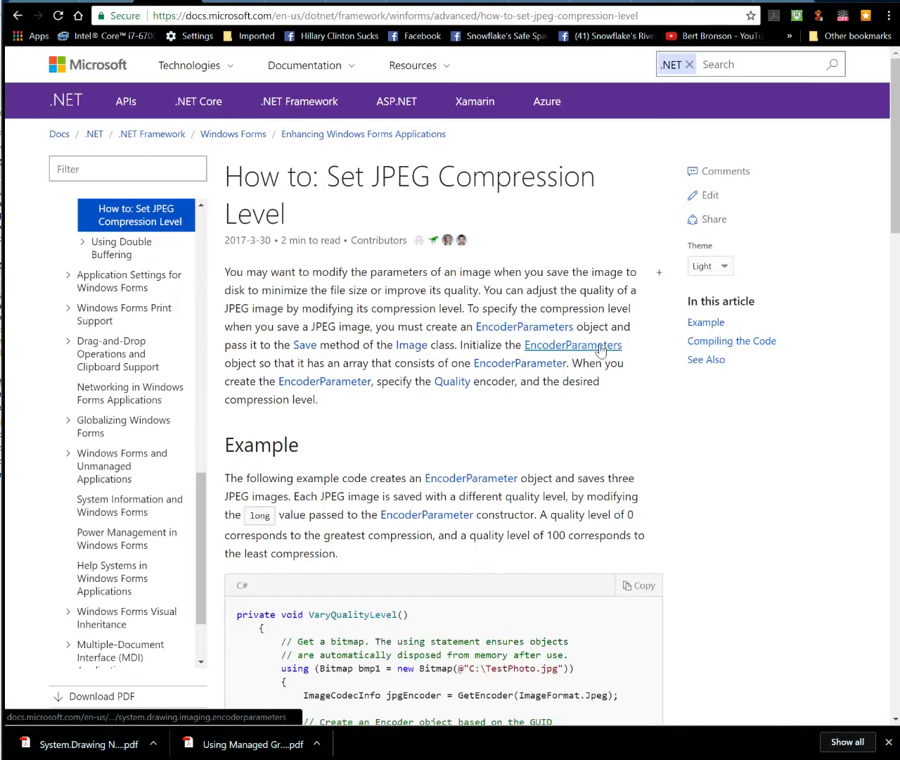
{"action": "scroll", "coordinate": [650, 419], "scroll_direction": "down", "scroll_amount": 3}
{"action": "scroll", "coordinate": [650, 419], "scroll_direction": "down", "scroll_amount": 1}
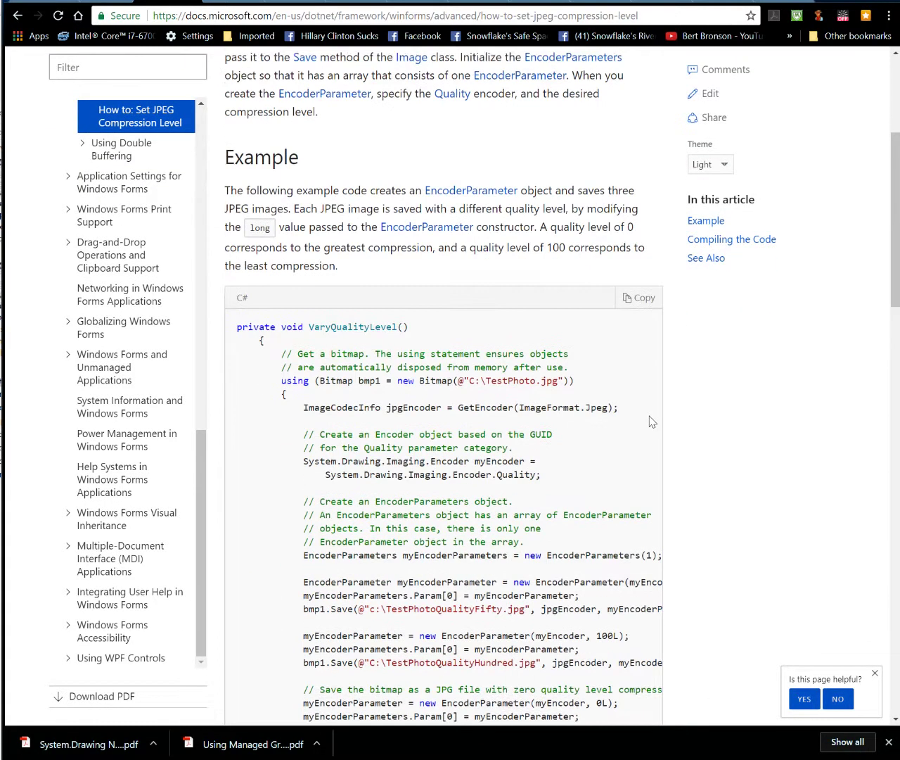
{"action": "scroll", "coordinate": [651, 418], "scroll_direction": "down", "scroll_amount": 3}
{"action": "scroll", "coordinate": [652, 422], "scroll_direction": "down", "scroll_amount": 1}
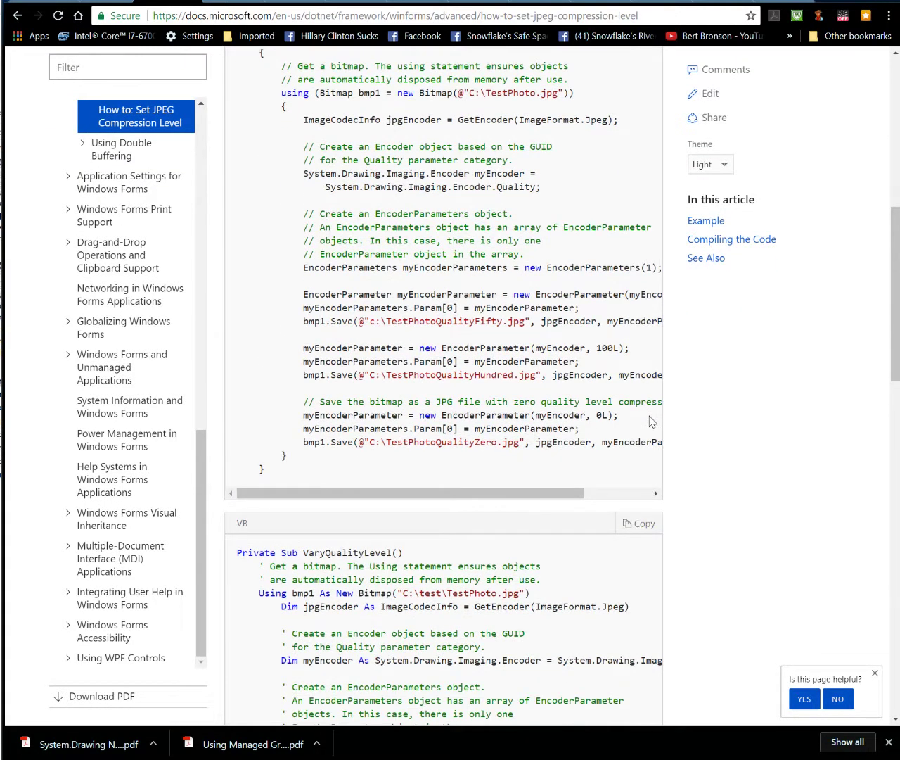
{"action": "left_click_drag", "start_coordinate": [550, 493], "coordinate": [527, 497]}
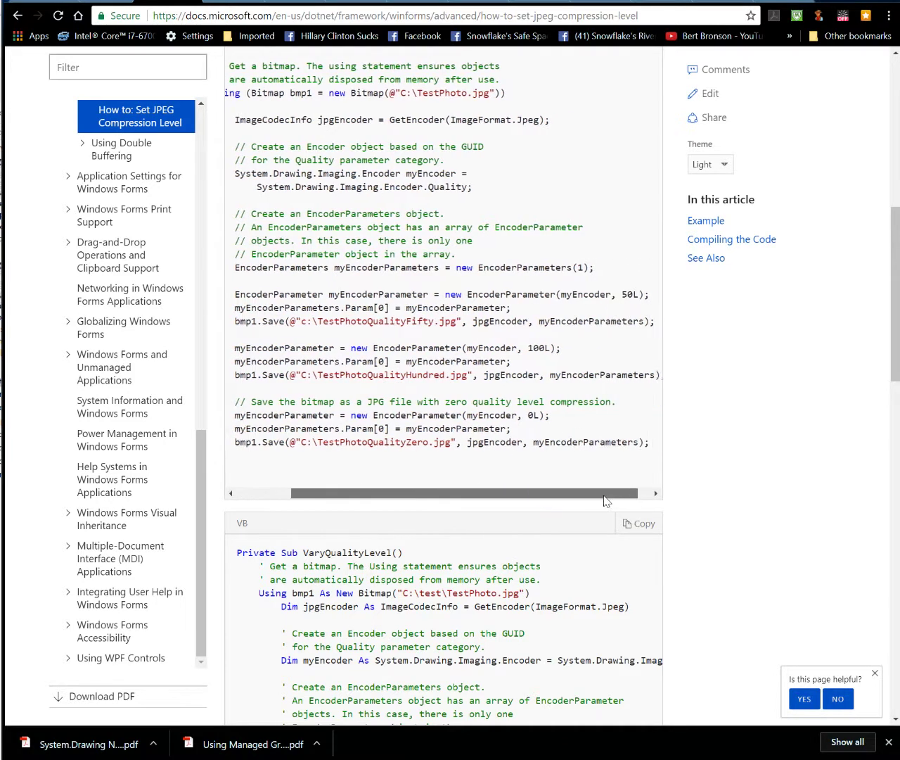
{"action": "scroll", "coordinate": [701, 427], "scroll_direction": "down", "scroll_amount": 2}
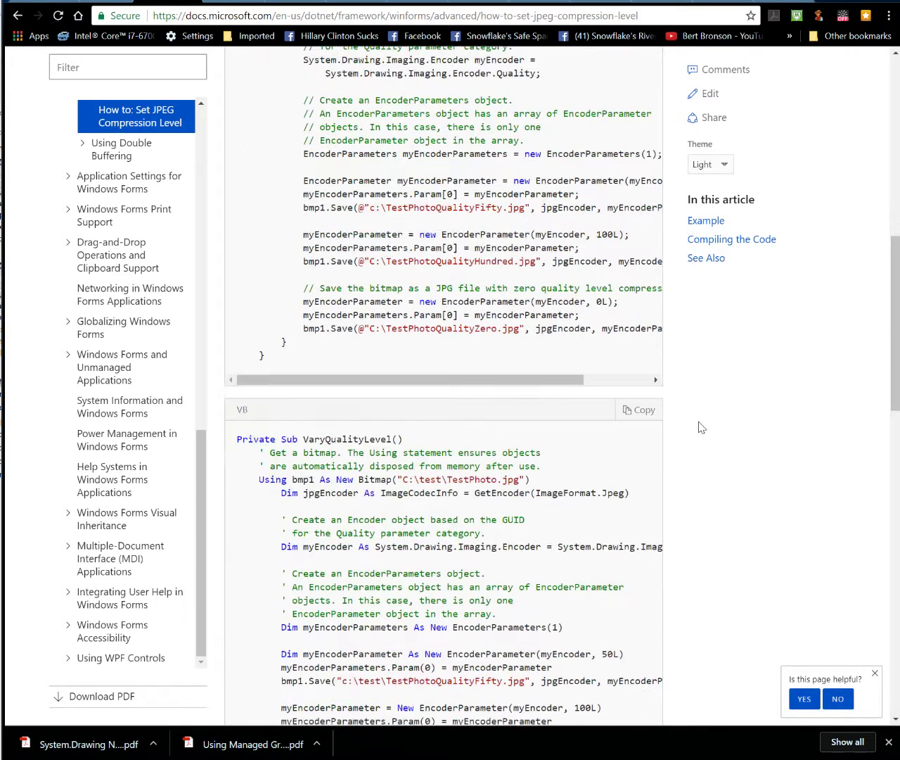
{"action": "scroll", "coordinate": [702, 427], "scroll_direction": "down", "scroll_amount": 3}
{"action": "scroll", "coordinate": [702, 427], "scroll_direction": "down", "scroll_amount": 2}
{"action": "scroll", "coordinate": [701, 427], "scroll_direction": "down", "scroll_amount": 3}
{"action": "scroll", "coordinate": [702, 427], "scroll_direction": "down", "scroll_amount": 2}
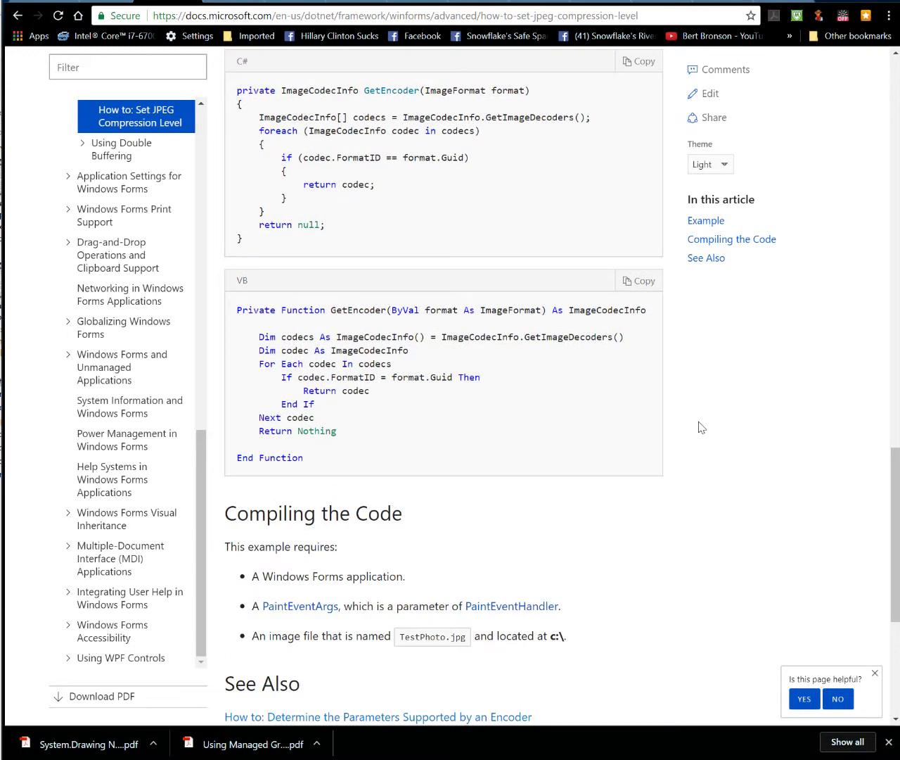
{"action": "scroll", "coordinate": [702, 427], "scroll_direction": "down", "scroll_amount": 3}
{"action": "scroll", "coordinate": [701, 427], "scroll_direction": "down", "scroll_amount": 3}
{"action": "scroll", "coordinate": [701, 427], "scroll_direction": "down", "scroll_amount": 1}
{"action": "scroll", "coordinate": [702, 427], "scroll_direction": "down", "scroll_amount": 3}
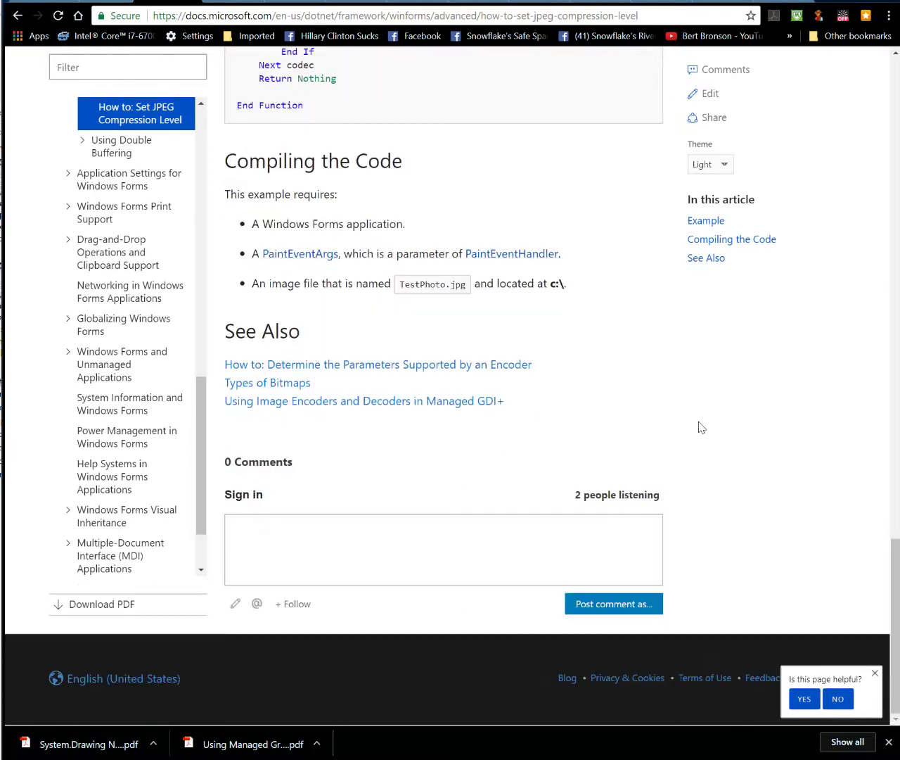
- Step through the double-buffering articles to 'How to: Manually Manage Buffered Graphics'
{"action": "left_click", "coordinate": [120, 146]}
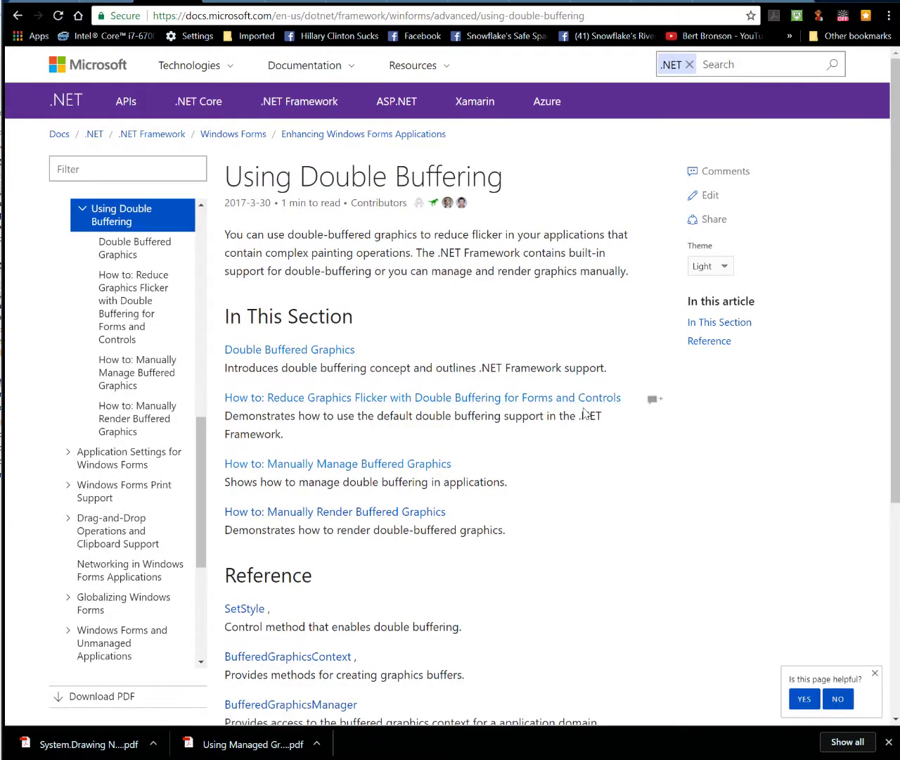
{"action": "scroll", "coordinate": [584, 414], "scroll_direction": "down", "scroll_amount": 3}
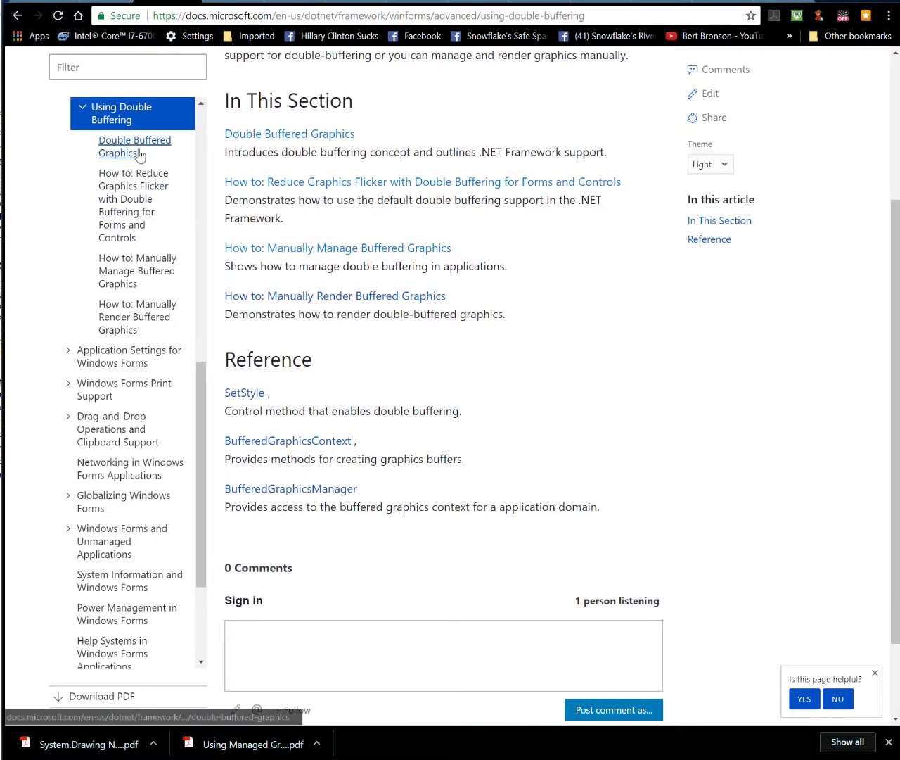
{"action": "left_click", "coordinate": [119, 145]}
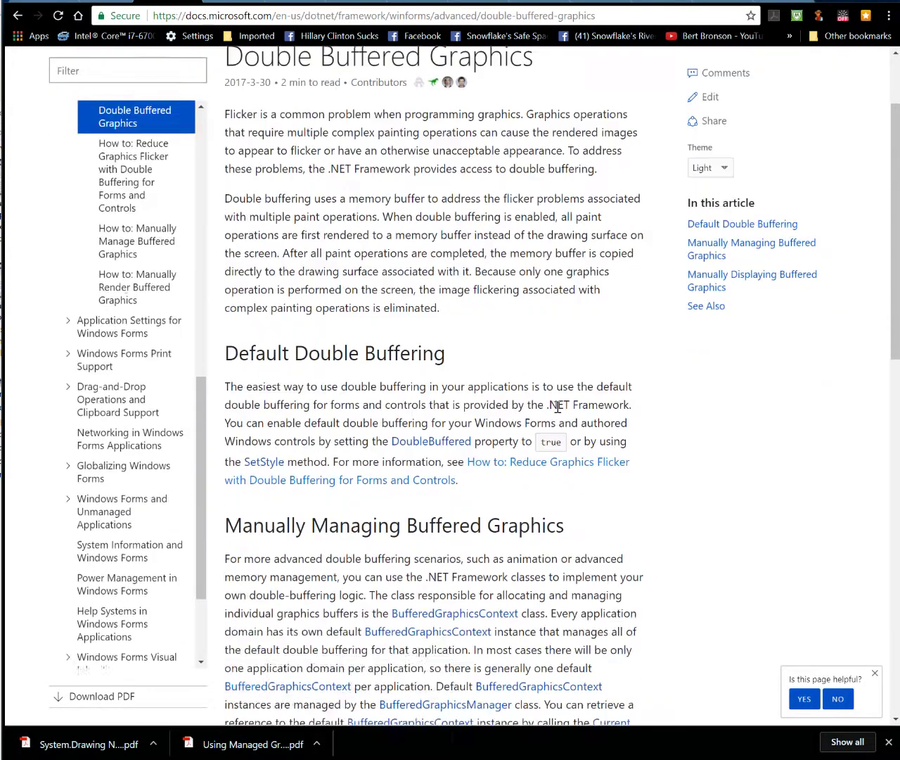
{"action": "scroll", "coordinate": [557, 406], "scroll_direction": "down", "scroll_amount": 4}
{"action": "scroll", "coordinate": [591, 430], "scroll_direction": "down", "scroll_amount": 4}
{"action": "scroll", "coordinate": [591, 431], "scroll_direction": "down", "scroll_amount": 2}
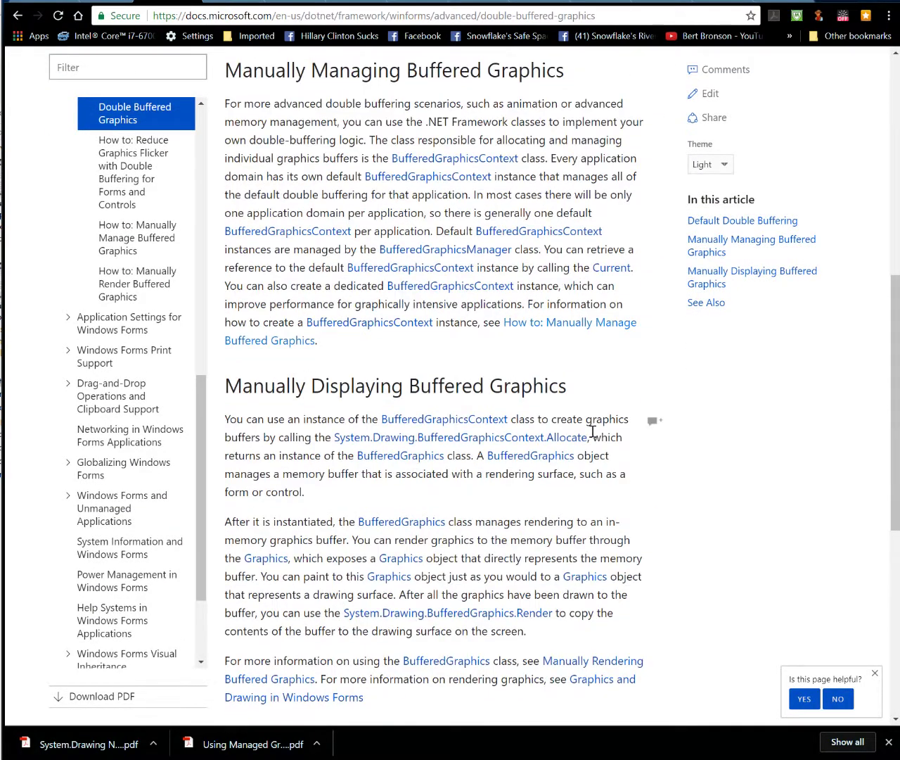
{"action": "scroll", "coordinate": [591, 430], "scroll_direction": "down", "scroll_amount": 4}
{"action": "left_click", "coordinate": [134, 152]}
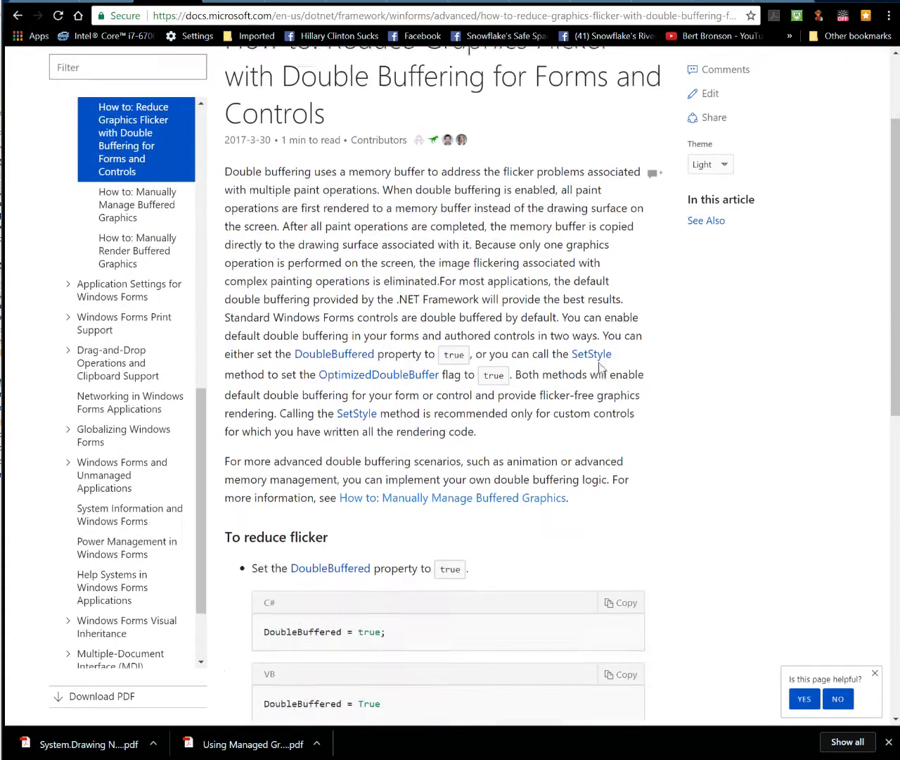
{"action": "scroll", "coordinate": [481, 321], "scroll_direction": "down", "scroll_amount": 3}
{"action": "scroll", "coordinate": [602, 368], "scroll_direction": "down", "scroll_amount": 2}
{"action": "scroll", "coordinate": [602, 369], "scroll_direction": "down", "scroll_amount": 2}
{"action": "scroll", "coordinate": [601, 368], "scroll_direction": "down", "scroll_amount": 2}
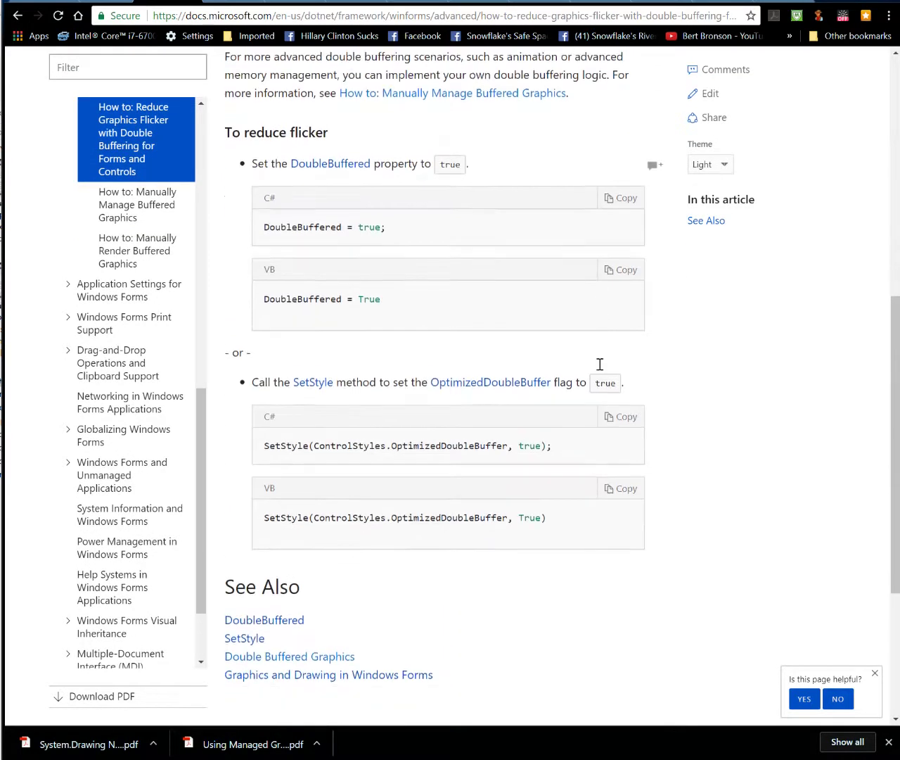
{"action": "scroll", "coordinate": [602, 368], "scroll_direction": "down", "scroll_amount": 2}
{"action": "left_click", "coordinate": [155, 198]}
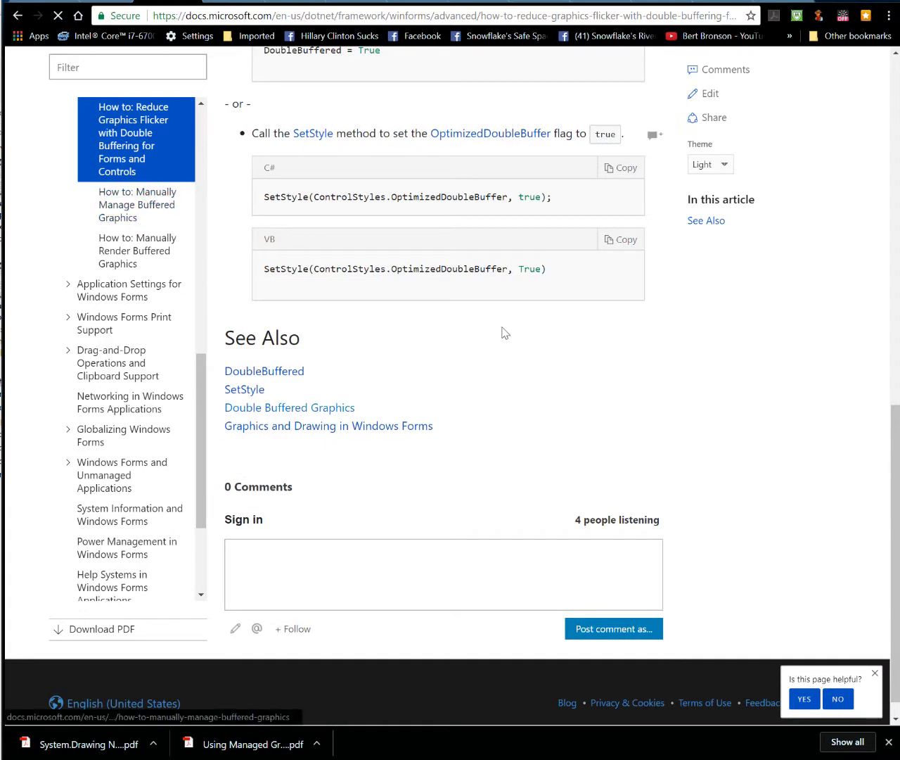
{"action": "scroll", "coordinate": [581, 364], "scroll_direction": "down", "scroll_amount": 3}
{"action": "scroll", "coordinate": [654, 389], "scroll_direction": "down", "scroll_amount": 2}
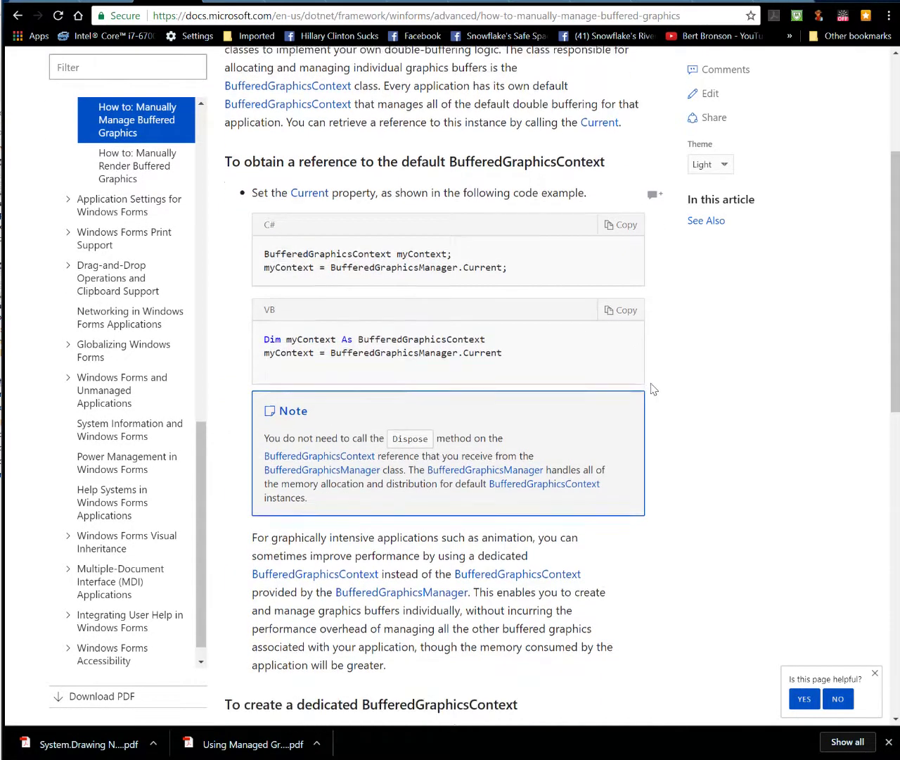
{"action": "scroll", "coordinate": [654, 389], "scroll_direction": "down", "scroll_amount": 1}
{"action": "scroll", "coordinate": [654, 389], "scroll_direction": "down", "scroll_amount": 2}
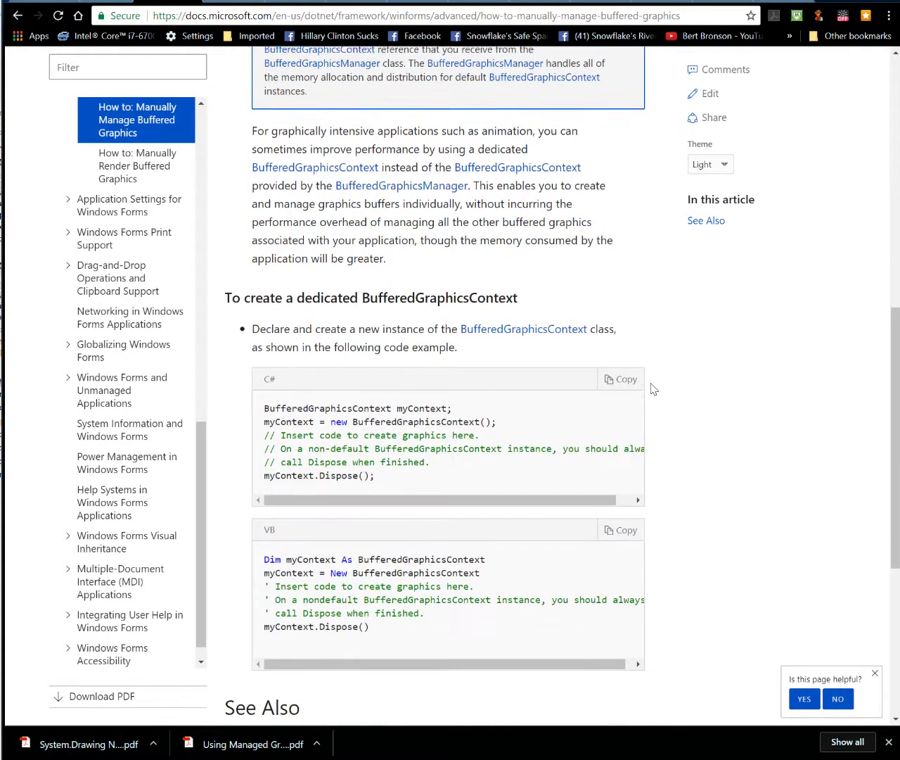
{"action": "scroll", "coordinate": [653, 389], "scroll_direction": "down", "scroll_amount": 1}
{"action": "scroll", "coordinate": [654, 389], "scroll_direction": "down", "scroll_amount": 2}
{"action": "scroll", "coordinate": [653, 389], "scroll_direction": "down", "scroll_amount": 2}
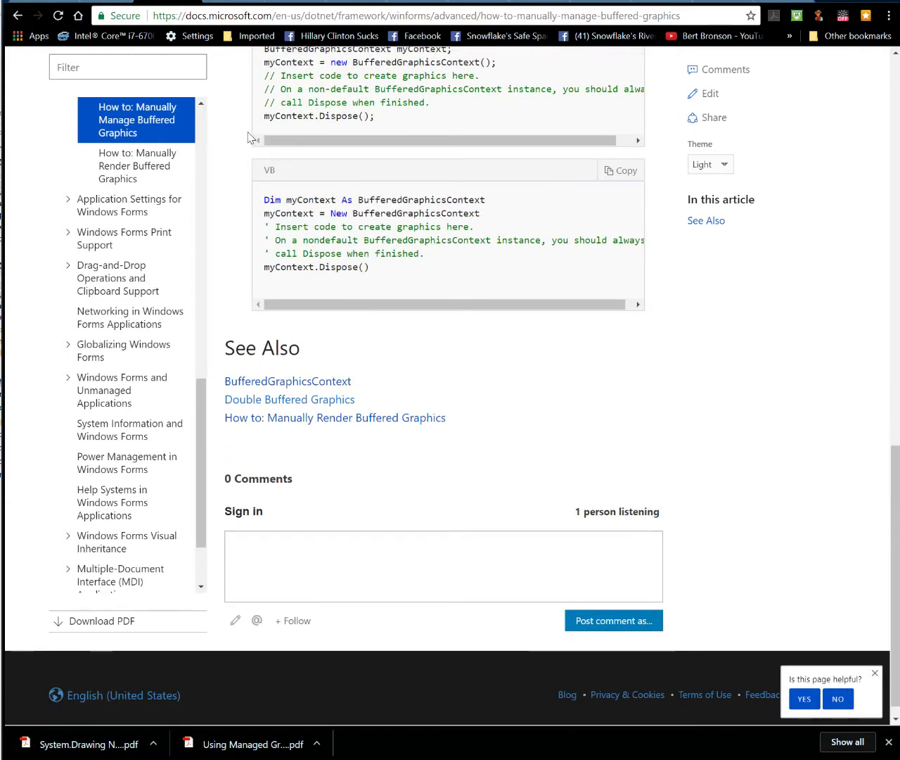
- Open 'How to: Manually Render Buffered Graphics' and read its steps down to See Also
{"action": "left_click", "coordinate": [171, 159]}
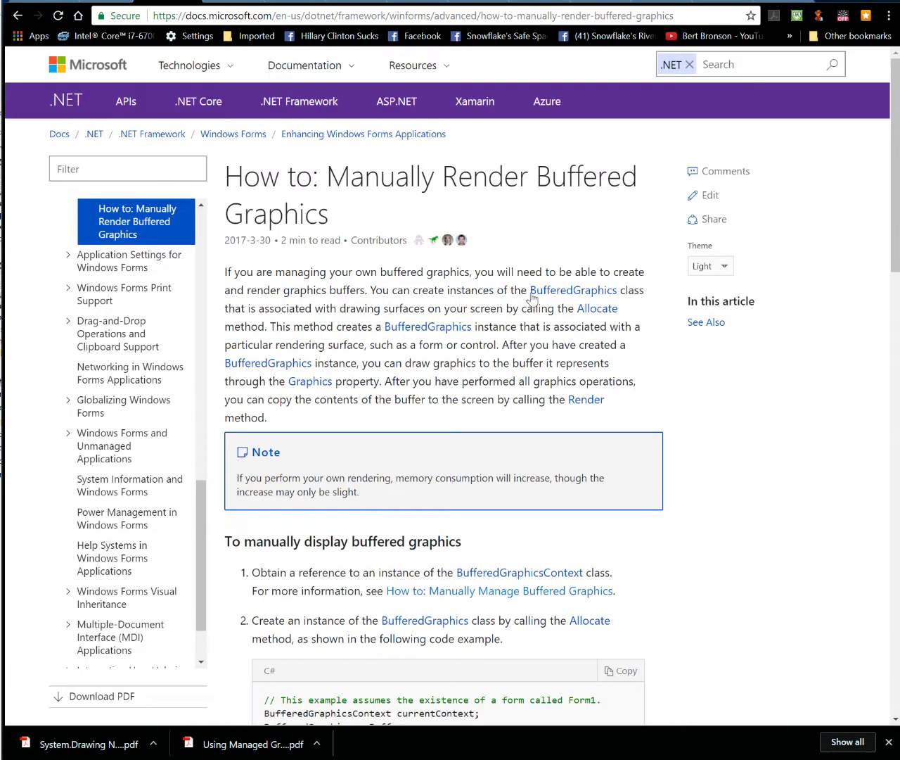
{"action": "scroll", "coordinate": [582, 319], "scroll_direction": "down", "scroll_amount": 1}
{"action": "scroll", "coordinate": [582, 318], "scroll_direction": "down", "scroll_amount": 2}
{"action": "scroll", "coordinate": [583, 319], "scroll_direction": "down", "scroll_amount": 1}
{"action": "scroll", "coordinate": [583, 318], "scroll_direction": "down", "scroll_amount": 3}
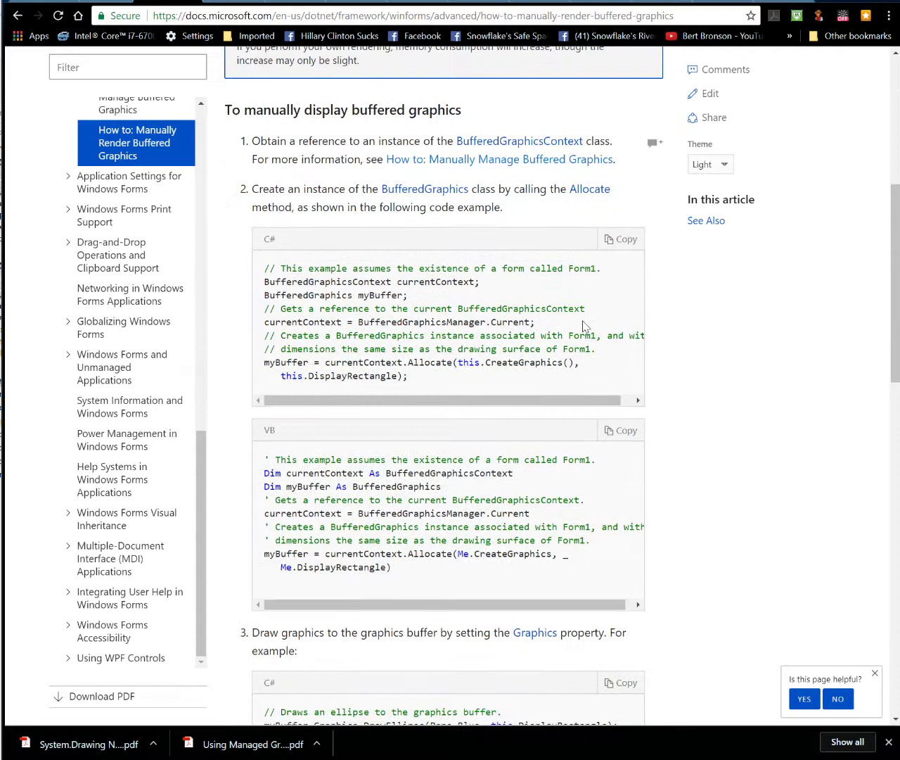
{"action": "scroll", "coordinate": [583, 319], "scroll_direction": "down", "scroll_amount": 2}
{"action": "scroll", "coordinate": [583, 326], "scroll_direction": "down", "scroll_amount": 3}
{"action": "scroll", "coordinate": [583, 326], "scroll_direction": "down", "scroll_amount": 2}
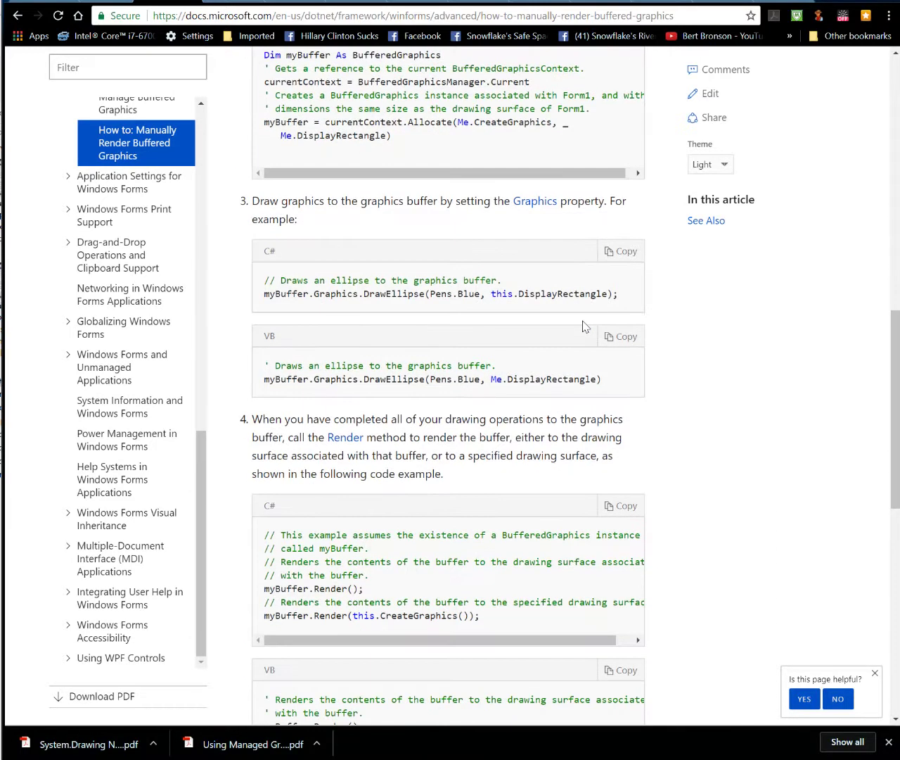
{"action": "scroll", "coordinate": [582, 326], "scroll_direction": "down", "scroll_amount": 2}
{"action": "scroll", "coordinate": [584, 327], "scroll_direction": "down", "scroll_amount": 2}
{"action": "scroll", "coordinate": [584, 327], "scroll_direction": "down", "scroll_amount": 3}
{"action": "scroll", "coordinate": [584, 327], "scroll_direction": "down", "scroll_amount": 2}
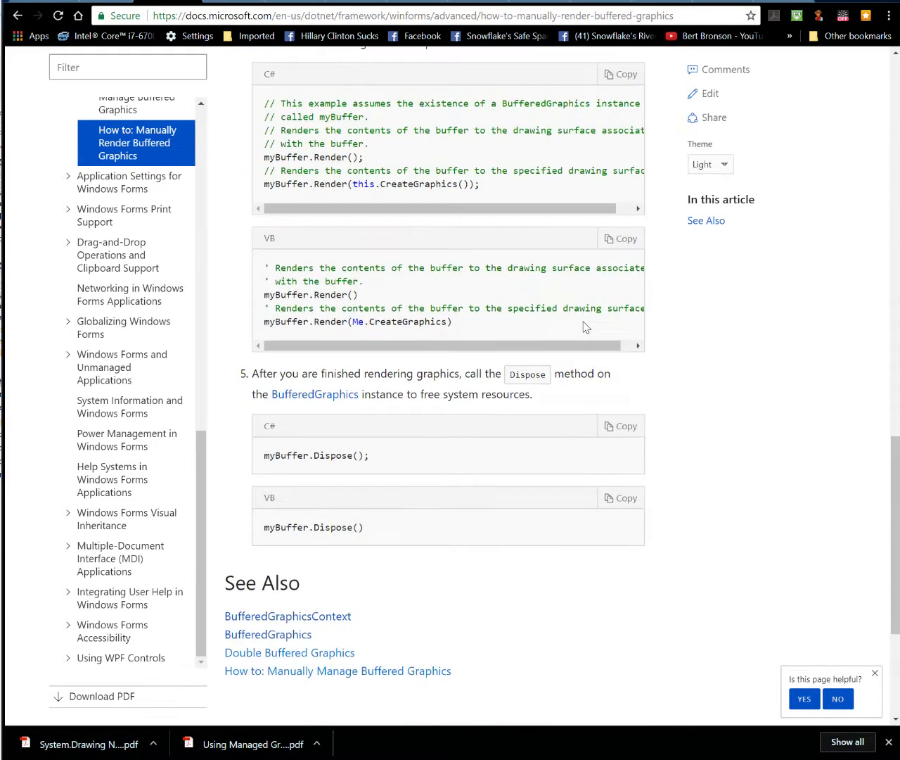
{"action": "scroll", "coordinate": [586, 327], "scroll_direction": "down", "scroll_amount": 1}
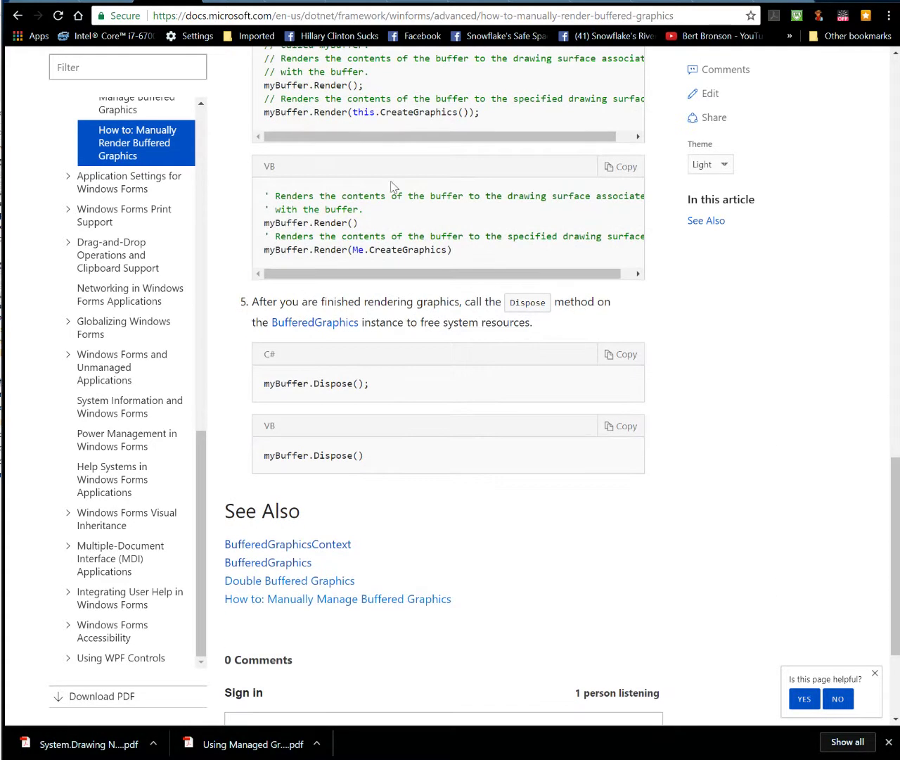
- Open 'Application Settings for Windows Forms' from the sidebar, showing its In This Section list
{"action": "left_click", "coordinate": [146, 178]}
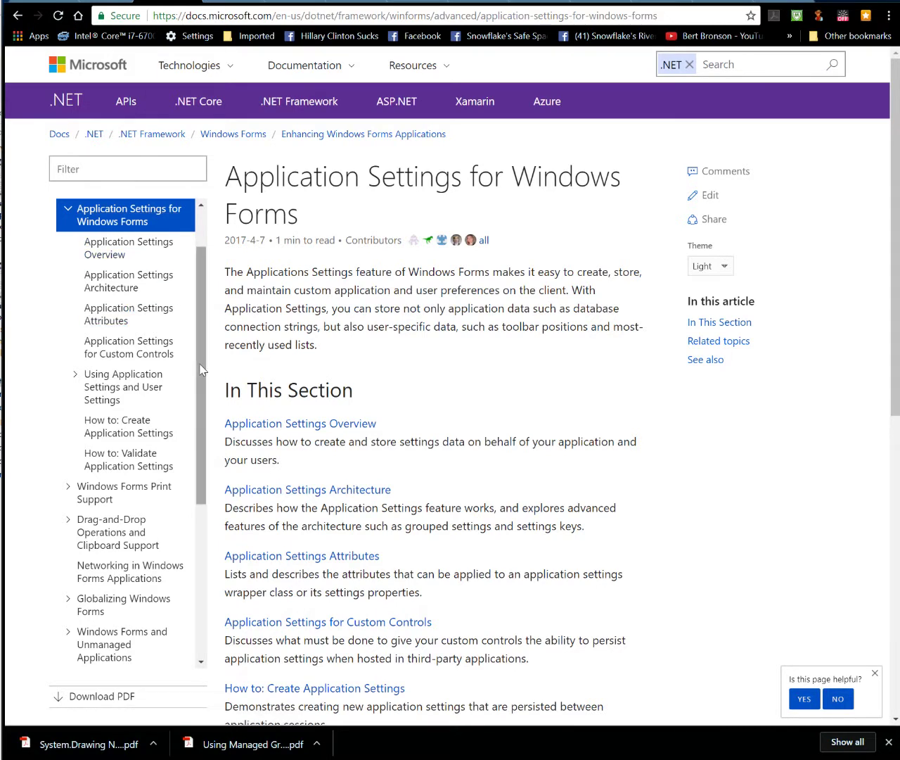
{"action": "left_click_drag", "start_coordinate": [203, 369], "coordinate": [228, 527]}
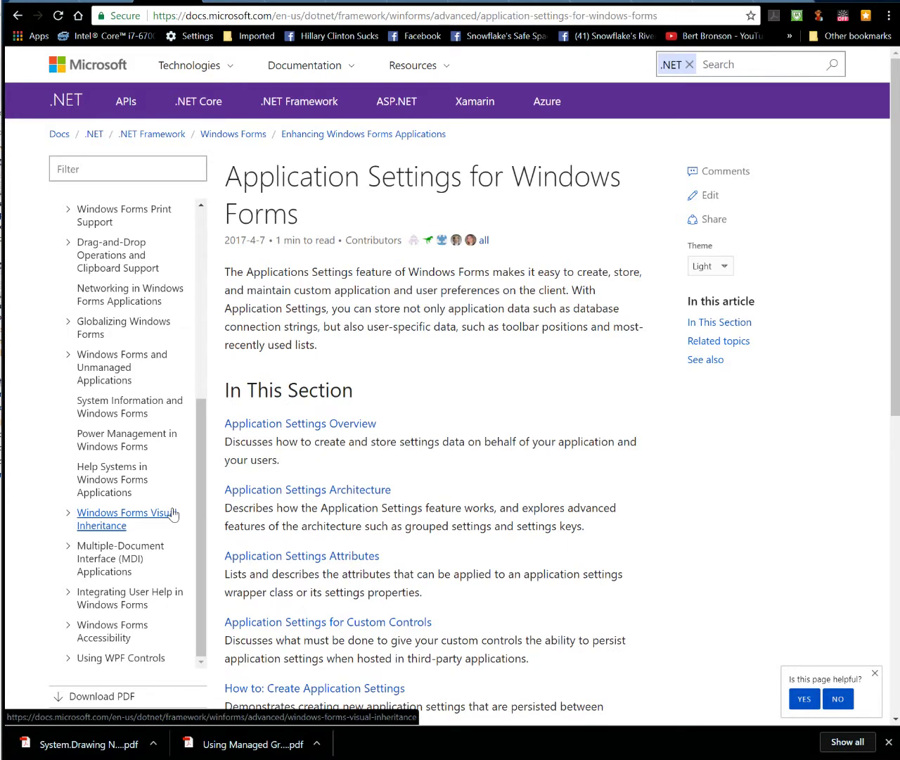
- Open 'Using WPF Controls', then the Copy and Paste ElementHost and Arranging WPF Content walkthroughs
{"action": "left_click", "coordinate": [121, 657]}
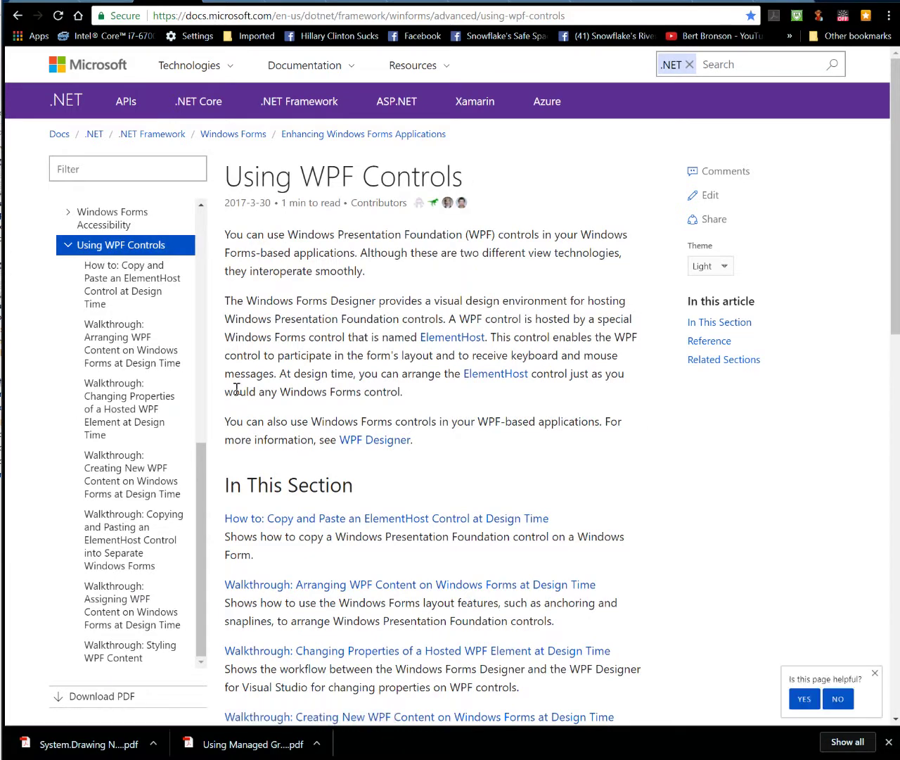
{"action": "left_click", "coordinate": [128, 302]}
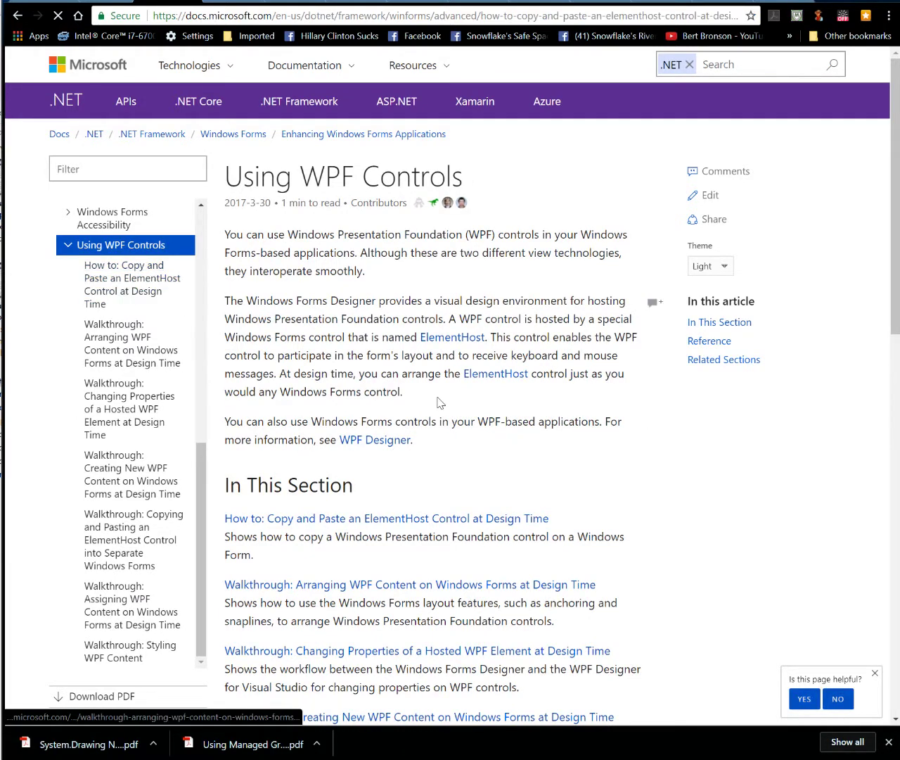
{"action": "scroll", "coordinate": [526, 464], "scroll_direction": "down", "scroll_amount": 3}
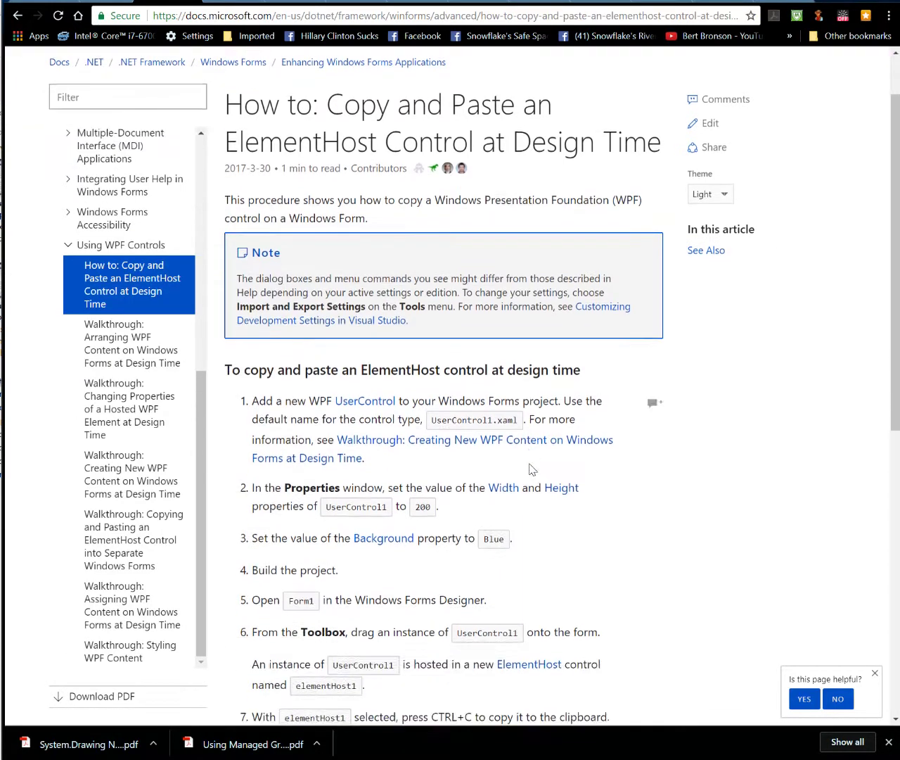
{"action": "scroll", "coordinate": [527, 465], "scroll_direction": "down", "scroll_amount": 2}
{"action": "scroll", "coordinate": [526, 464], "scroll_direction": "down", "scroll_amount": 1}
{"action": "scroll", "coordinate": [535, 469], "scroll_direction": "up", "scroll_amount": 2}
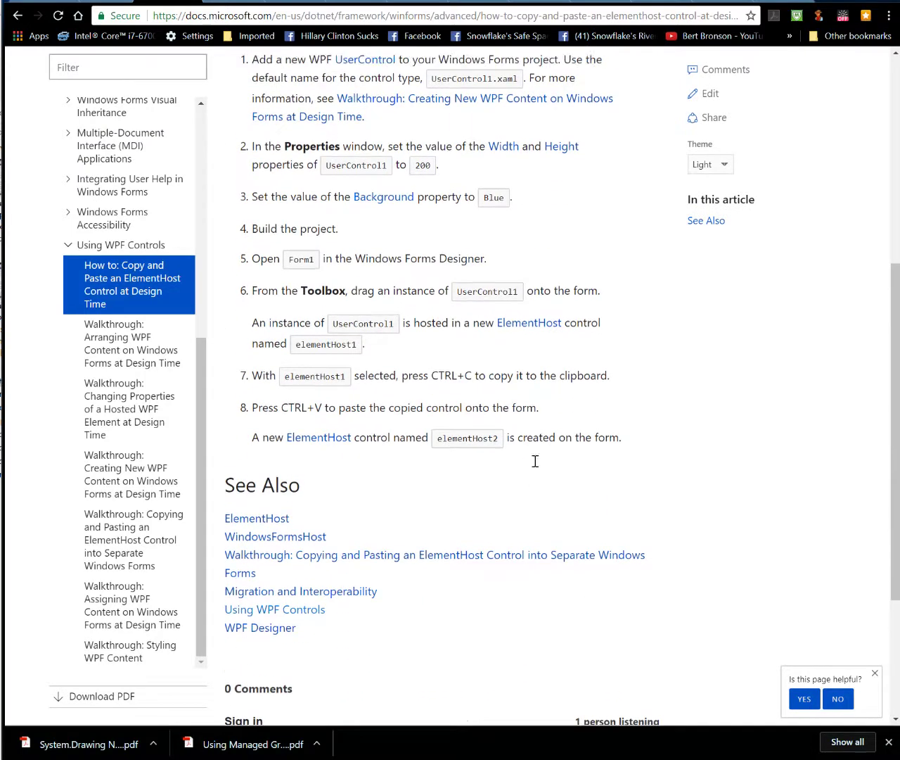
{"action": "scroll", "coordinate": [535, 469], "scroll_direction": "up", "scroll_amount": 4}
{"action": "left_click", "coordinate": [133, 336]}
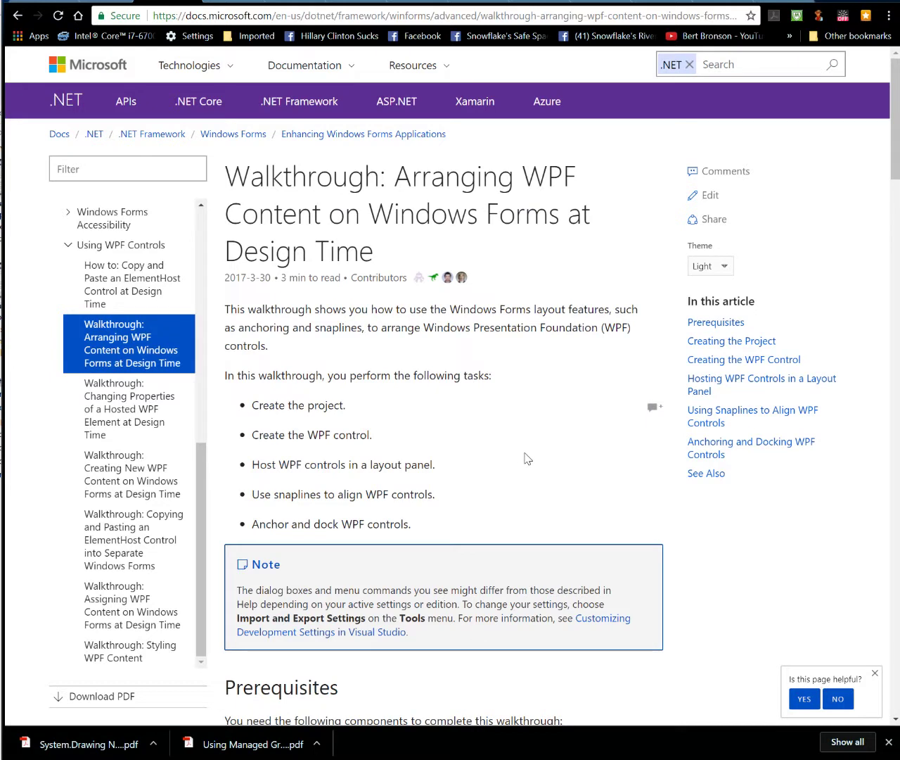
{"action": "scroll", "coordinate": [526, 458], "scroll_direction": "down", "scroll_amount": 2}
{"action": "scroll", "coordinate": [526, 458], "scroll_direction": "down", "scroll_amount": 2}
{"action": "scroll", "coordinate": [527, 458], "scroll_direction": "down", "scroll_amount": 2}
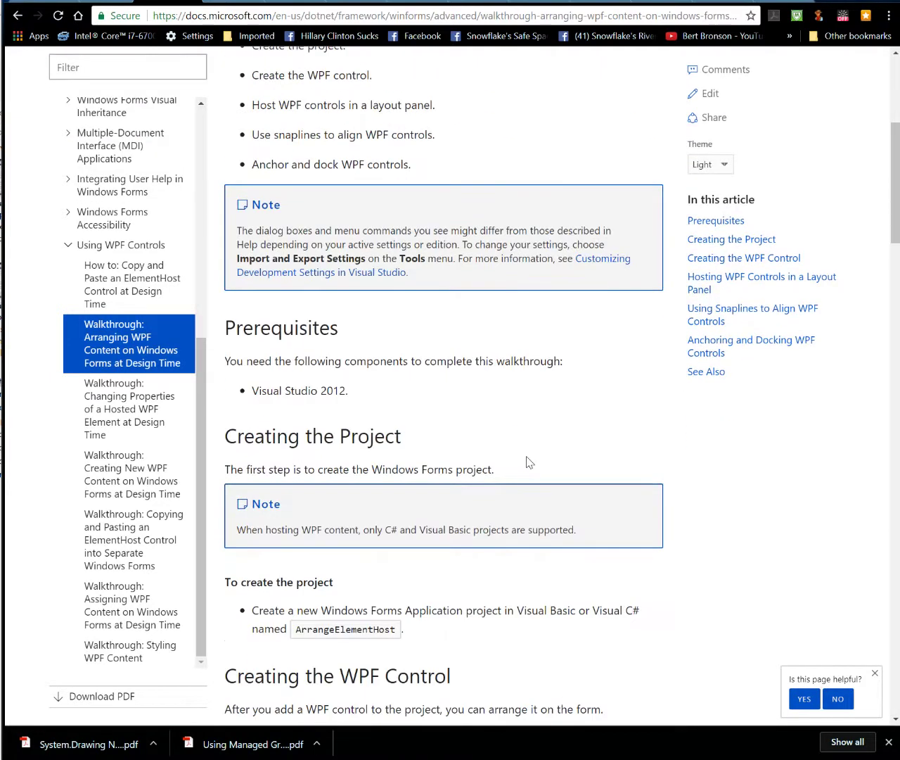
{"action": "scroll", "coordinate": [526, 458], "scroll_direction": "down", "scroll_amount": 2}
{"action": "scroll", "coordinate": [529, 461], "scroll_direction": "down", "scroll_amount": 3}
{"action": "scroll", "coordinate": [529, 461], "scroll_direction": "down", "scroll_amount": 3}
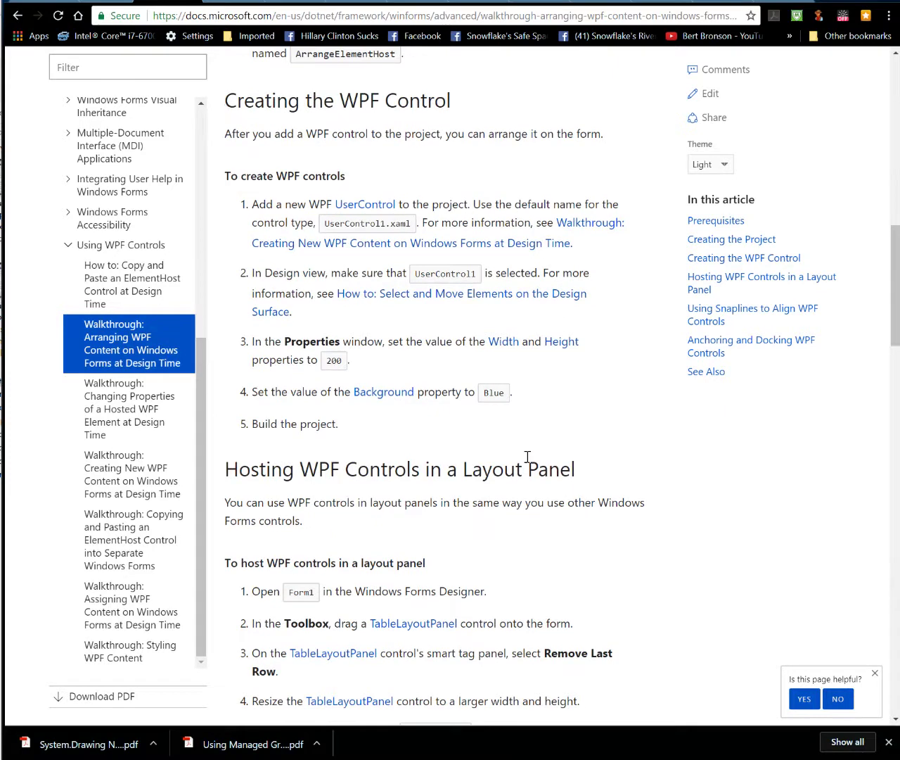
{"action": "scroll", "coordinate": [527, 458], "scroll_direction": "down", "scroll_amount": 3}
{"action": "scroll", "coordinate": [526, 458], "scroll_direction": "down", "scroll_amount": 2}
{"action": "scroll", "coordinate": [526, 458], "scroll_direction": "down", "scroll_amount": 2}
{"action": "scroll", "coordinate": [526, 458], "scroll_direction": "down", "scroll_amount": 2}
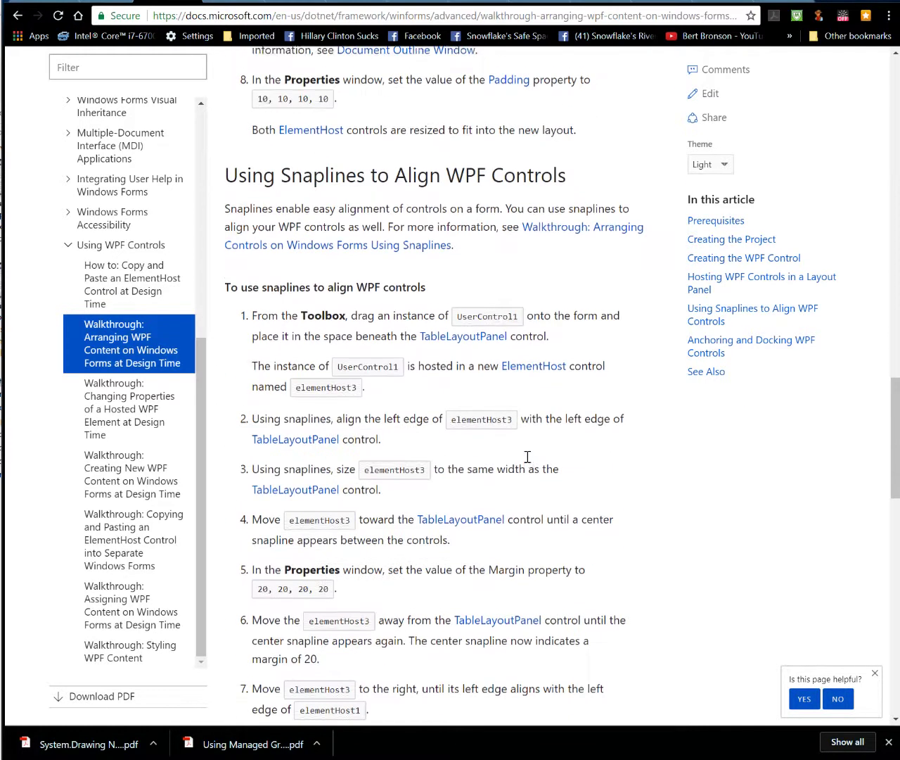
{"action": "scroll", "coordinate": [527, 458], "scroll_direction": "down", "scroll_amount": 2}
{"action": "scroll", "coordinate": [526, 458], "scroll_direction": "down", "scroll_amount": 3}
{"action": "scroll", "coordinate": [526, 458], "scroll_direction": "down", "scroll_amount": 1}
{"action": "scroll", "coordinate": [526, 458], "scroll_direction": "down", "scroll_amount": 1}
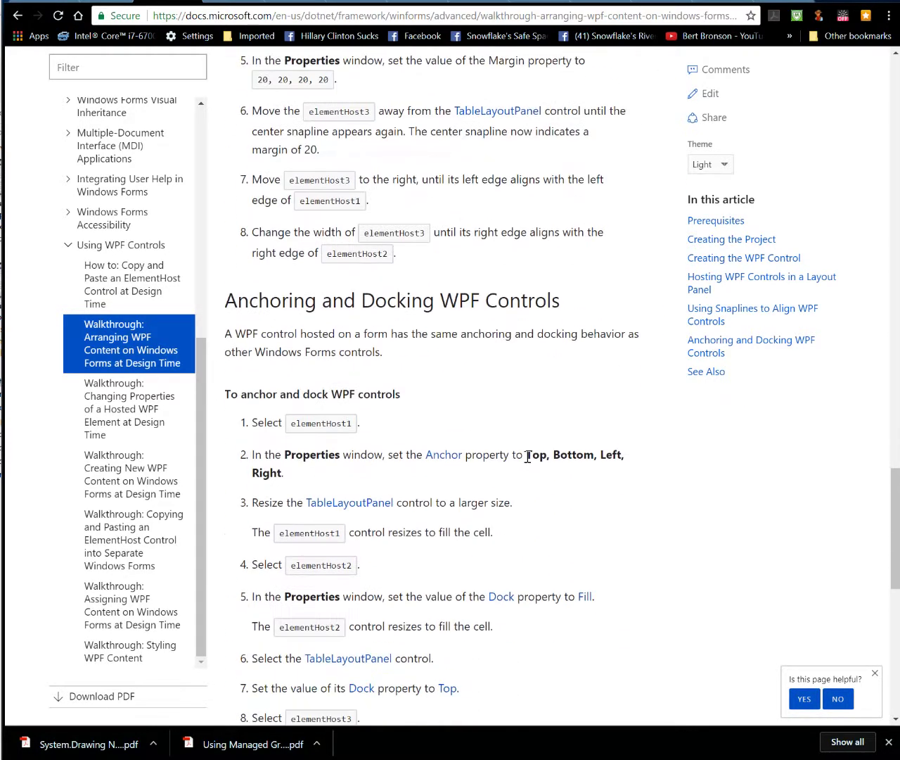
{"action": "scroll", "coordinate": [529, 458], "scroll_direction": "down", "scroll_amount": 2}
{"action": "scroll", "coordinate": [529, 458], "scroll_direction": "down", "scroll_amount": 3}
{"action": "scroll", "coordinate": [529, 458], "scroll_direction": "down", "scroll_amount": 3}
{"action": "scroll", "coordinate": [529, 458], "scroll_direction": "down", "scroll_amount": 2}
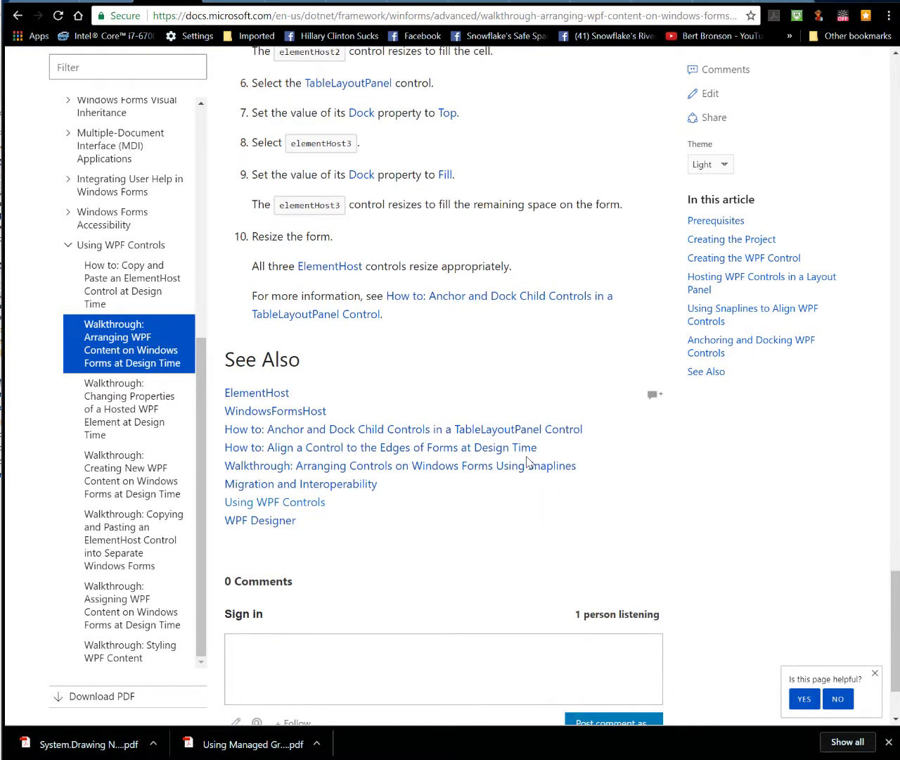
- Go from the Changing Properties walkthrough to Creating New WPF Content and read to See Also
{"action": "left_click", "coordinate": [129, 408]}
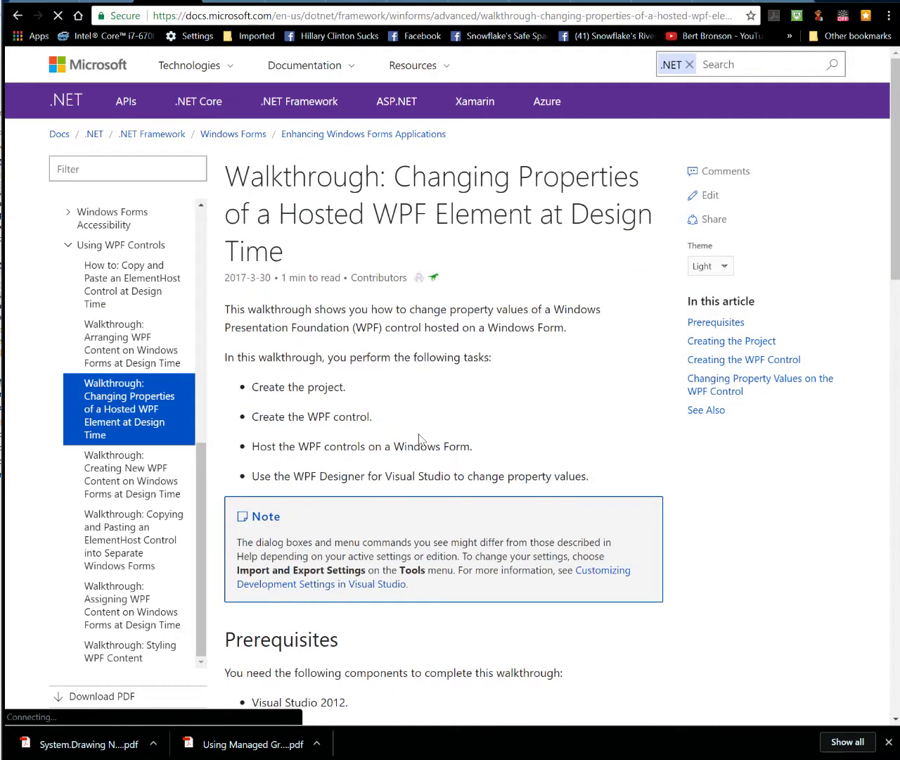
{"action": "scroll", "coordinate": [454, 442], "scroll_direction": "down", "scroll_amount": 3}
{"action": "scroll", "coordinate": [454, 442], "scroll_direction": "down", "scroll_amount": 3}
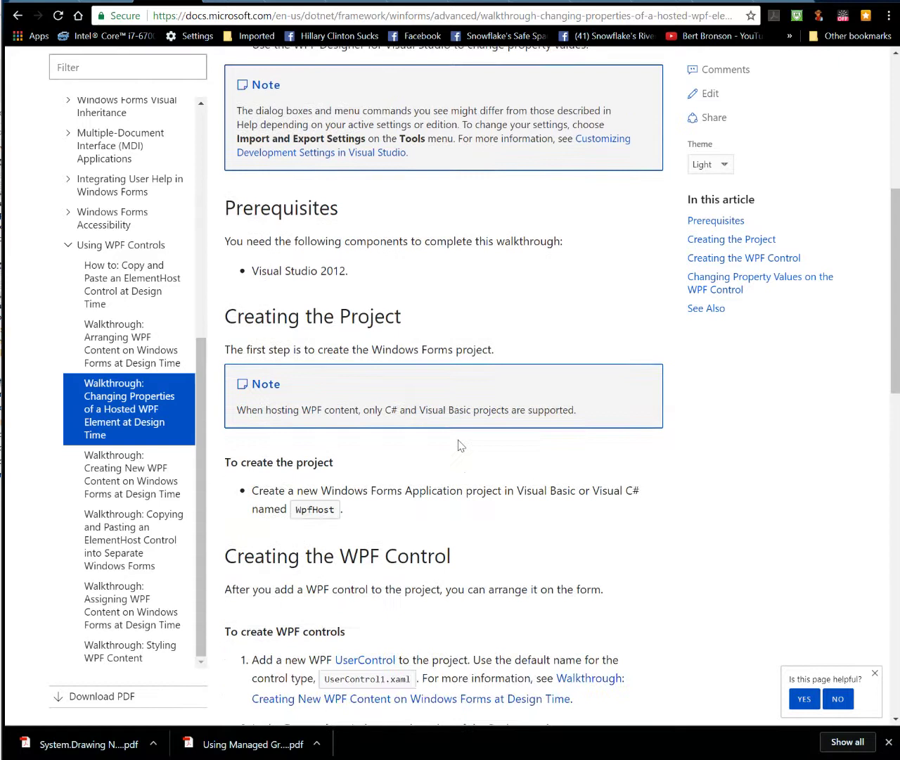
{"action": "scroll", "coordinate": [457, 443], "scroll_direction": "down", "scroll_amount": 2}
{"action": "scroll", "coordinate": [460, 445], "scroll_direction": "down", "scroll_amount": 3}
{"action": "scroll", "coordinate": [461, 446], "scroll_direction": "down", "scroll_amount": 3}
{"action": "scroll", "coordinate": [460, 446], "scroll_direction": "down", "scroll_amount": 2}
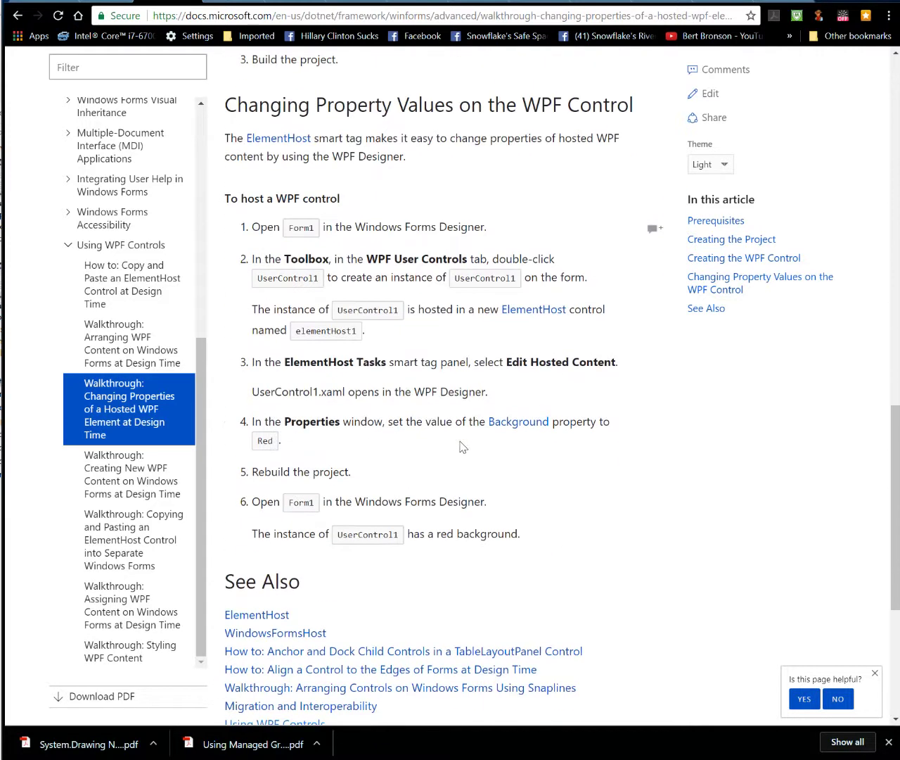
{"action": "scroll", "coordinate": [461, 445], "scroll_direction": "down", "scroll_amount": 2}
{"action": "scroll", "coordinate": [462, 447], "scroll_direction": "down", "scroll_amount": 2}
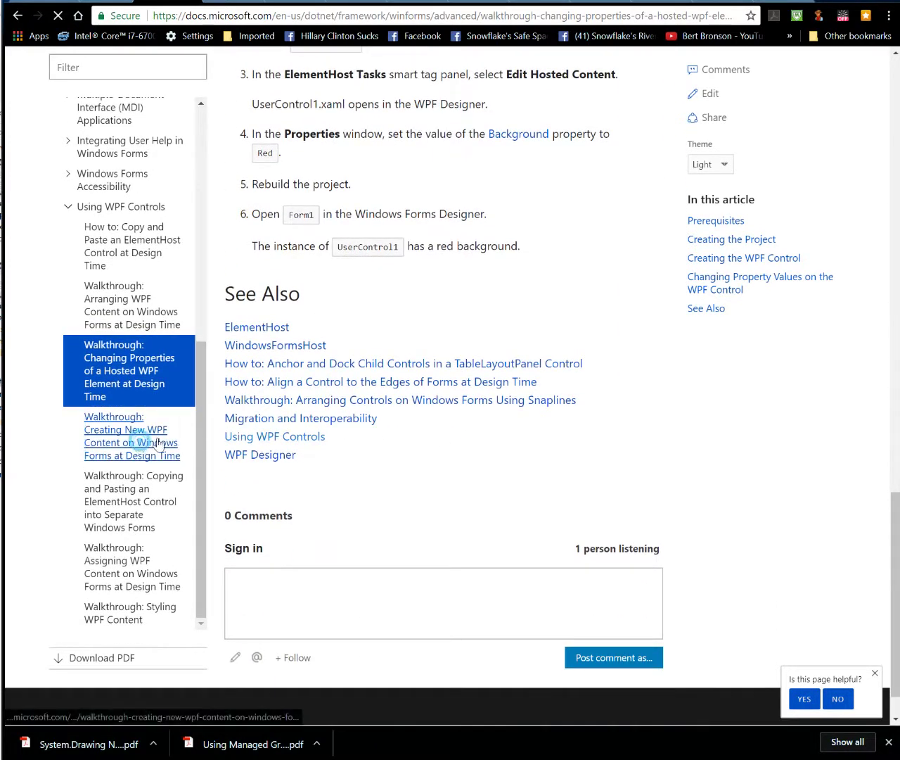
{"action": "left_click", "coordinate": [131, 436]}
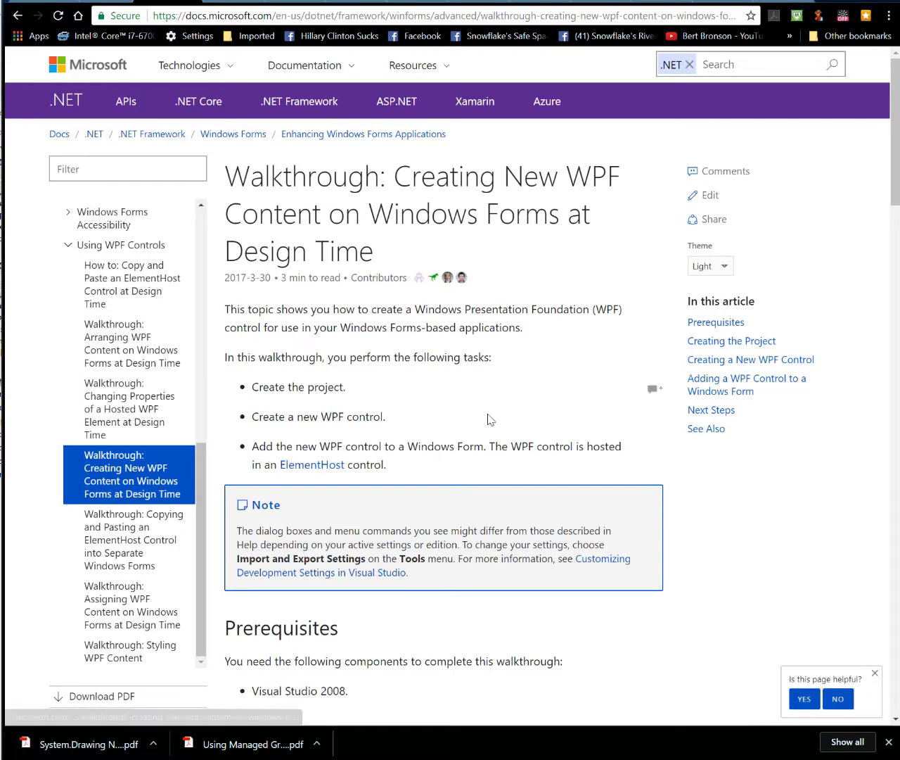
{"action": "scroll", "coordinate": [669, 455], "scroll_direction": "down", "scroll_amount": 4}
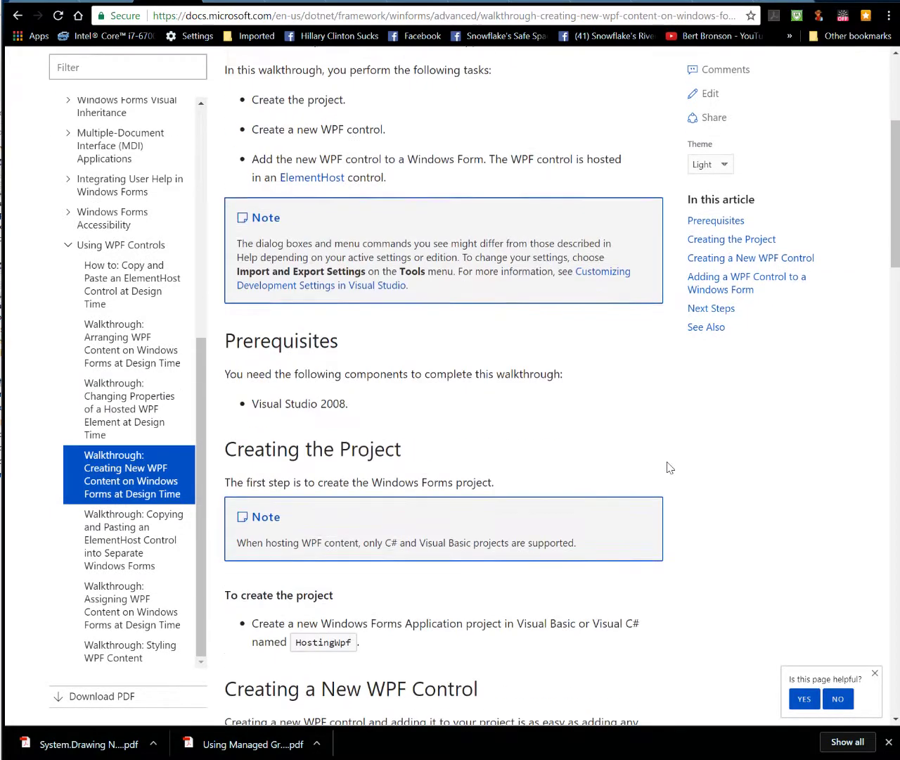
{"action": "scroll", "coordinate": [669, 456], "scroll_direction": "down", "scroll_amount": 3}
{"action": "scroll", "coordinate": [669, 465], "scroll_direction": "down", "scroll_amount": 2}
{"action": "scroll", "coordinate": [669, 470], "scroll_direction": "down", "scroll_amount": 3}
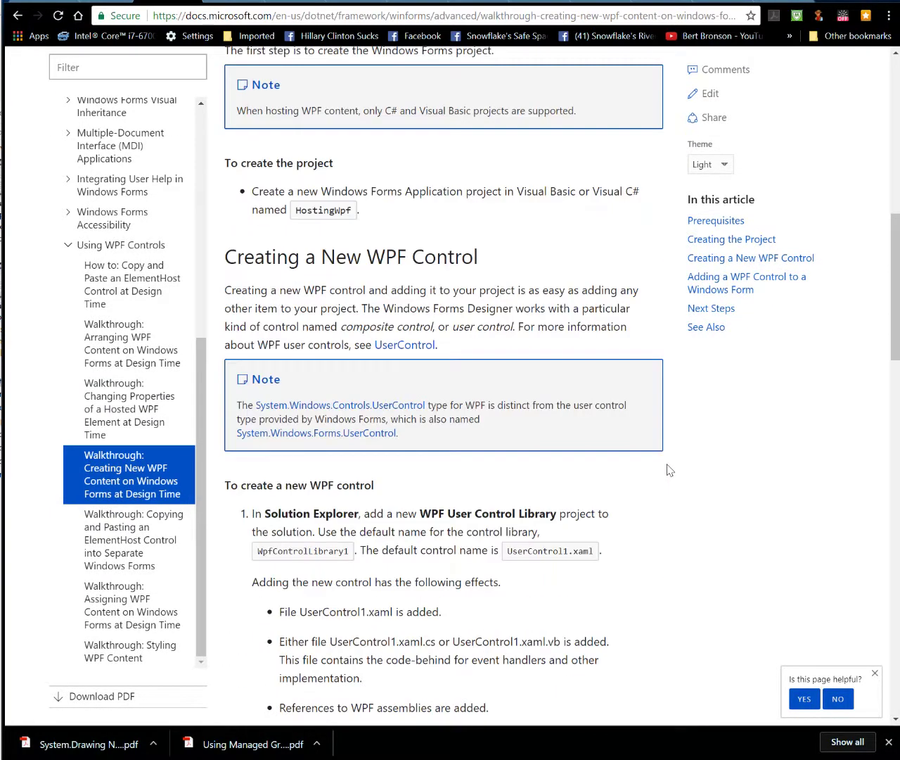
{"action": "scroll", "coordinate": [669, 470], "scroll_direction": "down", "scroll_amount": 4}
{"action": "scroll", "coordinate": [669, 470], "scroll_direction": "down", "scroll_amount": 3}
{"action": "scroll", "coordinate": [669, 470], "scroll_direction": "down", "scroll_amount": 4}
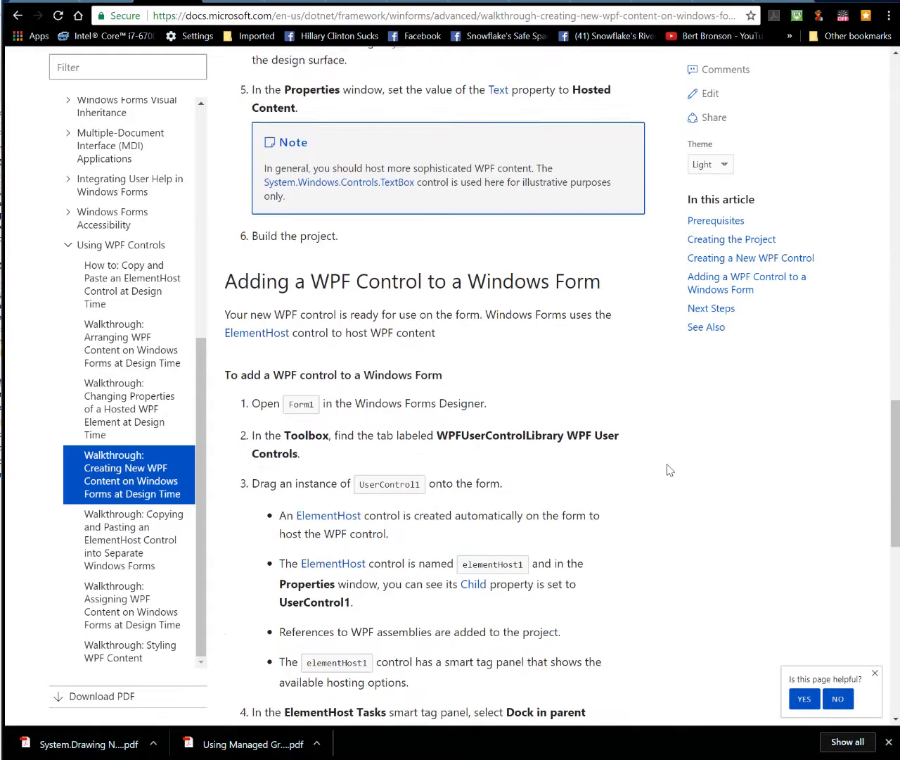
{"action": "scroll", "coordinate": [669, 470], "scroll_direction": "down", "scroll_amount": 2}
{"action": "scroll", "coordinate": [669, 470], "scroll_direction": "down", "scroll_amount": 4}
{"action": "scroll", "coordinate": [669, 470], "scroll_direction": "down", "scroll_amount": 2}
{"action": "scroll", "coordinate": [441, 475], "scroll_direction": "down", "scroll_amount": 2}
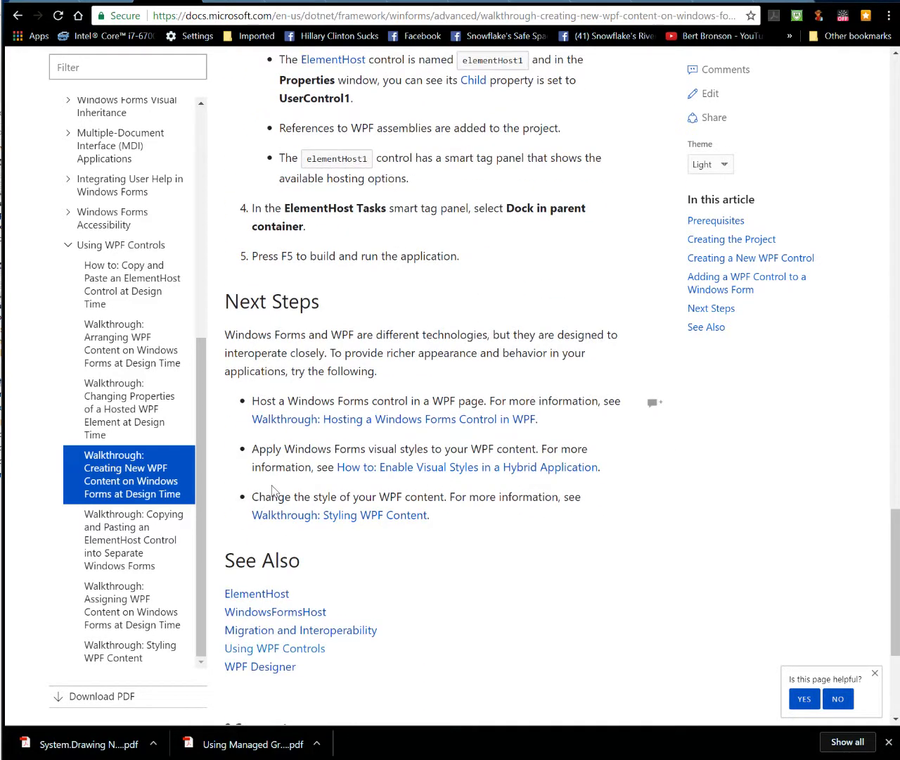
- Skim the Copying and Pasting an ElementHost walkthrough, then read Assigning WPF Content to See Also
{"action": "left_click", "coordinate": [130, 546]}
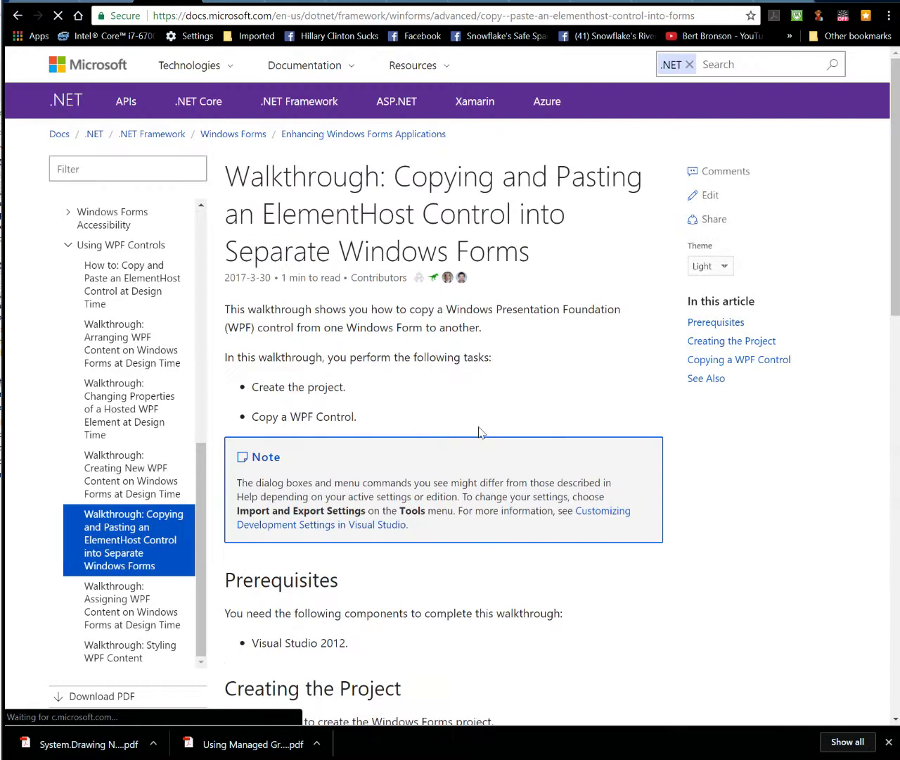
{"action": "scroll", "coordinate": [512, 429], "scroll_direction": "down", "scroll_amount": 4}
{"action": "scroll", "coordinate": [512, 422], "scroll_direction": "down", "scroll_amount": 2}
{"action": "scroll", "coordinate": [512, 420], "scroll_direction": "down", "scroll_amount": 4}
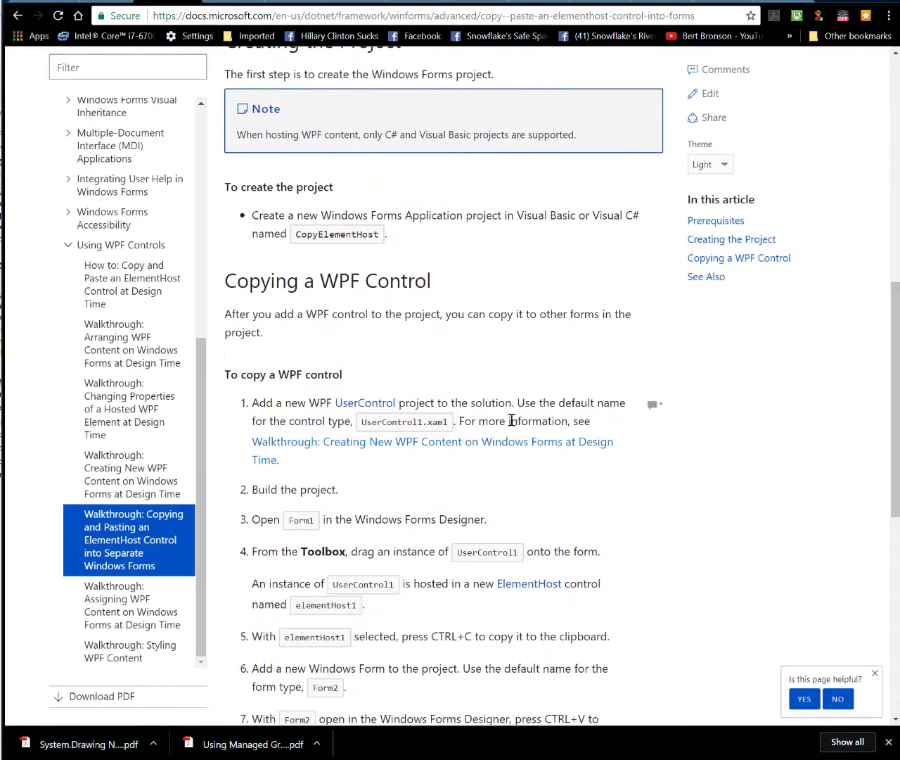
{"action": "scroll", "coordinate": [512, 420], "scroll_direction": "down", "scroll_amount": 3}
{"action": "scroll", "coordinate": [512, 420], "scroll_direction": "down", "scroll_amount": 2}
{"action": "scroll", "coordinate": [512, 422], "scroll_direction": "down", "scroll_amount": 3}
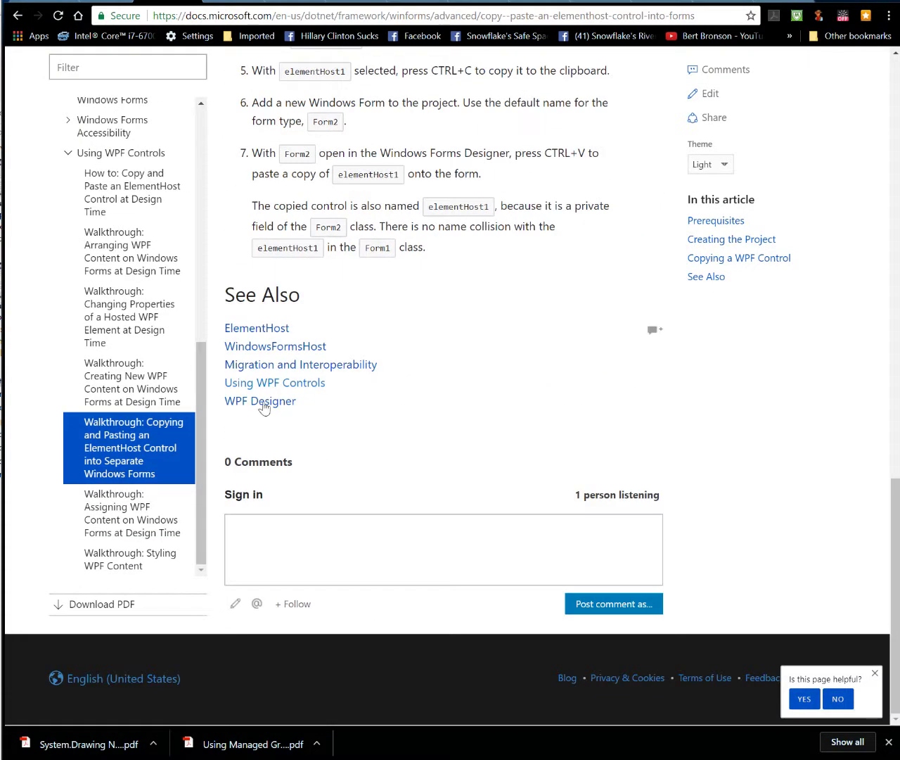
{"action": "left_click", "coordinate": [116, 513]}
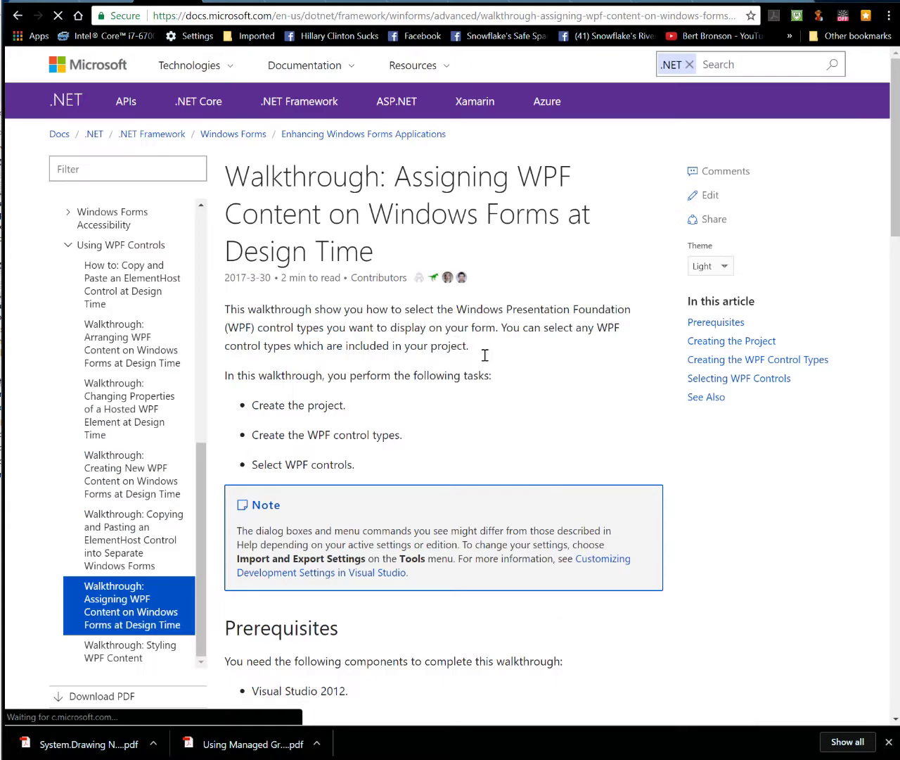
{"action": "scroll", "coordinate": [572, 384], "scroll_direction": "down", "scroll_amount": 4}
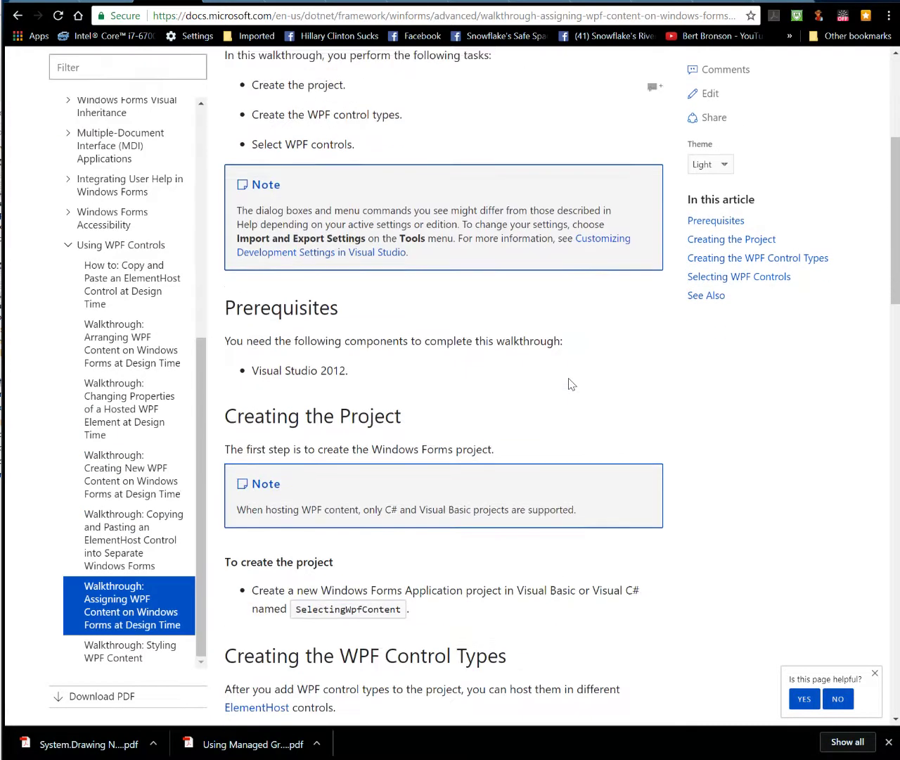
{"action": "scroll", "coordinate": [572, 385], "scroll_direction": "down", "scroll_amount": 3}
{"action": "scroll", "coordinate": [572, 384], "scroll_direction": "down", "scroll_amount": 4}
{"action": "scroll", "coordinate": [572, 384], "scroll_direction": "down", "scroll_amount": 3}
{"action": "scroll", "coordinate": [572, 384], "scroll_direction": "down", "scroll_amount": 2}
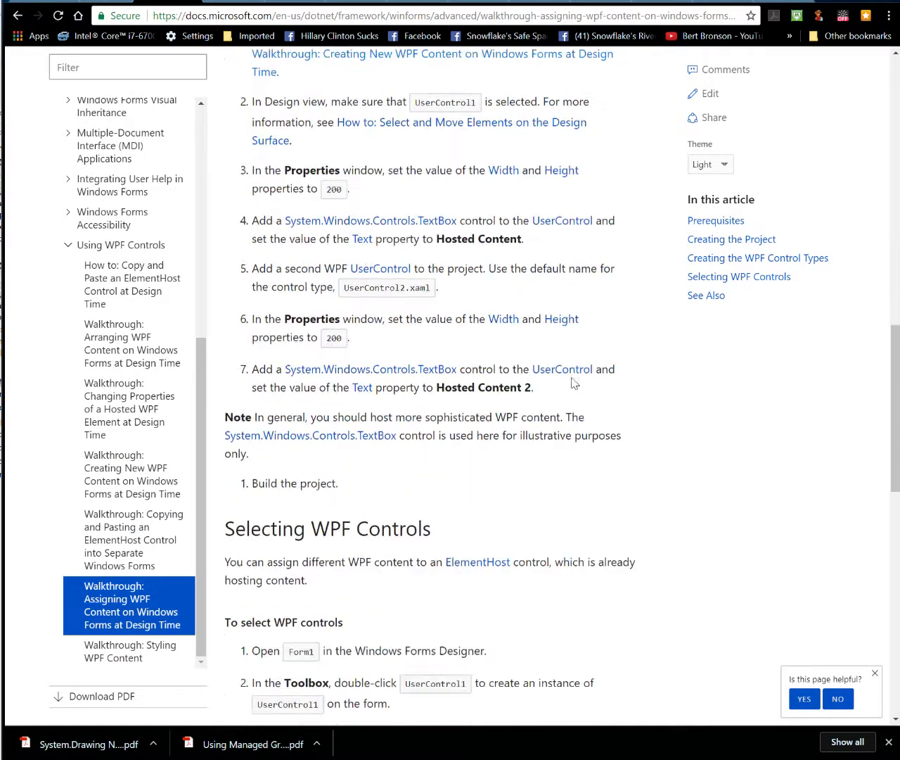
{"action": "scroll", "coordinate": [572, 384], "scroll_direction": "down", "scroll_amount": 4}
{"action": "scroll", "coordinate": [572, 384], "scroll_direction": "down", "scroll_amount": 3}
{"action": "scroll", "coordinate": [572, 384], "scroll_direction": "down", "scroll_amount": 3}
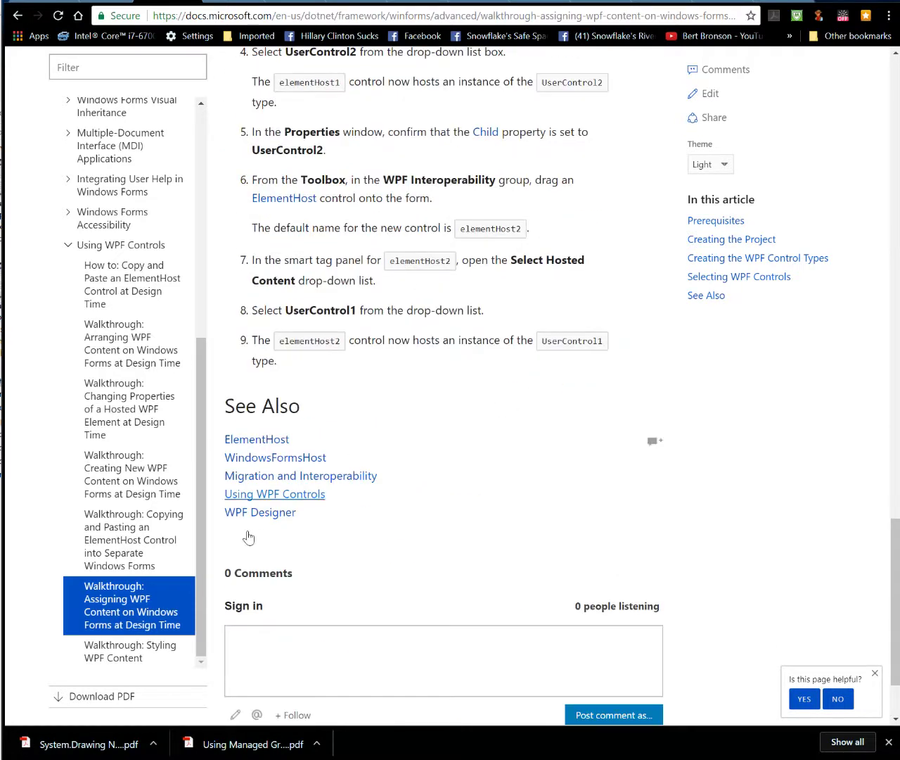
- Read 'Walkthrough: Styling WPF Content' through its XAML style example to the See Also links
{"action": "left_click", "coordinate": [130, 650]}
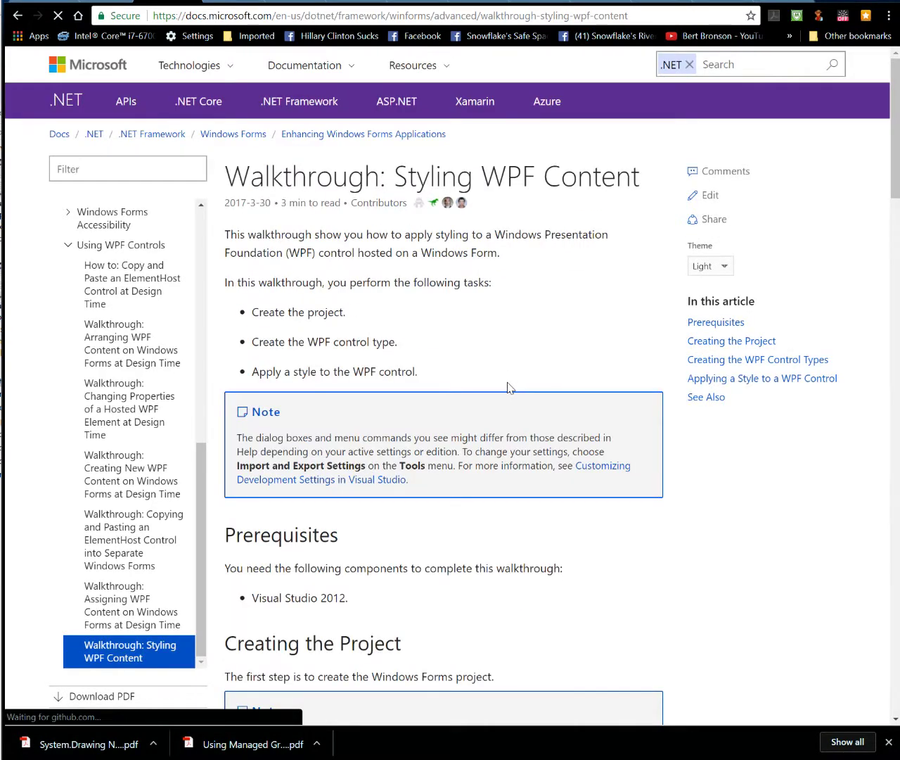
{"action": "scroll", "coordinate": [511, 388], "scroll_direction": "down", "scroll_amount": 4}
{"action": "scroll", "coordinate": [510, 387], "scroll_direction": "down", "scroll_amount": 3}
{"action": "scroll", "coordinate": [510, 387], "scroll_direction": "down", "scroll_amount": 4}
{"action": "scroll", "coordinate": [526, 386], "scroll_direction": "down", "scroll_amount": 2}
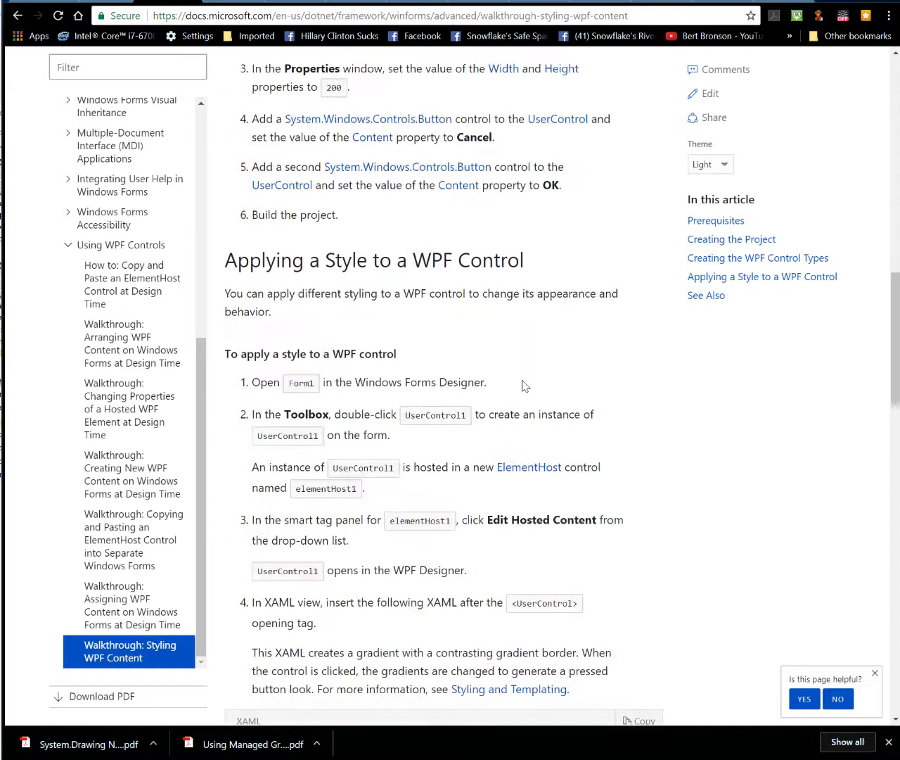
{"action": "scroll", "coordinate": [525, 385], "scroll_direction": "down", "scroll_amount": 3}
{"action": "scroll", "coordinate": [525, 386], "scroll_direction": "down", "scroll_amount": 4}
{"action": "scroll", "coordinate": [526, 386], "scroll_direction": "down", "scroll_amount": 4}
{"action": "scroll", "coordinate": [526, 386], "scroll_direction": "down", "scroll_amount": 1}
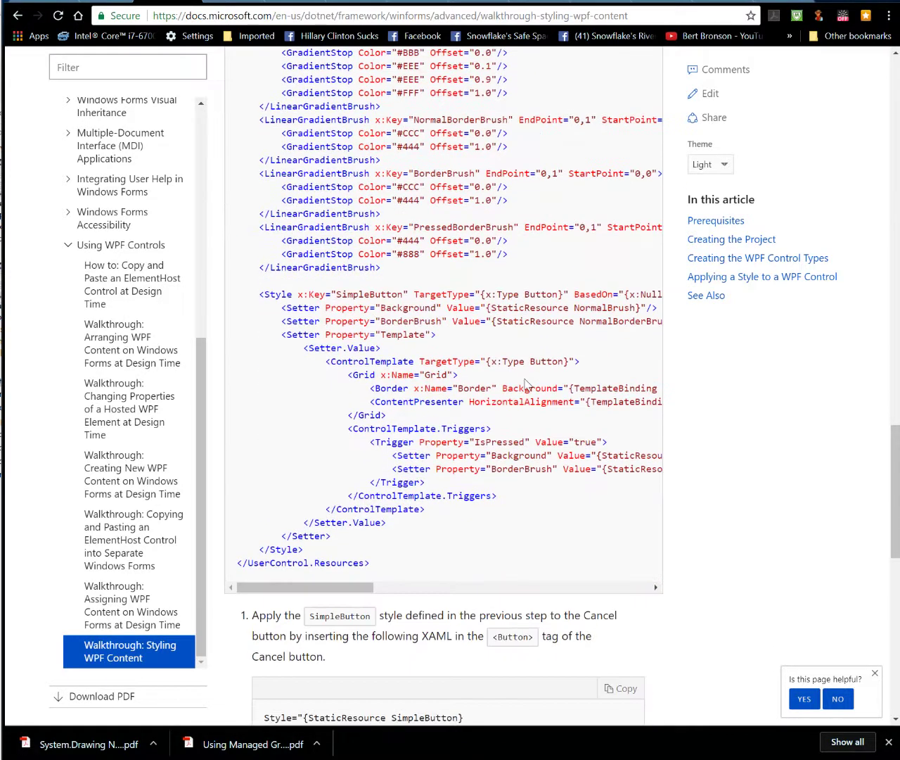
{"action": "scroll", "coordinate": [662, 457], "scroll_direction": "down", "scroll_amount": 2}
{"action": "scroll", "coordinate": [662, 457], "scroll_direction": "down", "scroll_amount": 5}
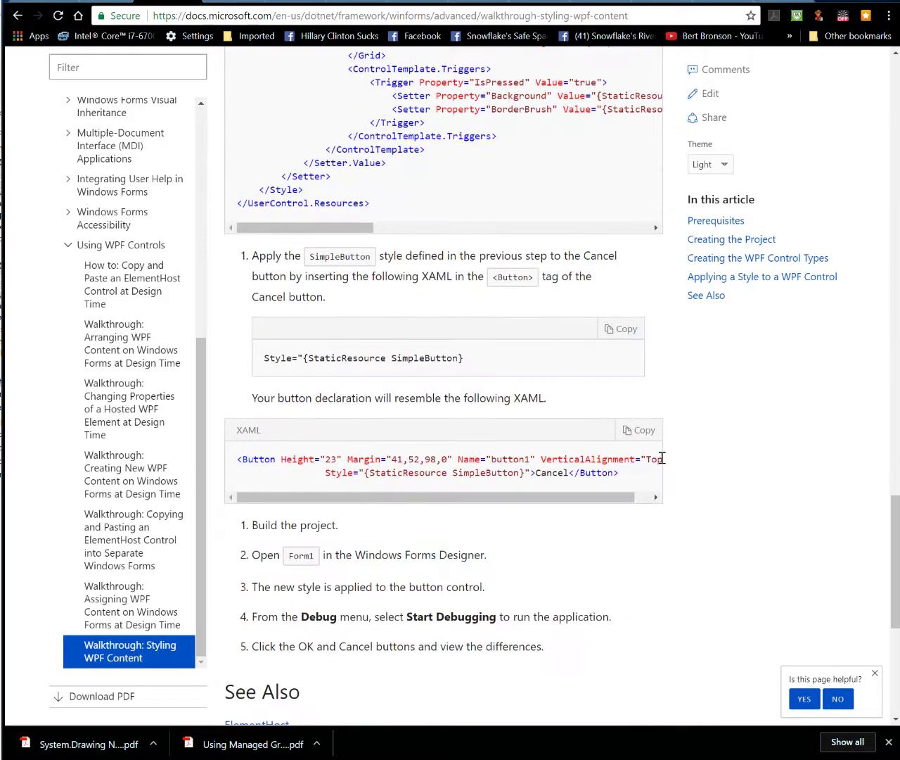
{"action": "scroll", "coordinate": [662, 457], "scroll_direction": "down", "scroll_amount": 3}
{"action": "scroll", "coordinate": [665, 463], "scroll_direction": "down", "scroll_amount": 2}
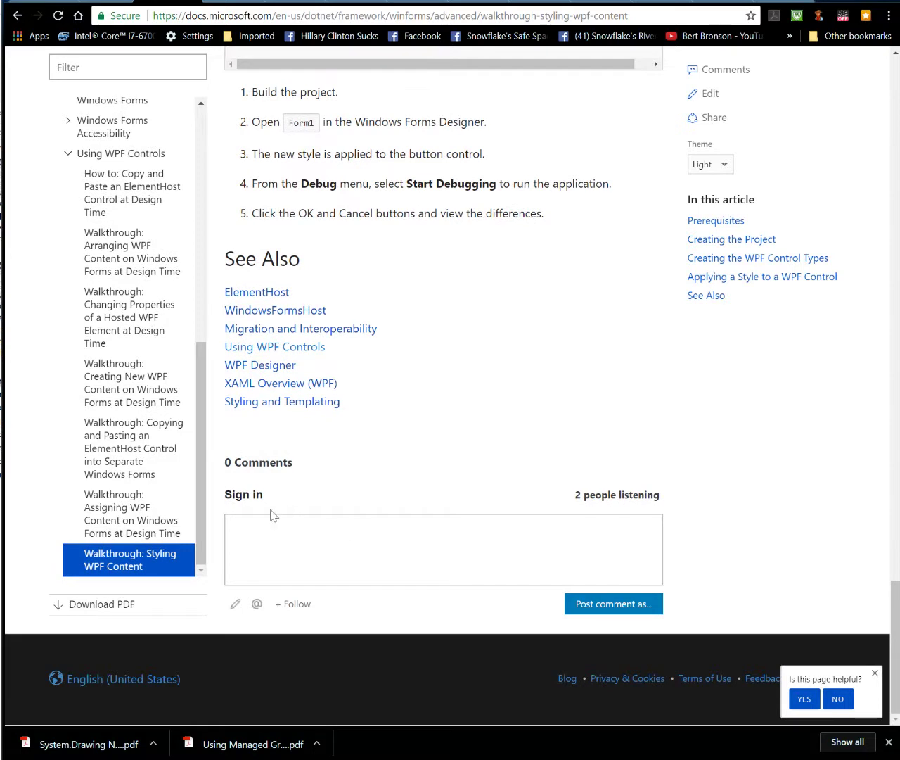
{"action": "left_click_drag", "start_coordinate": [202, 498], "coordinate": [209, 232]}
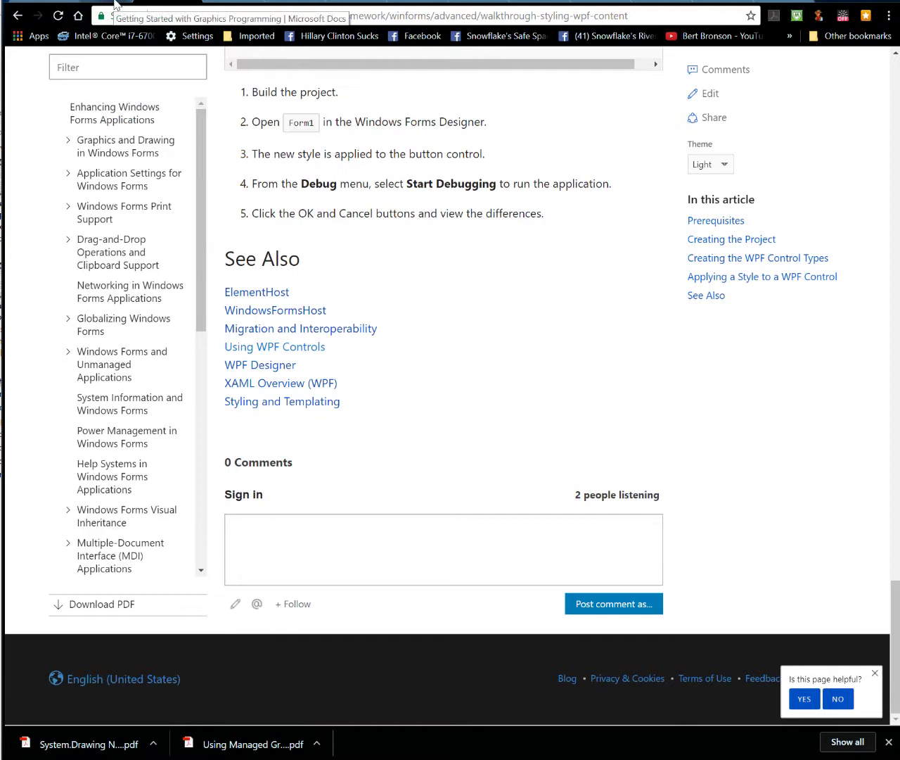
- Visit the Enhancing Windows Forms Applications overview, then the Graphics and Drawing in Windows Forms page
{"action": "left_click", "coordinate": [114, 114]}
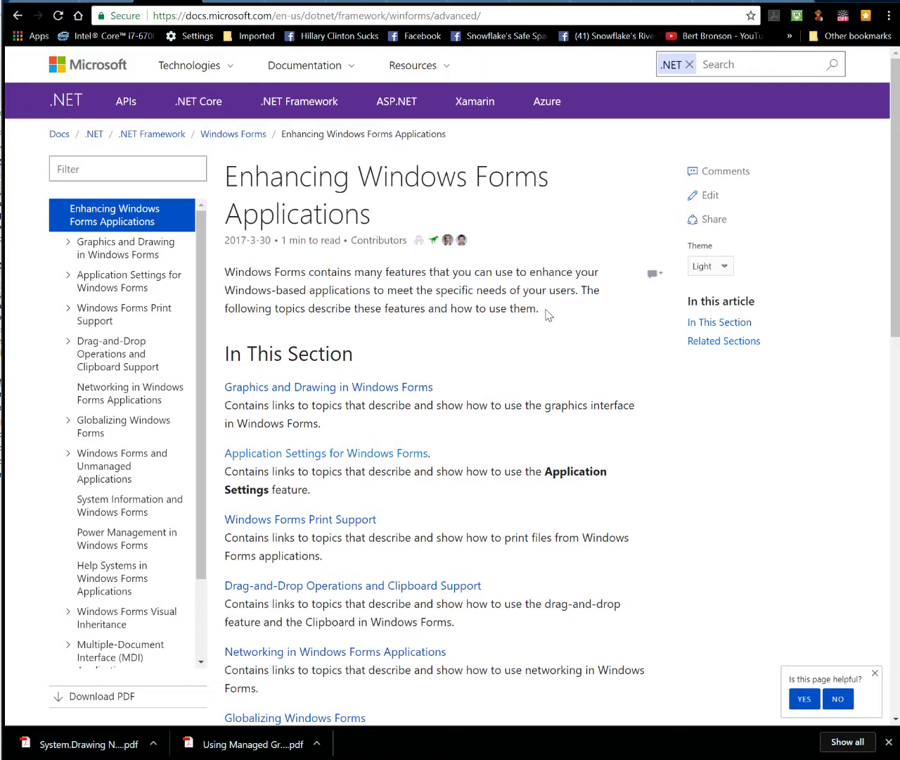
{"action": "scroll", "coordinate": [548, 314], "scroll_direction": "down", "scroll_amount": 1}
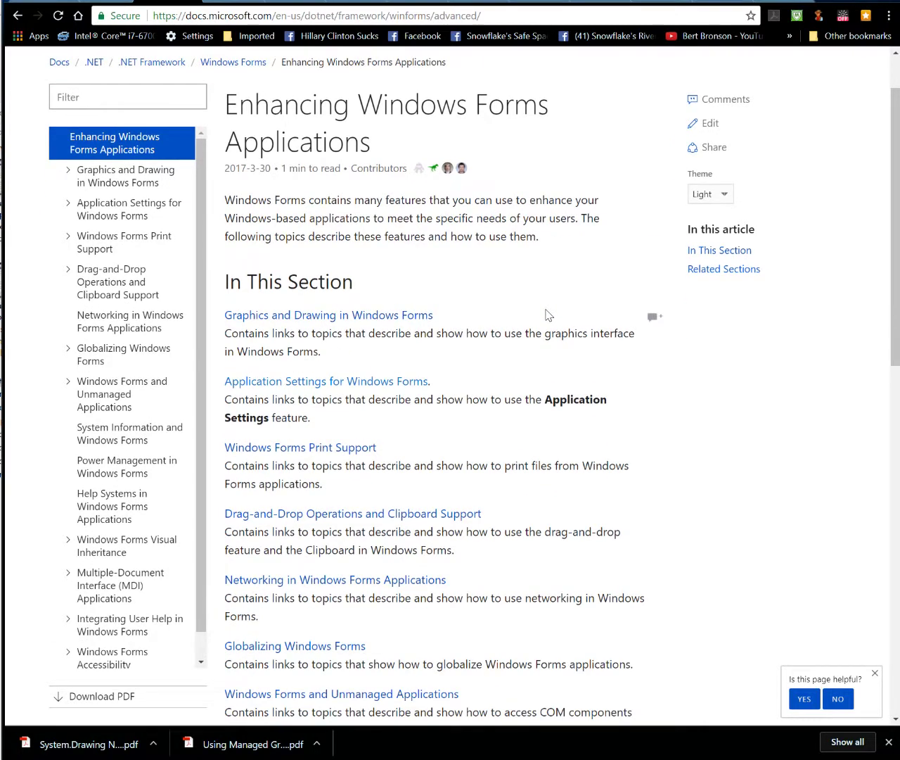
{"action": "scroll", "coordinate": [549, 315], "scroll_direction": "up", "scroll_amount": 1}
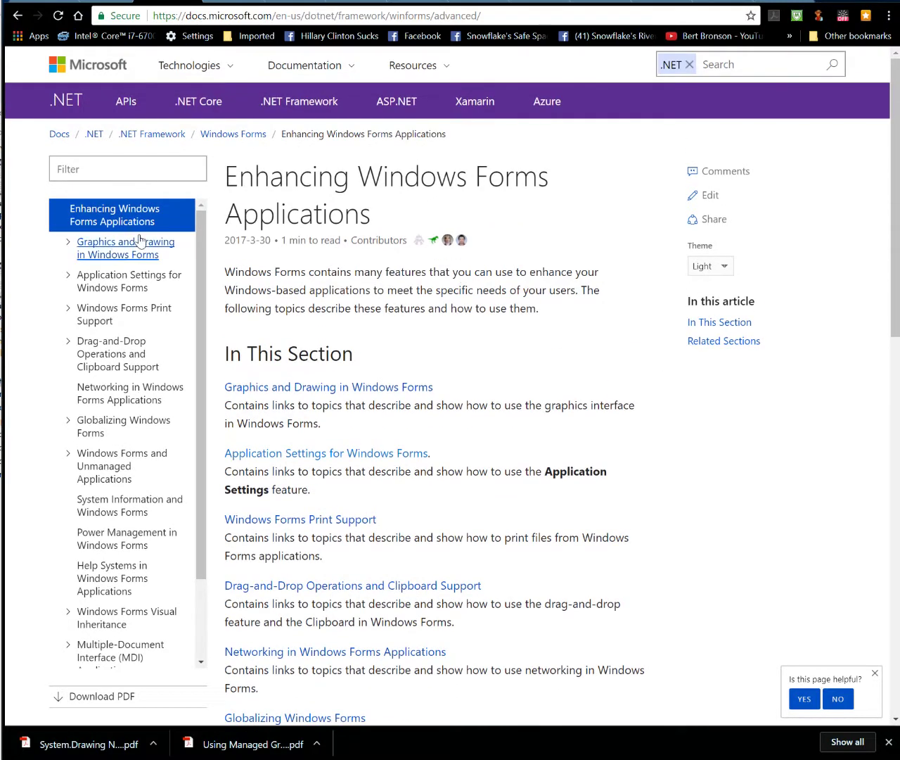
{"action": "left_click", "coordinate": [123, 246]}
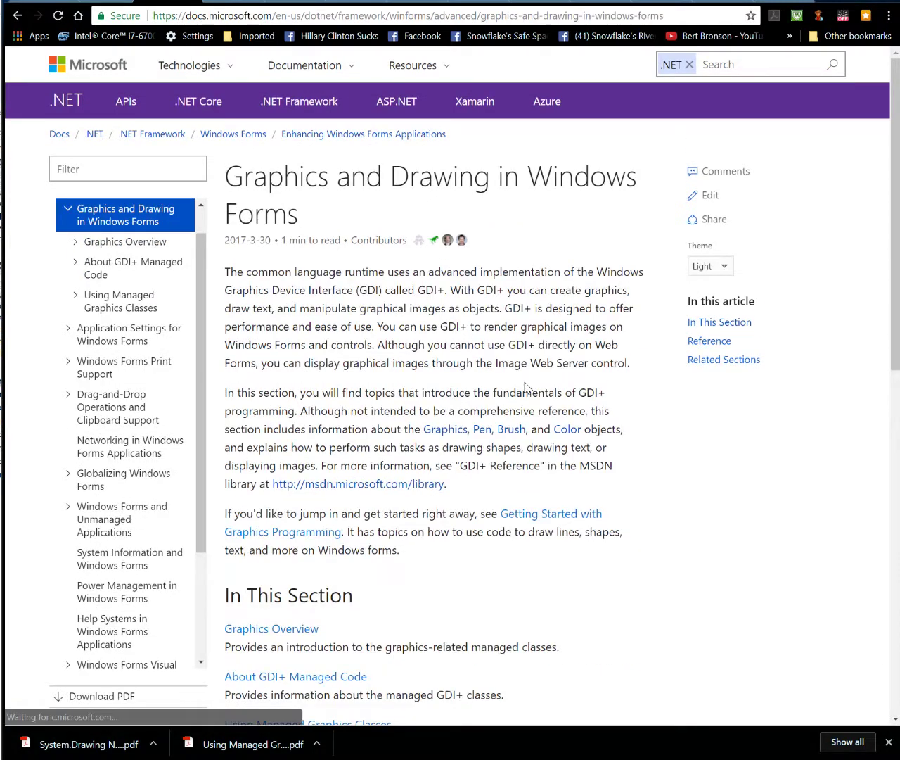
{"action": "scroll", "coordinate": [529, 389], "scroll_direction": "down", "scroll_amount": 4}
{"action": "scroll", "coordinate": [528, 388], "scroll_direction": "up", "scroll_amount": 5}
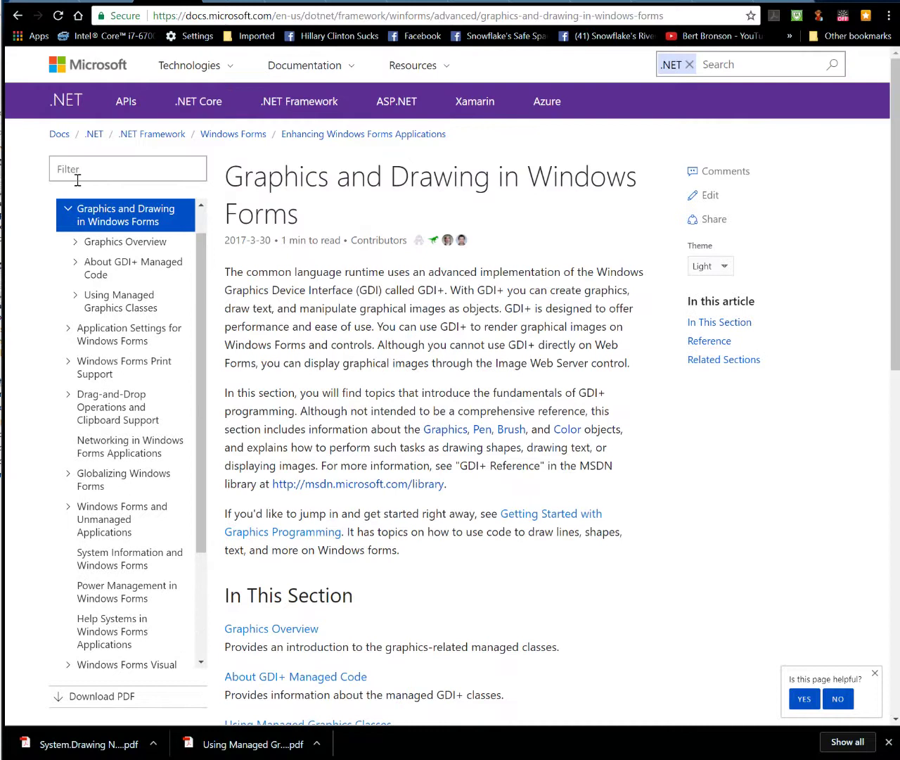
- Read Graphics Overview, Overview of Graphics and Three Categories of Graphics Services, reaching Structure of the Graphics Interface
{"action": "left_click", "coordinate": [117, 241]}
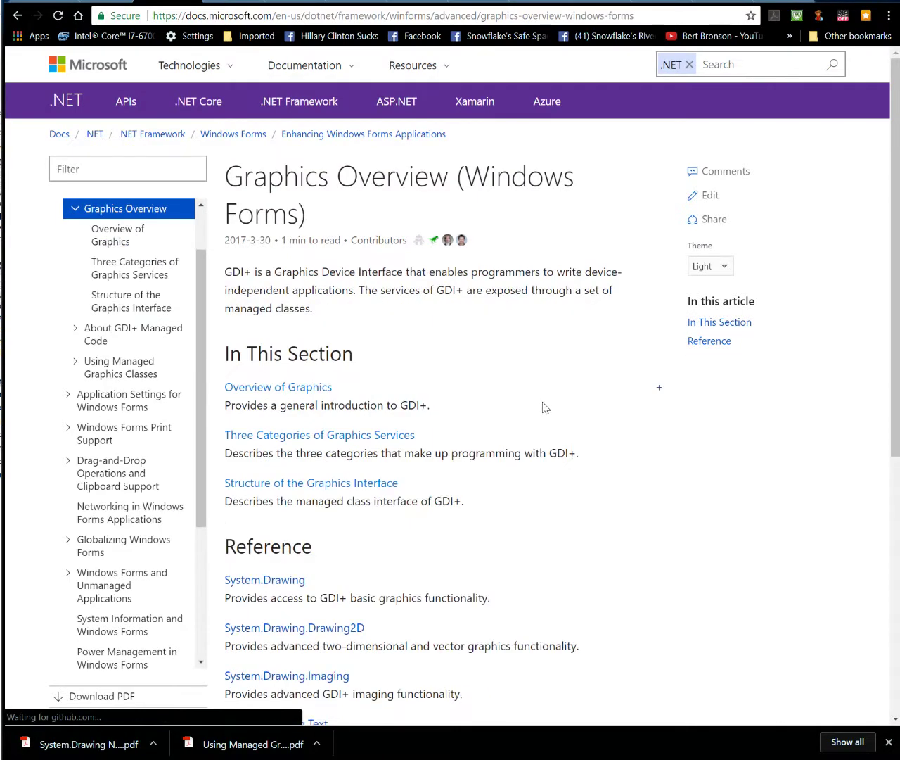
{"action": "scroll", "coordinate": [581, 434], "scroll_direction": "down", "scroll_amount": 2}
{"action": "scroll", "coordinate": [581, 434], "scroll_direction": "down", "scroll_amount": 2}
{"action": "scroll", "coordinate": [581, 434], "scroll_direction": "up", "scroll_amount": 6}
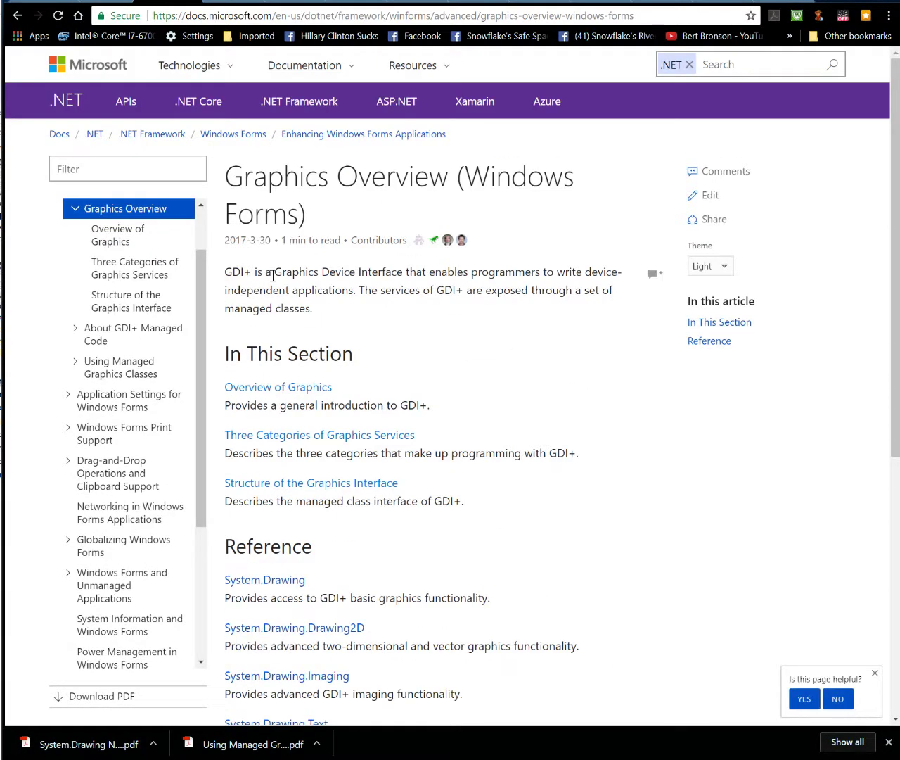
{"action": "left_click", "coordinate": [110, 241]}
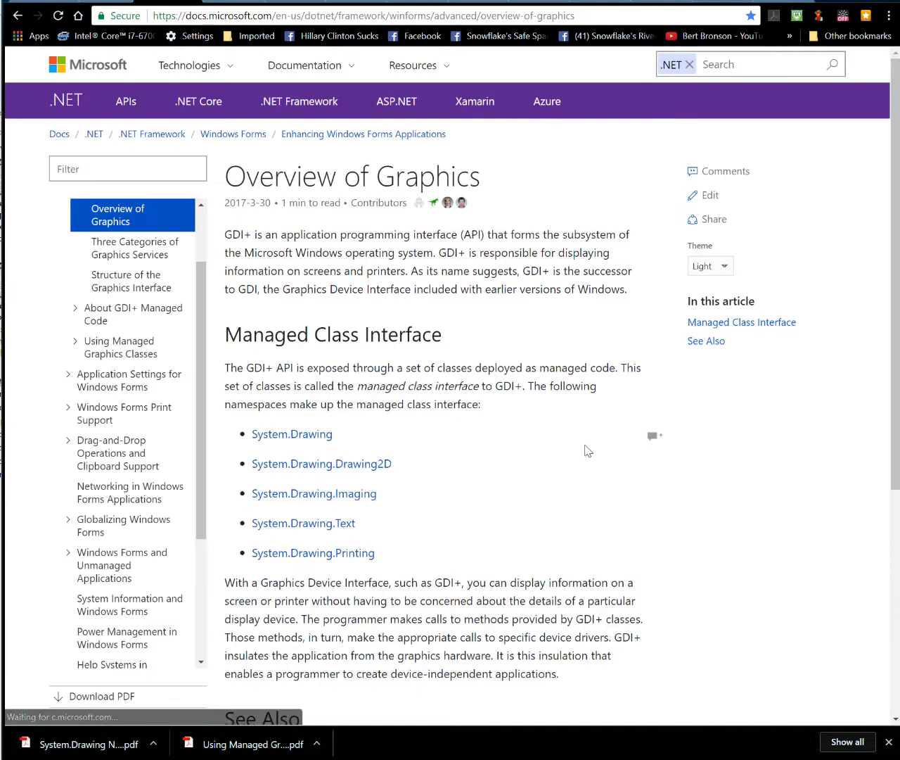
{"action": "scroll", "coordinate": [588, 450], "scroll_direction": "down", "scroll_amount": 4}
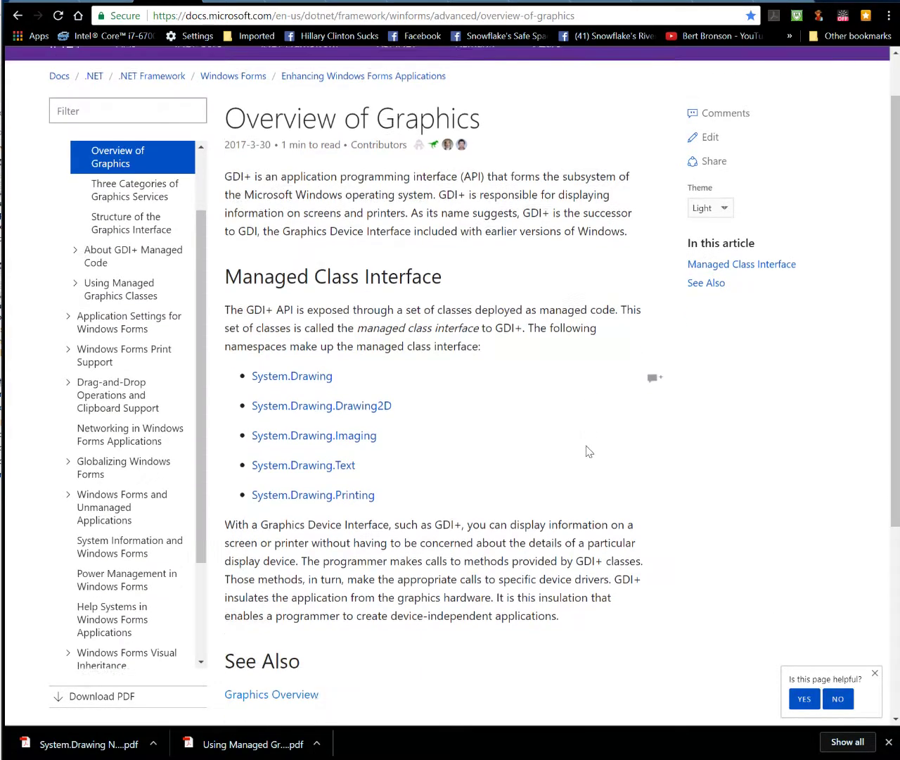
{"action": "scroll", "coordinate": [588, 450], "scroll_direction": "down", "scroll_amount": 4}
{"action": "scroll", "coordinate": [588, 451], "scroll_direction": "up", "scroll_amount": 8}
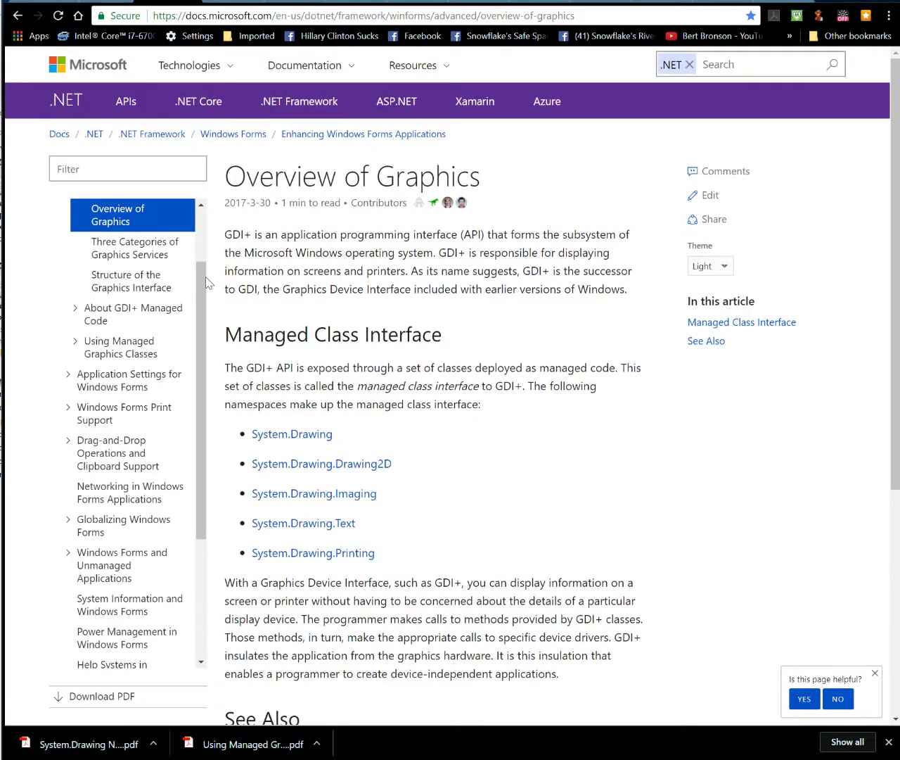
{"action": "left_click", "coordinate": [136, 254]}
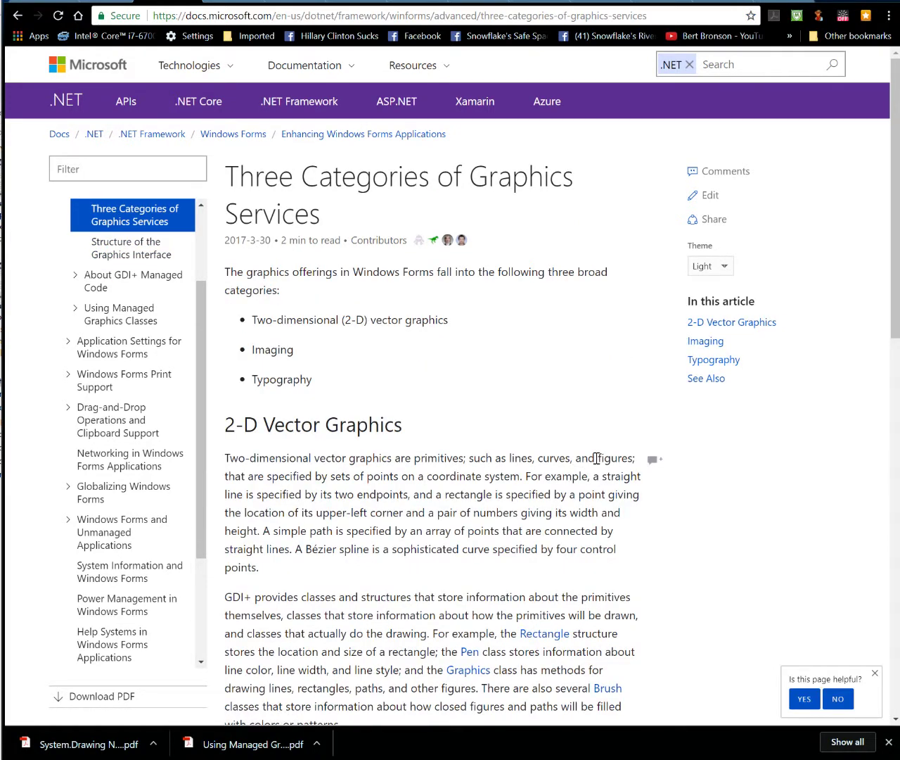
{"action": "scroll", "coordinate": [651, 477], "scroll_direction": "down", "scroll_amount": 5}
{"action": "scroll", "coordinate": [651, 477], "scroll_direction": "down", "scroll_amount": 5}
{"action": "scroll", "coordinate": [651, 476], "scroll_direction": "down", "scroll_amount": 5}
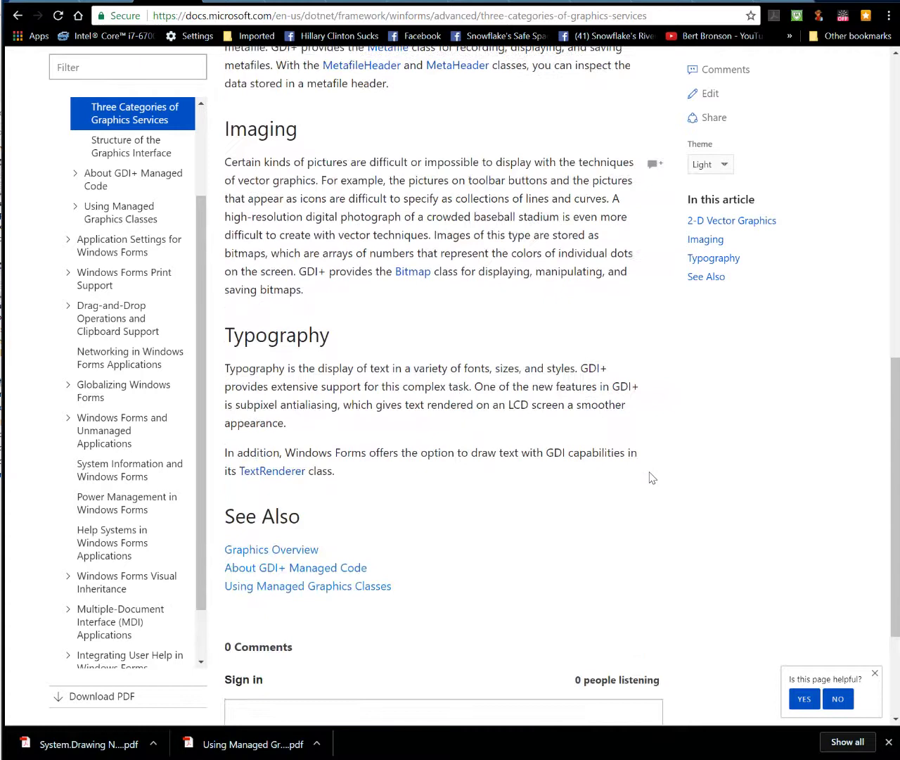
{"action": "scroll", "coordinate": [651, 477], "scroll_direction": "down", "scroll_amount": 3}
{"action": "left_click", "coordinate": [125, 147]}
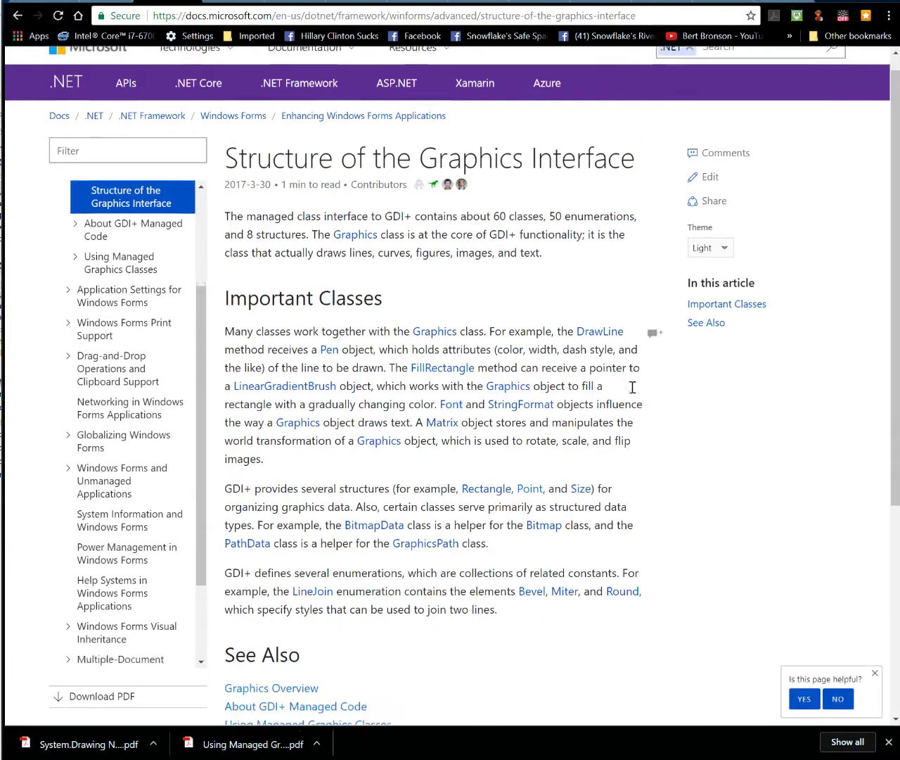
{"action": "scroll", "coordinate": [585, 363], "scroll_direction": "down", "scroll_amount": 5}
{"action": "scroll", "coordinate": [635, 394], "scroll_direction": "up", "scroll_amount": 4}
{"action": "scroll", "coordinate": [636, 395], "scroll_direction": "up", "scroll_amount": 3}
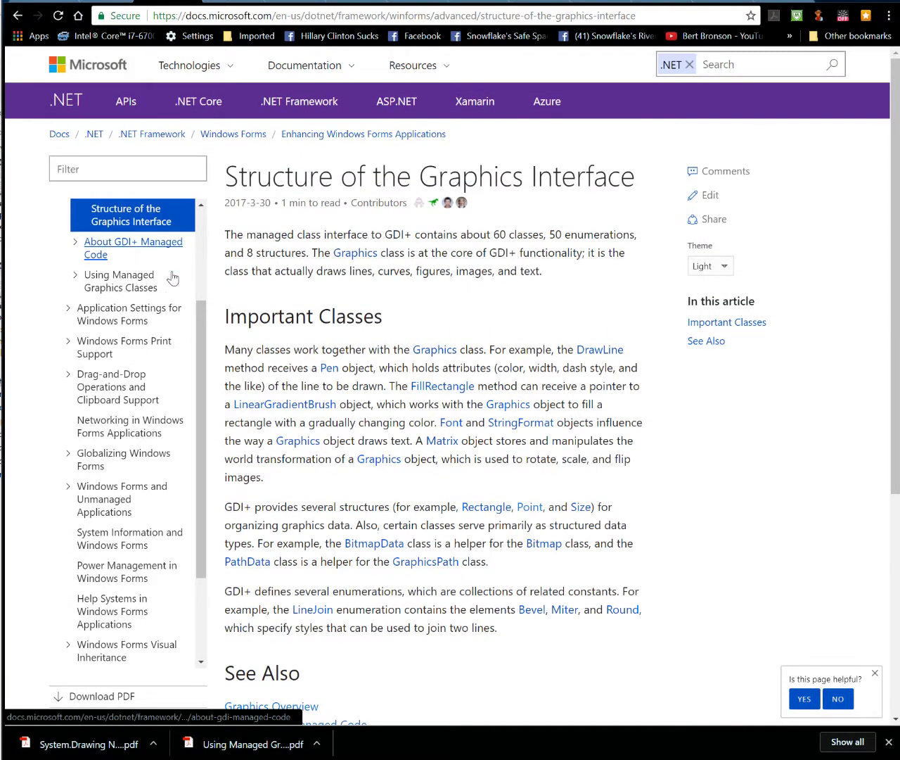
{"action": "left_click_drag", "start_coordinate": [204, 329], "coordinate": [204, 211]}
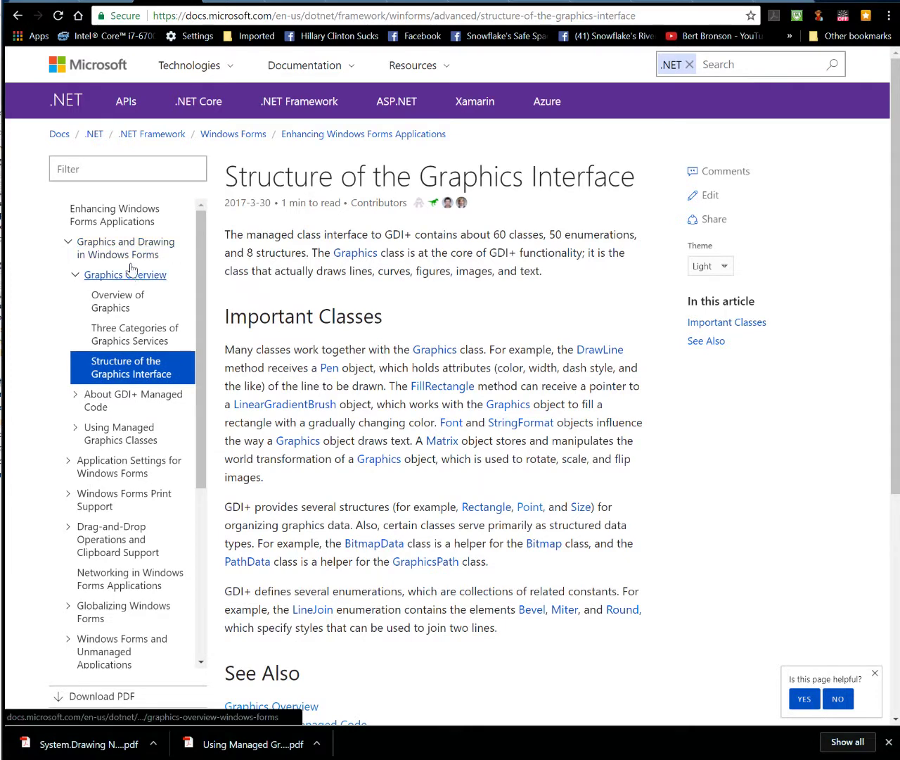
- Revisit Graphics and Drawing and Graphics Overview, then go via About GDI+ Managed Code to Lines, Curves, and Shapes
{"action": "left_click", "coordinate": [126, 247]}
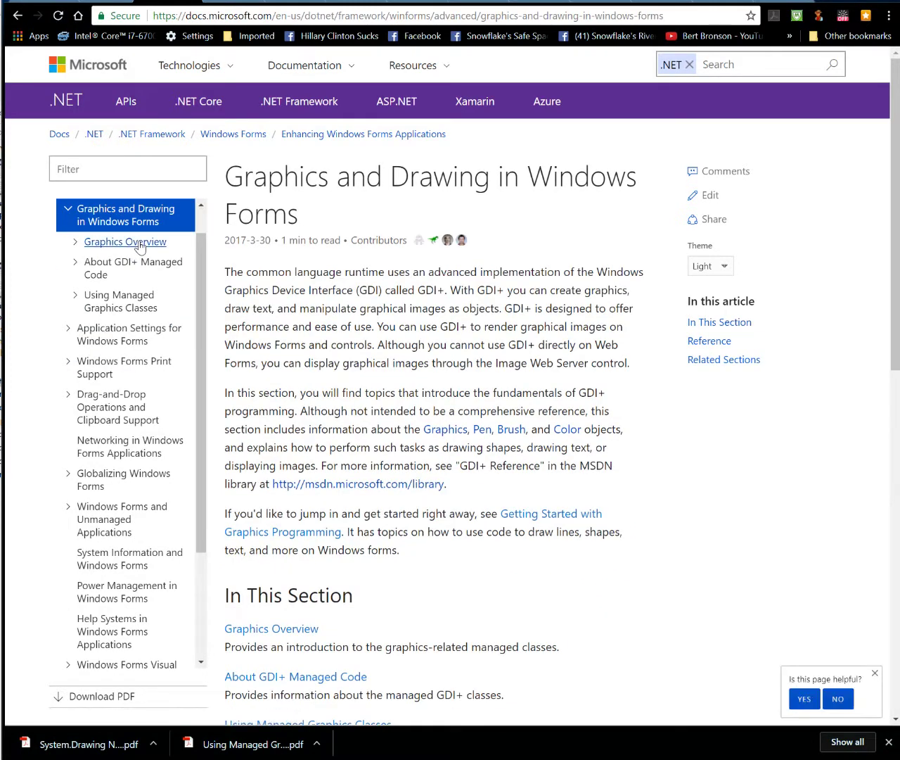
{"action": "left_click", "coordinate": [125, 241]}
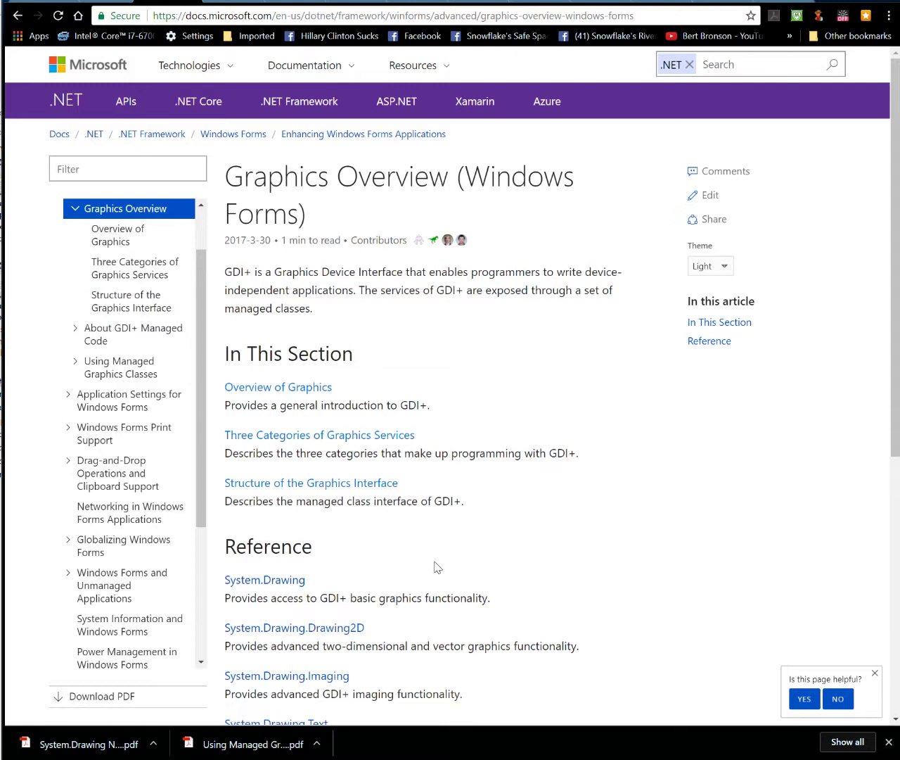
{"action": "left_click", "coordinate": [116, 331]}
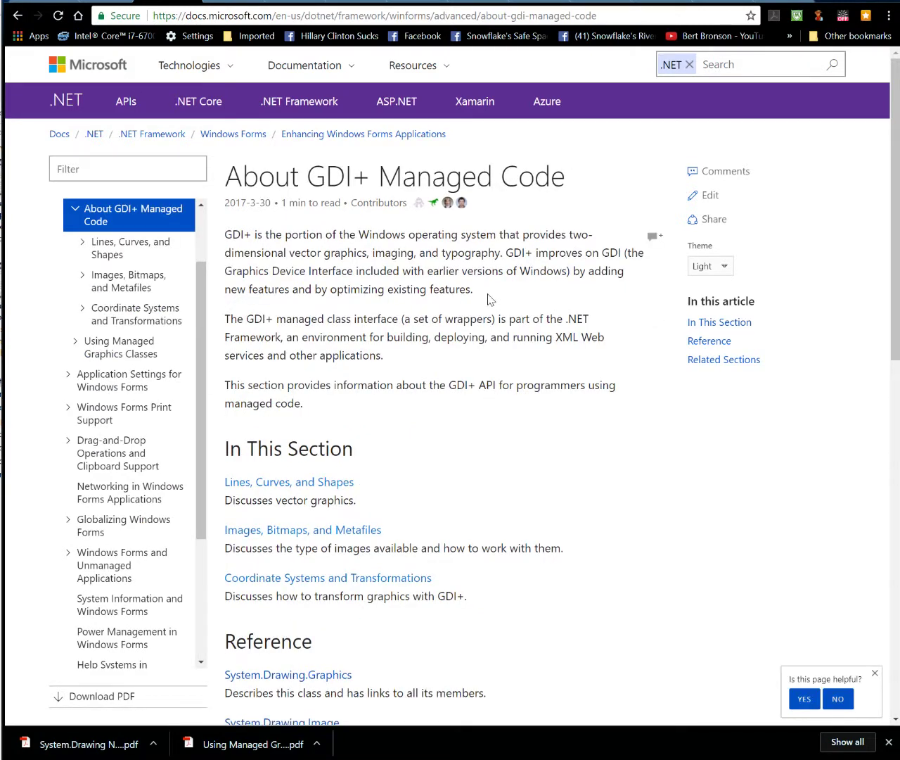
{"action": "scroll", "coordinate": [490, 299], "scroll_direction": "down", "scroll_amount": 3}
{"action": "scroll", "coordinate": [491, 299], "scroll_direction": "down", "scroll_amount": 1}
{"action": "scroll", "coordinate": [490, 299], "scroll_direction": "up", "scroll_amount": 2}
{"action": "scroll", "coordinate": [490, 299], "scroll_direction": "up", "scroll_amount": 2}
{"action": "left_click", "coordinate": [123, 242]}
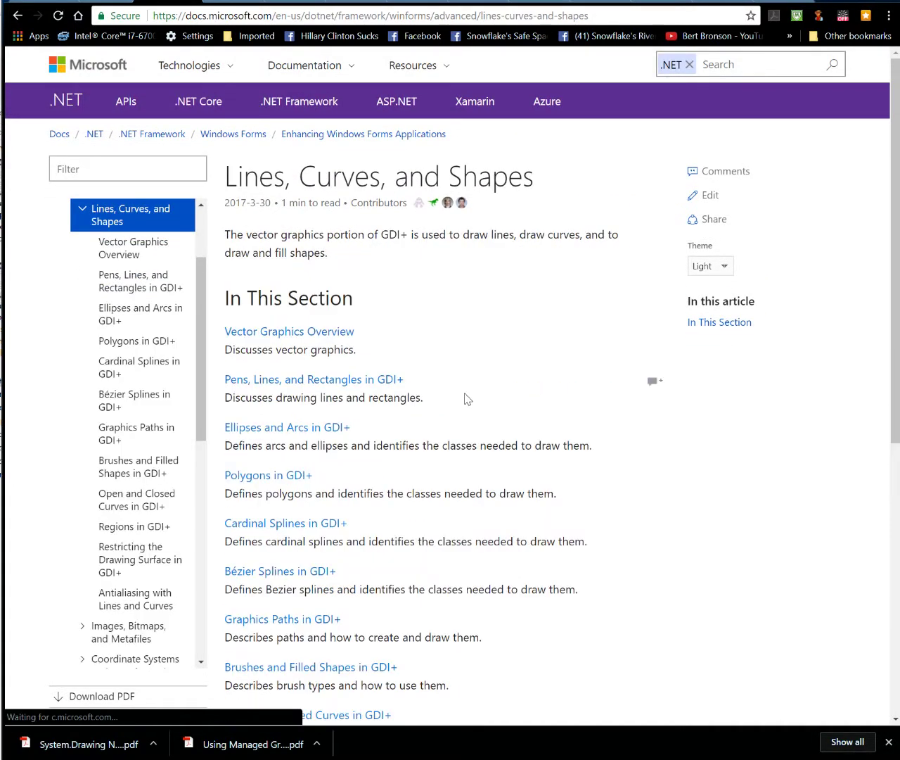
{"action": "mouse_move", "coordinate": [408, 436]}
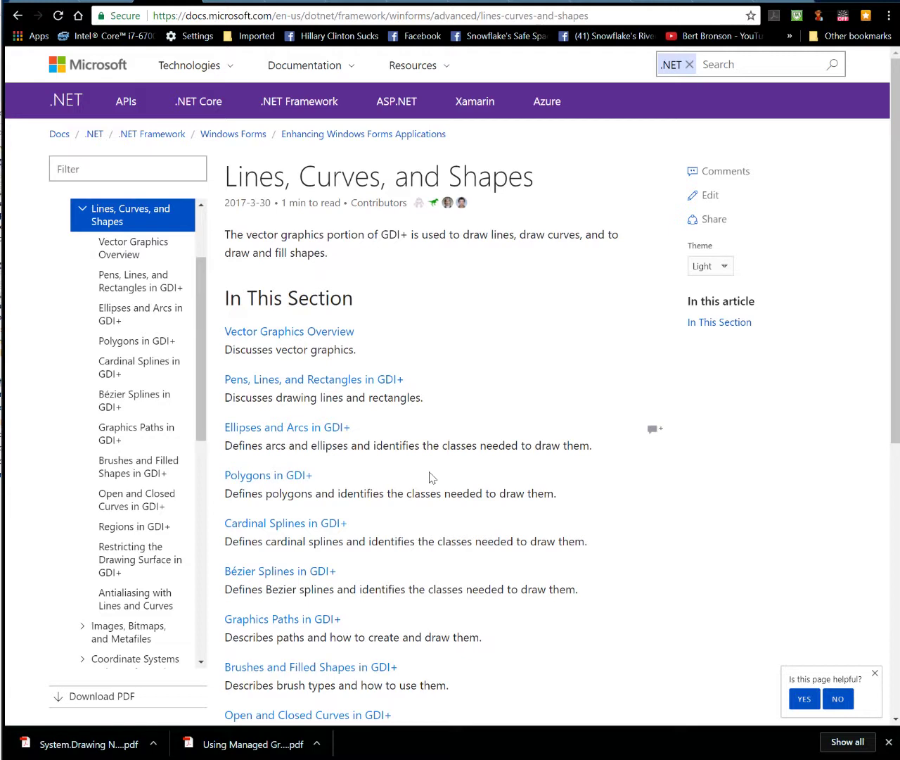
{"action": "scroll", "coordinate": [432, 382], "scroll_direction": "down", "scroll_amount": 3}
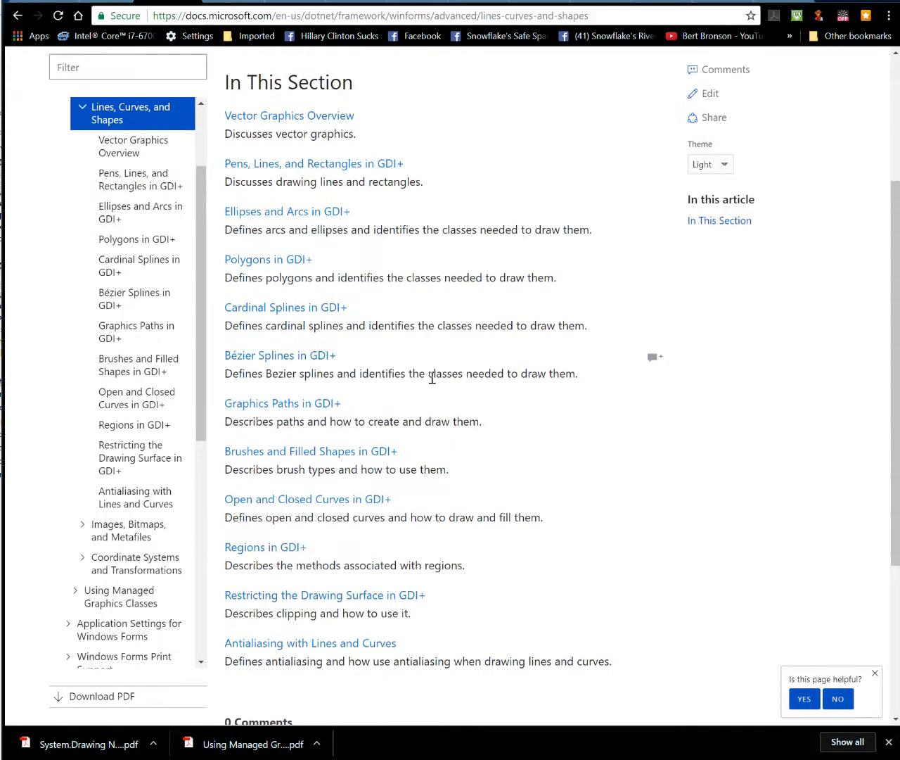
{"action": "scroll", "coordinate": [432, 382], "scroll_direction": "up", "scroll_amount": 3}
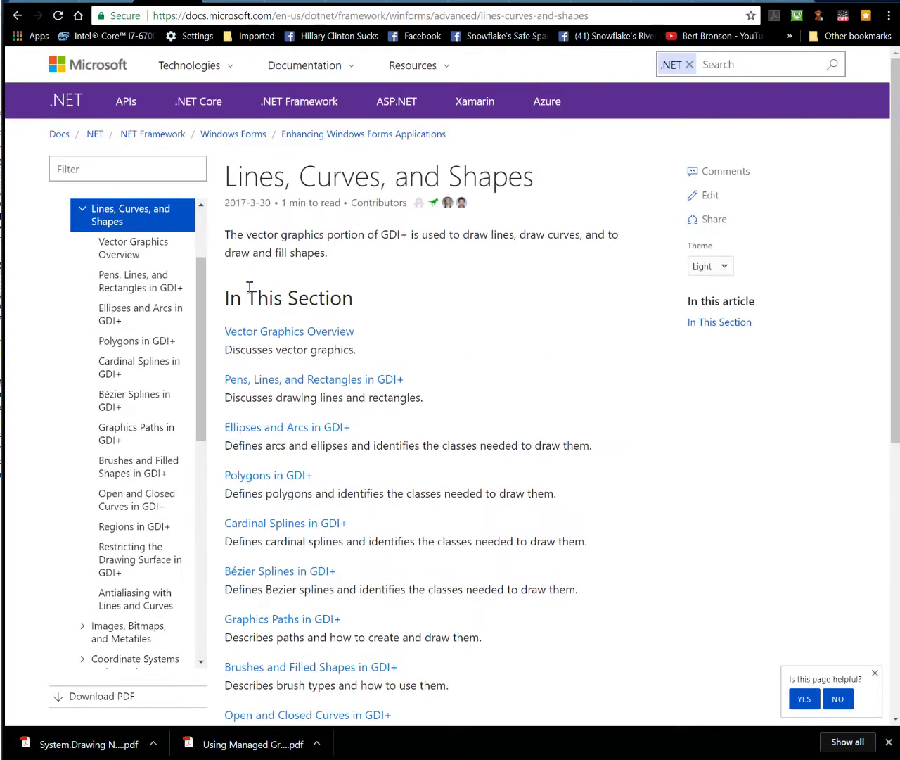
- Scroll through Vector Graphics Overview, then Pens, Lines, and Rectangles in GDI+ to See Also
{"action": "left_click", "coordinate": [133, 248]}
{"action": "scroll", "coordinate": [470, 372], "scroll_direction": "down", "scroll_amount": 3}
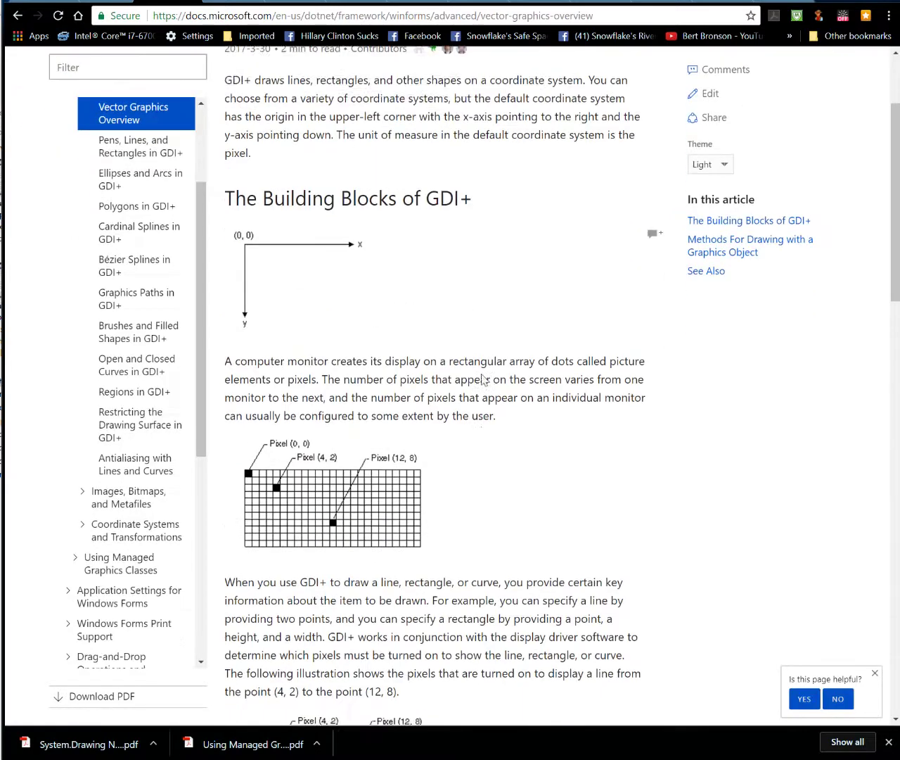
{"action": "scroll", "coordinate": [492, 379], "scroll_direction": "down", "scroll_amount": 3}
{"action": "scroll", "coordinate": [543, 400], "scroll_direction": "down", "scroll_amount": 4}
{"action": "scroll", "coordinate": [543, 400], "scroll_direction": "down", "scroll_amount": 5}
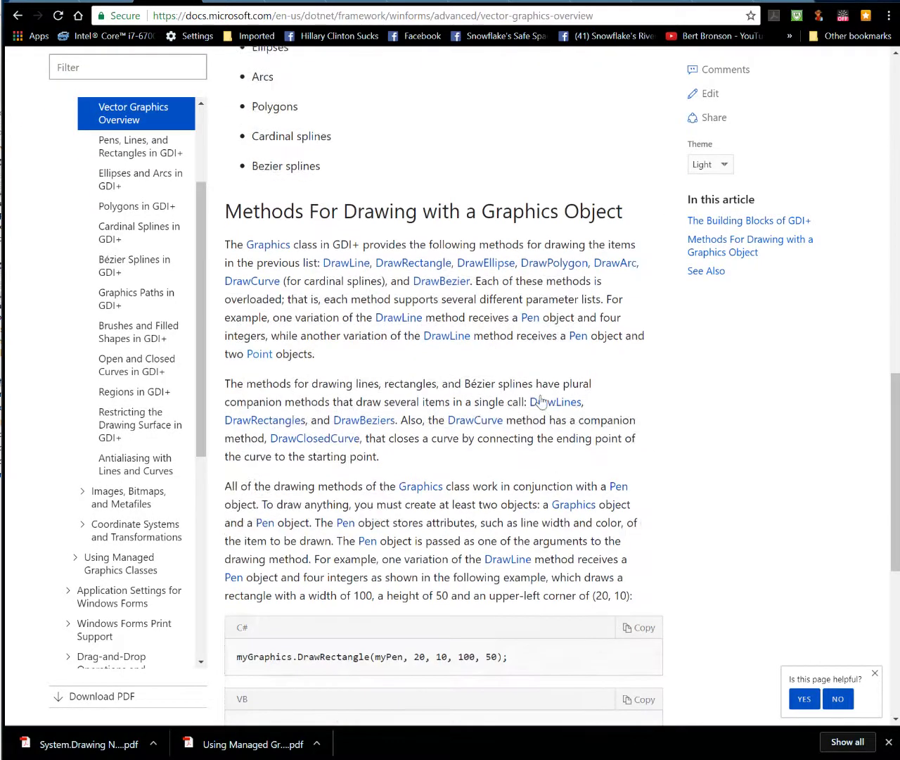
{"action": "scroll", "coordinate": [543, 400], "scroll_direction": "down", "scroll_amount": 5}
{"action": "scroll", "coordinate": [543, 400], "scroll_direction": "down", "scroll_amount": 3}
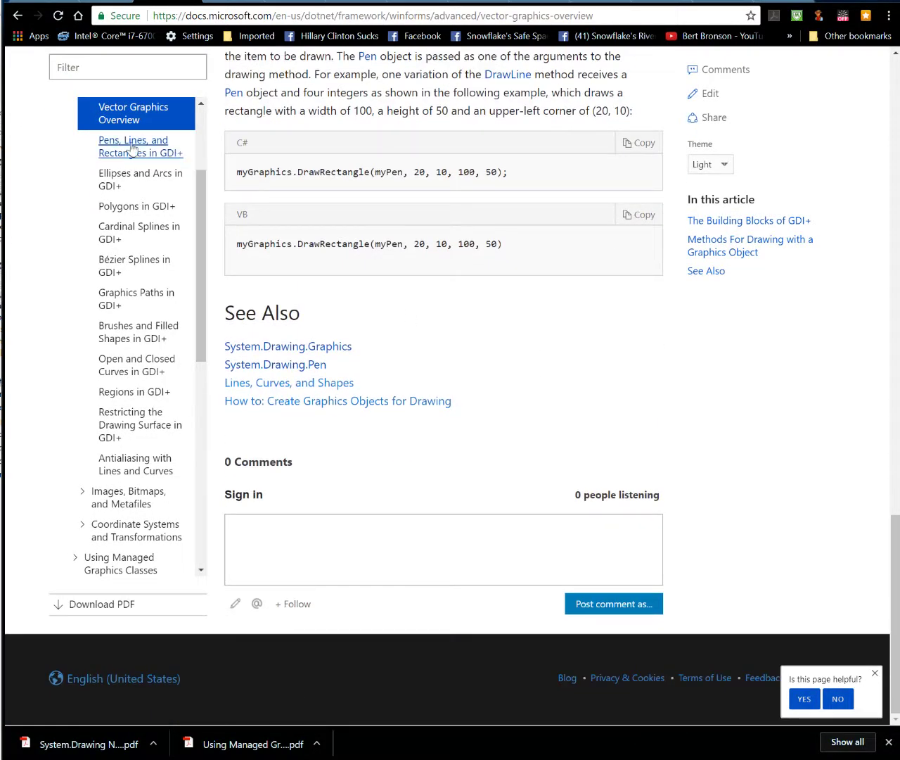
{"action": "left_click", "coordinate": [140, 147]}
{"action": "scroll", "coordinate": [571, 335], "scroll_direction": "down", "scroll_amount": 4}
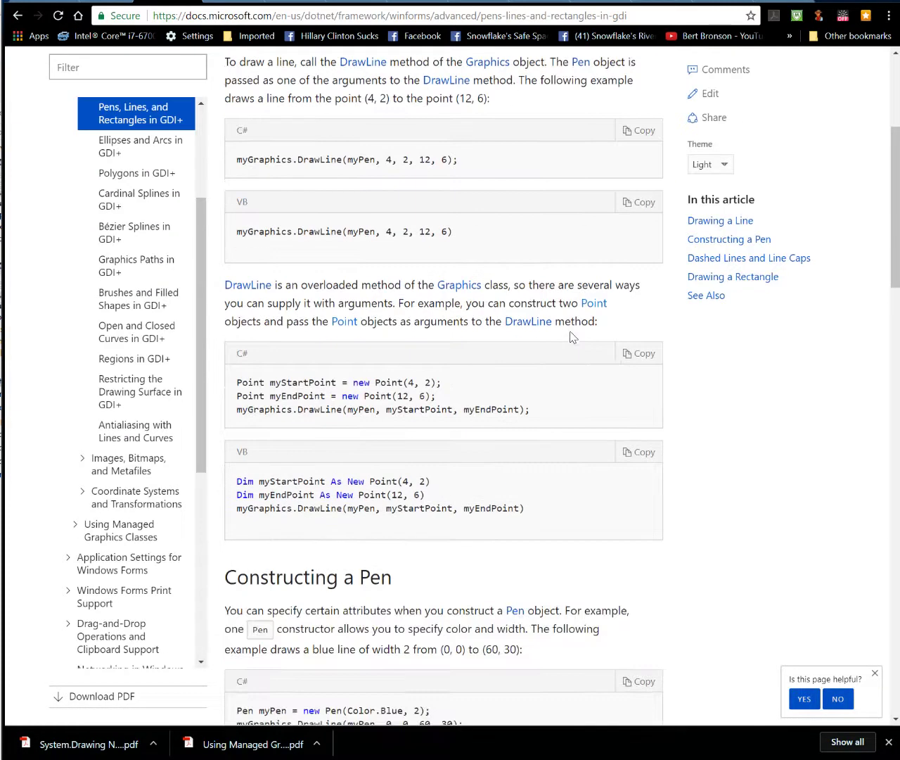
{"action": "scroll", "coordinate": [574, 337], "scroll_direction": "down", "scroll_amount": 5}
{"action": "scroll", "coordinate": [574, 337], "scroll_direction": "down", "scroll_amount": 1}
{"action": "scroll", "coordinate": [573, 337], "scroll_direction": "down", "scroll_amount": 5}
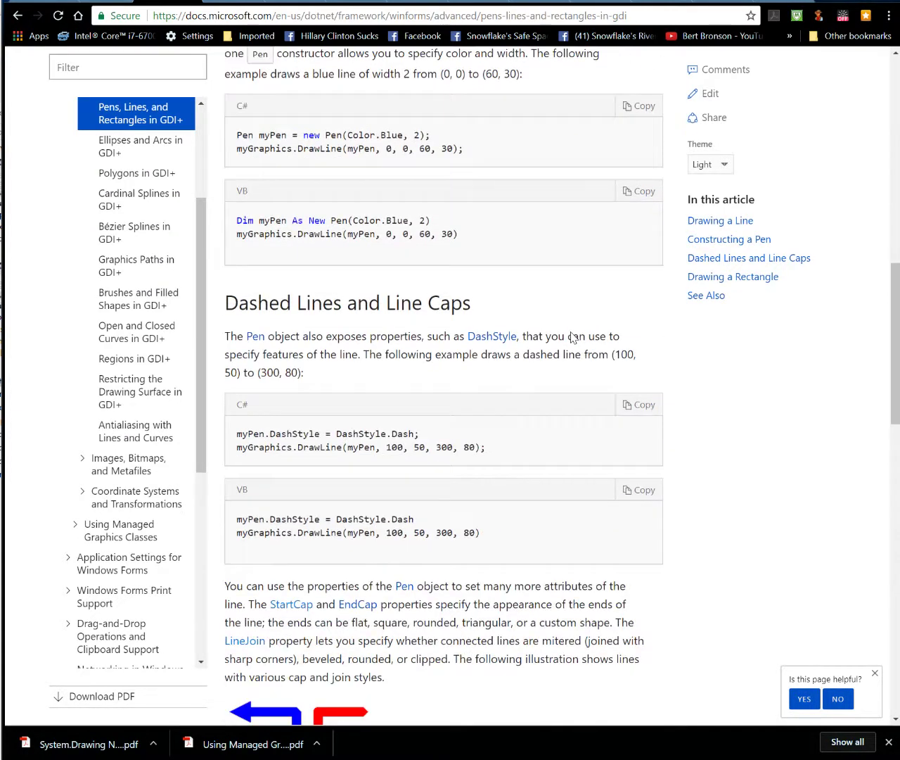
{"action": "scroll", "coordinate": [574, 337], "scroll_direction": "down", "scroll_amount": 3}
{"action": "scroll", "coordinate": [573, 337], "scroll_direction": "down", "scroll_amount": 3}
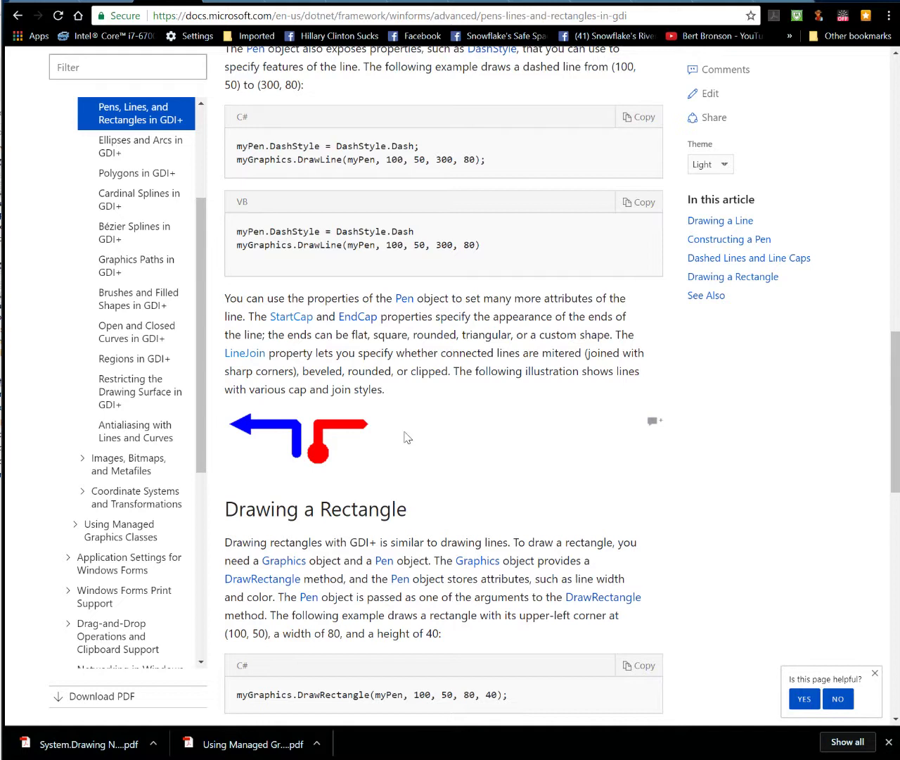
{"action": "scroll", "coordinate": [358, 391], "scroll_direction": "down", "scroll_amount": 1}
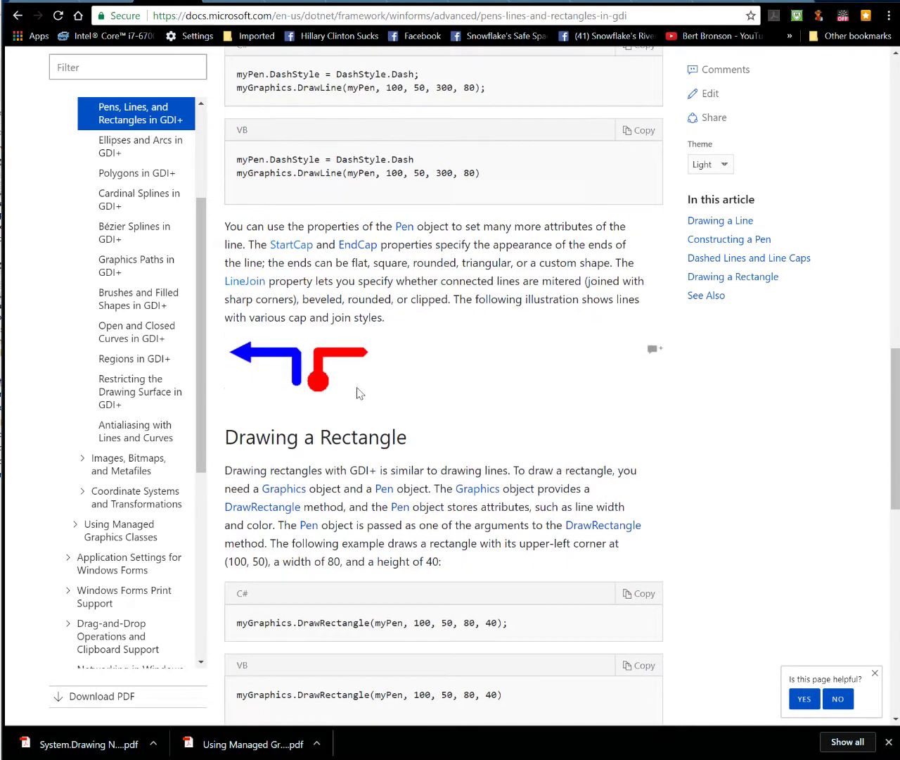
{"action": "scroll", "coordinate": [403, 419], "scroll_direction": "down", "scroll_amount": 3}
{"action": "scroll", "coordinate": [403, 416], "scroll_direction": "down", "scroll_amount": 2}
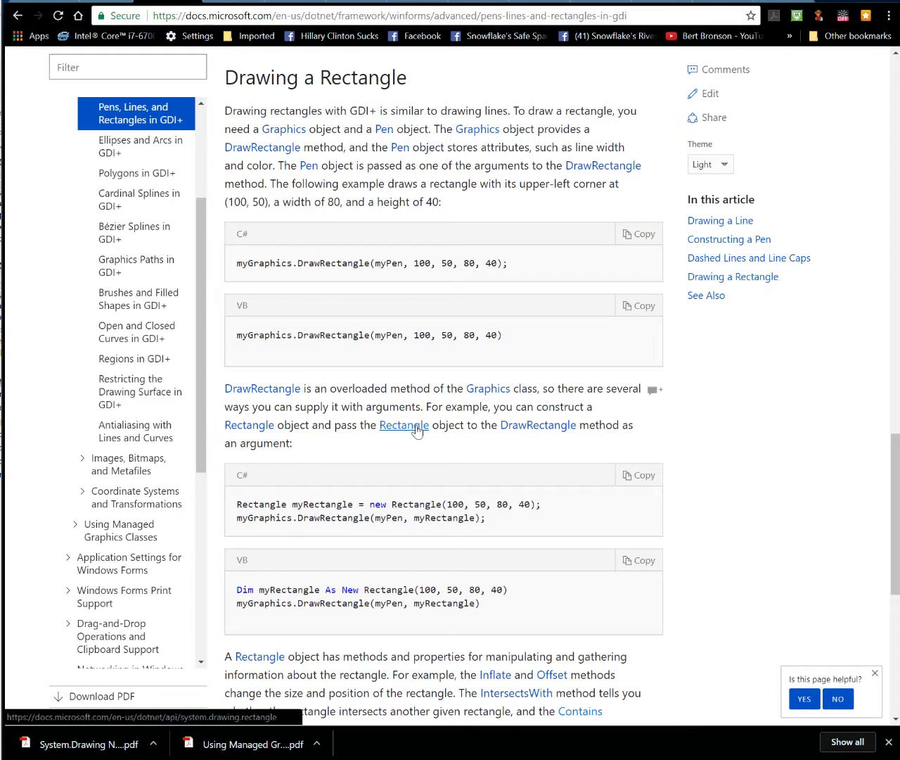
{"action": "scroll", "coordinate": [417, 430], "scroll_direction": "down", "scroll_amount": 1}
{"action": "scroll", "coordinate": [417, 430], "scroll_direction": "down", "scroll_amount": 1}
{"action": "scroll", "coordinate": [417, 431], "scroll_direction": "down", "scroll_amount": 2}
{"action": "scroll", "coordinate": [419, 431], "scroll_direction": "down", "scroll_amount": 1}
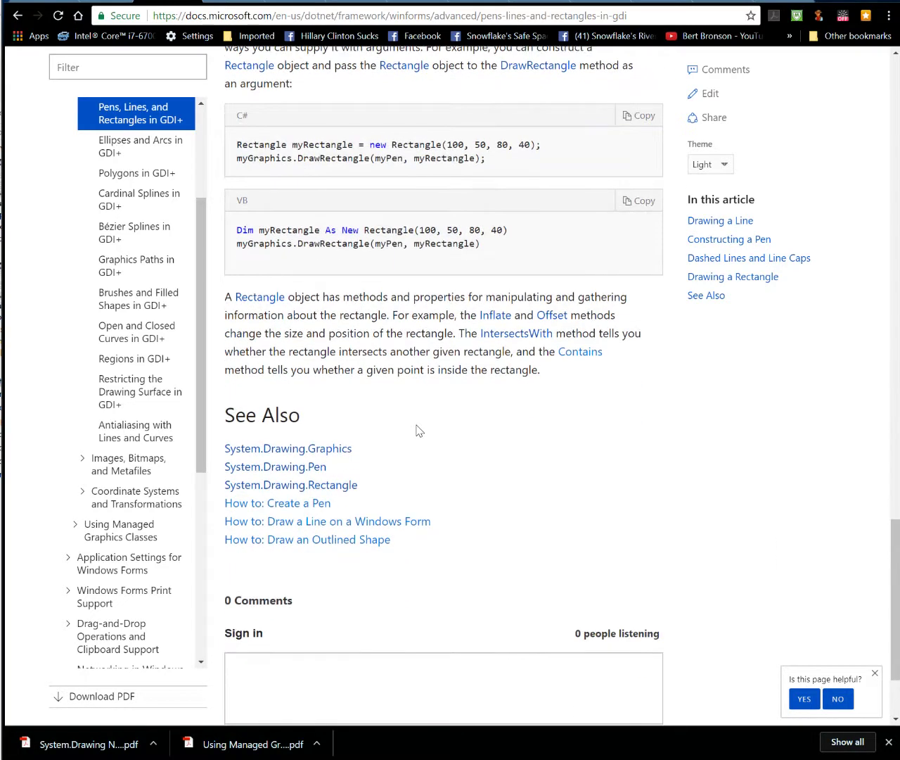
- Scroll through Ellipses and Arcs, Polygons, and Cardinal Splines in GDI+ to each article's end
{"action": "left_click", "coordinate": [140, 146]}
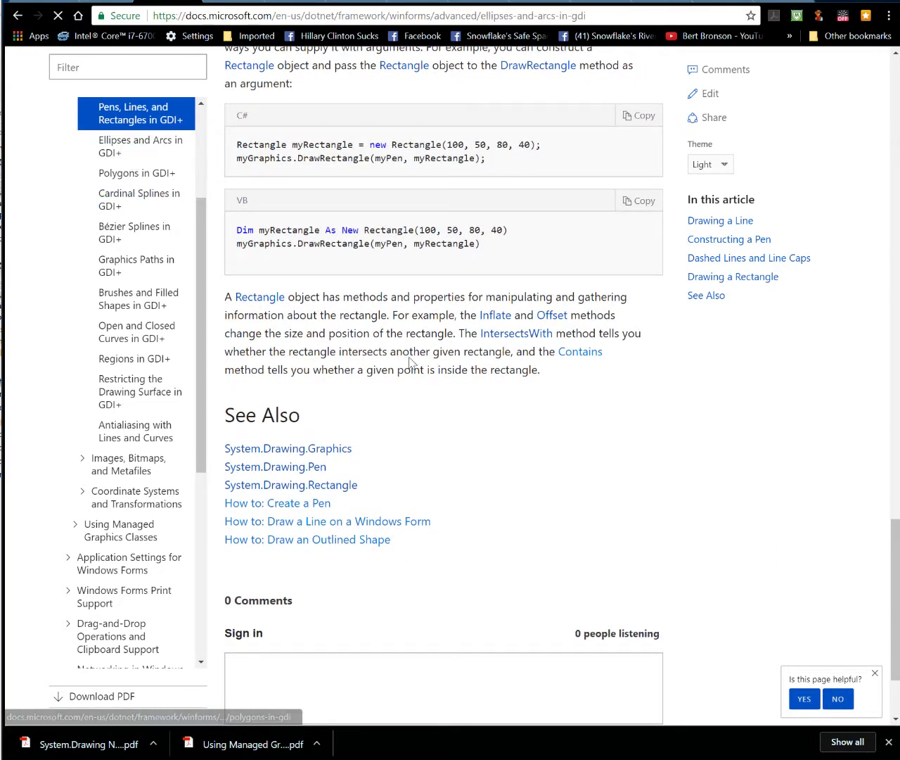
{"action": "scroll", "coordinate": [429, 367], "scroll_direction": "down", "scroll_amount": 2}
{"action": "scroll", "coordinate": [450, 373], "scroll_direction": "down", "scroll_amount": 3}
{"action": "scroll", "coordinate": [465, 387], "scroll_direction": "down", "scroll_amount": 1}
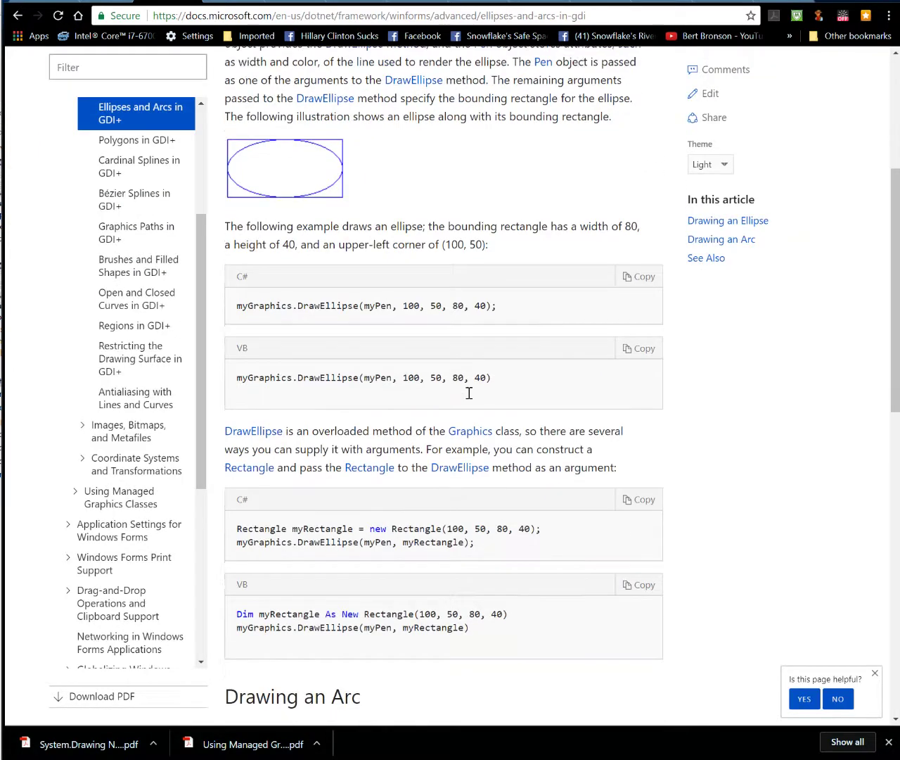
{"action": "scroll", "coordinate": [469, 393], "scroll_direction": "down", "scroll_amount": 2}
{"action": "scroll", "coordinate": [470, 393], "scroll_direction": "down", "scroll_amount": 2}
{"action": "scroll", "coordinate": [469, 392], "scroll_direction": "down", "scroll_amount": 2}
{"action": "scroll", "coordinate": [470, 392], "scroll_direction": "down", "scroll_amount": 2}
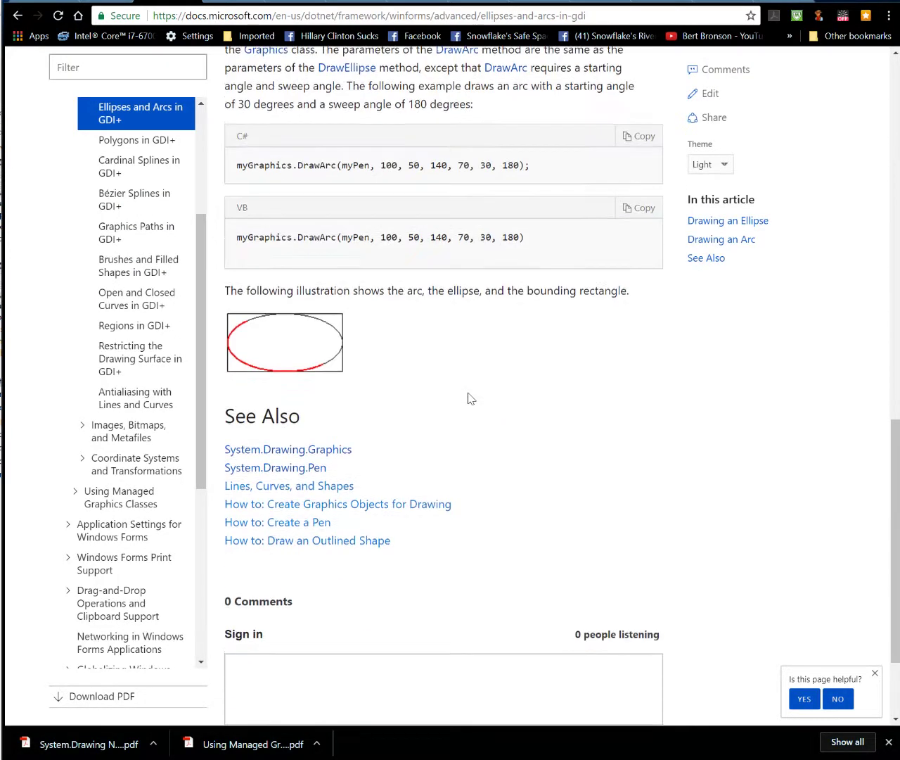
{"action": "scroll", "coordinate": [471, 399], "scroll_direction": "down", "scroll_amount": 2}
{"action": "scroll", "coordinate": [472, 399], "scroll_direction": "down", "scroll_amount": 1}
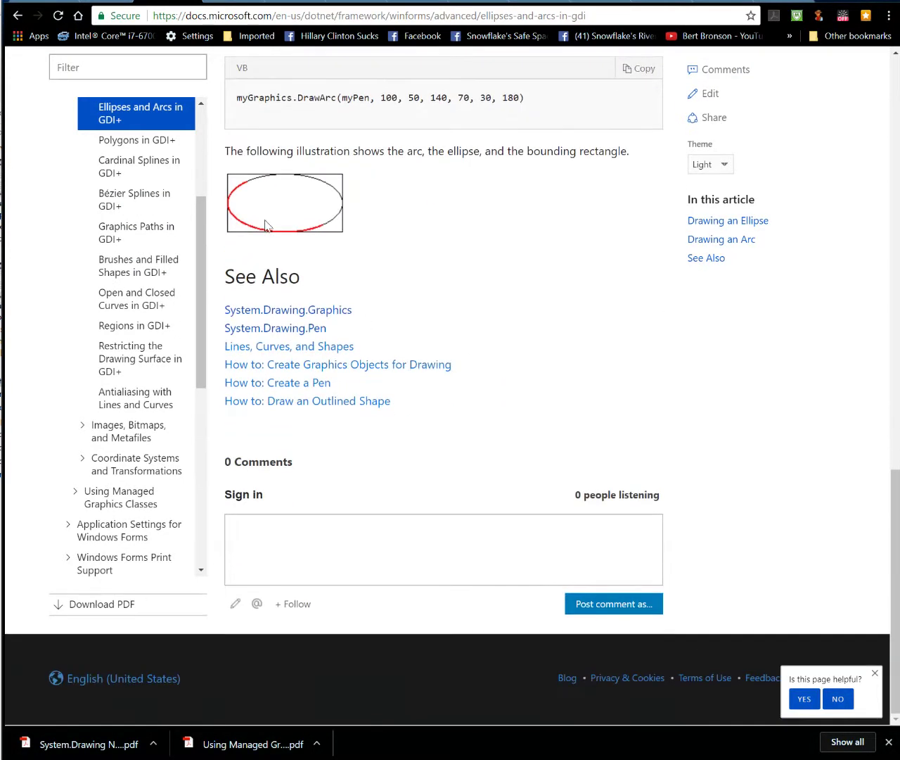
{"action": "left_click", "coordinate": [168, 150]}
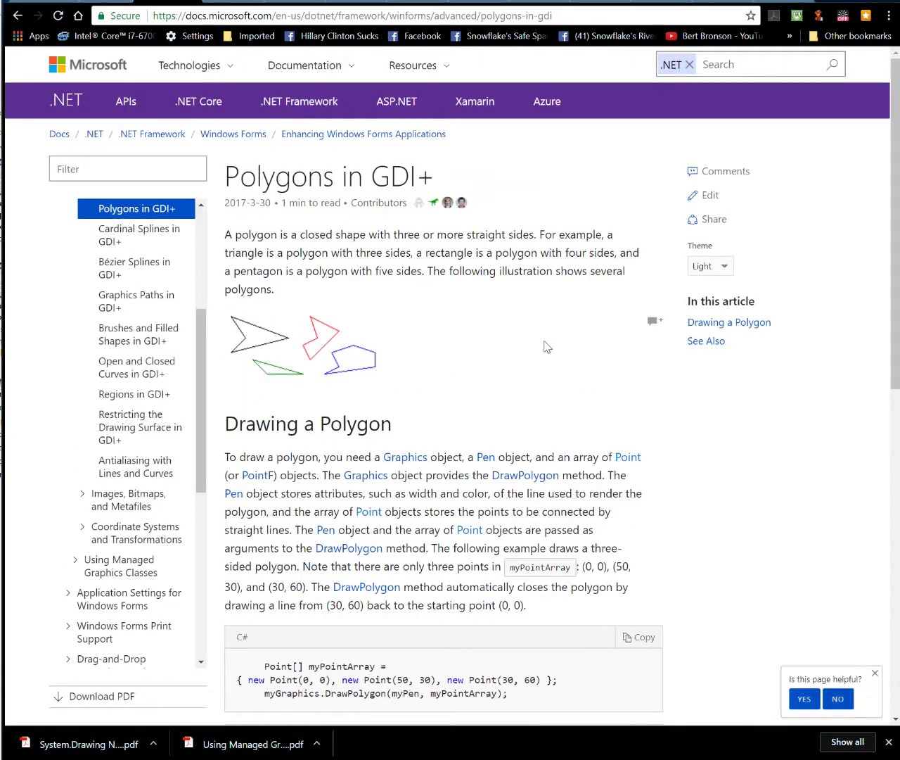
{"action": "scroll", "coordinate": [548, 348], "scroll_direction": "down", "scroll_amount": 1}
{"action": "scroll", "coordinate": [548, 348], "scroll_direction": "down", "scroll_amount": 3}
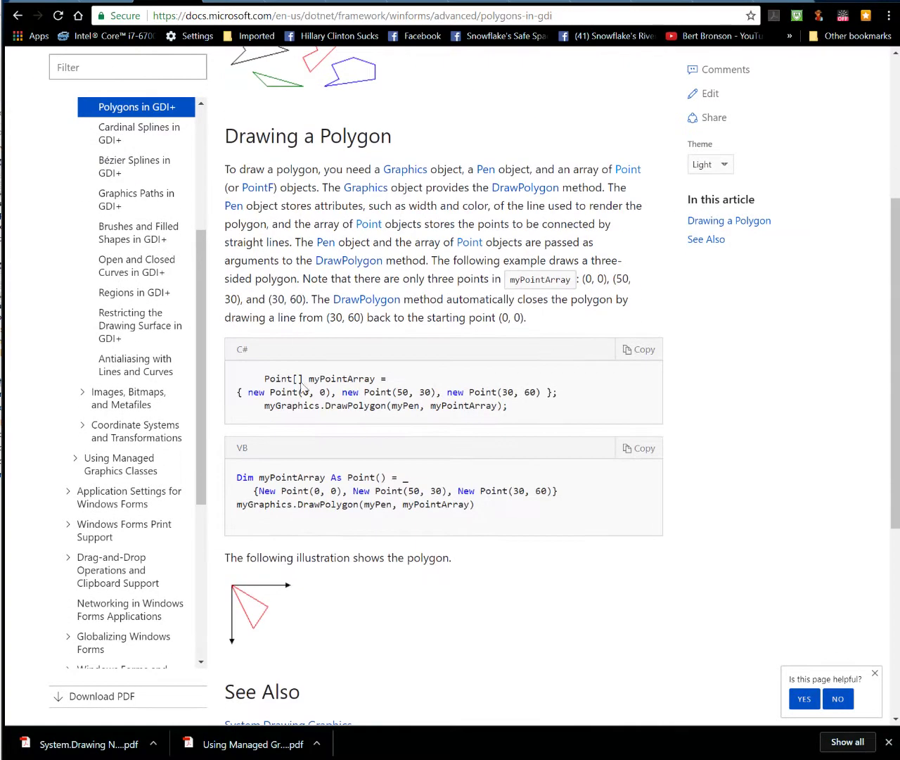
{"action": "scroll", "coordinate": [524, 532], "scroll_direction": "down", "scroll_amount": 3}
{"action": "scroll", "coordinate": [525, 532], "scroll_direction": "down", "scroll_amount": 2}
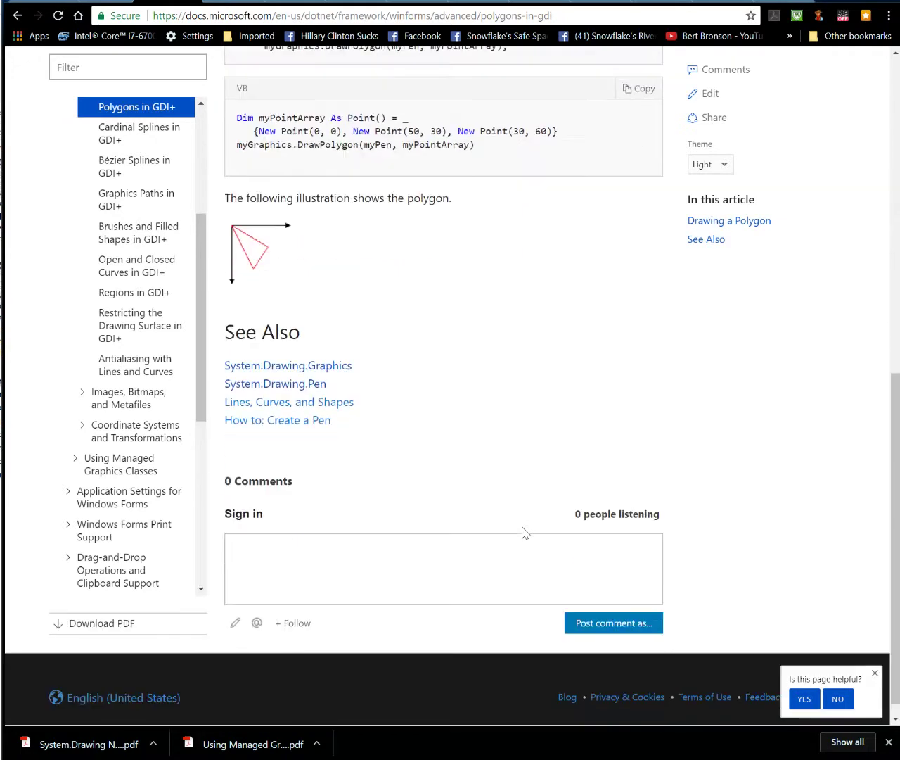
{"action": "left_click", "coordinate": [109, 134]}
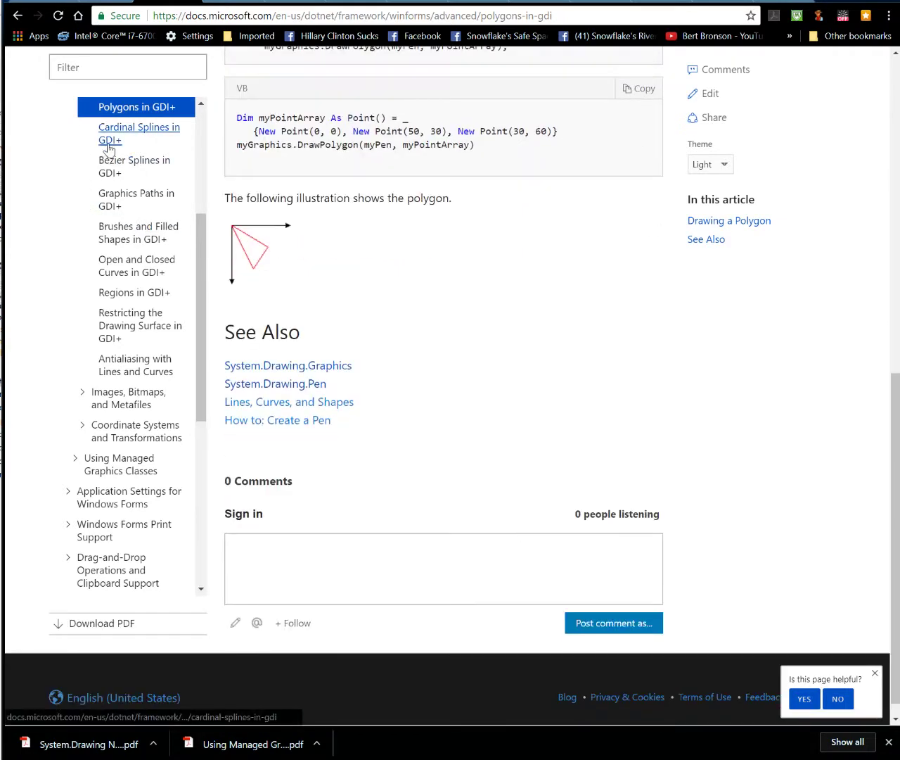
{"action": "scroll", "coordinate": [533, 392], "scroll_direction": "down", "scroll_amount": 4}
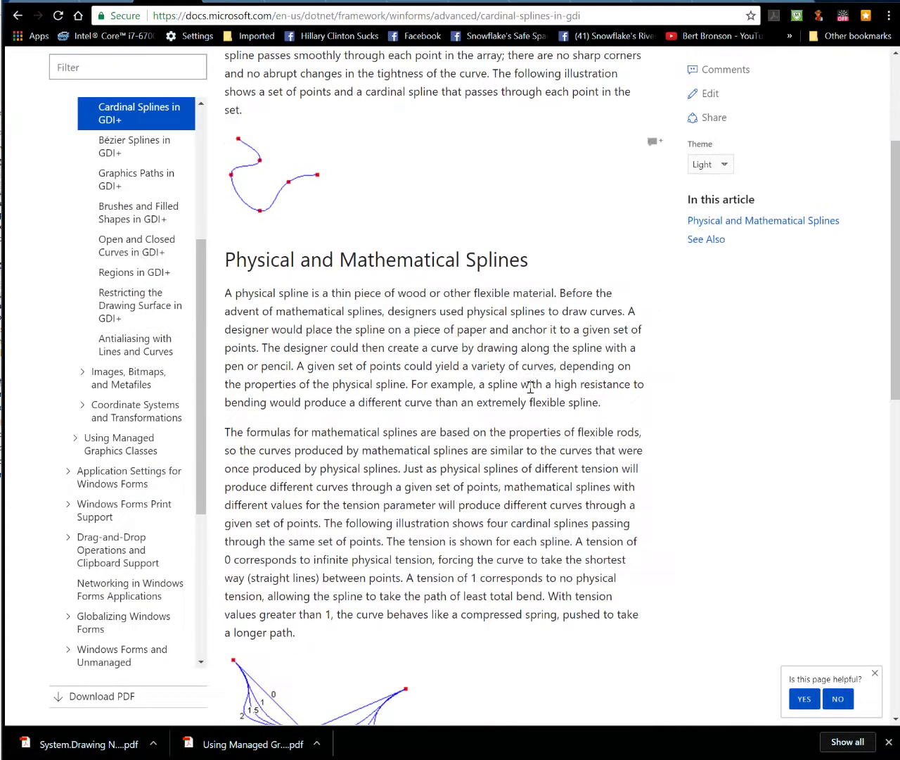
{"action": "scroll", "coordinate": [533, 392], "scroll_direction": "down", "scroll_amount": 3}
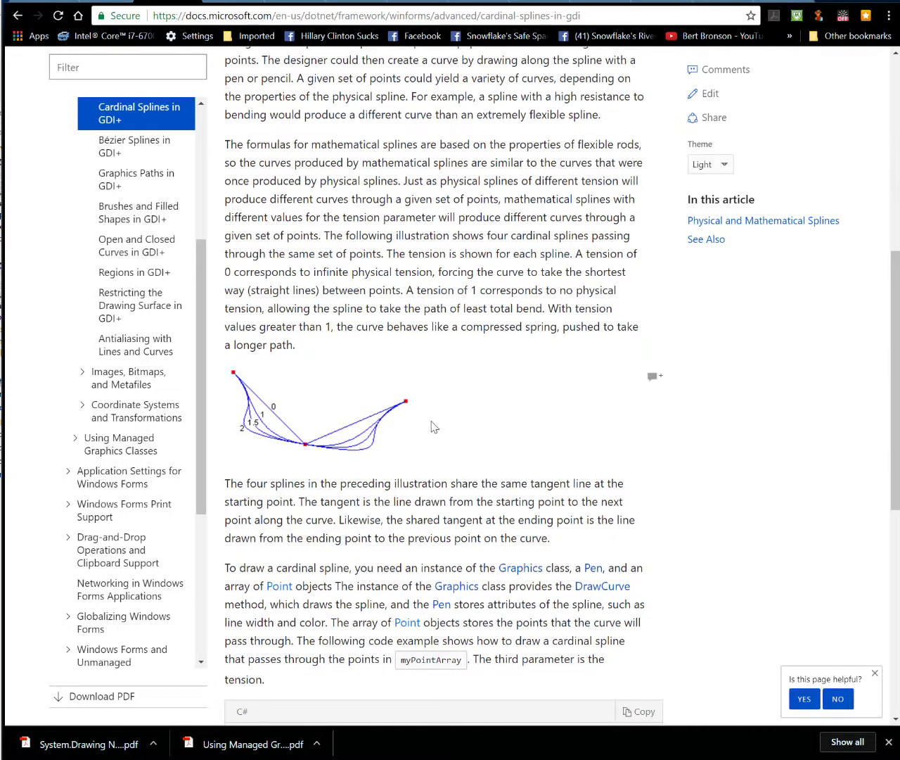
{"action": "scroll", "coordinate": [434, 427], "scroll_direction": "down", "scroll_amount": 5}
{"action": "scroll", "coordinate": [450, 415], "scroll_direction": "down", "scroll_amount": 2}
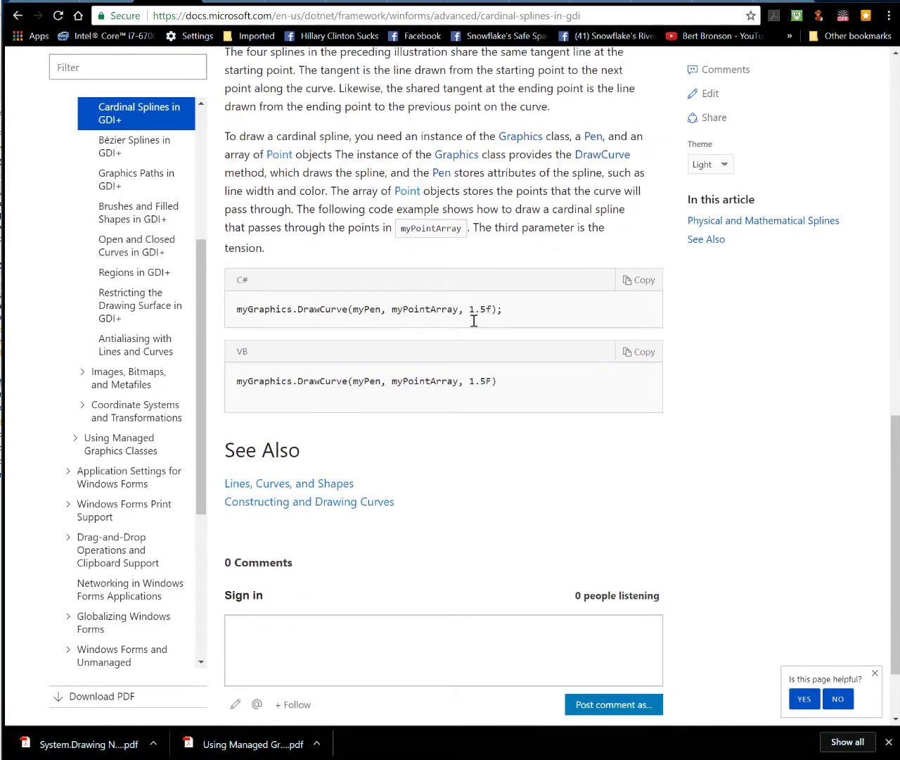
- Read the Bézier Splines in GDI+ article down to its See Also links
{"action": "left_click", "coordinate": [110, 146]}
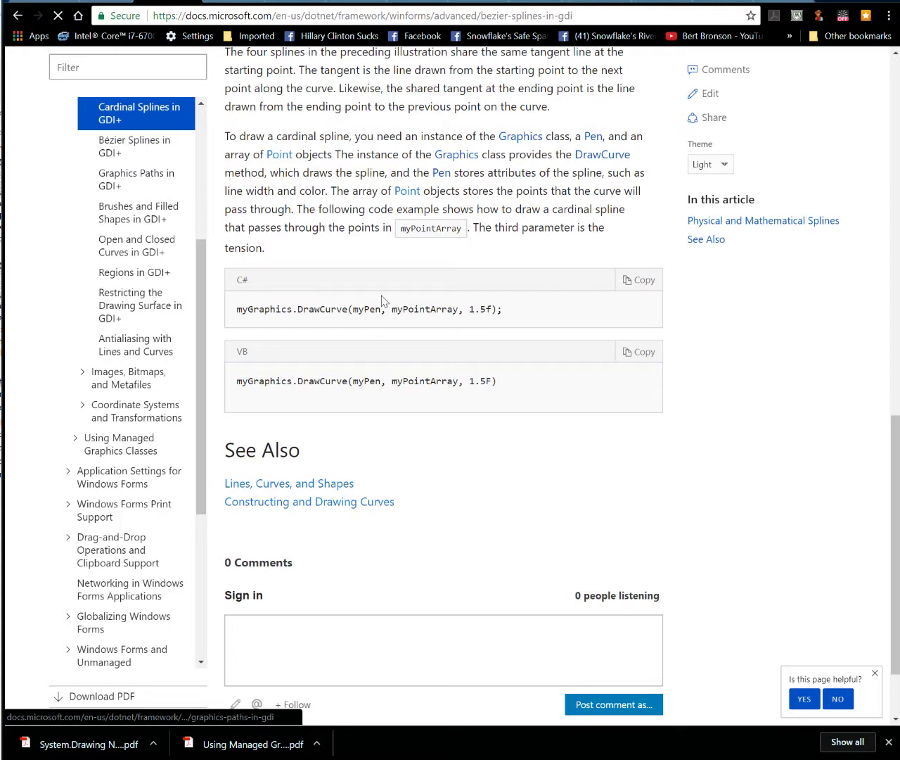
{"action": "scroll", "coordinate": [466, 321], "scroll_direction": "down", "scroll_amount": 1}
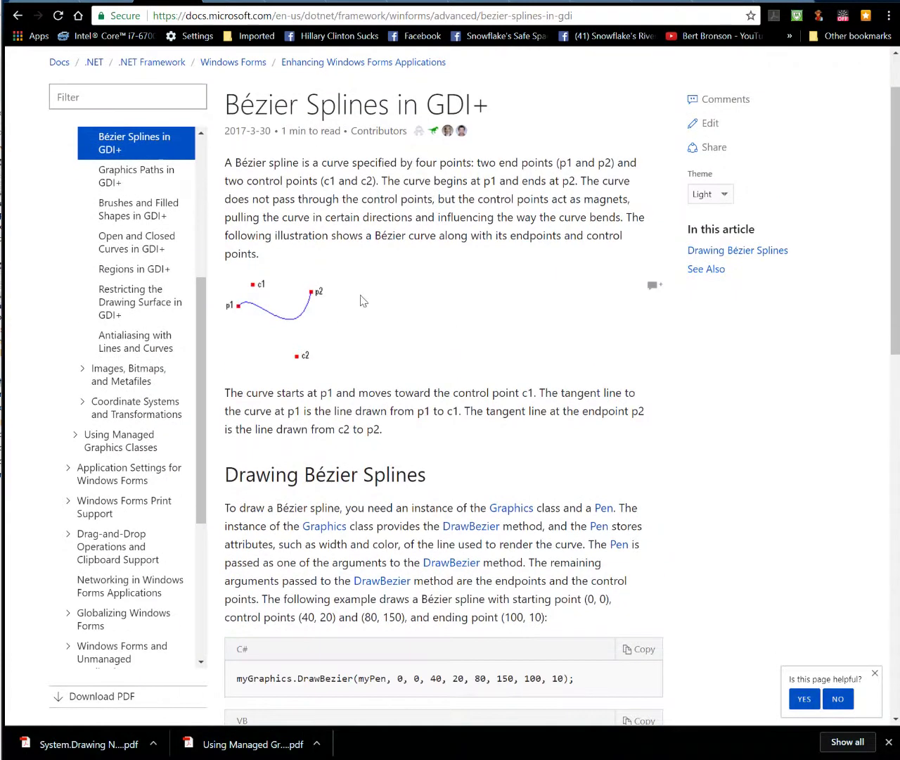
{"action": "scroll", "coordinate": [422, 351], "scroll_direction": "down", "scroll_amount": 4}
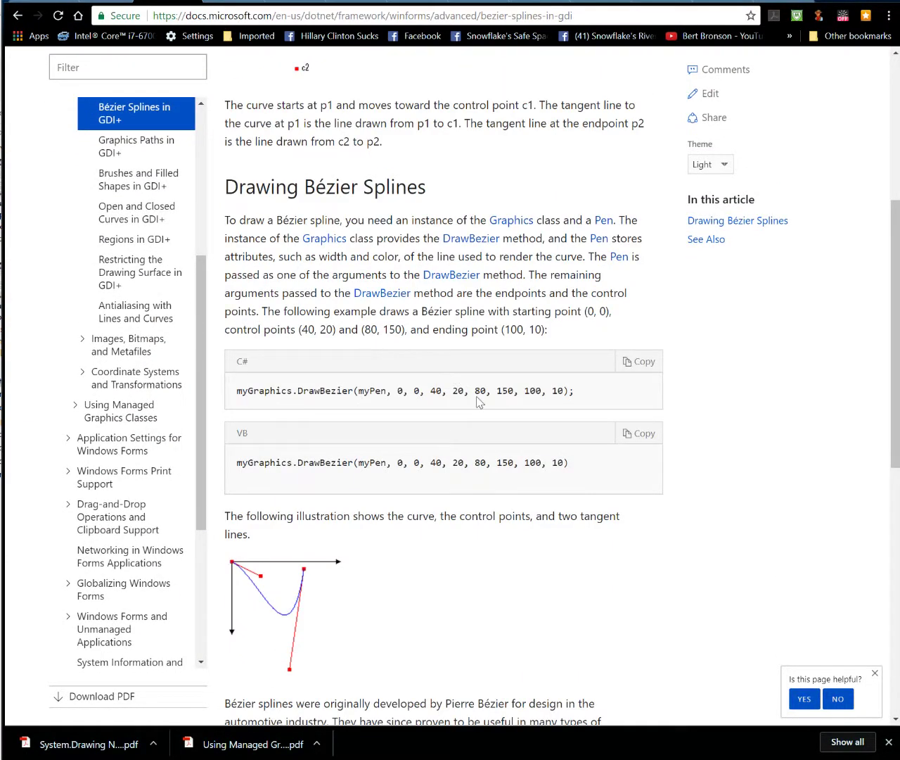
{"action": "scroll", "coordinate": [480, 401], "scroll_direction": "down", "scroll_amount": 4}
{"action": "scroll", "coordinate": [472, 408], "scroll_direction": "down", "scroll_amount": 1}
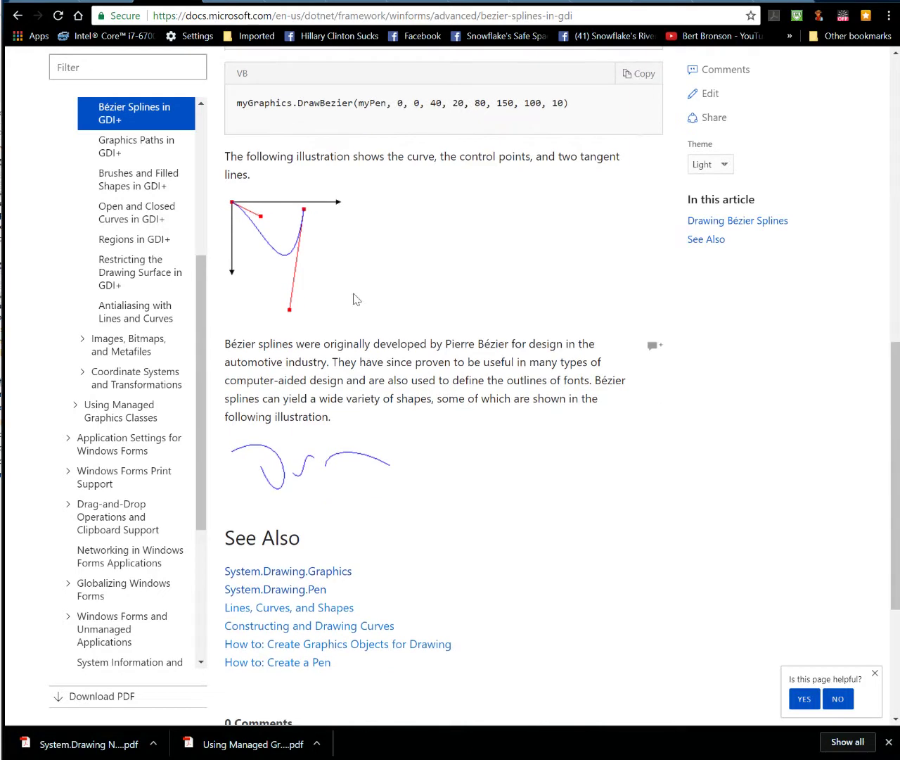
{"action": "scroll", "coordinate": [422, 450], "scroll_direction": "down", "scroll_amount": 2}
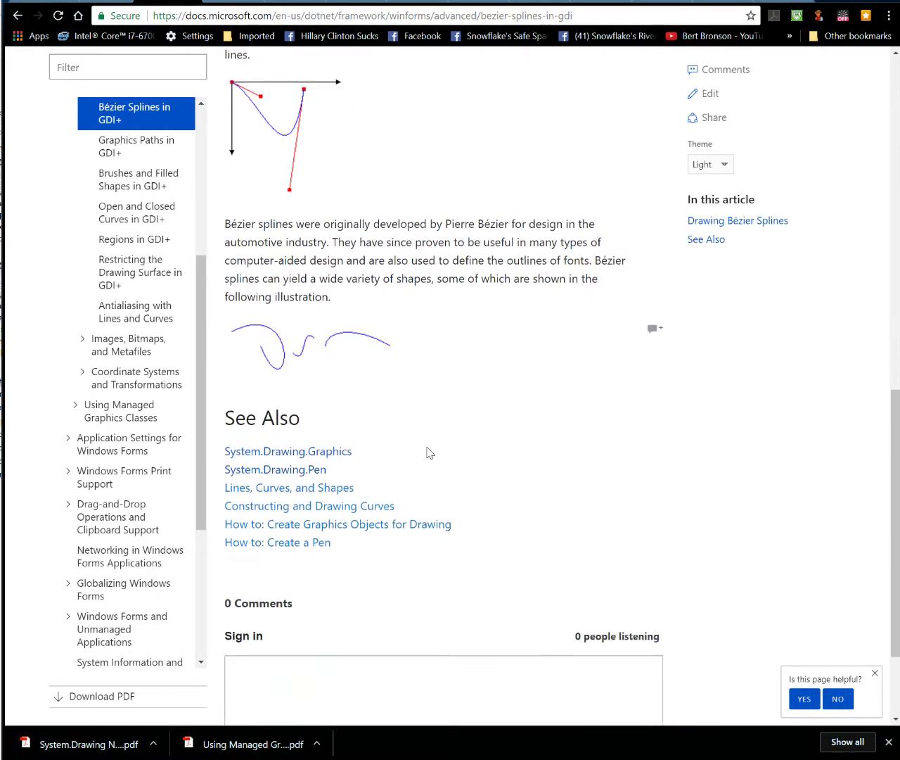
- Scroll Graphics Paths in GDI+ past the disconnected-path illustration to the See Also links
{"action": "left_click", "coordinate": [103, 142]}
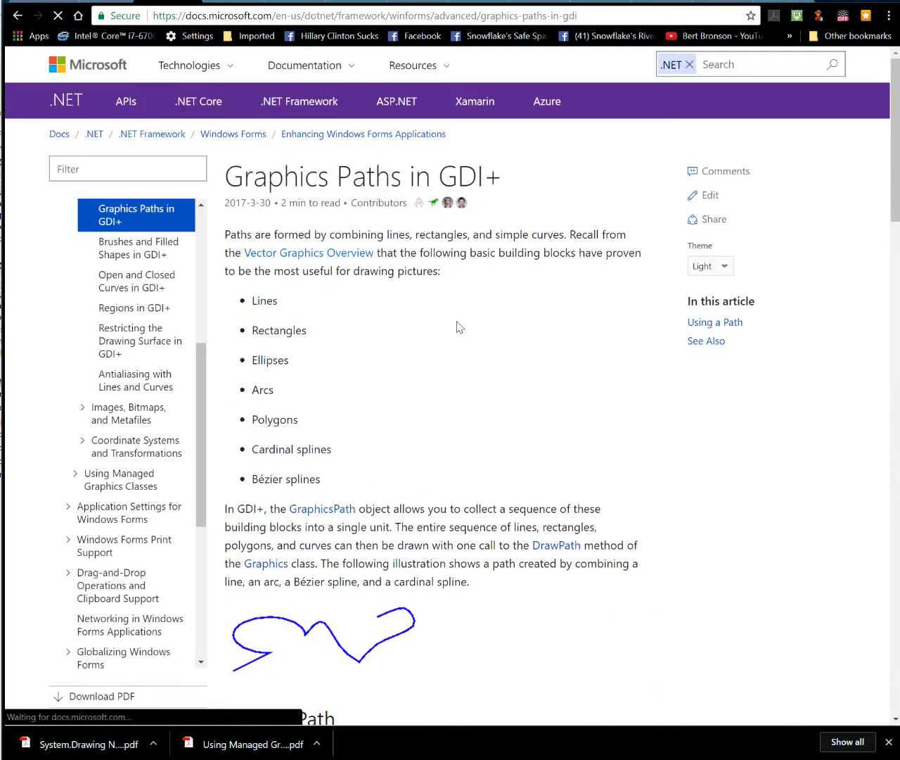
{"action": "scroll", "coordinate": [504, 358], "scroll_direction": "down", "scroll_amount": 3}
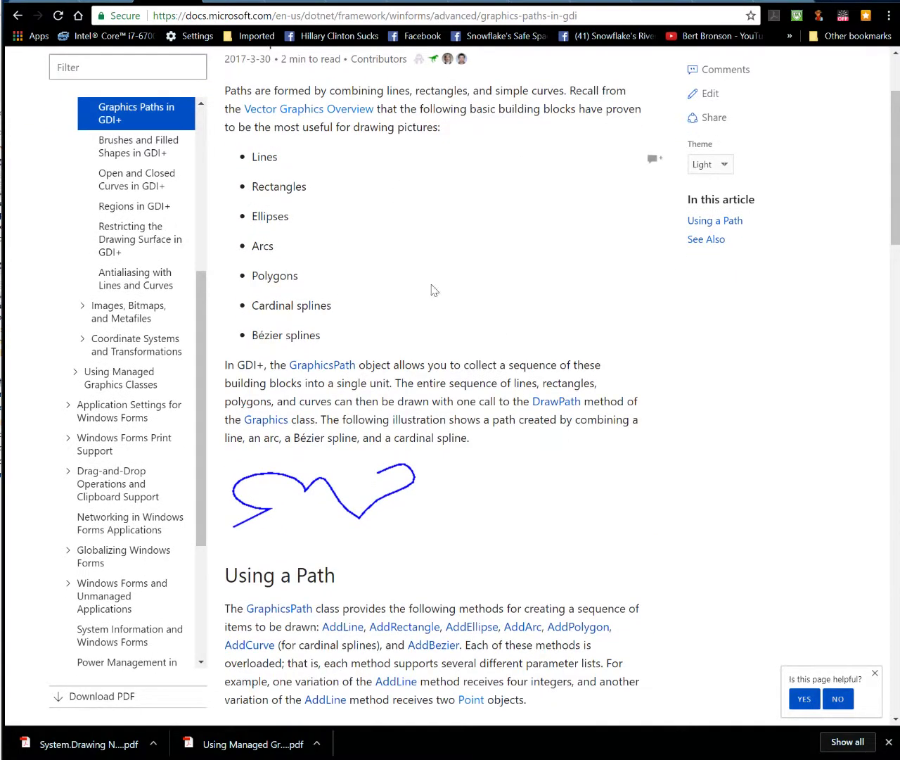
{"action": "scroll", "coordinate": [455, 338], "scroll_direction": "down", "scroll_amount": 3}
{"action": "scroll", "coordinate": [455, 338], "scroll_direction": "down", "scroll_amount": 5}
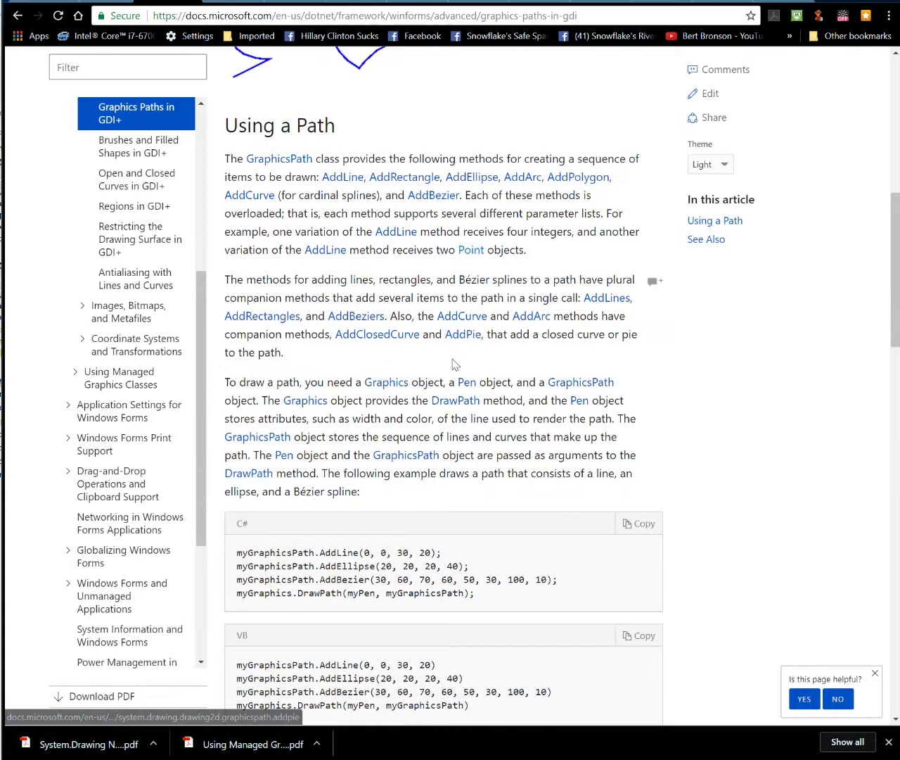
{"action": "scroll", "coordinate": [457, 352], "scroll_direction": "down", "scroll_amount": 5}
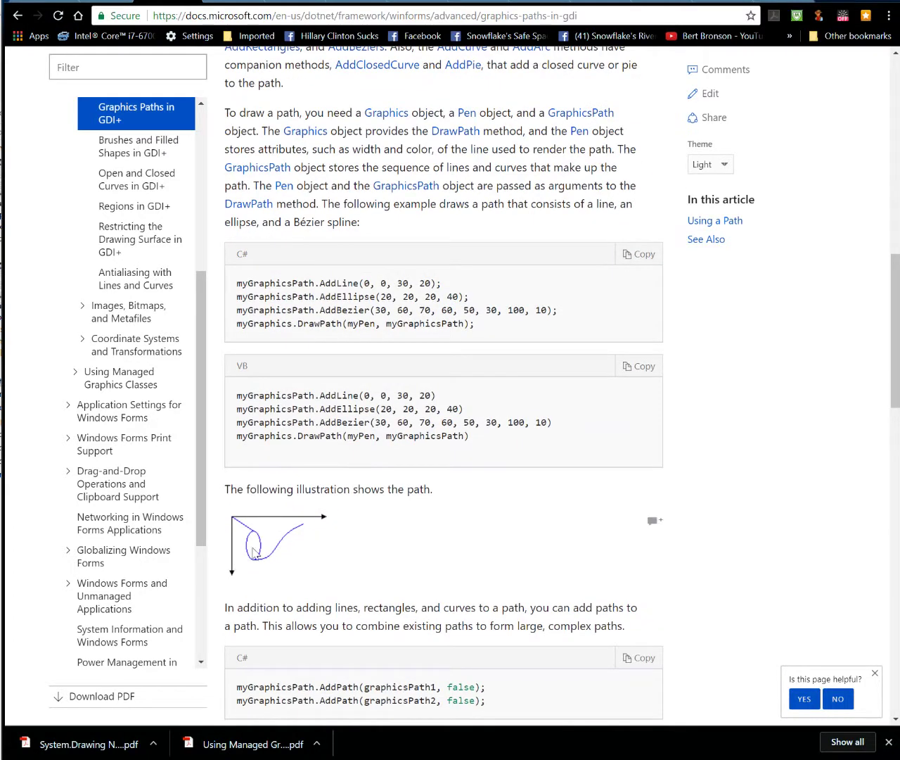
{"action": "scroll", "coordinate": [394, 436], "scroll_direction": "down", "scroll_amount": 3}
{"action": "scroll", "coordinate": [402, 441], "scroll_direction": "down", "scroll_amount": 3}
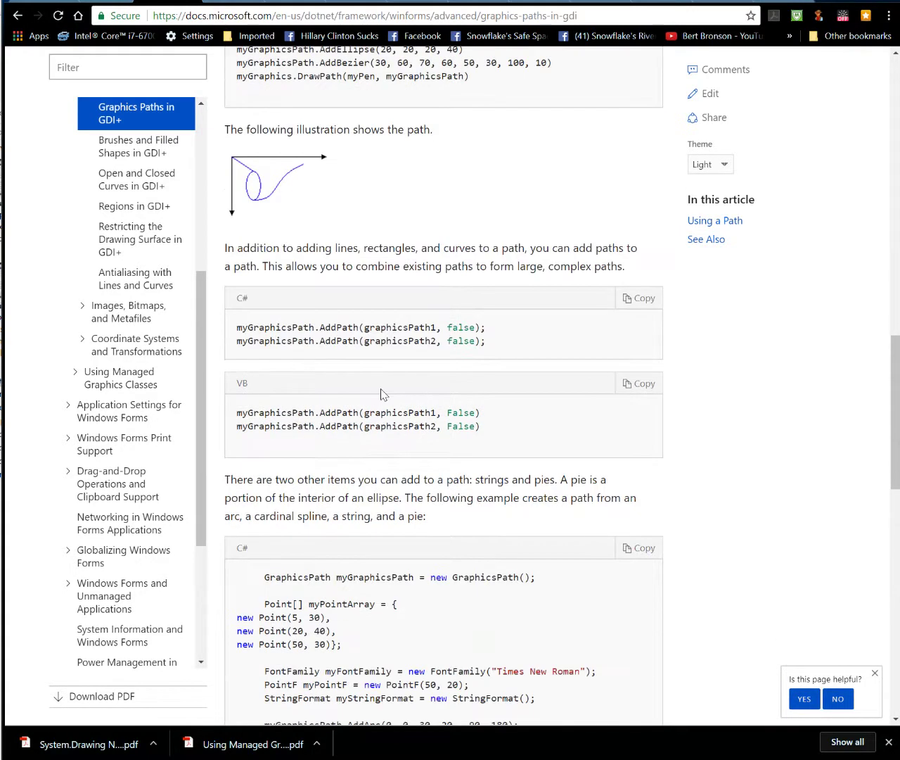
{"action": "scroll", "coordinate": [389, 414], "scroll_direction": "down", "scroll_amount": 3}
{"action": "scroll", "coordinate": [388, 413], "scroll_direction": "down", "scroll_amount": 2}
{"action": "scroll", "coordinate": [388, 413], "scroll_direction": "down", "scroll_amount": 2}
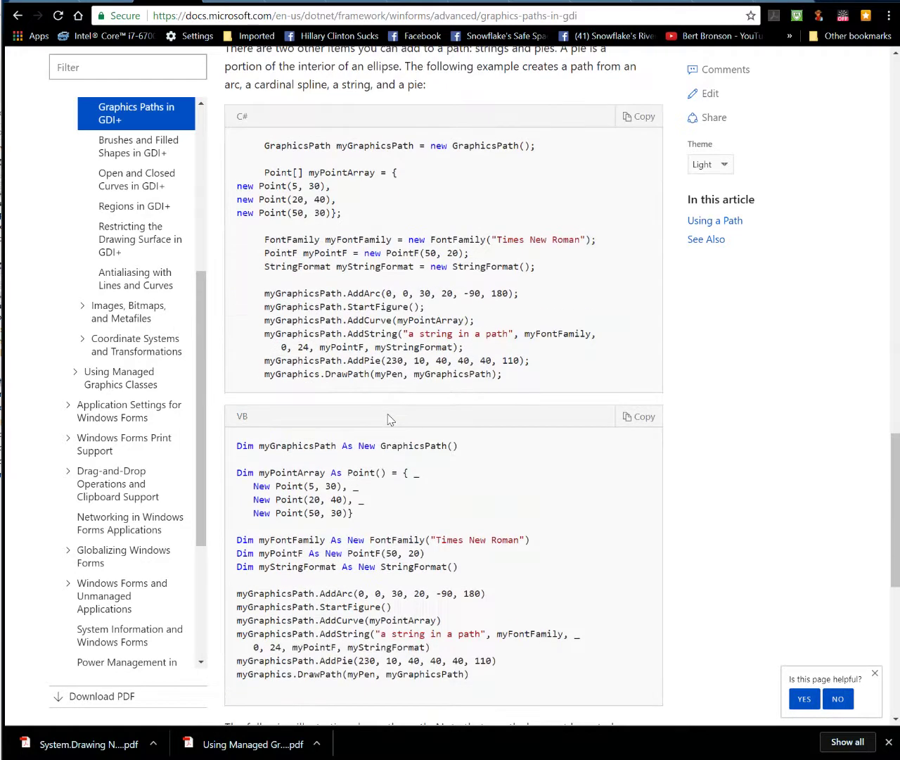
{"action": "scroll", "coordinate": [391, 419], "scroll_direction": "down", "scroll_amount": 4}
{"action": "scroll", "coordinate": [391, 419], "scroll_direction": "down", "scroll_amount": 1}
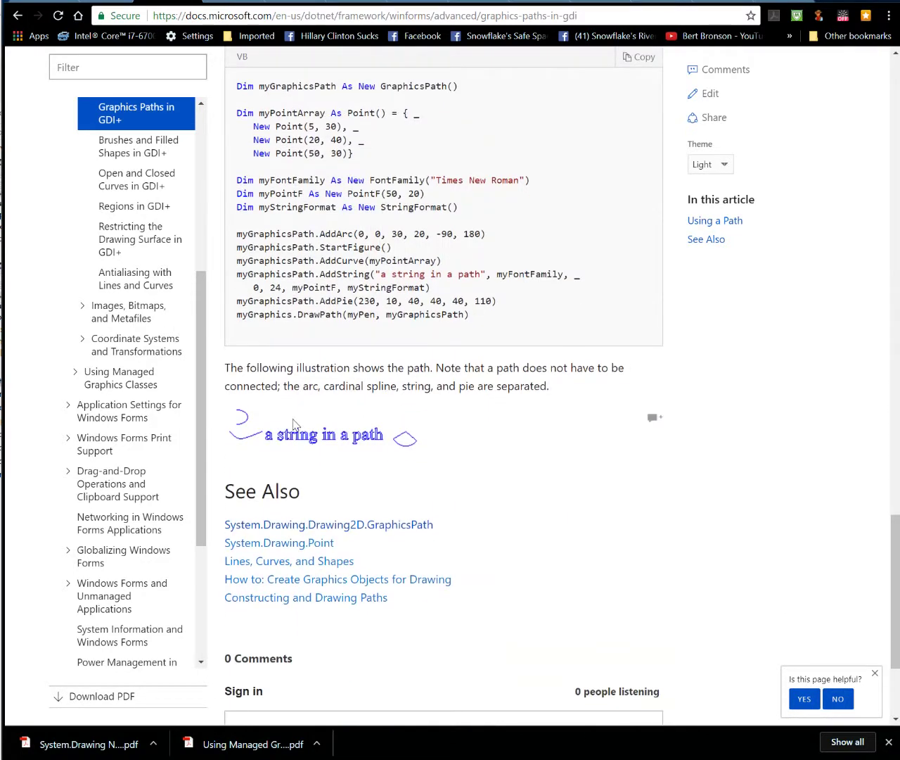
- Read 'Brushes and Filled Shapes in GDI+' through its gradient brush examples to See Also
{"action": "left_click", "coordinate": [139, 147]}
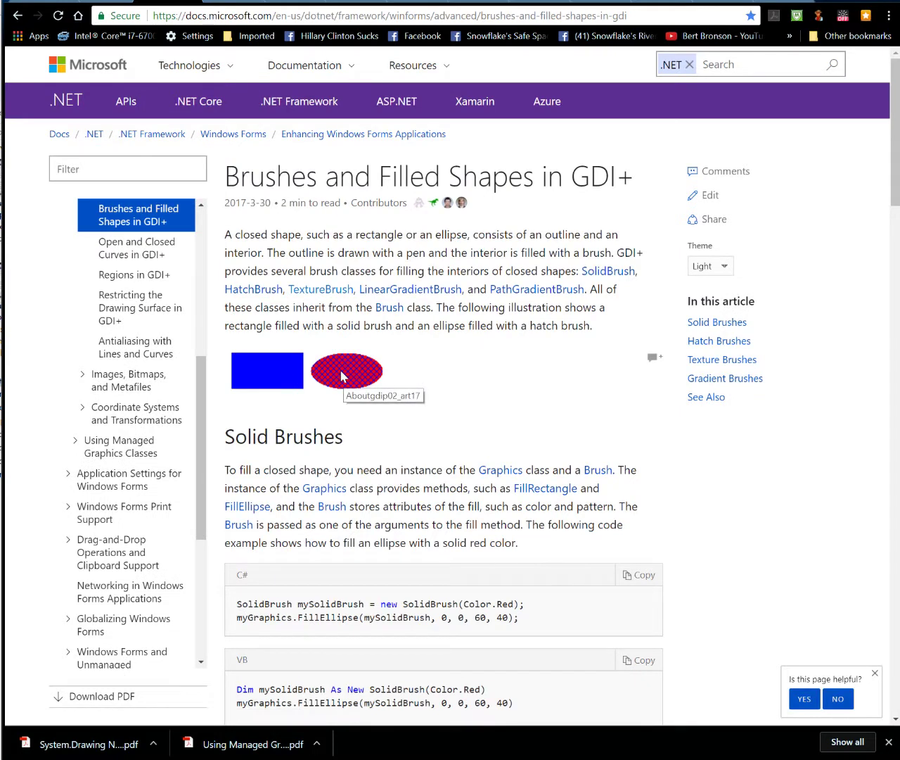
{"action": "scroll", "coordinate": [506, 380], "scroll_direction": "down", "scroll_amount": 4}
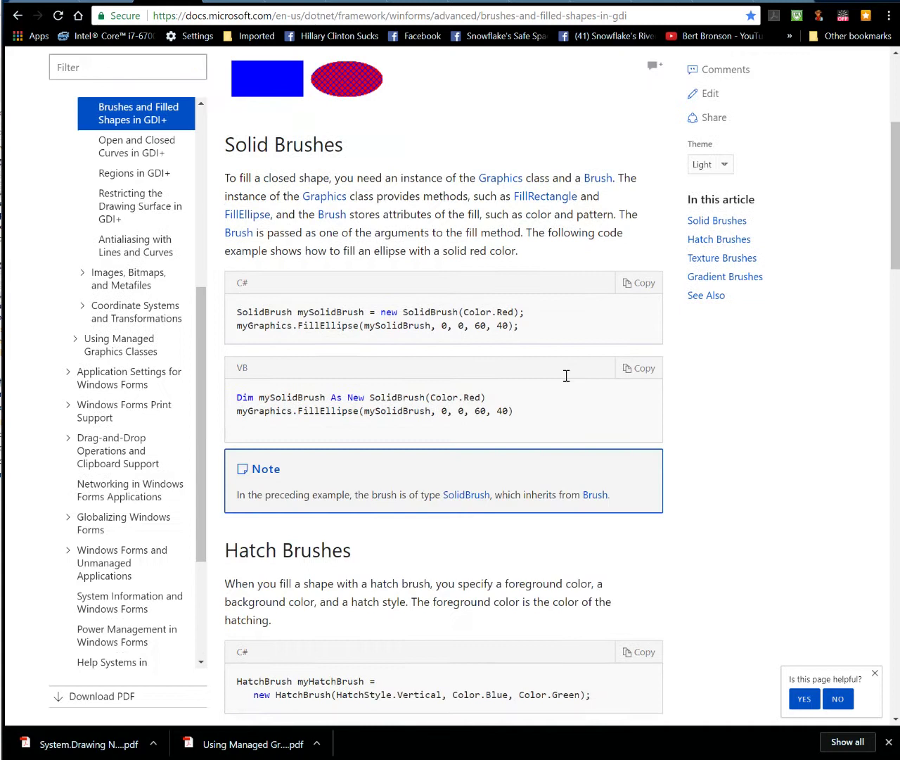
{"action": "scroll", "coordinate": [567, 375], "scroll_direction": "down", "scroll_amount": 1}
{"action": "scroll", "coordinate": [568, 380], "scroll_direction": "down", "scroll_amount": 3}
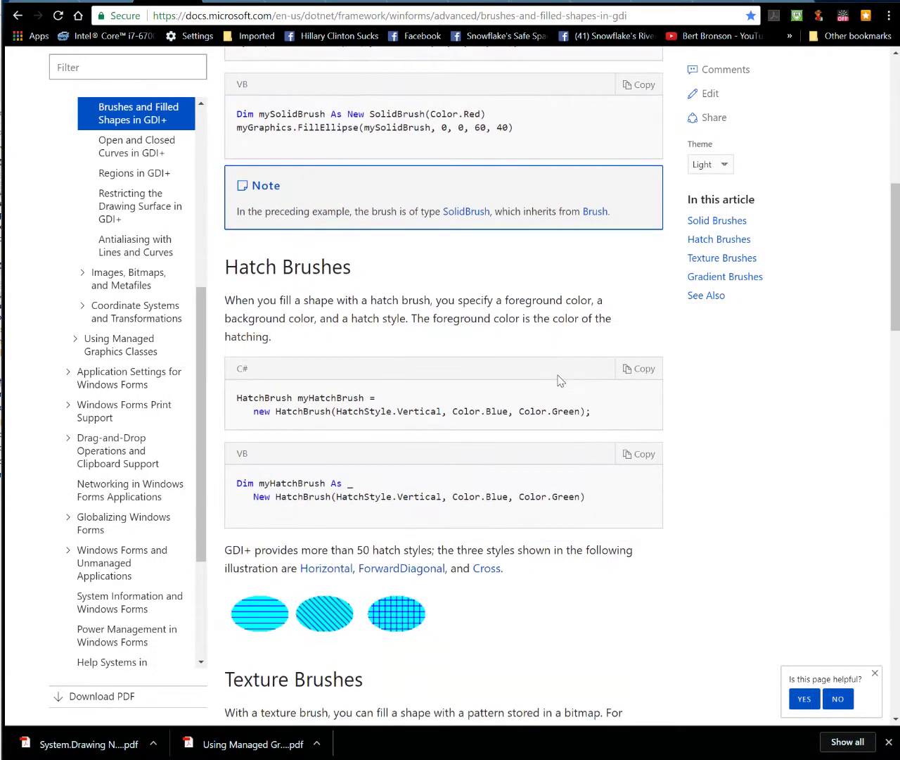
{"action": "scroll", "coordinate": [569, 380], "scroll_direction": "down", "scroll_amount": 3}
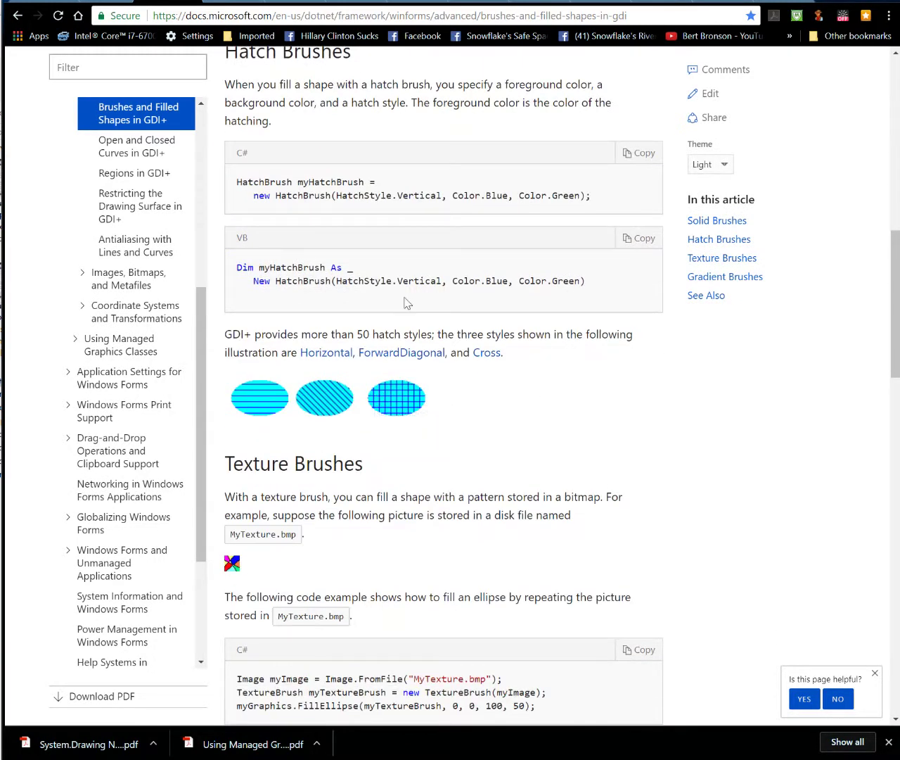
{"action": "scroll", "coordinate": [464, 316], "scroll_direction": "down", "scroll_amount": 2}
{"action": "scroll", "coordinate": [471, 331], "scroll_direction": "down", "scroll_amount": 2}
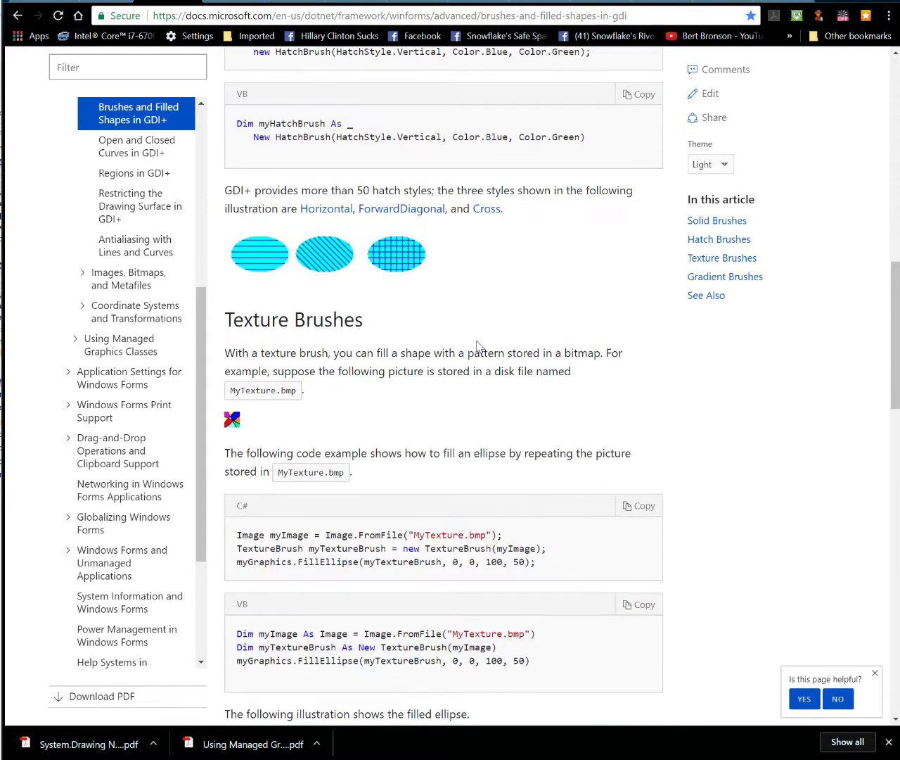
{"action": "scroll", "coordinate": [478, 345], "scroll_direction": "down", "scroll_amount": 2}
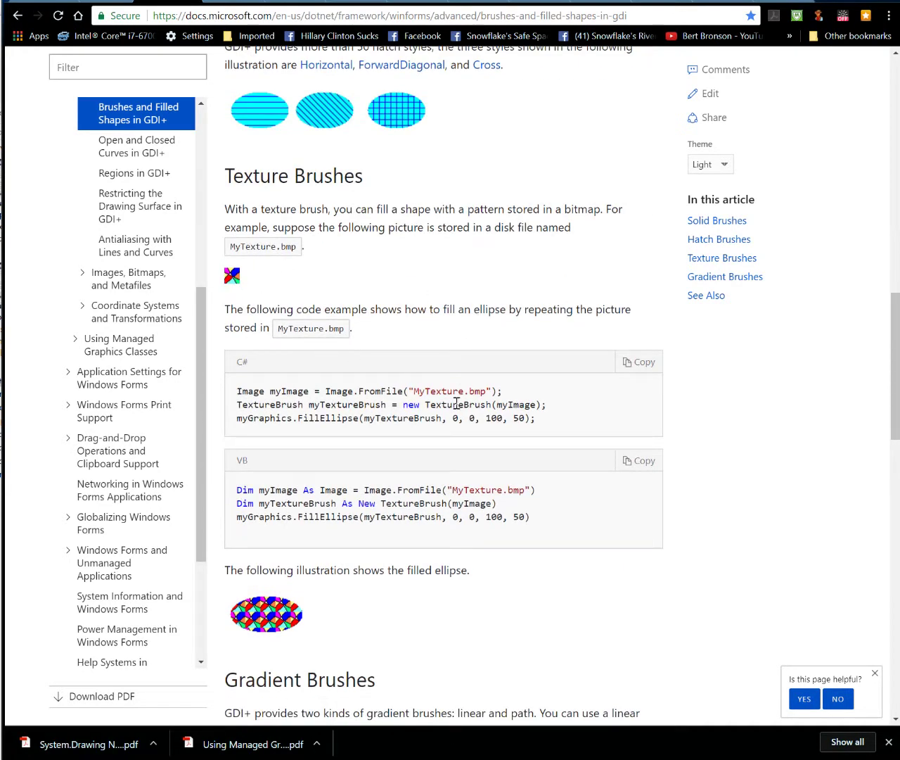
{"action": "scroll", "coordinate": [532, 411], "scroll_direction": "down", "scroll_amount": 2}
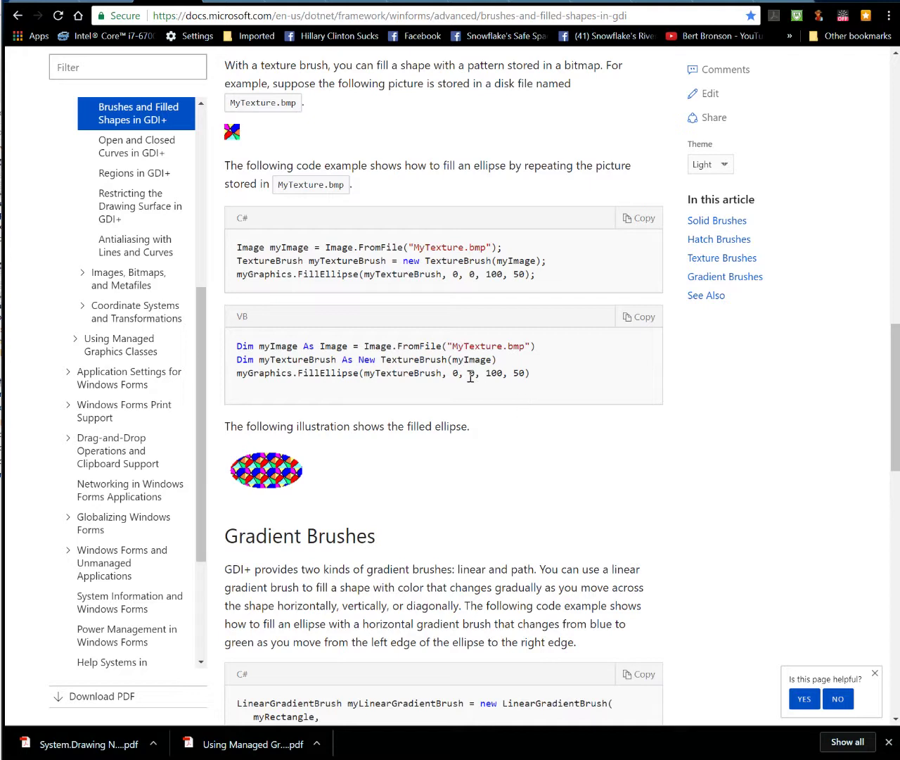
{"action": "scroll", "coordinate": [512, 402], "scroll_direction": "down", "scroll_amount": 3}
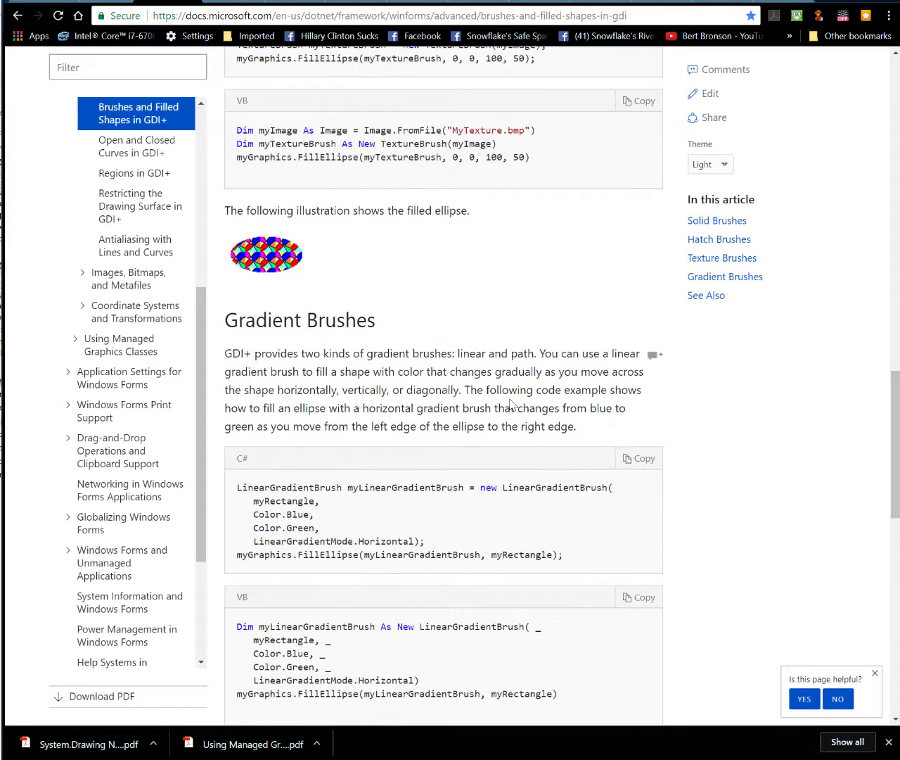
{"action": "scroll", "coordinate": [512, 401], "scroll_direction": "down", "scroll_amount": 2}
{"action": "scroll", "coordinate": [512, 402], "scroll_direction": "down", "scroll_amount": 1}
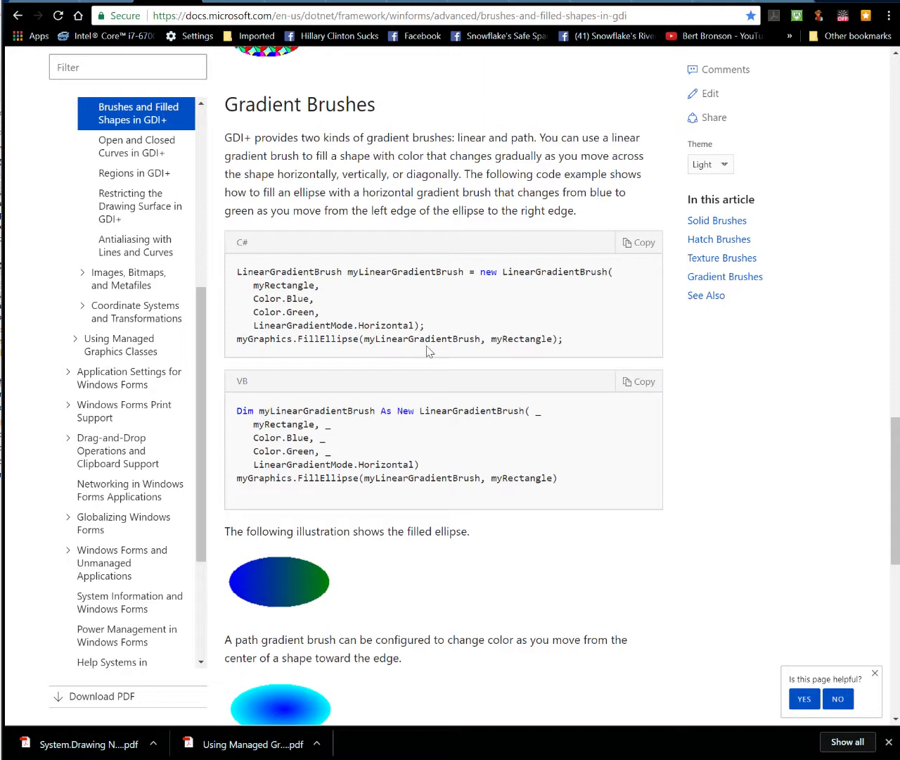
{"action": "scroll", "coordinate": [542, 340], "scroll_direction": "down", "scroll_amount": 4}
{"action": "scroll", "coordinate": [542, 340], "scroll_direction": "down", "scroll_amount": 1}
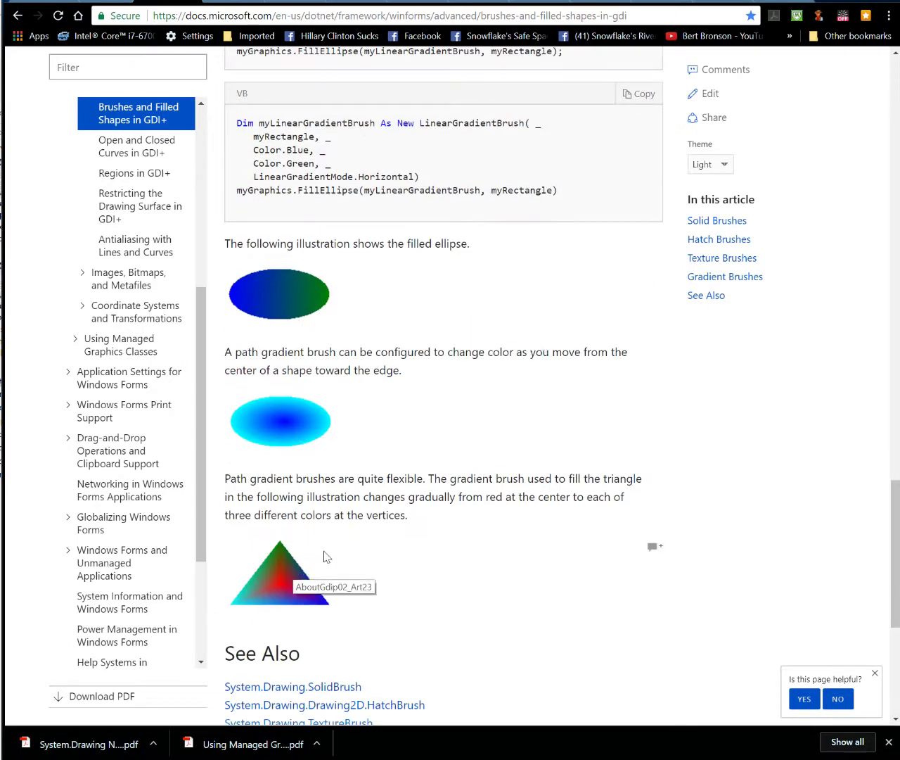
{"action": "scroll", "coordinate": [324, 556], "scroll_direction": "down", "scroll_amount": 3}
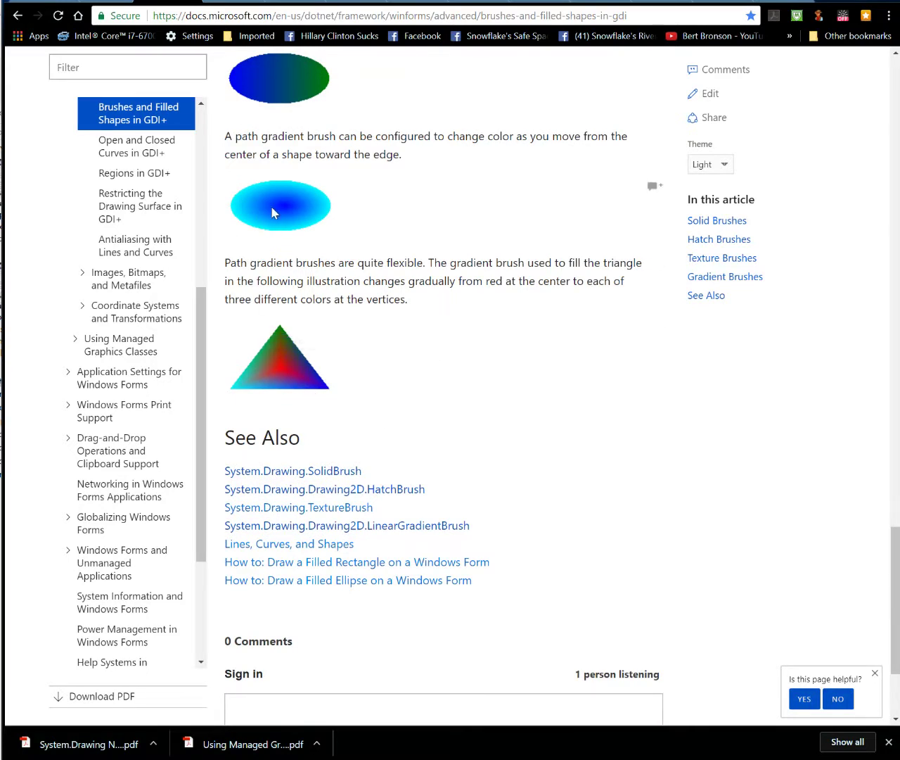
- Read 'Open and Closed Curves in GDI+' through its FillPath example to See Also
{"action": "left_click", "coordinate": [137, 146]}
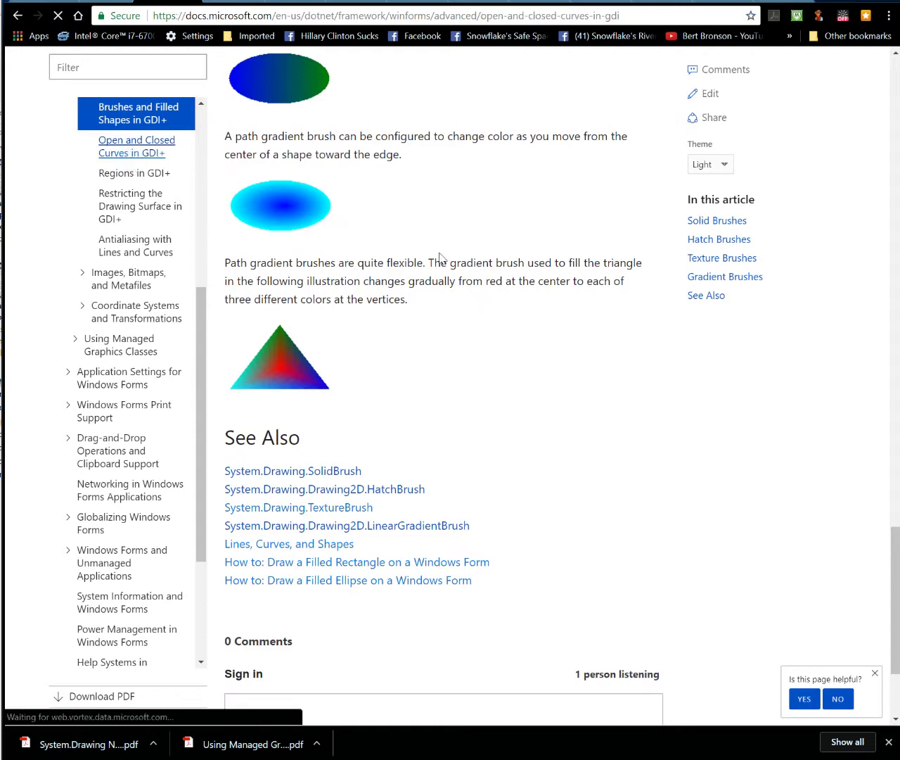
{"action": "scroll", "coordinate": [518, 304], "scroll_direction": "down", "scroll_amount": 5}
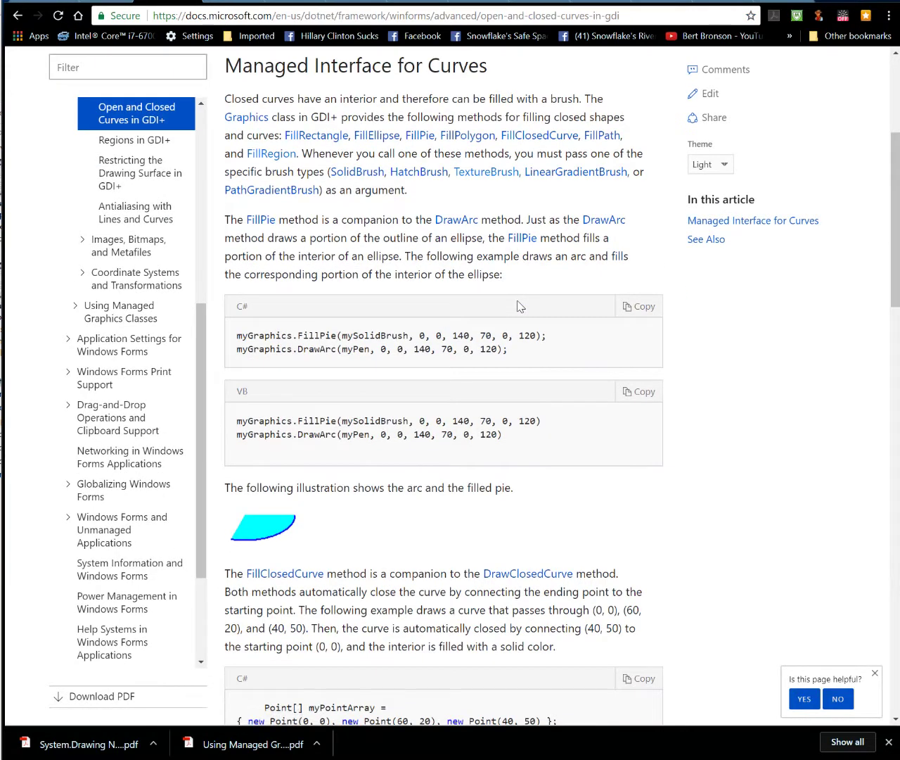
{"action": "scroll", "coordinate": [518, 303], "scroll_direction": "down", "scroll_amount": 2}
{"action": "scroll", "coordinate": [523, 302], "scroll_direction": "down", "scroll_amount": 2}
{"action": "scroll", "coordinate": [561, 303], "scroll_direction": "down", "scroll_amount": 4}
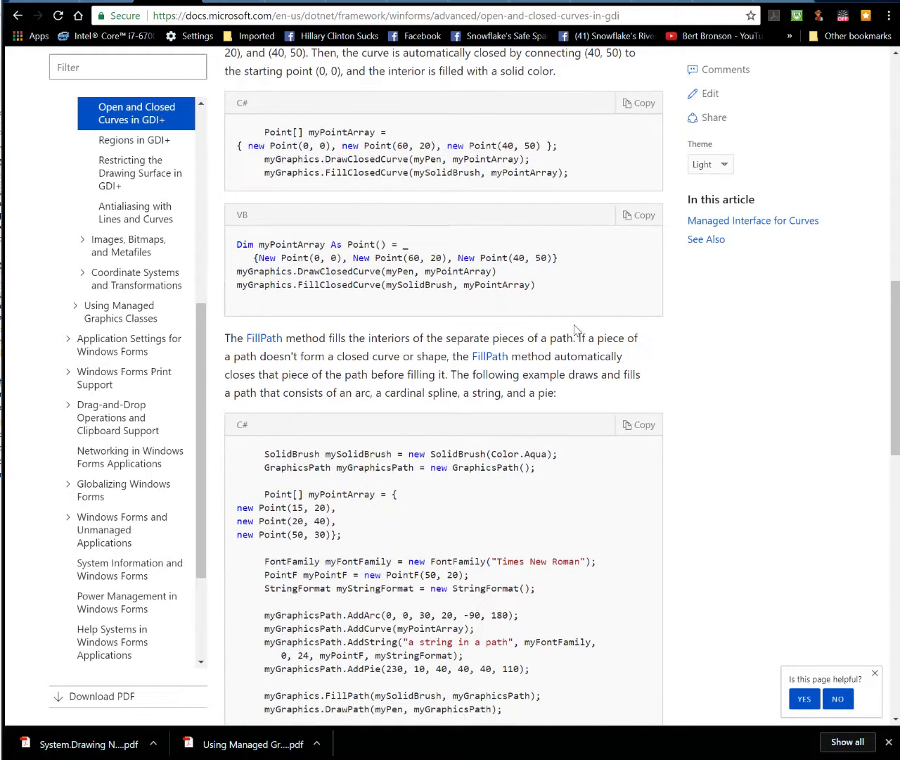
{"action": "scroll", "coordinate": [574, 329], "scroll_direction": "down", "scroll_amount": 5}
{"action": "scroll", "coordinate": [575, 329], "scroll_direction": "down", "scroll_amount": 4}
{"action": "scroll", "coordinate": [574, 328], "scroll_direction": "down", "scroll_amount": 2}
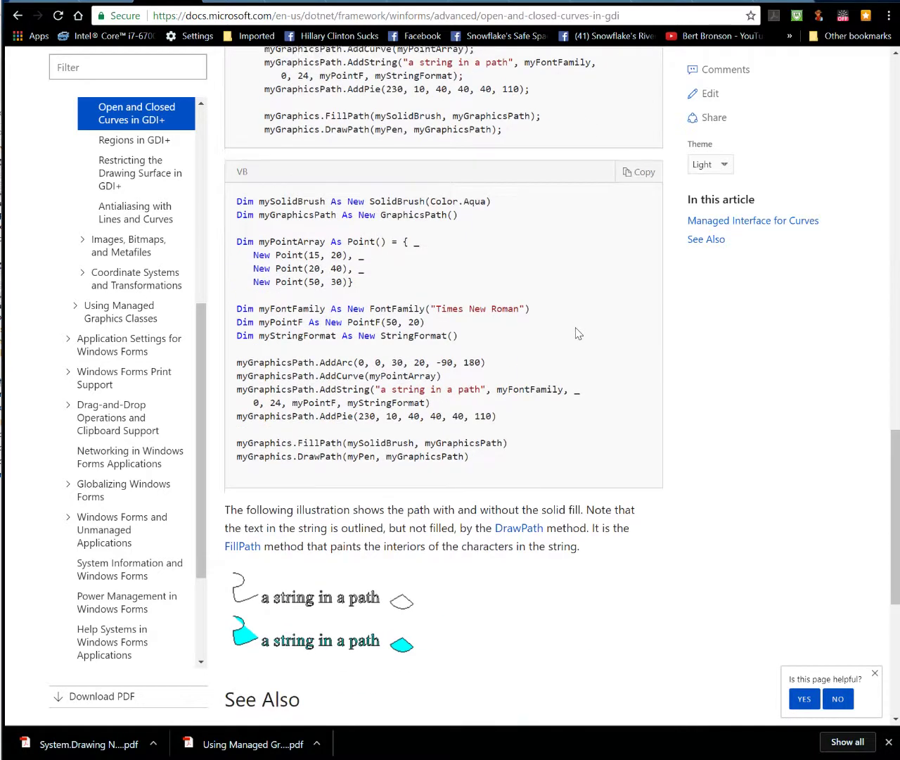
{"action": "scroll", "coordinate": [549, 423], "scroll_direction": "down", "scroll_amount": 3}
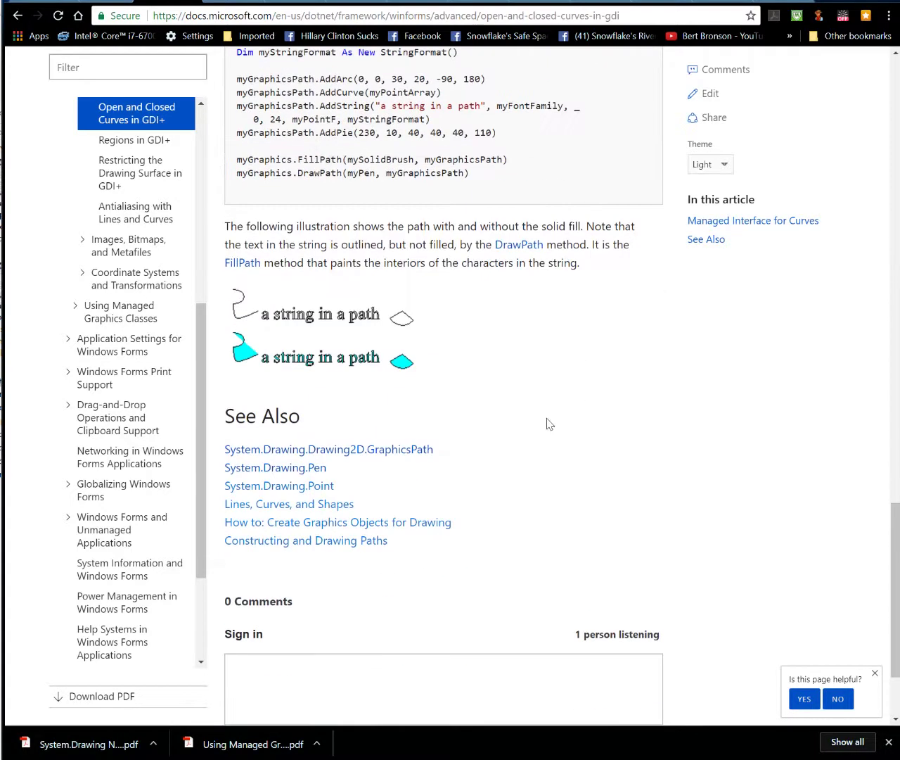
- Read the 'Regions in GDI+' article down to its See Also links
{"action": "left_click", "coordinate": [130, 140]}
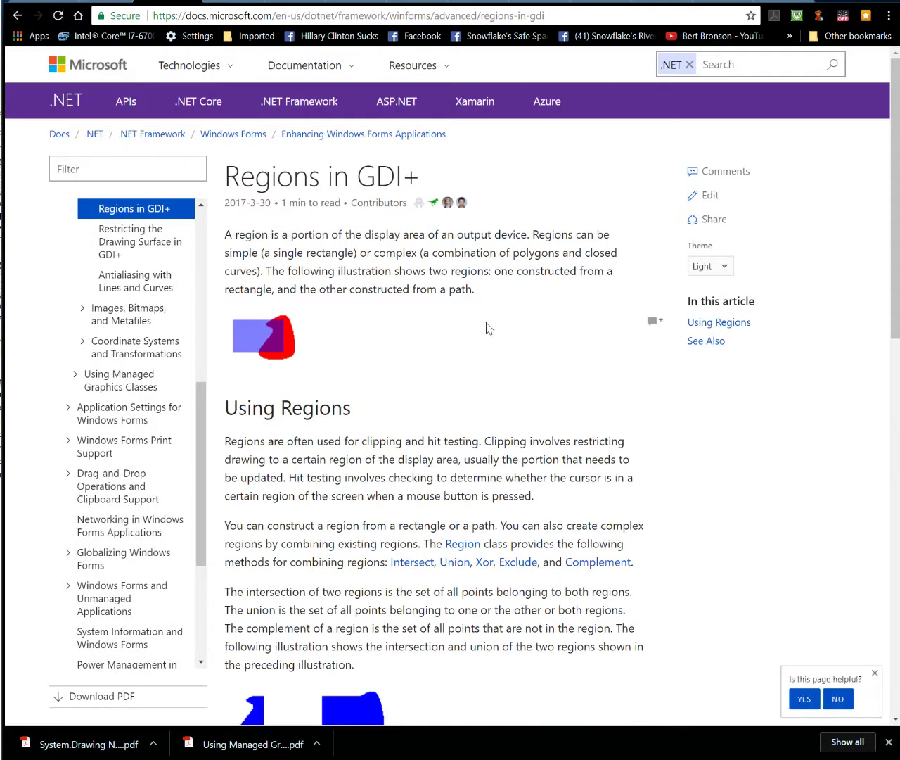
{"action": "scroll", "coordinate": [485, 323], "scroll_direction": "down", "scroll_amount": 2}
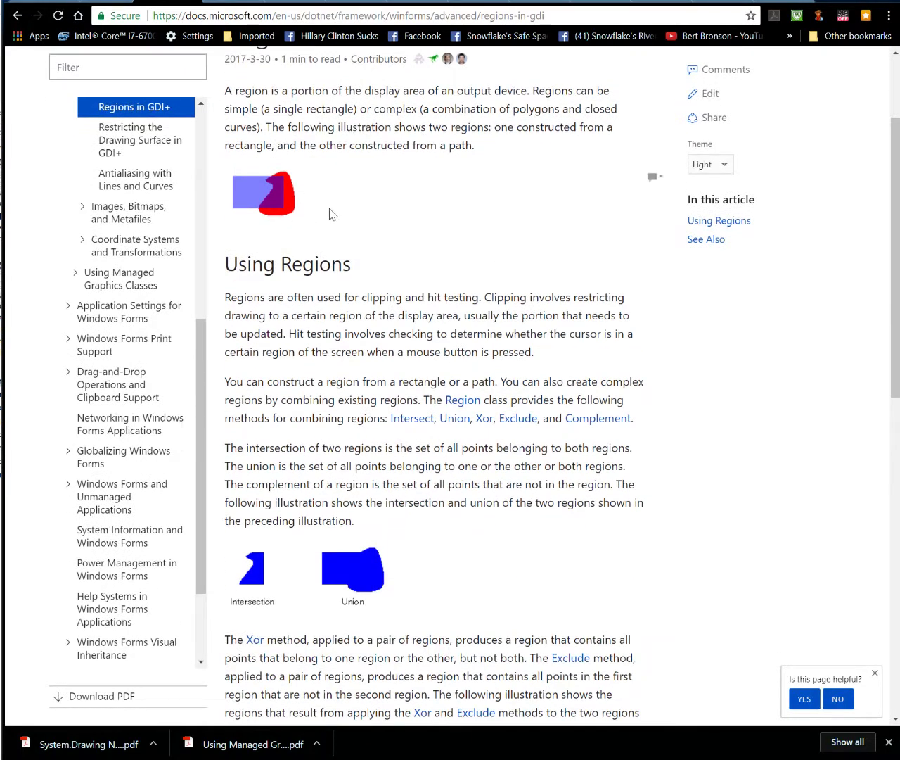
{"action": "scroll", "coordinate": [380, 305], "scroll_direction": "down", "scroll_amount": 5}
{"action": "scroll", "coordinate": [381, 304], "scroll_direction": "down", "scroll_amount": 1}
{"action": "scroll", "coordinate": [381, 305], "scroll_direction": "down", "scroll_amount": 4}
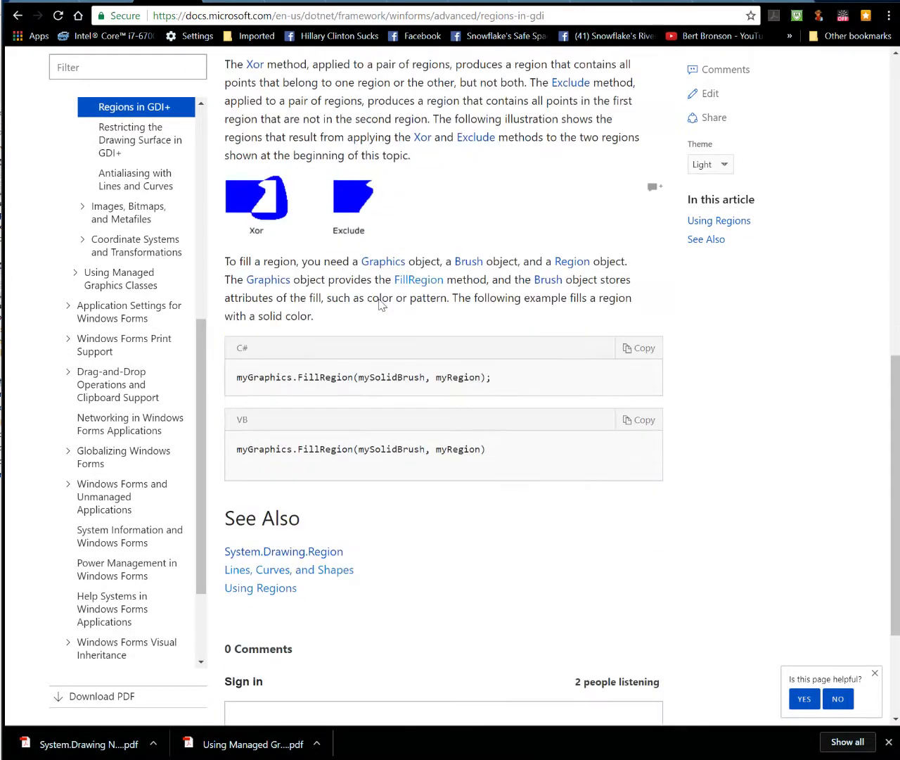
{"action": "scroll", "coordinate": [397, 368], "scroll_direction": "down", "scroll_amount": 1}
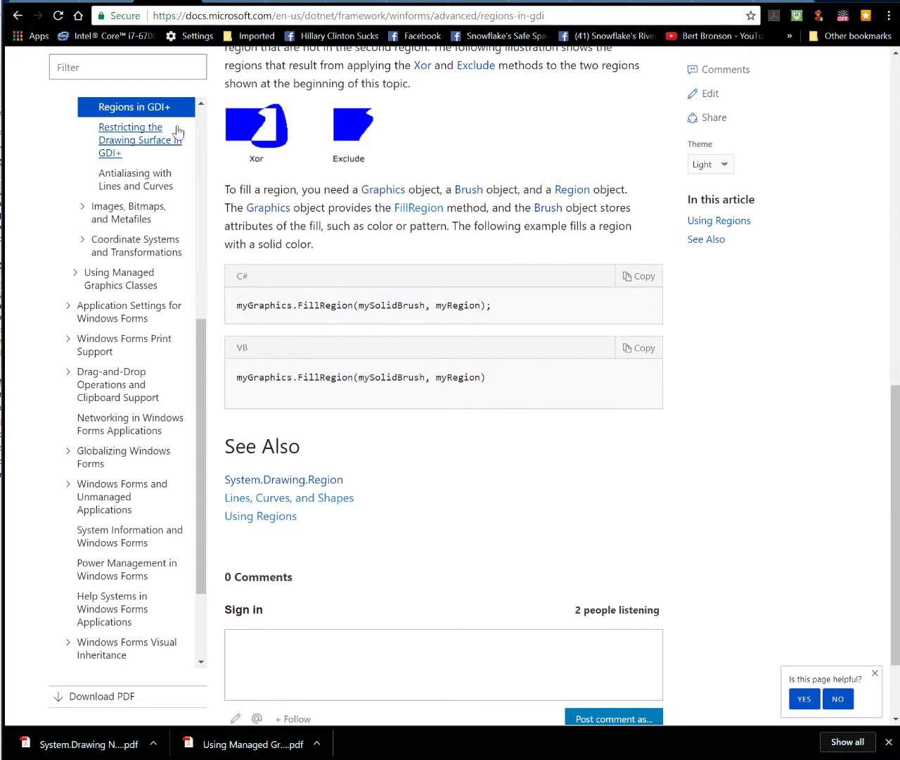
- Go to the 'Restricting the Drawing Surface in GDI+' article
{"action": "left_click", "coordinate": [140, 140]}
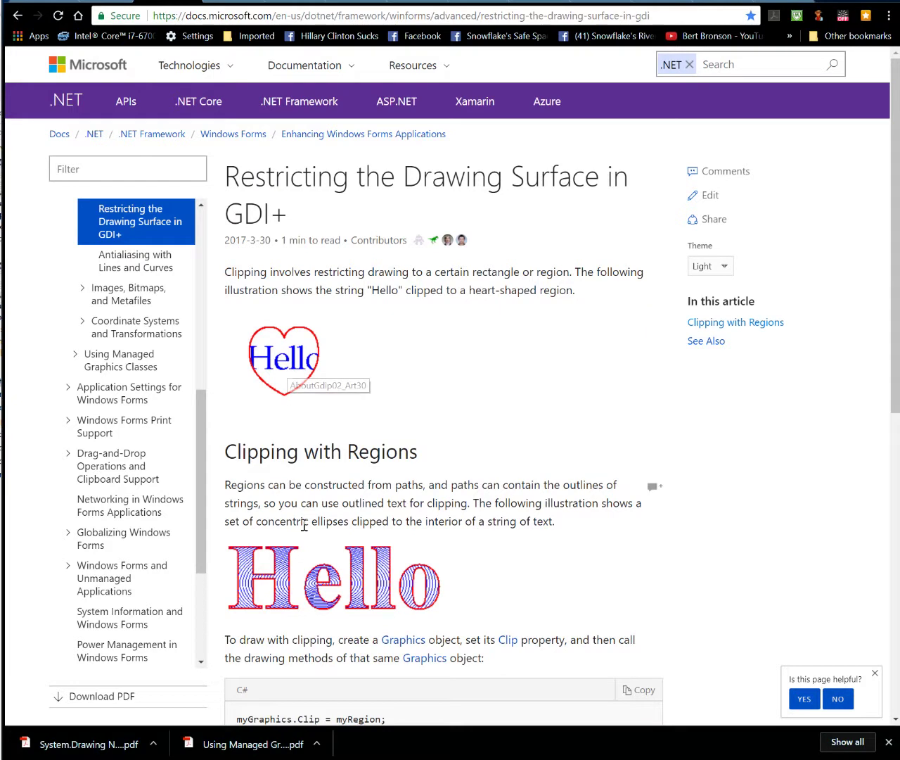
{"action": "scroll", "coordinate": [378, 498], "scroll_direction": "down", "scroll_amount": 1}
{"action": "scroll", "coordinate": [378, 497], "scroll_direction": "down", "scroll_amount": 2}
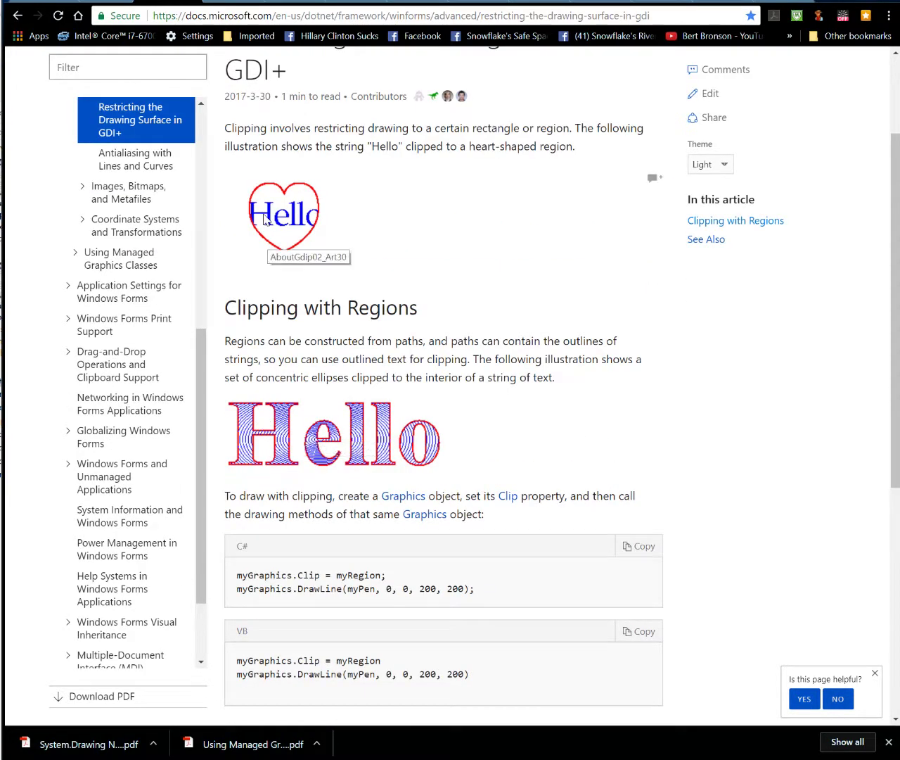
{"action": "scroll", "coordinate": [495, 334], "scroll_direction": "down", "scroll_amount": 2}
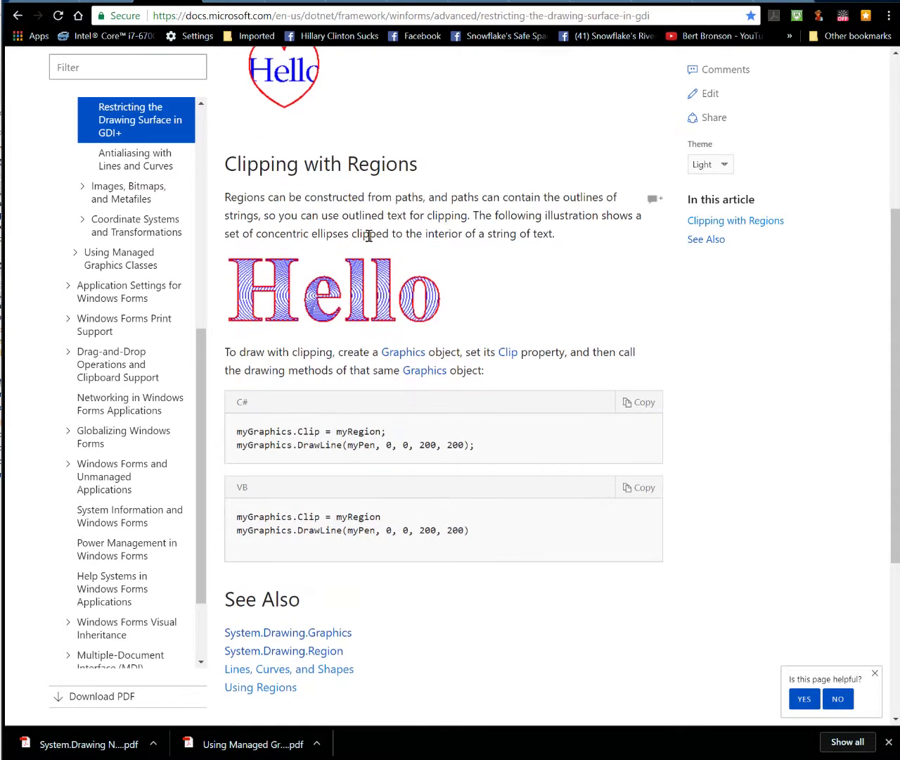
{"action": "scroll", "coordinate": [463, 309], "scroll_direction": "down", "scroll_amount": 1}
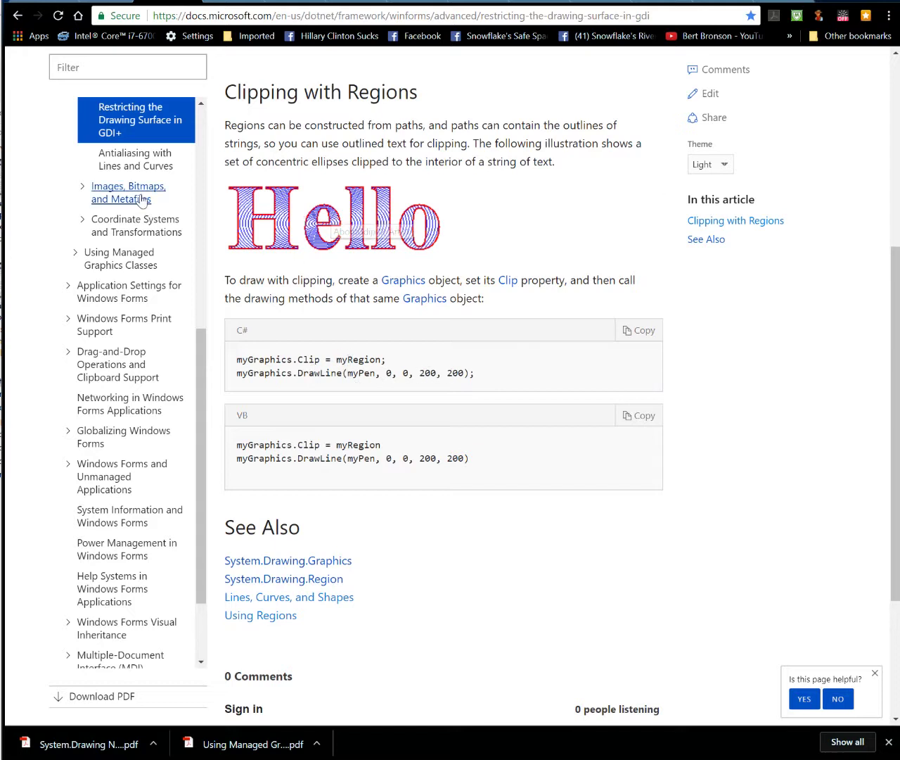
- Read the 'Antialiasing with Lines and Curves' article
{"action": "left_click", "coordinate": [127, 159]}
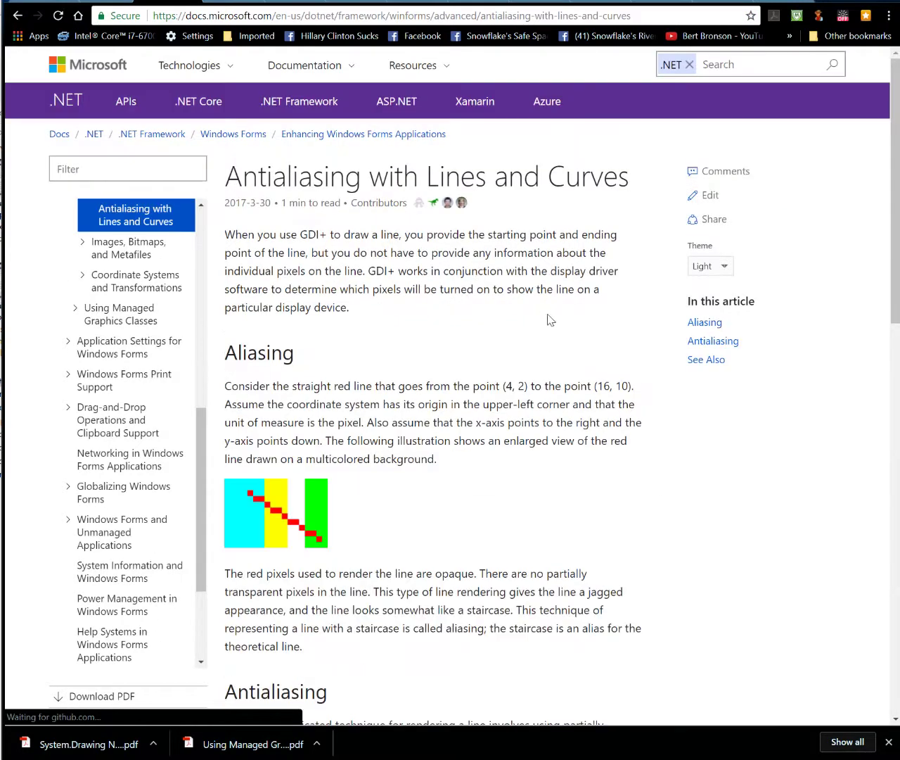
{"action": "scroll", "coordinate": [551, 316], "scroll_direction": "down", "scroll_amount": 4}
{"action": "scroll", "coordinate": [552, 316], "scroll_direction": "down", "scroll_amount": 4}
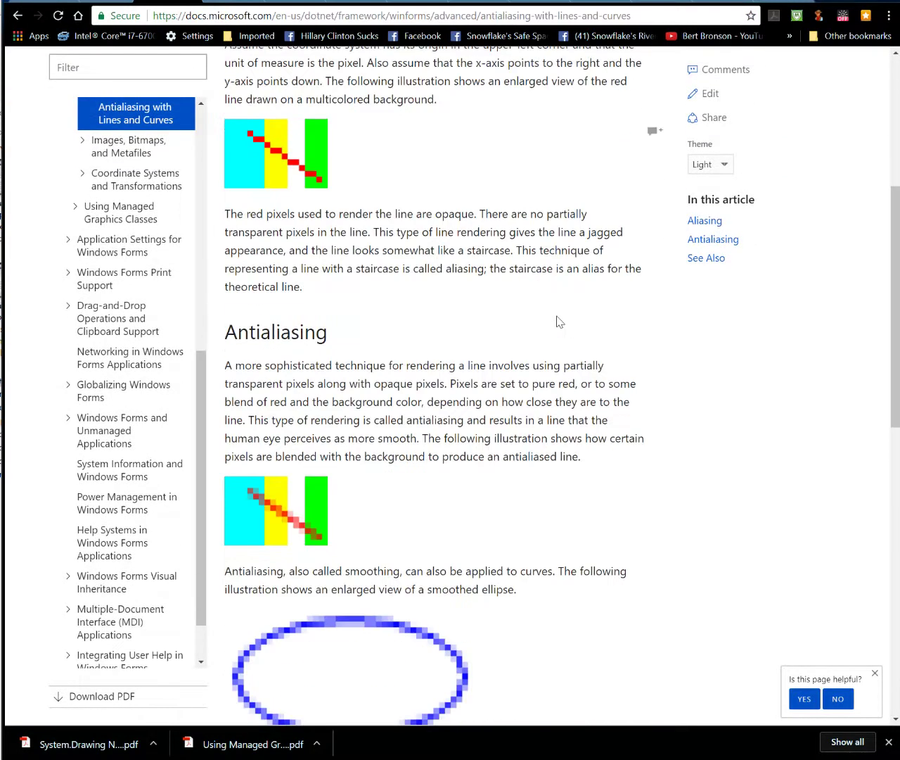
{"action": "scroll", "coordinate": [556, 320], "scroll_direction": "down", "scroll_amount": 4}
{"action": "scroll", "coordinate": [559, 322], "scroll_direction": "down", "scroll_amount": 2}
{"action": "scroll", "coordinate": [563, 324], "scroll_direction": "down", "scroll_amount": 5}
{"action": "scroll", "coordinate": [563, 323], "scroll_direction": "down", "scroll_amount": 2}
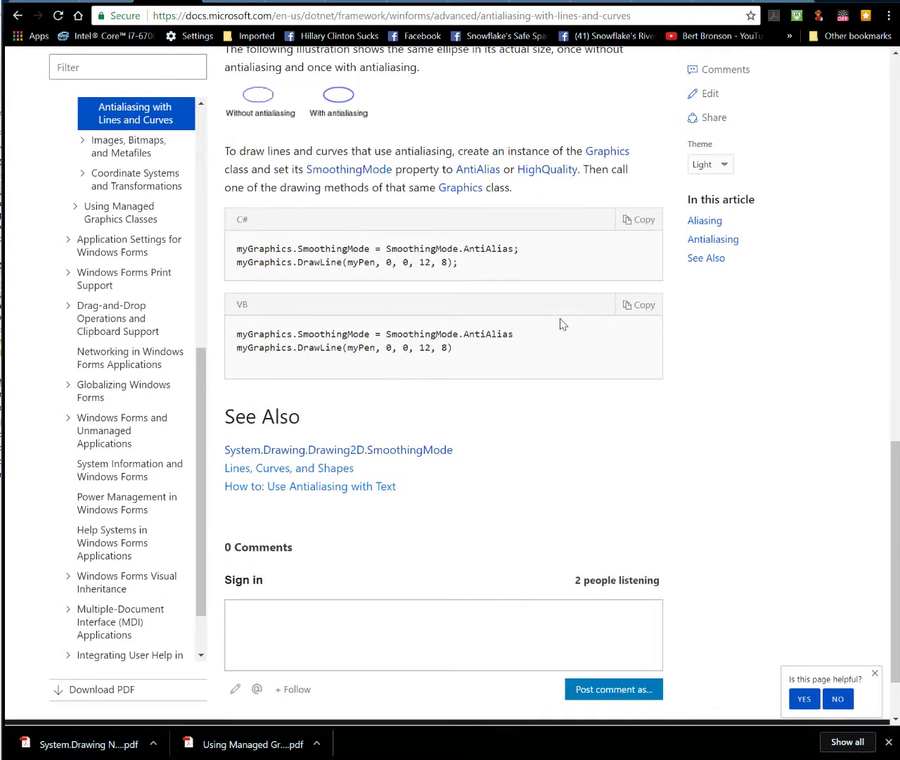
- Scroll through the 'Images, Bitmaps, and Metafiles' overview page
{"action": "left_click", "coordinate": [105, 147]}
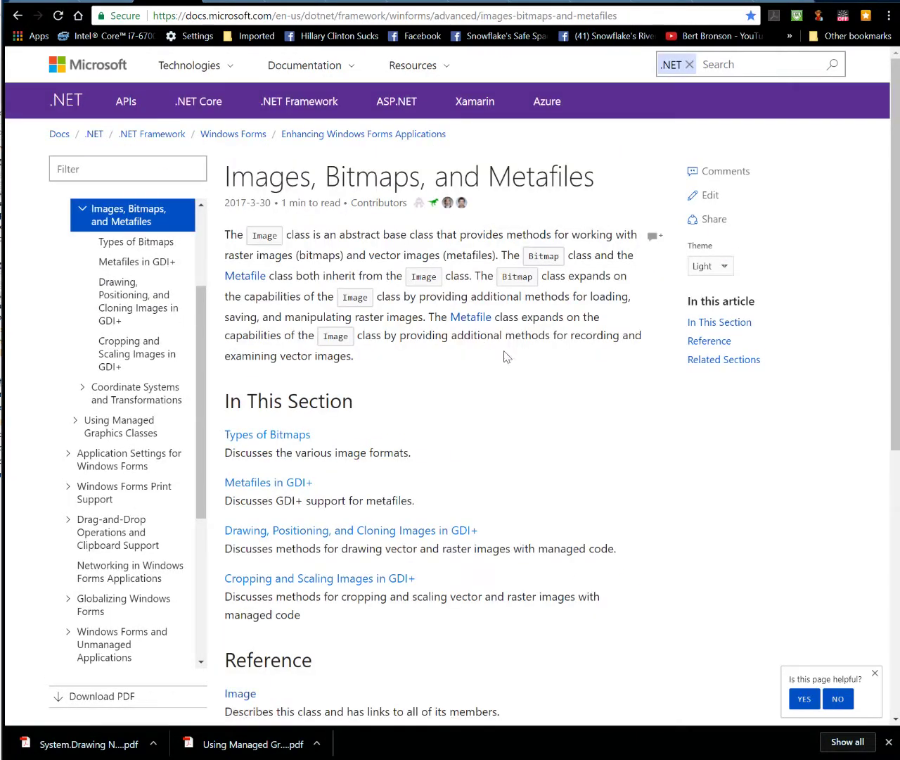
{"action": "scroll", "coordinate": [508, 357], "scroll_direction": "down", "scroll_amount": 4}
{"action": "scroll", "coordinate": [512, 363], "scroll_direction": "down", "scroll_amount": 2}
{"action": "scroll", "coordinate": [511, 363], "scroll_direction": "up", "scroll_amount": 8}
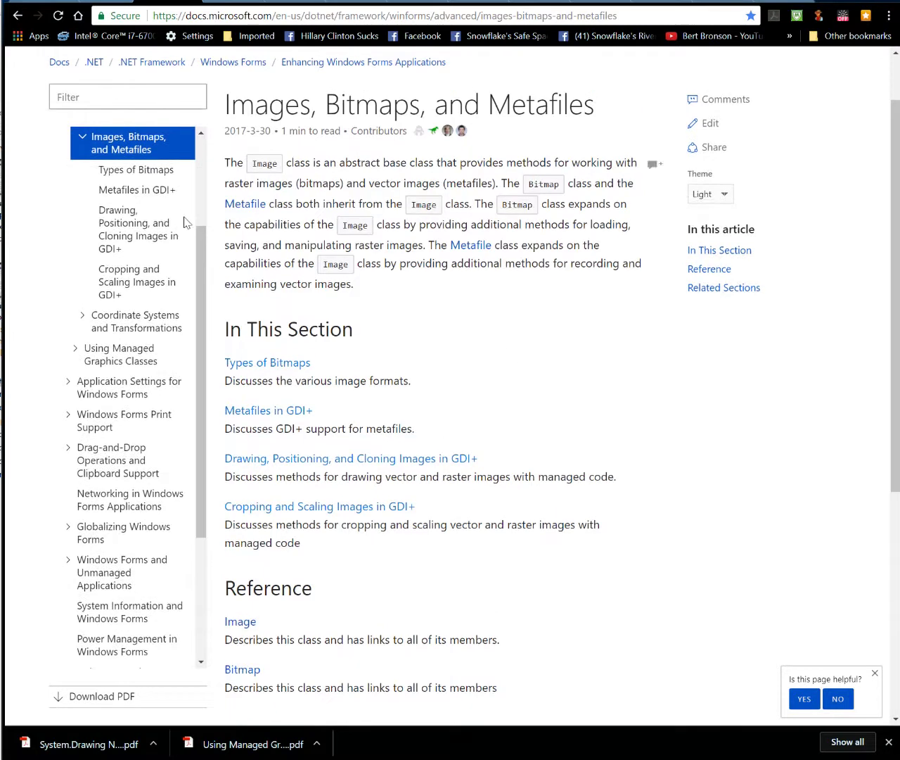
- Read the 'Types of Bitmaps' article to its end
{"action": "left_click", "coordinate": [136, 169]}
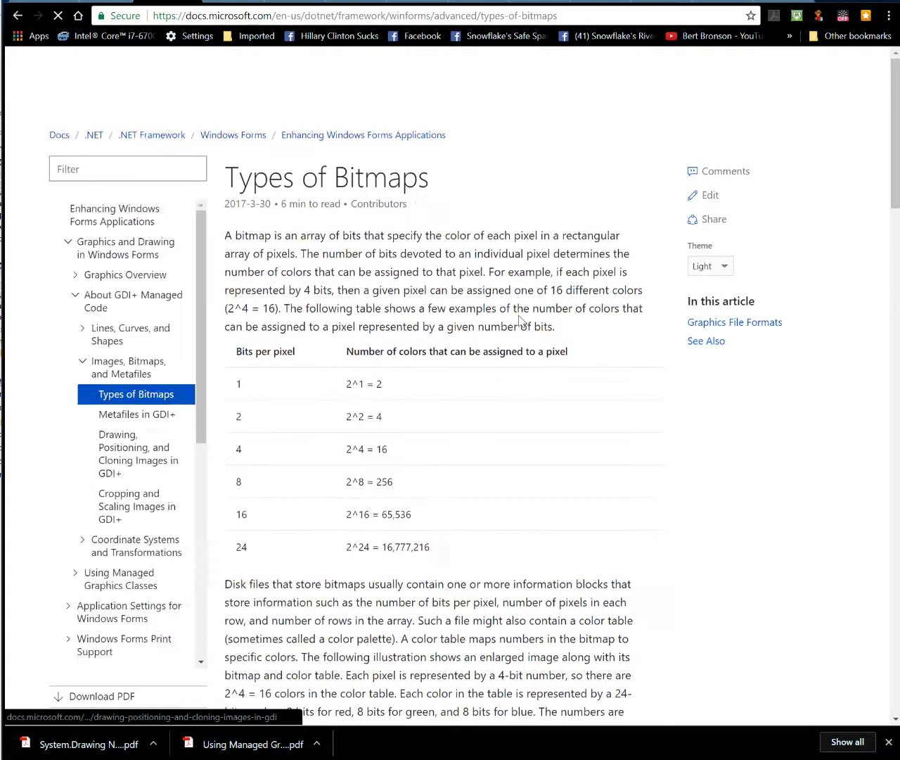
{"action": "scroll", "coordinate": [594, 401], "scroll_direction": "down", "scroll_amount": 3}
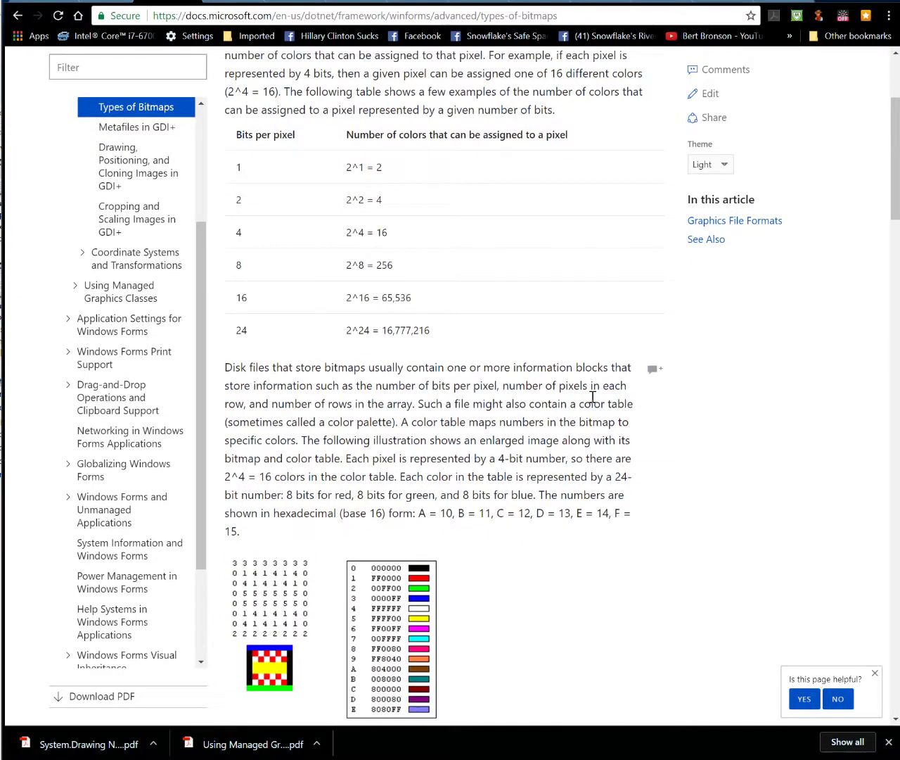
{"action": "scroll", "coordinate": [594, 401], "scroll_direction": "down", "scroll_amount": 3}
{"action": "scroll", "coordinate": [594, 402], "scroll_direction": "down", "scroll_amount": 3}
{"action": "scroll", "coordinate": [594, 402], "scroll_direction": "down", "scroll_amount": 3}
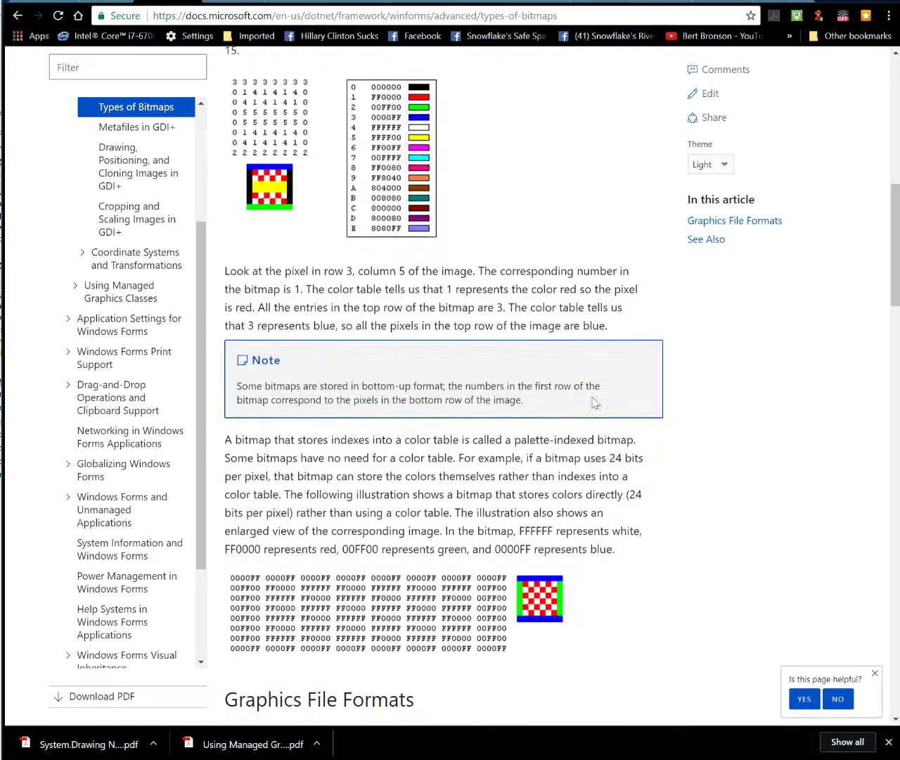
{"action": "scroll", "coordinate": [594, 402], "scroll_direction": "down", "scroll_amount": 2}
{"action": "scroll", "coordinate": [594, 402], "scroll_direction": "down", "scroll_amount": 2}
{"action": "scroll", "coordinate": [592, 398], "scroll_direction": "down", "scroll_amount": 3}
{"action": "scroll", "coordinate": [592, 397], "scroll_direction": "down", "scroll_amount": 2}
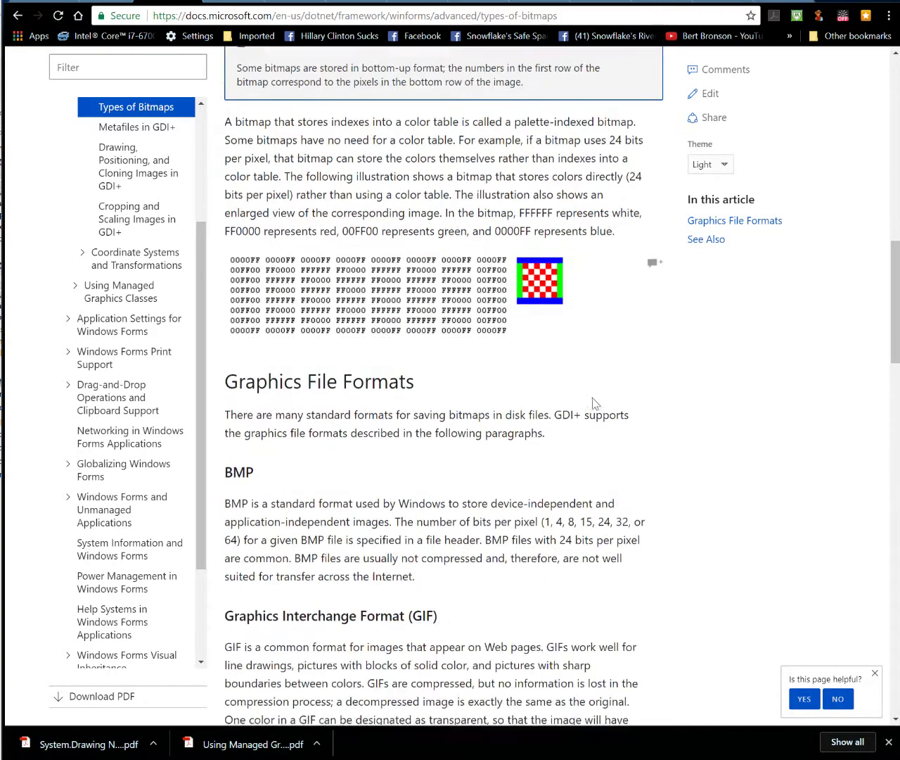
{"action": "scroll", "coordinate": [592, 398], "scroll_direction": "down", "scroll_amount": 3}
{"action": "scroll", "coordinate": [595, 404], "scroll_direction": "down", "scroll_amount": 3}
{"action": "scroll", "coordinate": [598, 408], "scroll_direction": "down", "scroll_amount": 3}
{"action": "scroll", "coordinate": [598, 408], "scroll_direction": "down", "scroll_amount": 3}
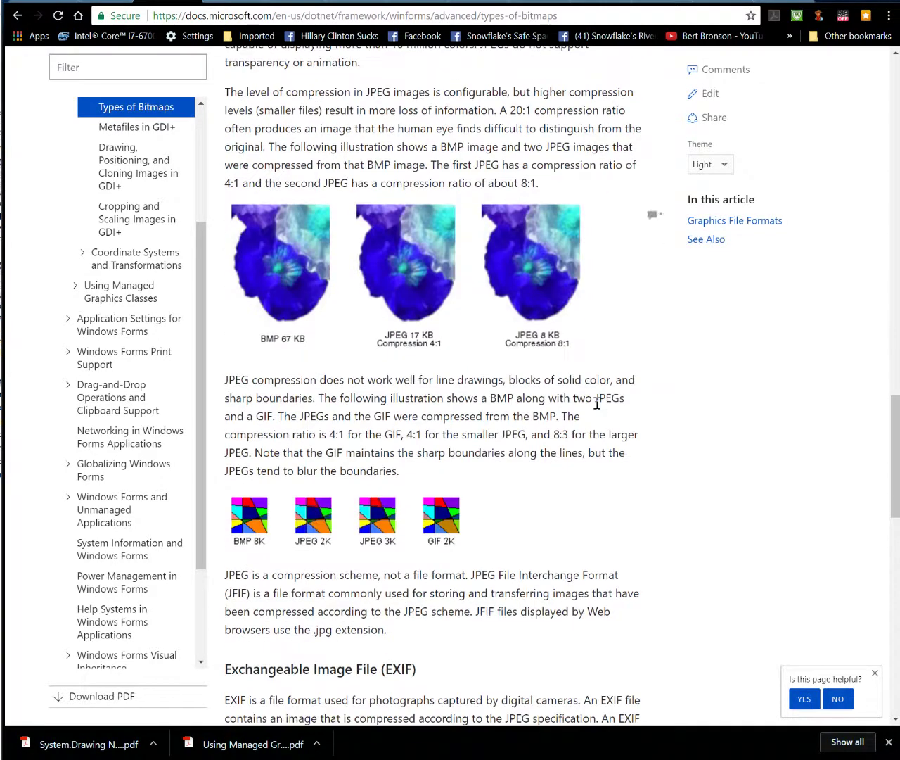
{"action": "scroll", "coordinate": [598, 408], "scroll_direction": "down", "scroll_amount": 3}
{"action": "scroll", "coordinate": [598, 408], "scroll_direction": "down", "scroll_amount": 2}
{"action": "scroll", "coordinate": [598, 408], "scroll_direction": "down", "scroll_amount": 4}
{"action": "scroll", "coordinate": [598, 408], "scroll_direction": "down", "scroll_amount": 4}
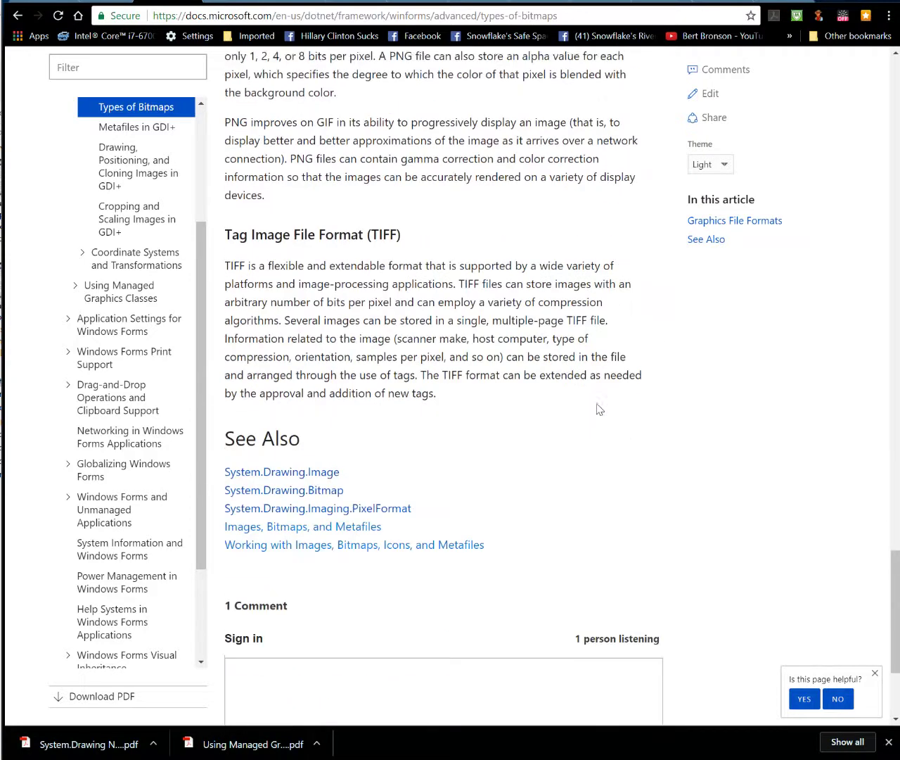
{"action": "scroll", "coordinate": [458, 309], "scroll_direction": "down", "scroll_amount": 2}
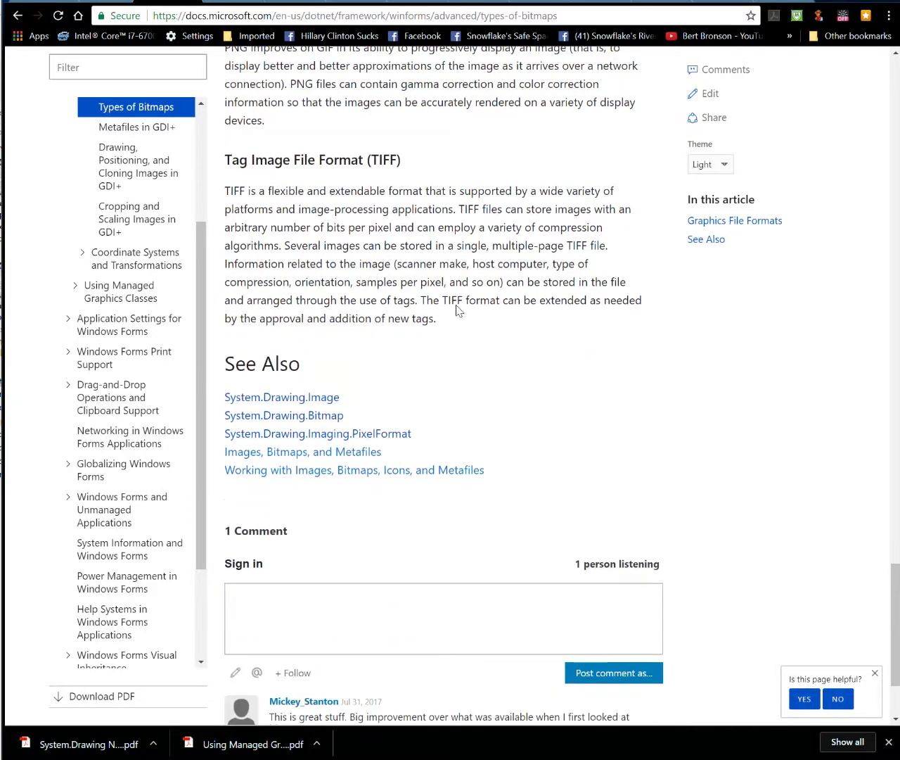
- Read the 'Metafiles in GDI+' article to its end
{"action": "left_click", "coordinate": [137, 127]}
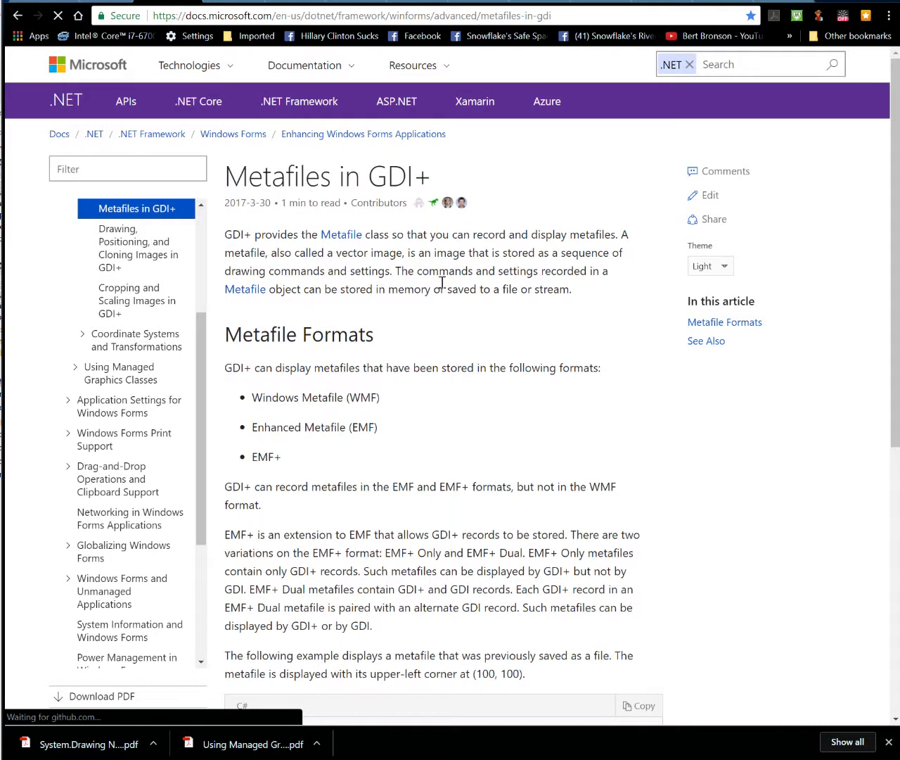
{"action": "scroll", "coordinate": [574, 346], "scroll_direction": "down", "scroll_amount": 5}
{"action": "scroll", "coordinate": [574, 346], "scroll_direction": "down", "scroll_amount": 4}
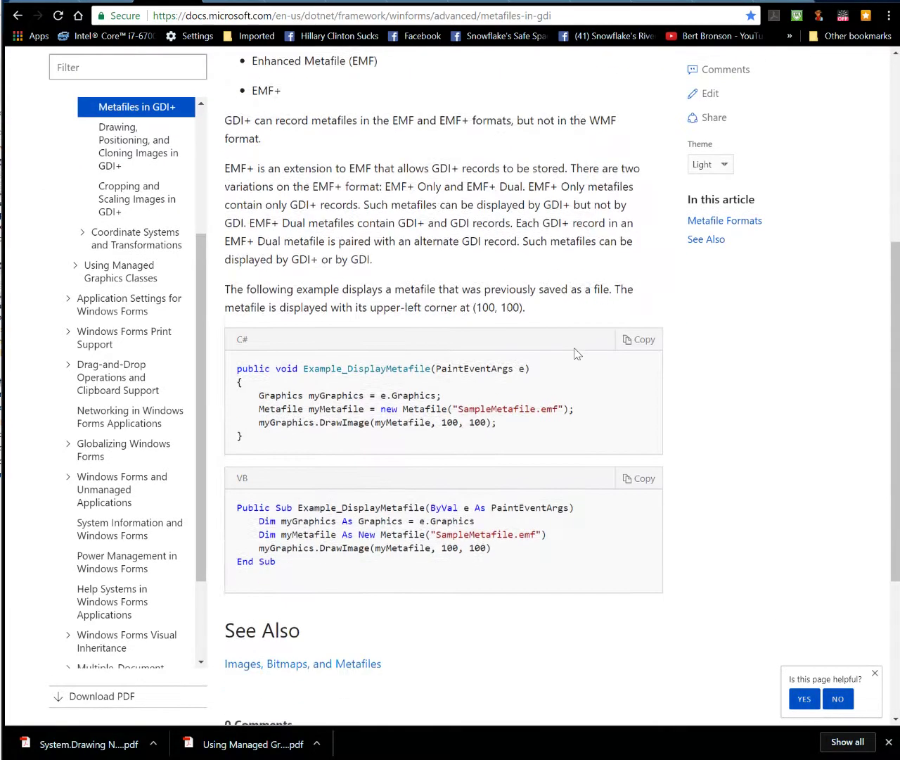
{"action": "scroll", "coordinate": [521, 299], "scroll_direction": "down", "scroll_amount": 2}
{"action": "scroll", "coordinate": [521, 310], "scroll_direction": "down", "scroll_amount": 2}
{"action": "scroll", "coordinate": [535, 331], "scroll_direction": "down", "scroll_amount": 1}
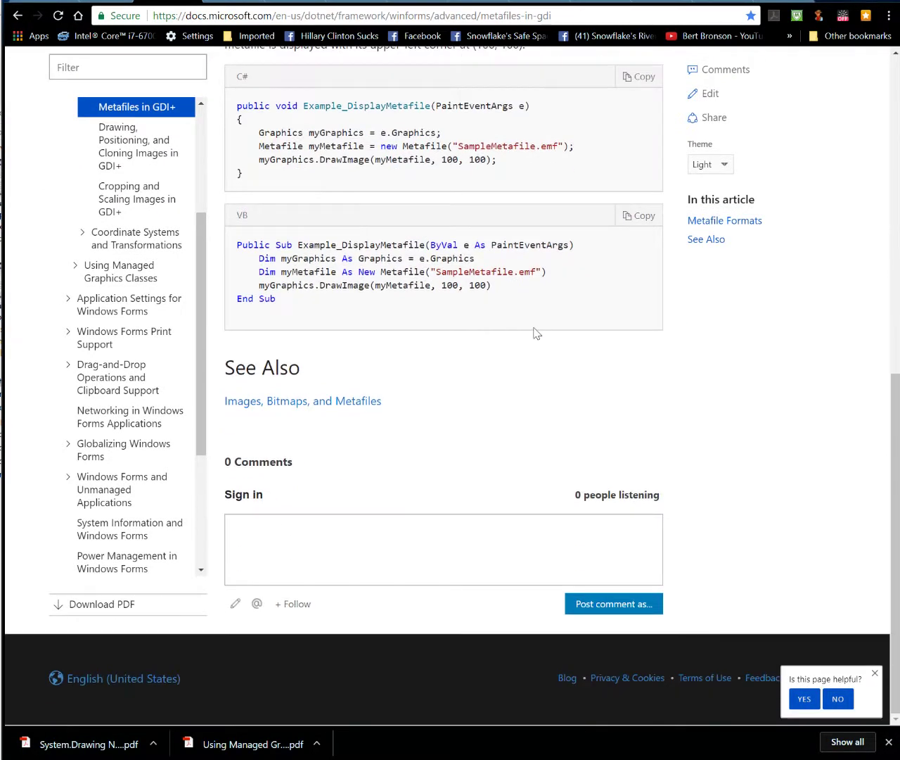
- Read 'Drawing, Positioning, and Cloning Images in GDI+' past the cloned spiral to See Also
{"action": "left_click", "coordinate": [134, 140]}
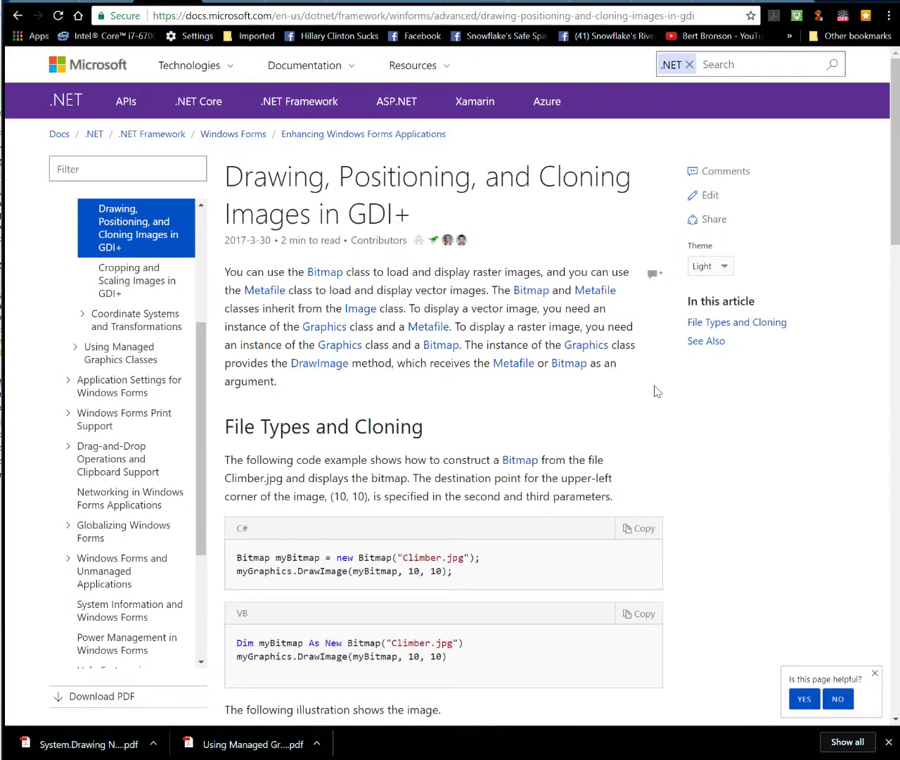
{"action": "scroll", "coordinate": [658, 391], "scroll_direction": "down", "scroll_amount": 2}
{"action": "scroll", "coordinate": [658, 391], "scroll_direction": "down", "scroll_amount": 2}
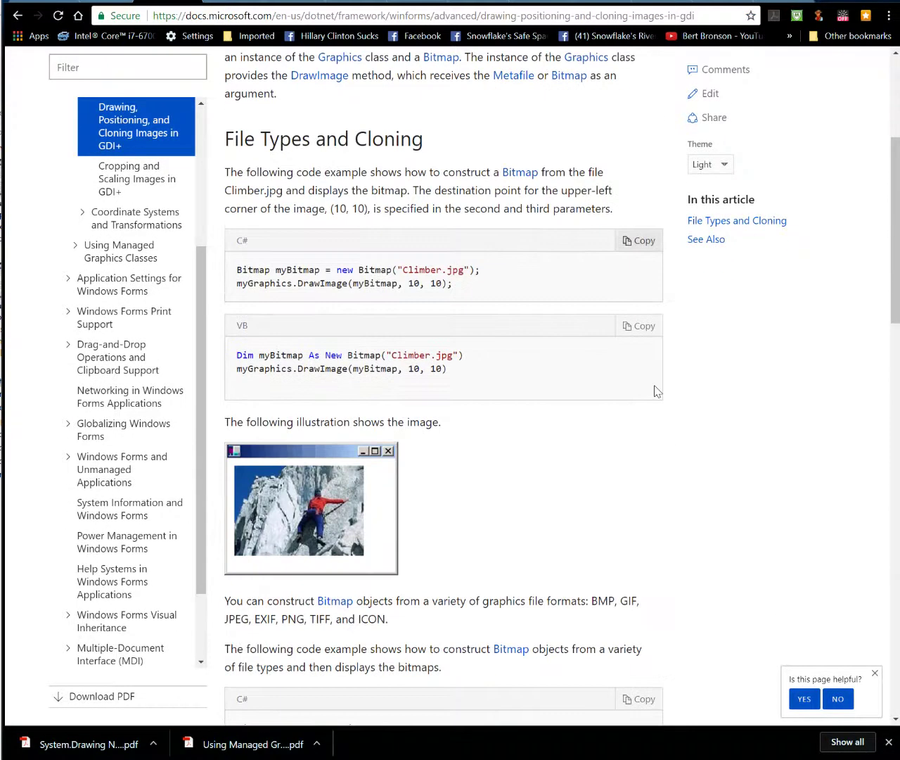
{"action": "scroll", "coordinate": [658, 392], "scroll_direction": "down", "scroll_amount": 2}
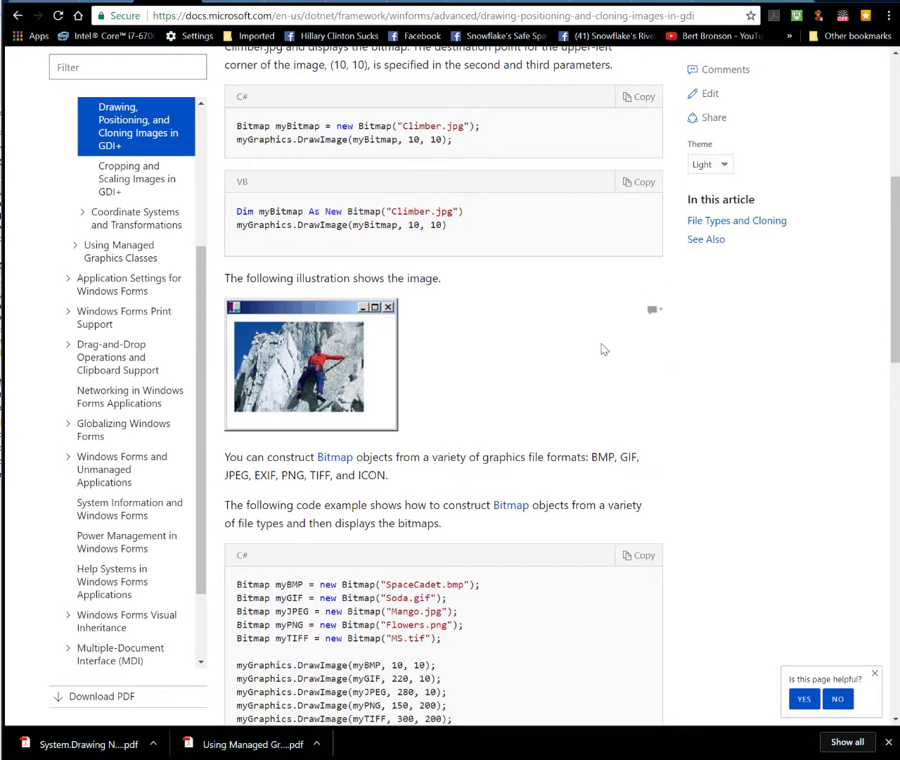
{"action": "scroll", "coordinate": [636, 380], "scroll_direction": "down", "scroll_amount": 3}
{"action": "scroll", "coordinate": [636, 380], "scroll_direction": "down", "scroll_amount": 1}
{"action": "scroll", "coordinate": [636, 380], "scroll_direction": "down", "scroll_amount": 3}
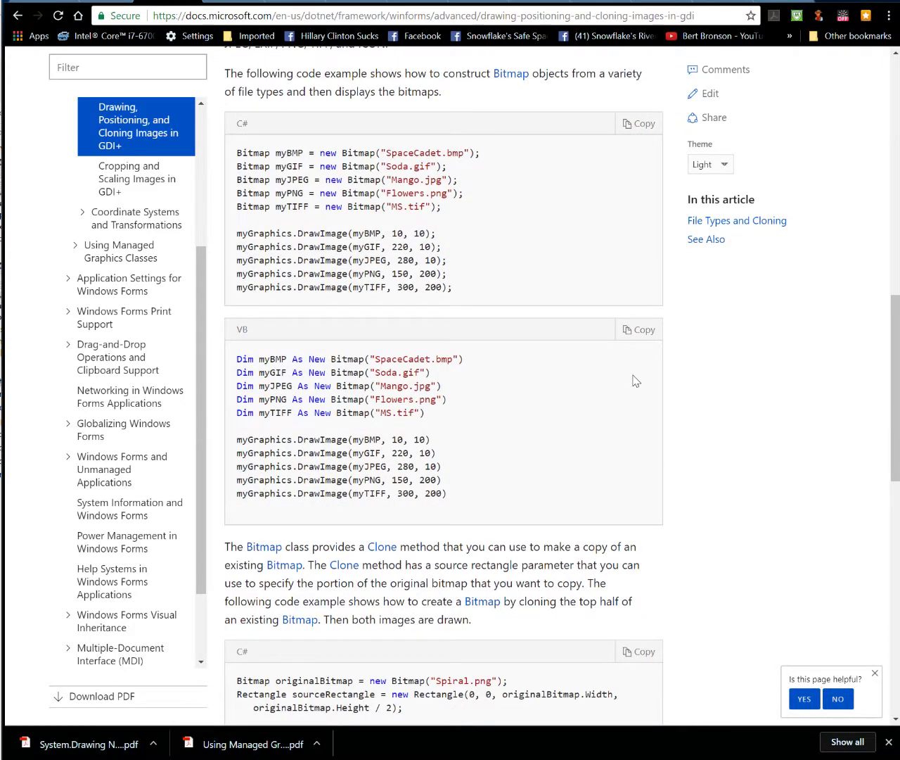
{"action": "scroll", "coordinate": [636, 381], "scroll_direction": "down", "scroll_amount": 3}
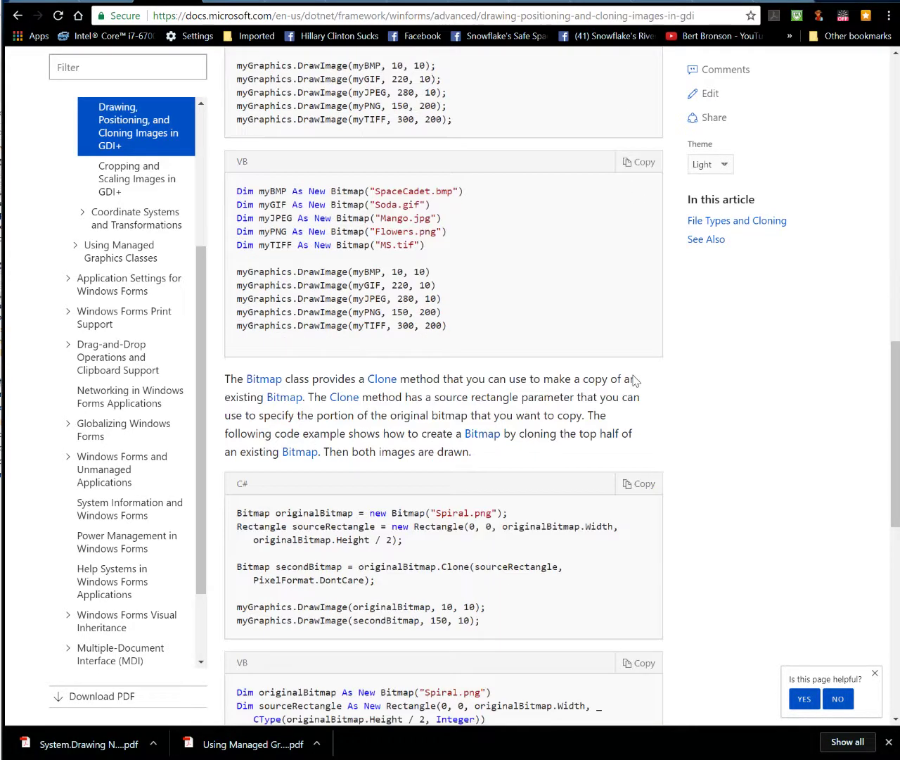
{"action": "scroll", "coordinate": [636, 380], "scroll_direction": "down", "scroll_amount": 2}
{"action": "scroll", "coordinate": [636, 381], "scroll_direction": "down", "scroll_amount": 2}
{"action": "scroll", "coordinate": [636, 381], "scroll_direction": "down", "scroll_amount": 2}
{"action": "scroll", "coordinate": [636, 380], "scroll_direction": "down", "scroll_amount": 1}
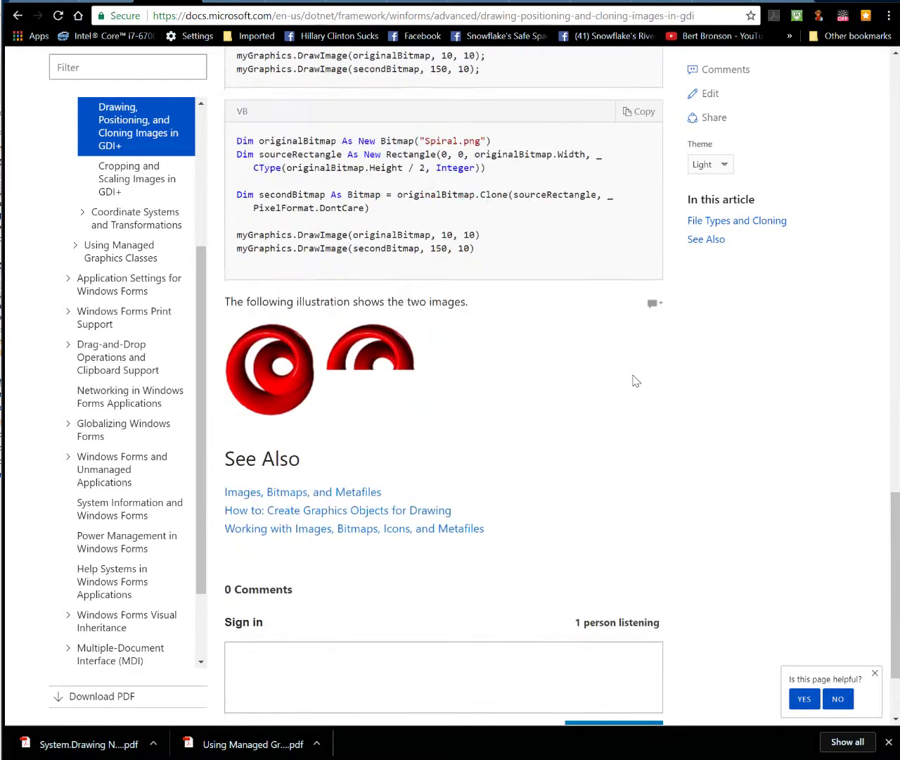
{"action": "scroll", "coordinate": [636, 381], "scroll_direction": "down", "scroll_amount": 1}
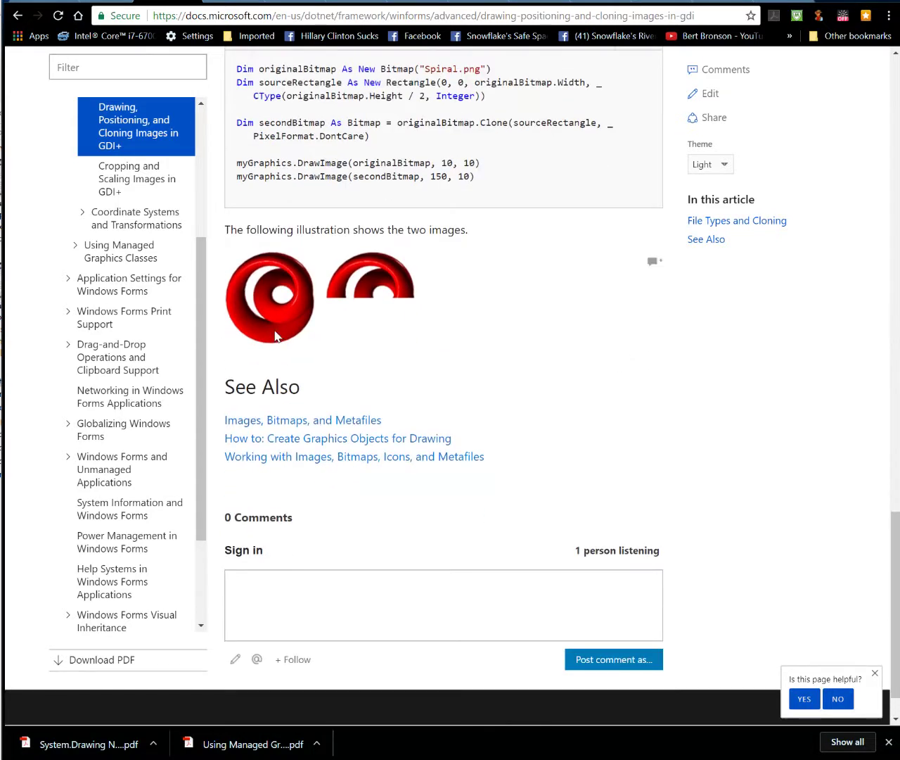
{"action": "scroll", "coordinate": [422, 310], "scroll_direction": "up", "scroll_amount": 2}
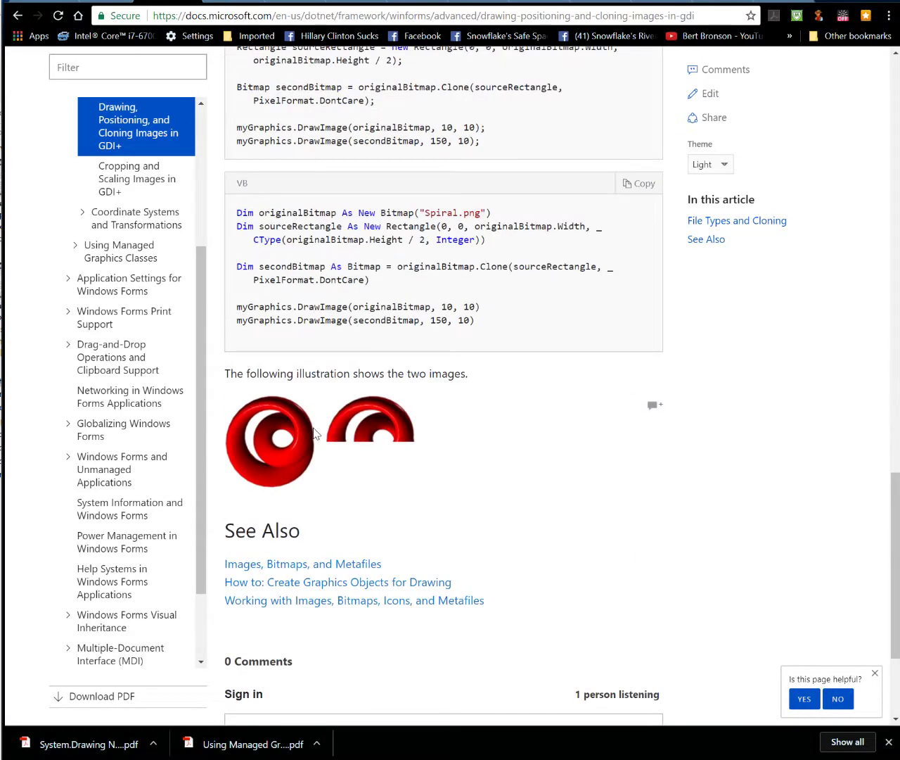
- Read 'Cropping and Scaling Images in GDI+' through its runner-hand example to See Also
{"action": "left_click", "coordinate": [115, 175]}
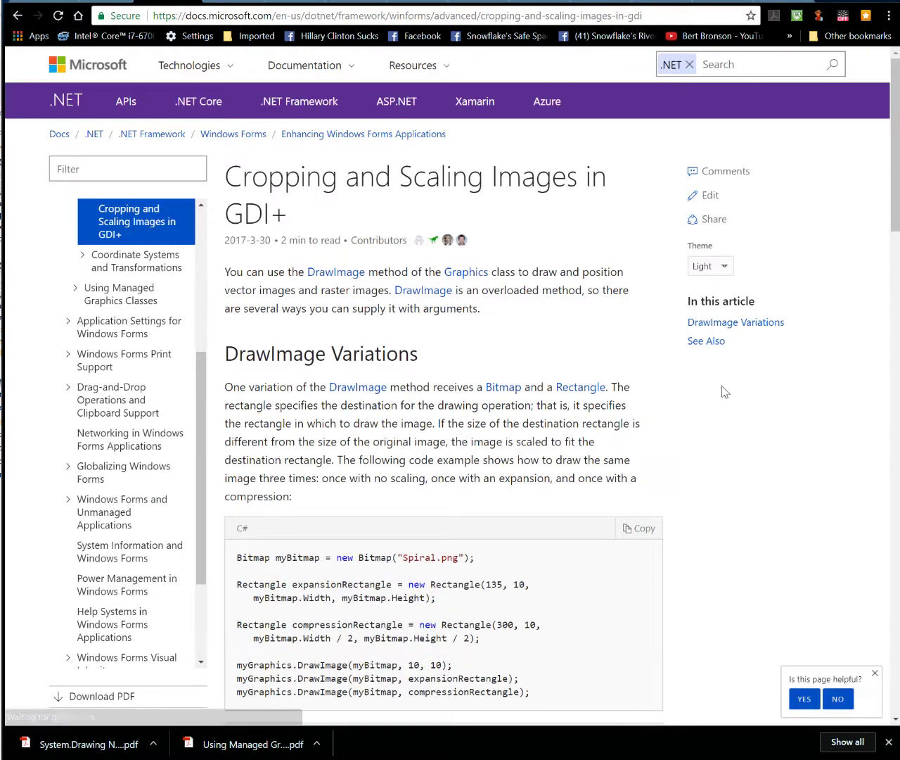
{"action": "scroll", "coordinate": [642, 407], "scroll_direction": "down", "scroll_amount": 3}
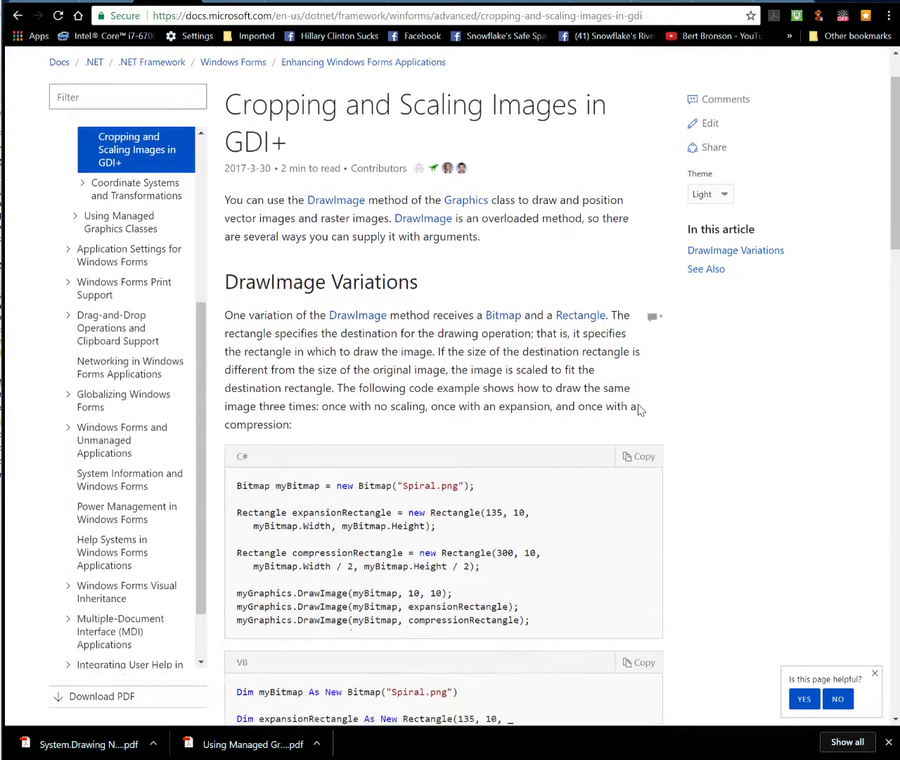
{"action": "scroll", "coordinate": [642, 408], "scroll_direction": "down", "scroll_amount": 2}
{"action": "scroll", "coordinate": [641, 410], "scroll_direction": "down", "scroll_amount": 3}
{"action": "scroll", "coordinate": [642, 410], "scroll_direction": "down", "scroll_amount": 2}
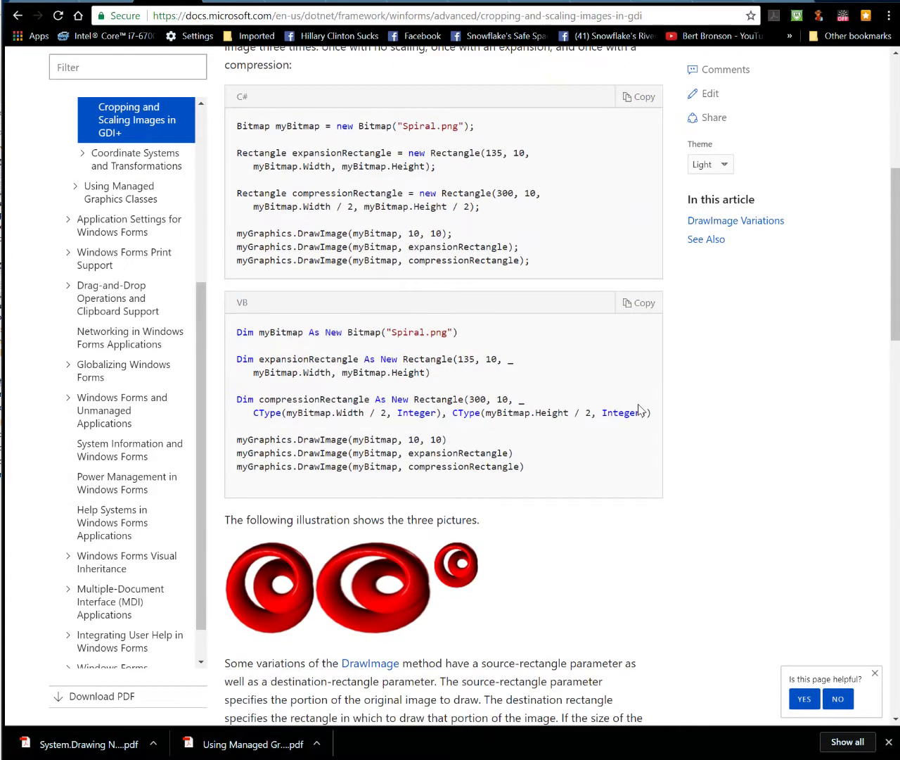
{"action": "scroll", "coordinate": [642, 410], "scroll_direction": "down", "scroll_amount": 1}
{"action": "scroll", "coordinate": [641, 411], "scroll_direction": "down", "scroll_amount": 3}
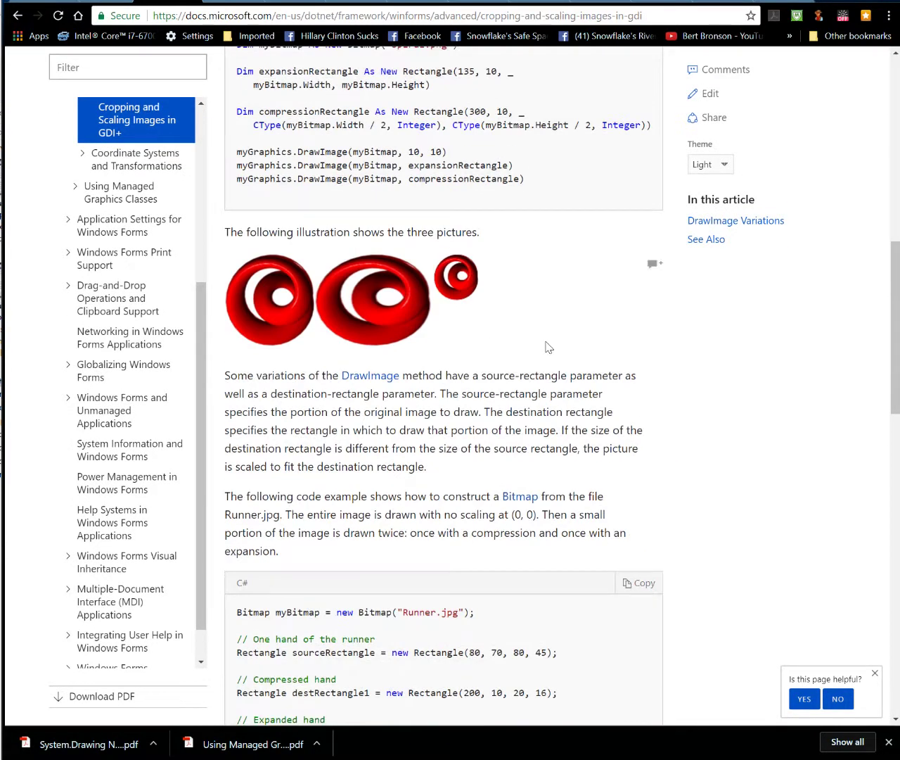
{"action": "scroll", "coordinate": [548, 347], "scroll_direction": "down", "scroll_amount": 3}
{"action": "scroll", "coordinate": [549, 347], "scroll_direction": "down", "scroll_amount": 3}
{"action": "scroll", "coordinate": [556, 355], "scroll_direction": "down", "scroll_amount": 3}
{"action": "scroll", "coordinate": [564, 364], "scroll_direction": "down", "scroll_amount": 2}
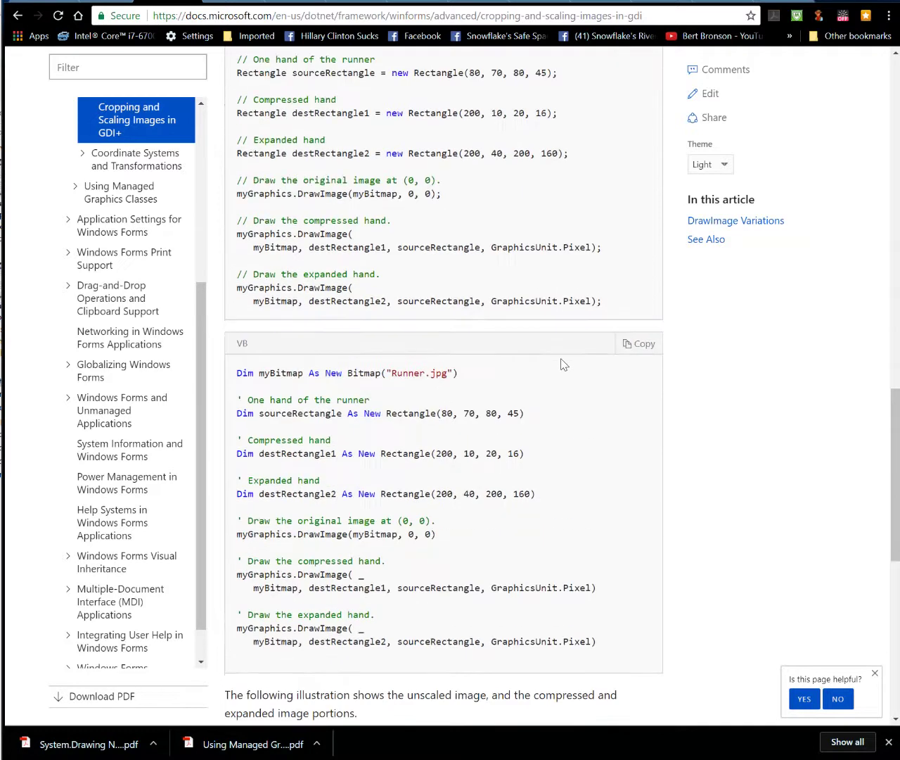
{"action": "scroll", "coordinate": [563, 363], "scroll_direction": "down", "scroll_amount": 3}
{"action": "scroll", "coordinate": [563, 364], "scroll_direction": "down", "scroll_amount": 3}
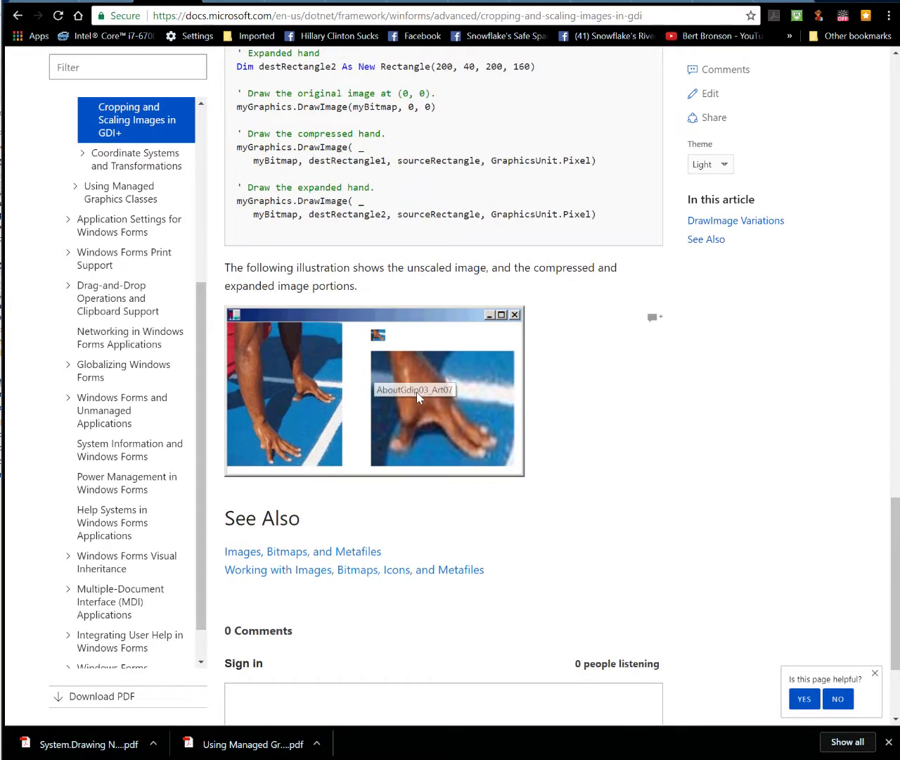
{"action": "scroll", "coordinate": [634, 375], "scroll_direction": "down", "scroll_amount": 2}
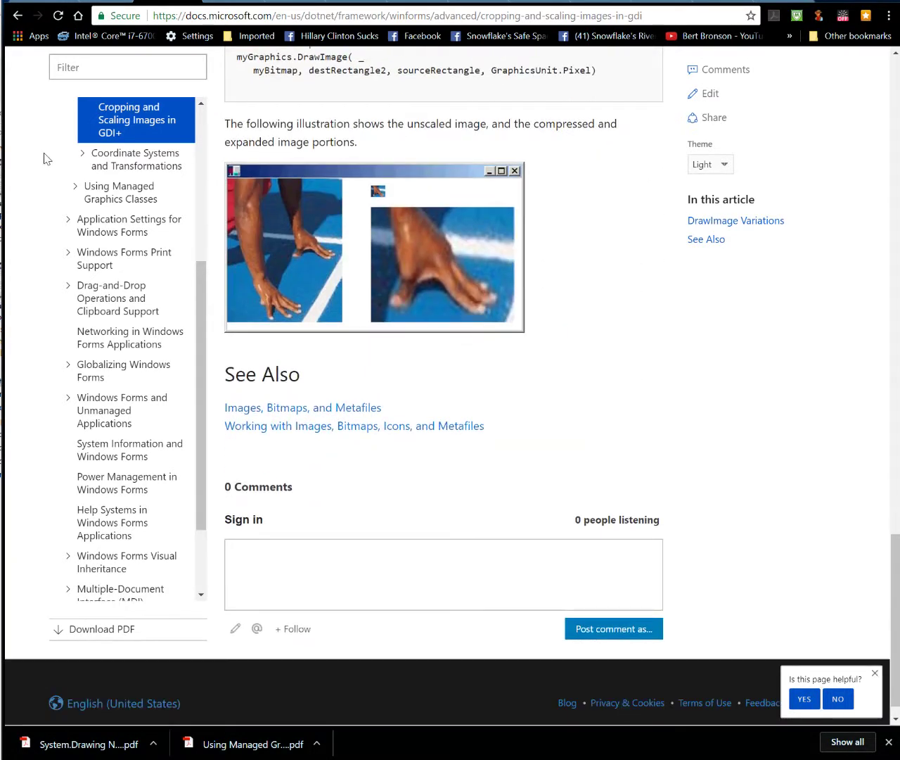
- Read 'Types of Coordinate Systems', reached via the Coordinate Systems and Transformations overview, to See Also
{"action": "left_click", "coordinate": [103, 159]}
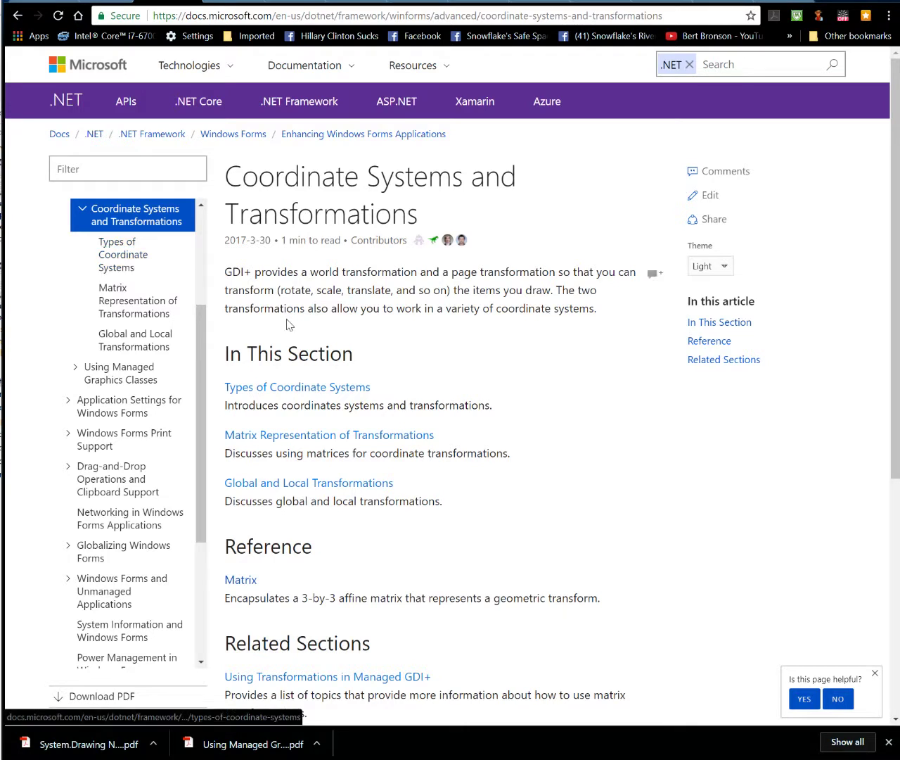
{"action": "scroll", "coordinate": [232, 338], "scroll_direction": "down", "scroll_amount": 2}
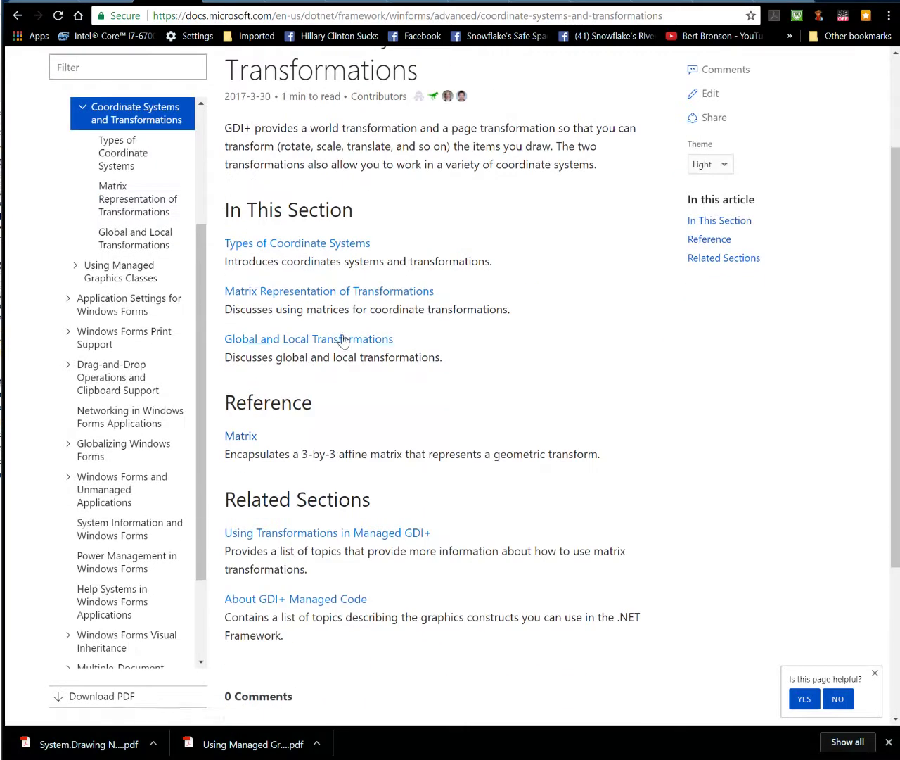
{"action": "left_click", "coordinate": [117, 153]}
{"action": "scroll", "coordinate": [550, 348], "scroll_direction": "down", "scroll_amount": 4}
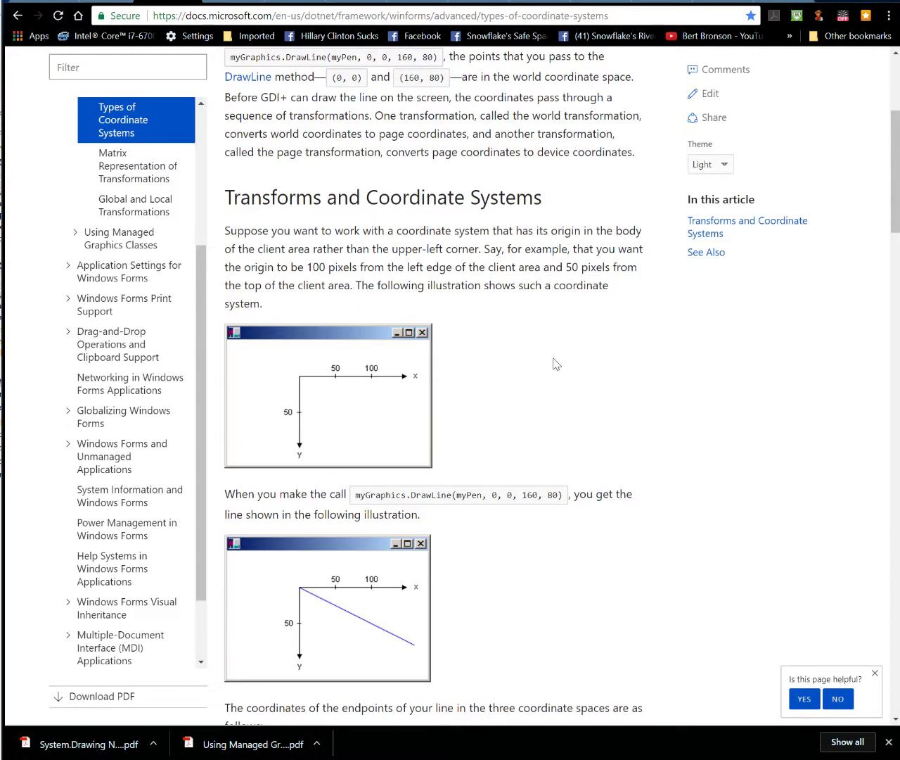
{"action": "scroll", "coordinate": [556, 364], "scroll_direction": "down", "scroll_amount": 3}
{"action": "scroll", "coordinate": [556, 364], "scroll_direction": "down", "scroll_amount": 1}
{"action": "scroll", "coordinate": [556, 364], "scroll_direction": "down", "scroll_amount": 3}
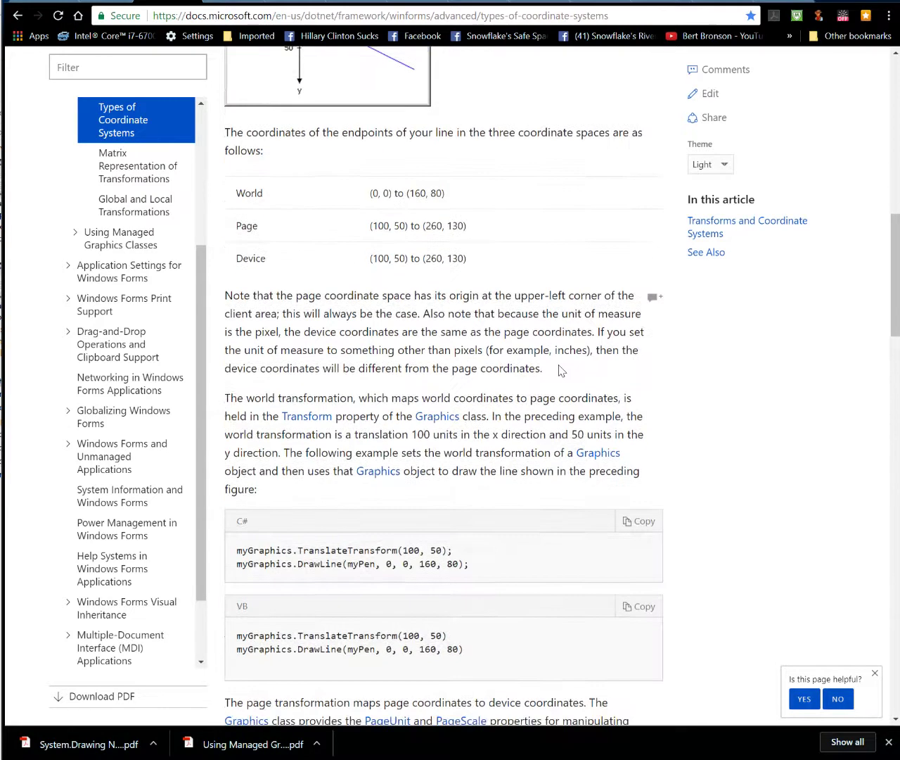
{"action": "scroll", "coordinate": [559, 369], "scroll_direction": "down", "scroll_amount": 2}
{"action": "scroll", "coordinate": [563, 372], "scroll_direction": "down", "scroll_amount": 4}
{"action": "scroll", "coordinate": [562, 371], "scroll_direction": "down", "scroll_amount": 3}
{"action": "scroll", "coordinate": [563, 371], "scroll_direction": "down", "scroll_amount": 1}
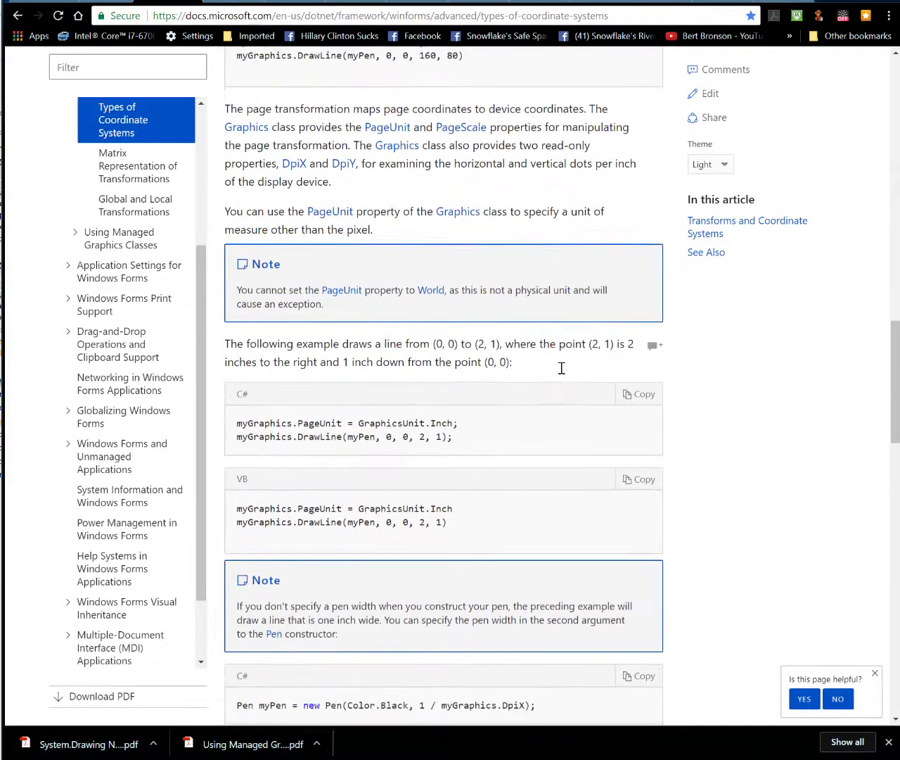
{"action": "scroll", "coordinate": [563, 371], "scroll_direction": "down", "scroll_amount": 3}
{"action": "scroll", "coordinate": [563, 374], "scroll_direction": "down", "scroll_amount": 4}
{"action": "scroll", "coordinate": [565, 376], "scroll_direction": "down", "scroll_amount": 5}
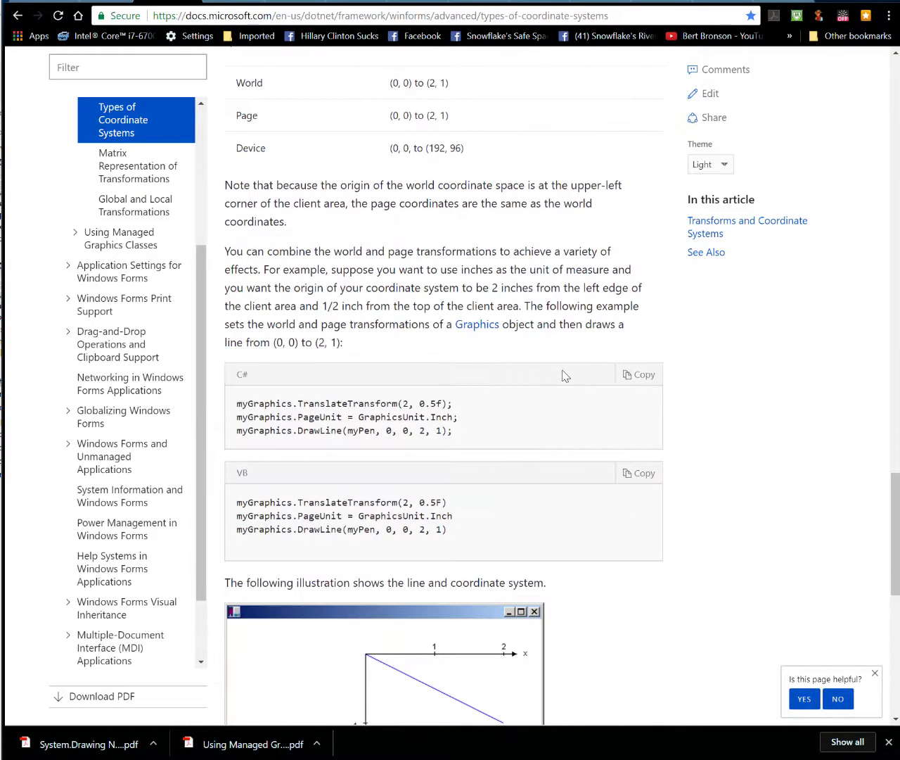
{"action": "scroll", "coordinate": [565, 376], "scroll_direction": "down", "scroll_amount": 4}
{"action": "scroll", "coordinate": [565, 376], "scroll_direction": "down", "scroll_amount": 1}
{"action": "scroll", "coordinate": [565, 376], "scroll_direction": "down", "scroll_amount": 3}
{"action": "scroll", "coordinate": [565, 376], "scroll_direction": "down", "scroll_amount": 1}
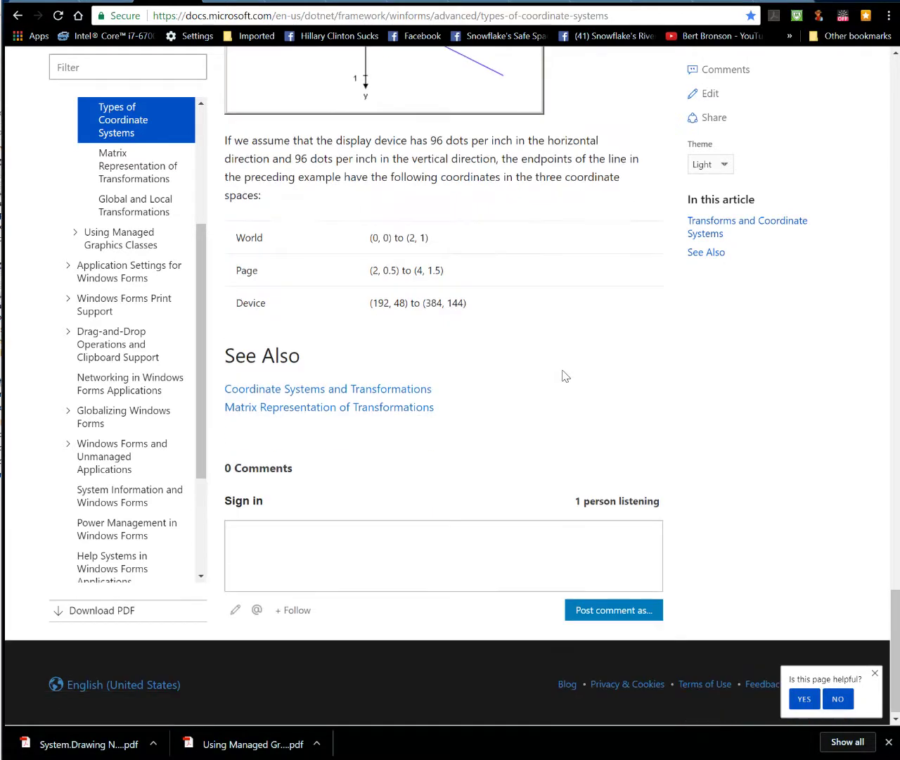
- Read 'Matrix Representation of Transformations' through its composite transformation example to See Also
{"action": "left_click", "coordinate": [141, 178]}
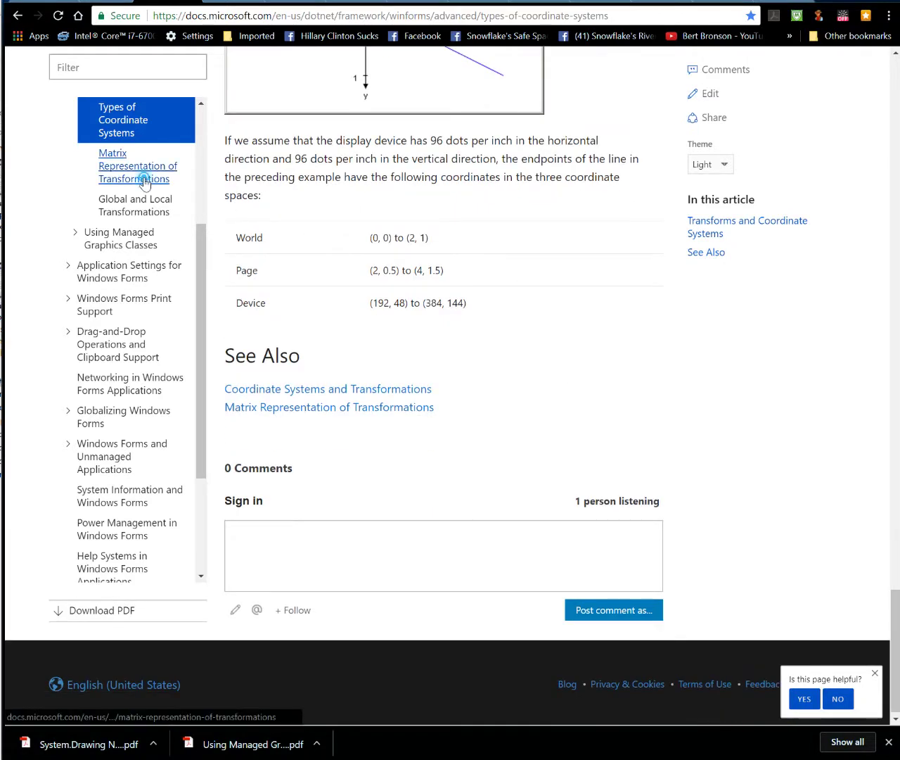
{"action": "scroll", "coordinate": [603, 325], "scroll_direction": "down", "scroll_amount": 1}
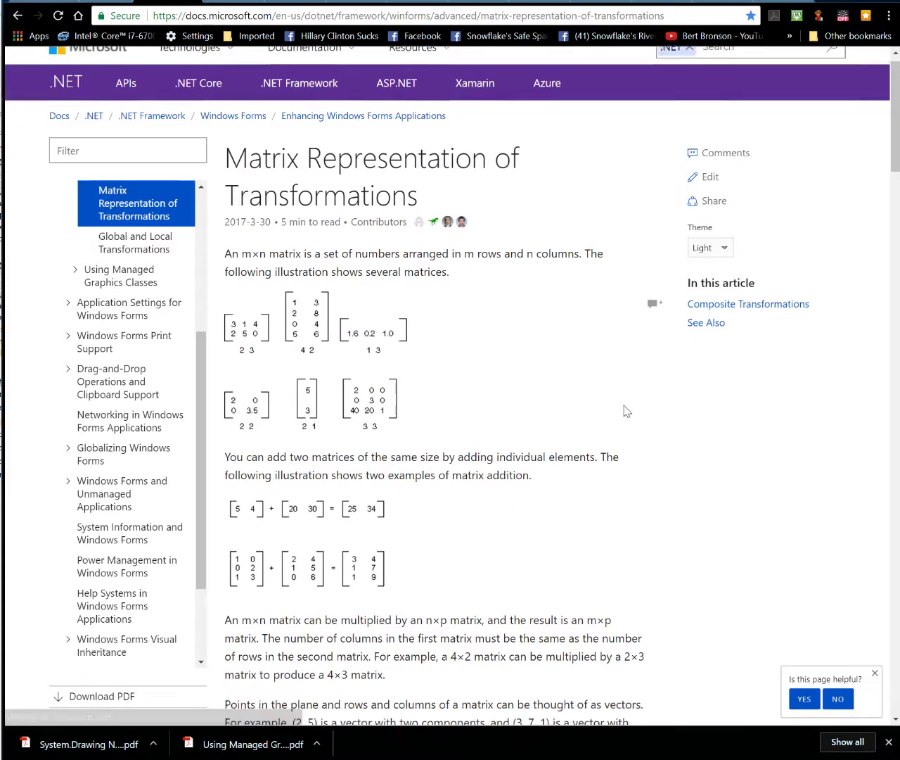
{"action": "scroll", "coordinate": [619, 387], "scroll_direction": "down", "scroll_amount": 2}
{"action": "scroll", "coordinate": [627, 411], "scroll_direction": "down", "scroll_amount": 3}
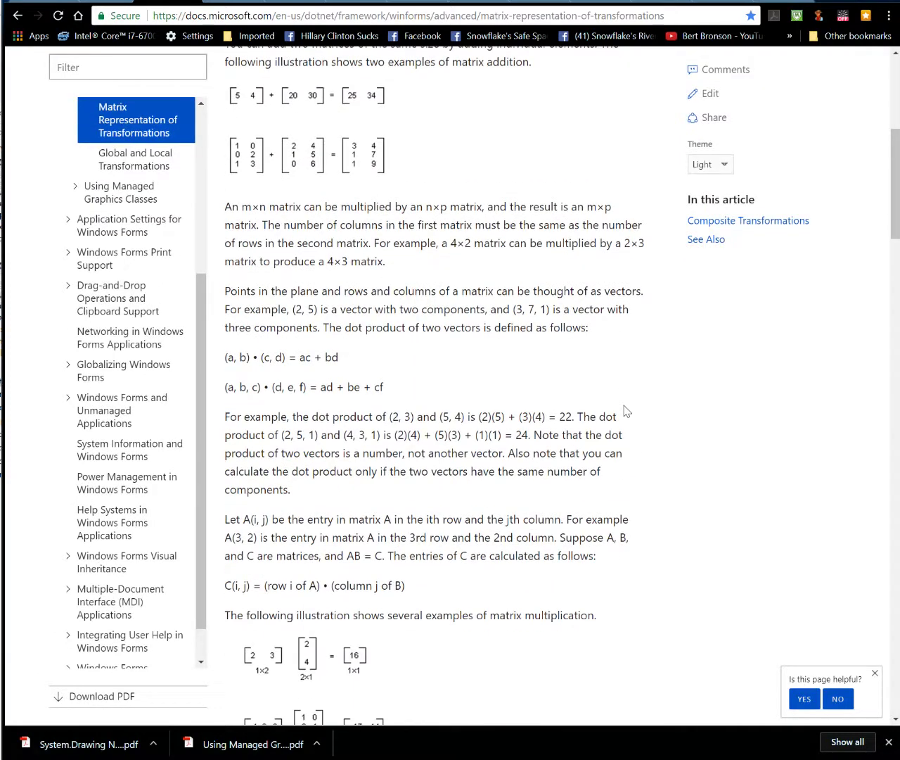
{"action": "scroll", "coordinate": [627, 411], "scroll_direction": "down", "scroll_amount": 4}
{"action": "scroll", "coordinate": [627, 411], "scroll_direction": "down", "scroll_amount": 1}
{"action": "scroll", "coordinate": [627, 411], "scroll_direction": "down", "scroll_amount": 4}
{"action": "scroll", "coordinate": [626, 411], "scroll_direction": "down", "scroll_amount": 3}
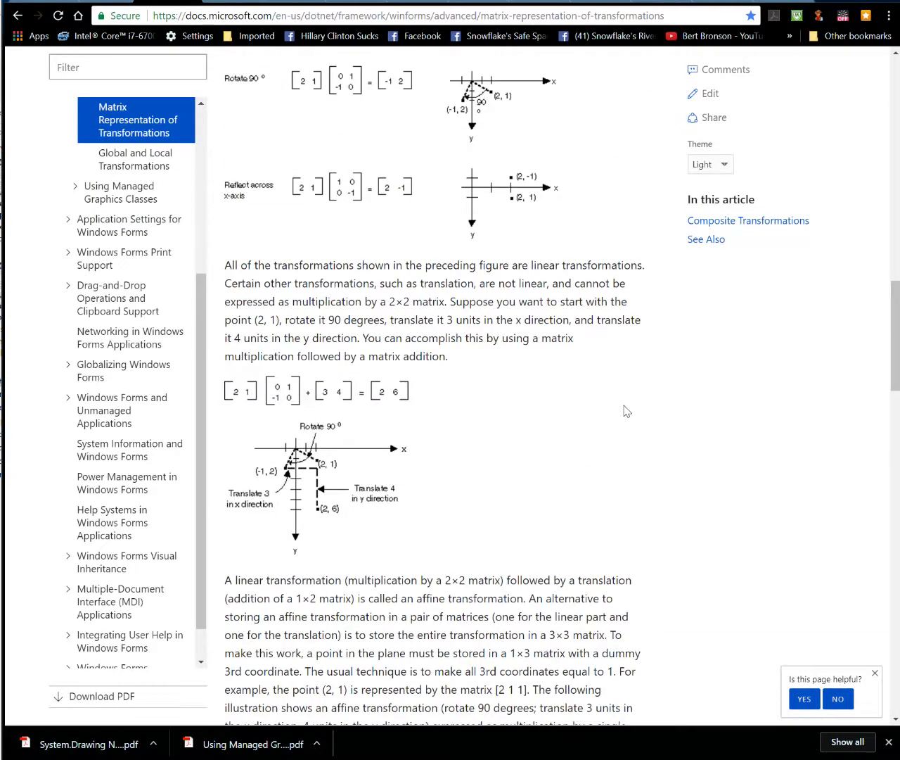
{"action": "scroll", "coordinate": [627, 411], "scroll_direction": "down", "scroll_amount": 2}
{"action": "scroll", "coordinate": [627, 411], "scroll_direction": "down", "scroll_amount": 2}
{"action": "scroll", "coordinate": [627, 411], "scroll_direction": "down", "scroll_amount": 2}
{"action": "scroll", "coordinate": [627, 411], "scroll_direction": "down", "scroll_amount": 2}
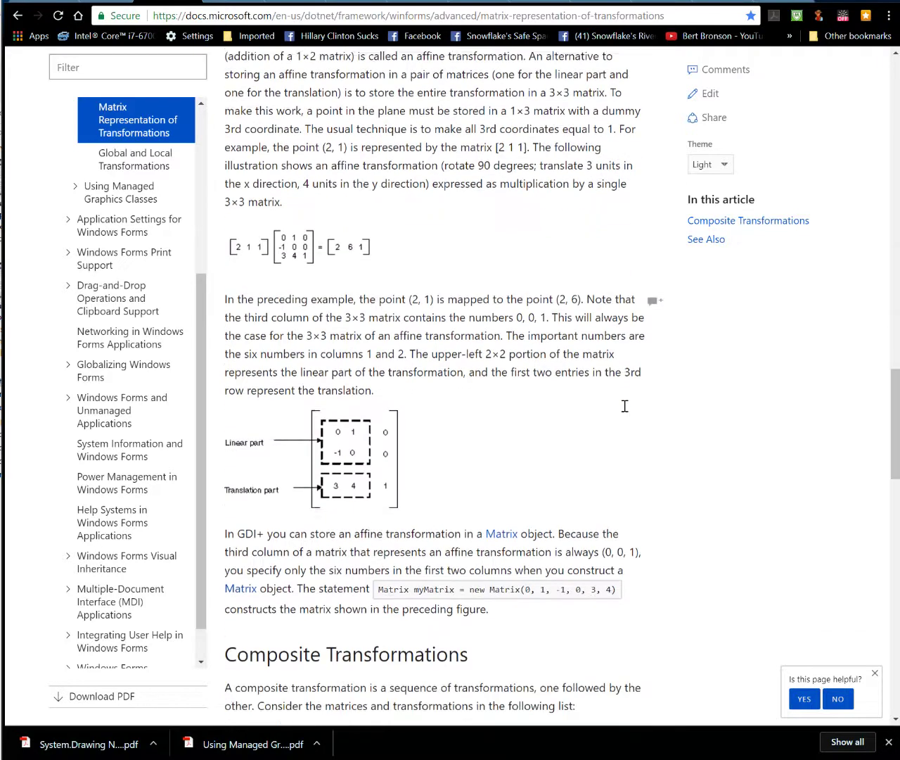
{"action": "scroll", "coordinate": [626, 411], "scroll_direction": "down", "scroll_amount": 3}
{"action": "scroll", "coordinate": [627, 411], "scroll_direction": "down", "scroll_amount": 2}
{"action": "scroll", "coordinate": [626, 411], "scroll_direction": "down", "scroll_amount": 1}
{"action": "scroll", "coordinate": [627, 411], "scroll_direction": "down", "scroll_amount": 2}
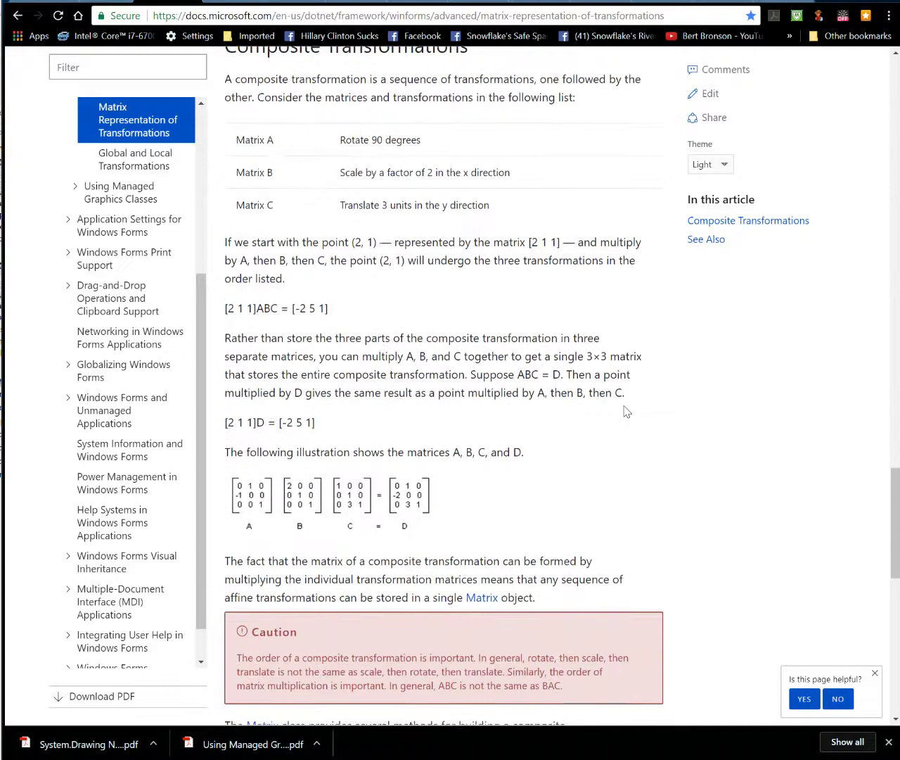
{"action": "scroll", "coordinate": [627, 410], "scroll_direction": "down", "scroll_amount": 2}
{"action": "scroll", "coordinate": [627, 411], "scroll_direction": "down", "scroll_amount": 2}
{"action": "scroll", "coordinate": [627, 411], "scroll_direction": "down", "scroll_amount": 3}
{"action": "scroll", "coordinate": [627, 411], "scroll_direction": "down", "scroll_amount": 2}
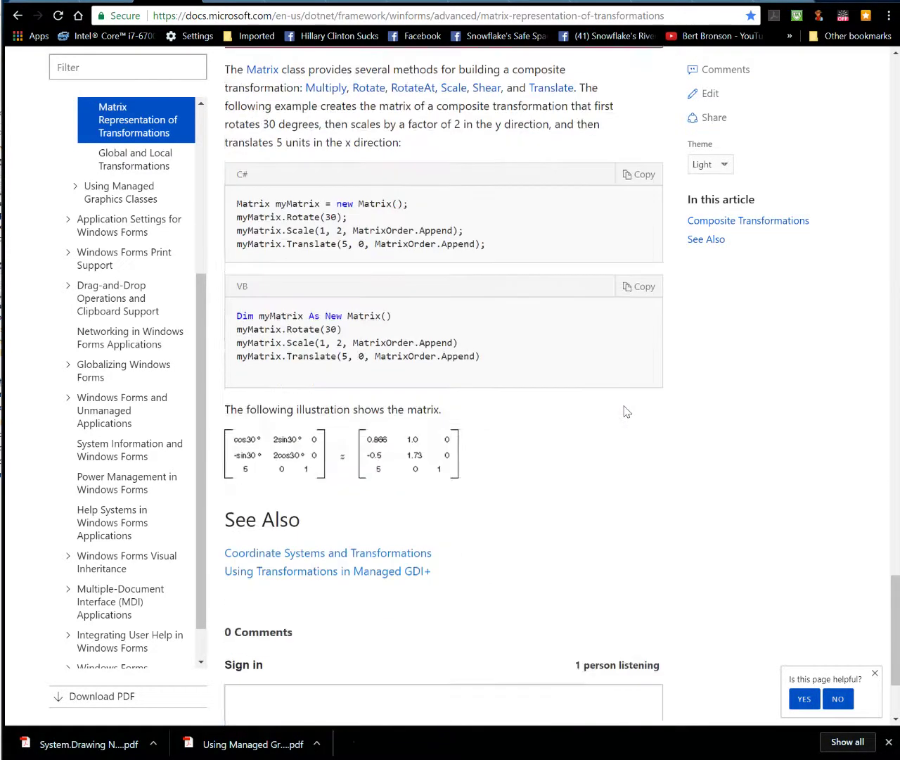
{"action": "scroll", "coordinate": [626, 411], "scroll_direction": "down", "scroll_amount": 2}
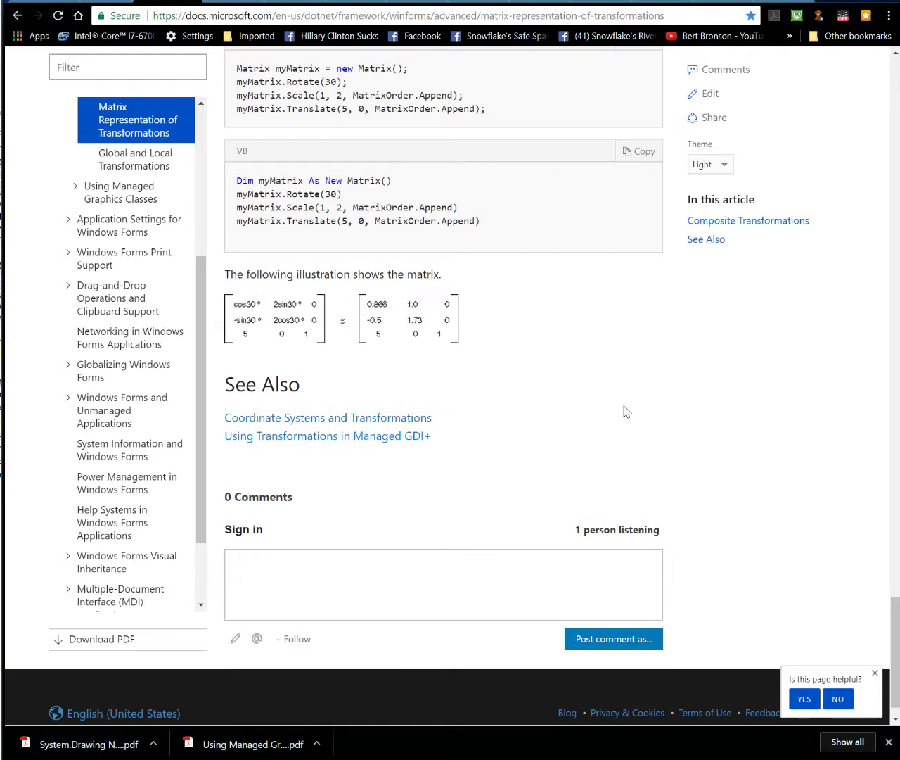
- Read 'Global and Local Transformations' past the two-rectangle illustration to See Also
{"action": "left_click", "coordinate": [135, 159]}
{"action": "scroll", "coordinate": [609, 338], "scroll_direction": "down", "scroll_amount": 4}
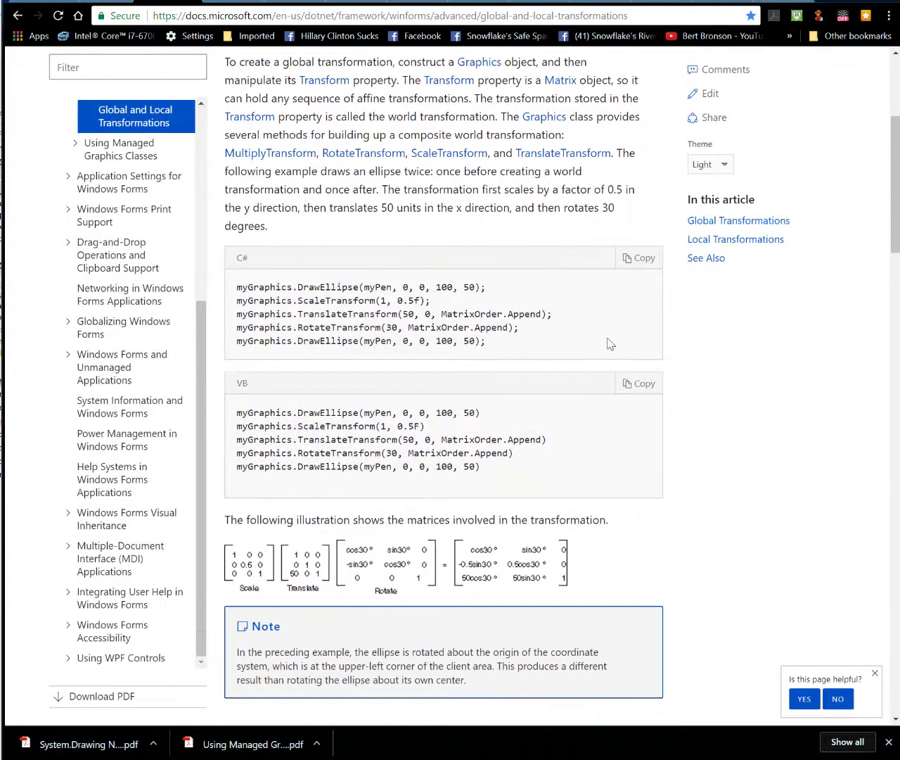
{"action": "scroll", "coordinate": [643, 367], "scroll_direction": "down", "scroll_amount": 4}
{"action": "scroll", "coordinate": [643, 367], "scroll_direction": "down", "scroll_amount": 2}
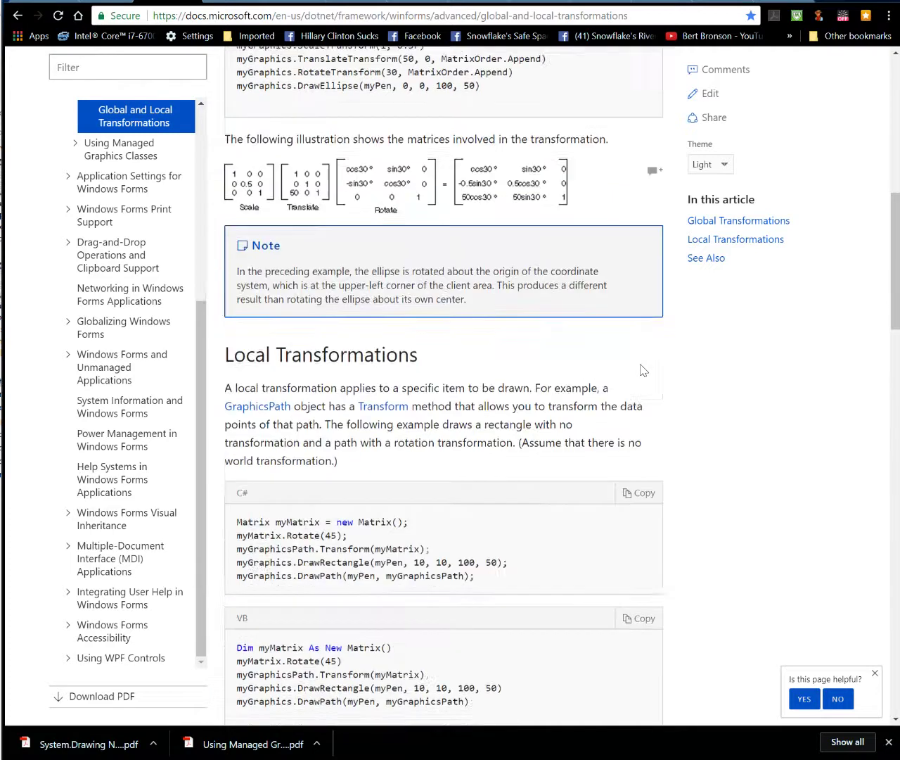
{"action": "scroll", "coordinate": [642, 367], "scroll_direction": "down", "scroll_amount": 3}
{"action": "scroll", "coordinate": [644, 371], "scroll_direction": "down", "scroll_amount": 2}
{"action": "scroll", "coordinate": [644, 370], "scroll_direction": "down", "scroll_amount": 3}
{"action": "scroll", "coordinate": [643, 370], "scroll_direction": "down", "scroll_amount": 2}
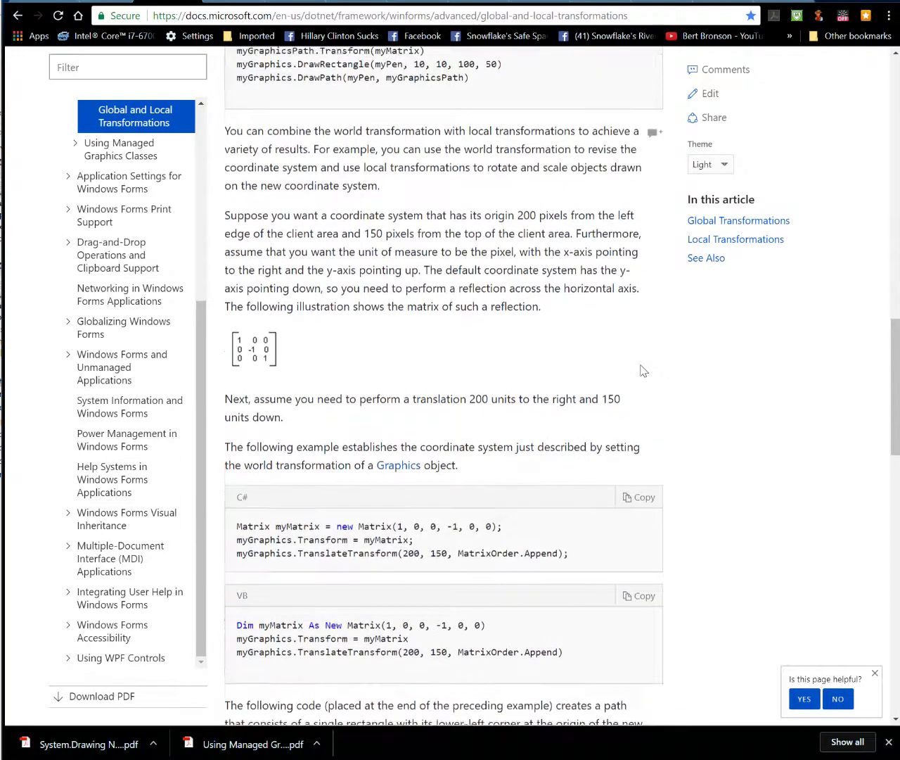
{"action": "scroll", "coordinate": [644, 370], "scroll_direction": "down", "scroll_amount": 1}
{"action": "scroll", "coordinate": [643, 370], "scroll_direction": "down", "scroll_amount": 2}
{"action": "scroll", "coordinate": [644, 370], "scroll_direction": "down", "scroll_amount": 2}
{"action": "scroll", "coordinate": [644, 370], "scroll_direction": "down", "scroll_amount": 1}
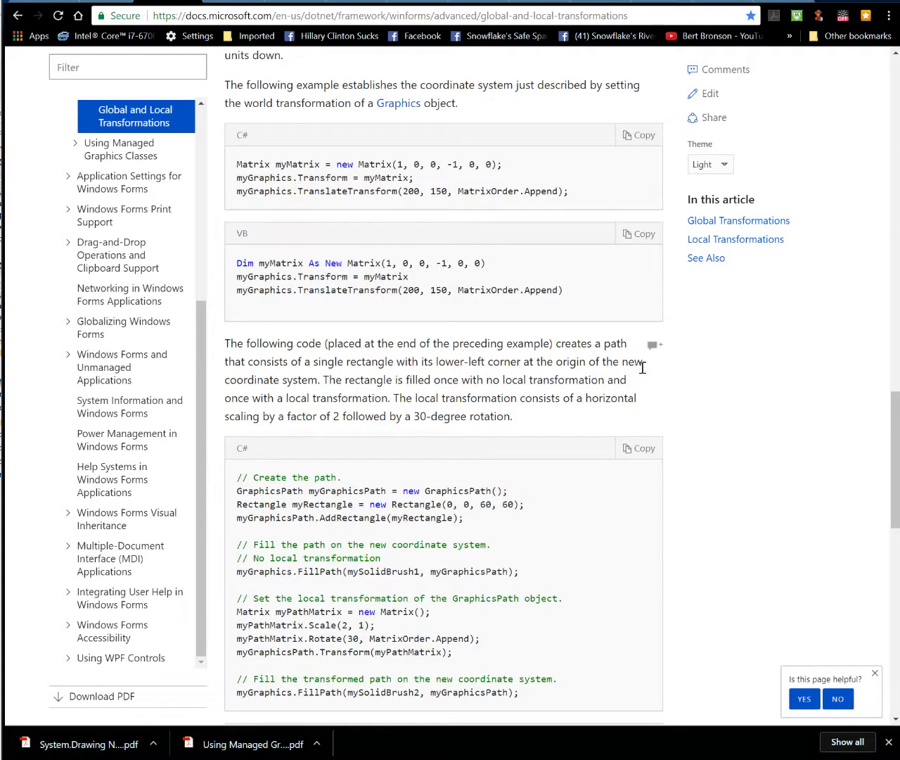
{"action": "scroll", "coordinate": [643, 370], "scroll_direction": "down", "scroll_amount": 1}
{"action": "scroll", "coordinate": [645, 373], "scroll_direction": "down", "scroll_amount": 1}
{"action": "scroll", "coordinate": [647, 377], "scroll_direction": "down", "scroll_amount": 3}
{"action": "scroll", "coordinate": [647, 376], "scroll_direction": "down", "scroll_amount": 2}
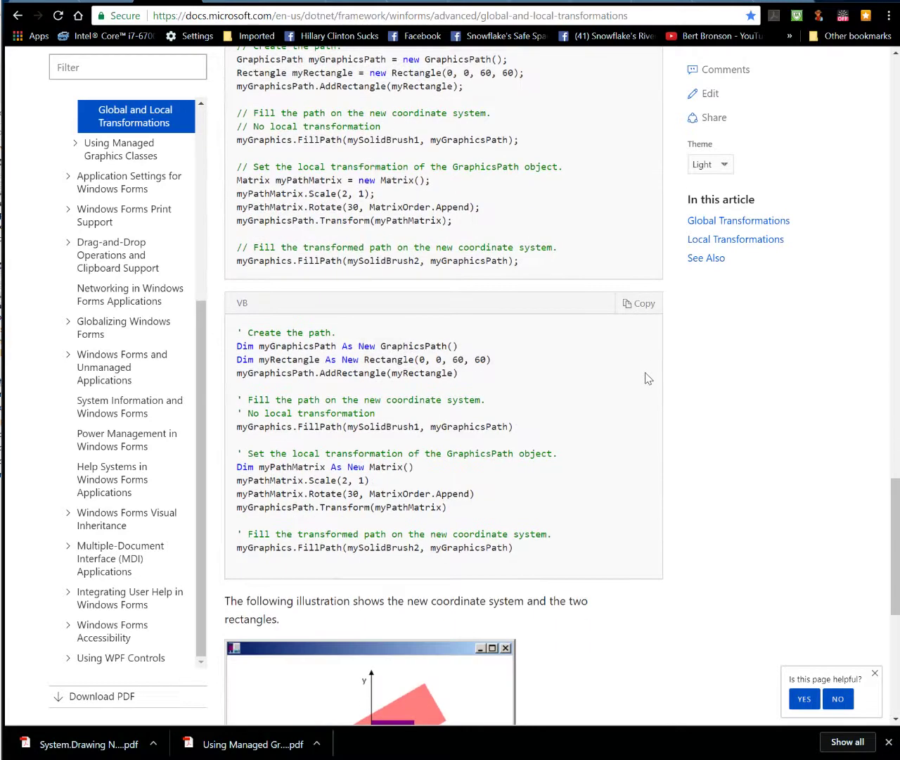
{"action": "scroll", "coordinate": [647, 377], "scroll_direction": "down", "scroll_amount": 2}
{"action": "scroll", "coordinate": [648, 380], "scroll_direction": "down", "scroll_amount": 1}
{"action": "scroll", "coordinate": [649, 381], "scroll_direction": "down", "scroll_amount": 1}
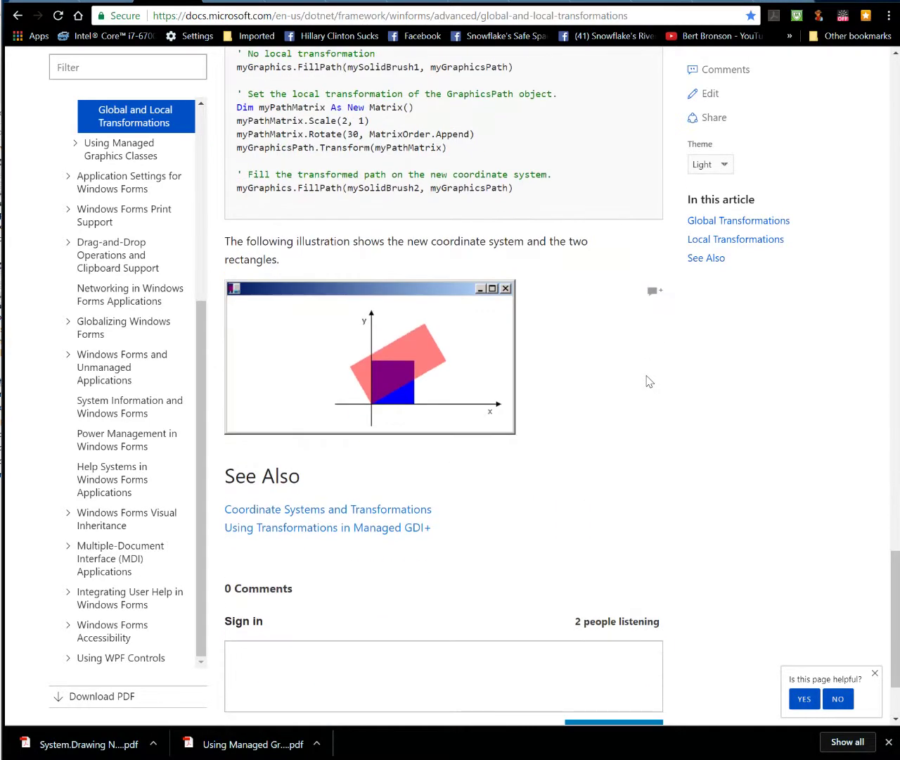
- Open the 'Using Managed Graphics Classes' page from the sidebar to show its GDI+ topic list
{"action": "left_click", "coordinate": [152, 156]}
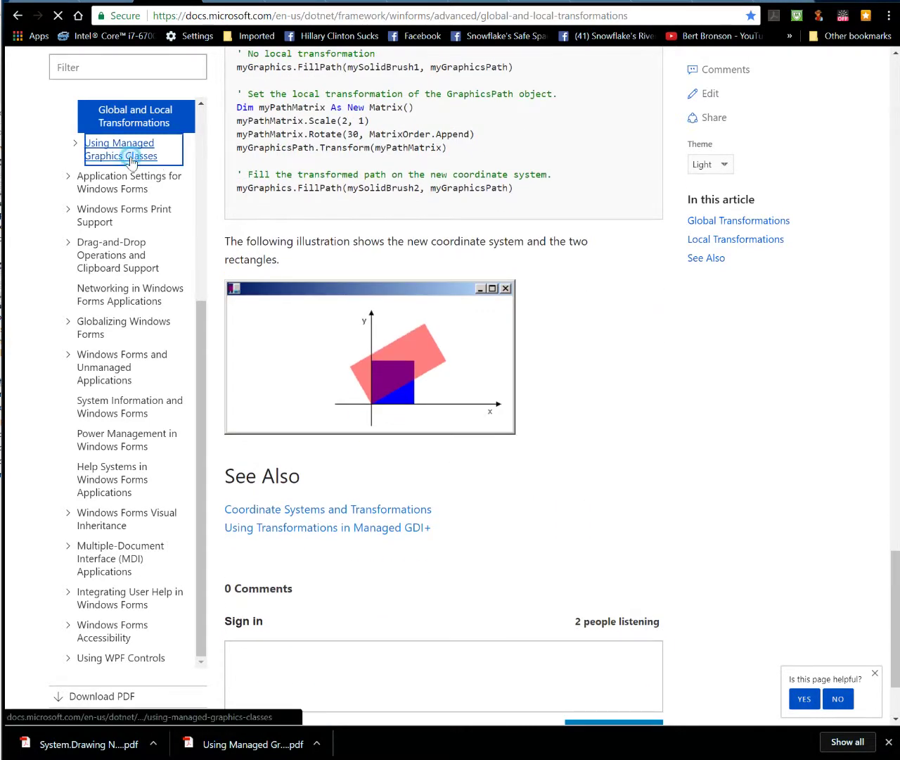
{"action": "scroll", "coordinate": [505, 300], "scroll_direction": "down", "scroll_amount": 3}
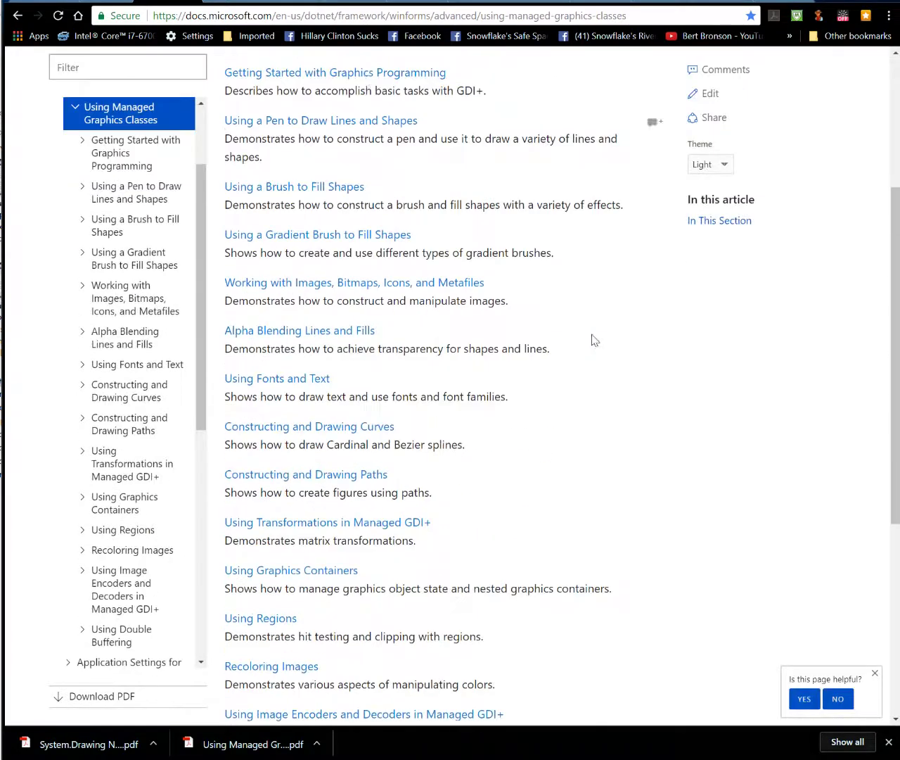
{"action": "scroll", "coordinate": [567, 301], "scroll_direction": "down", "scroll_amount": 1}
{"action": "scroll", "coordinate": [567, 301], "scroll_direction": "up", "scroll_amount": 3}
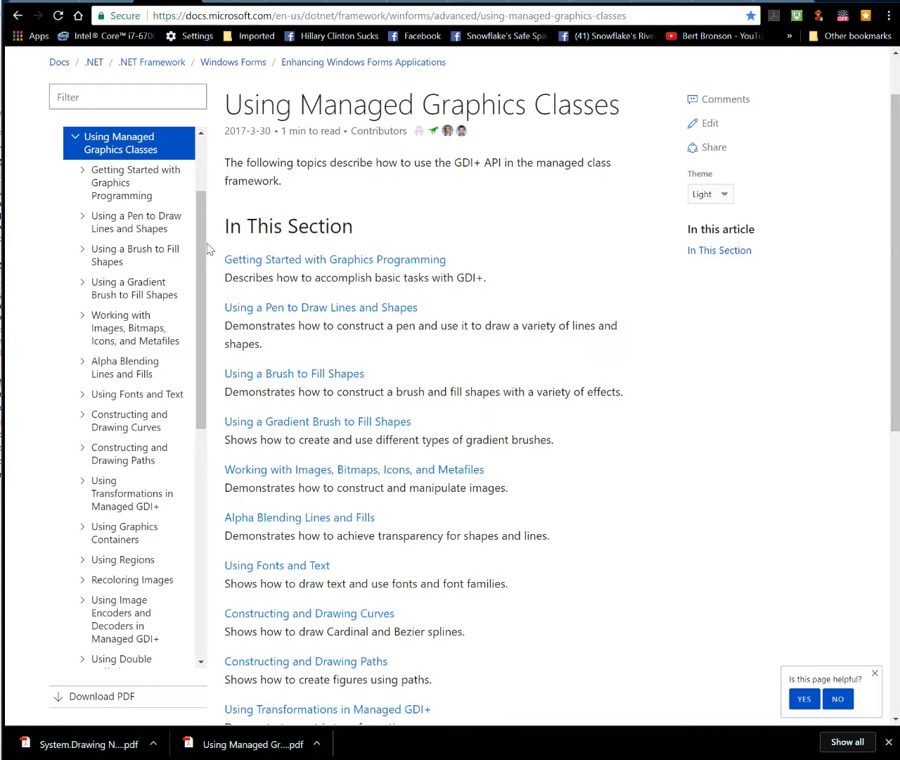
{"action": "scroll", "coordinate": [201, 211], "scroll_direction": "up", "scroll_amount": 2}
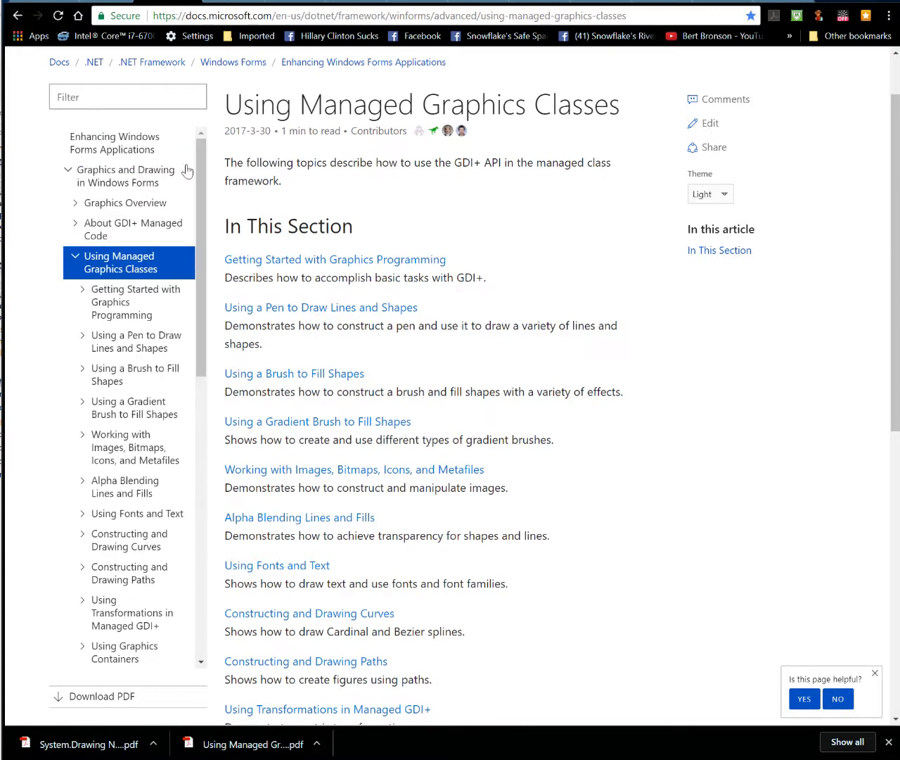